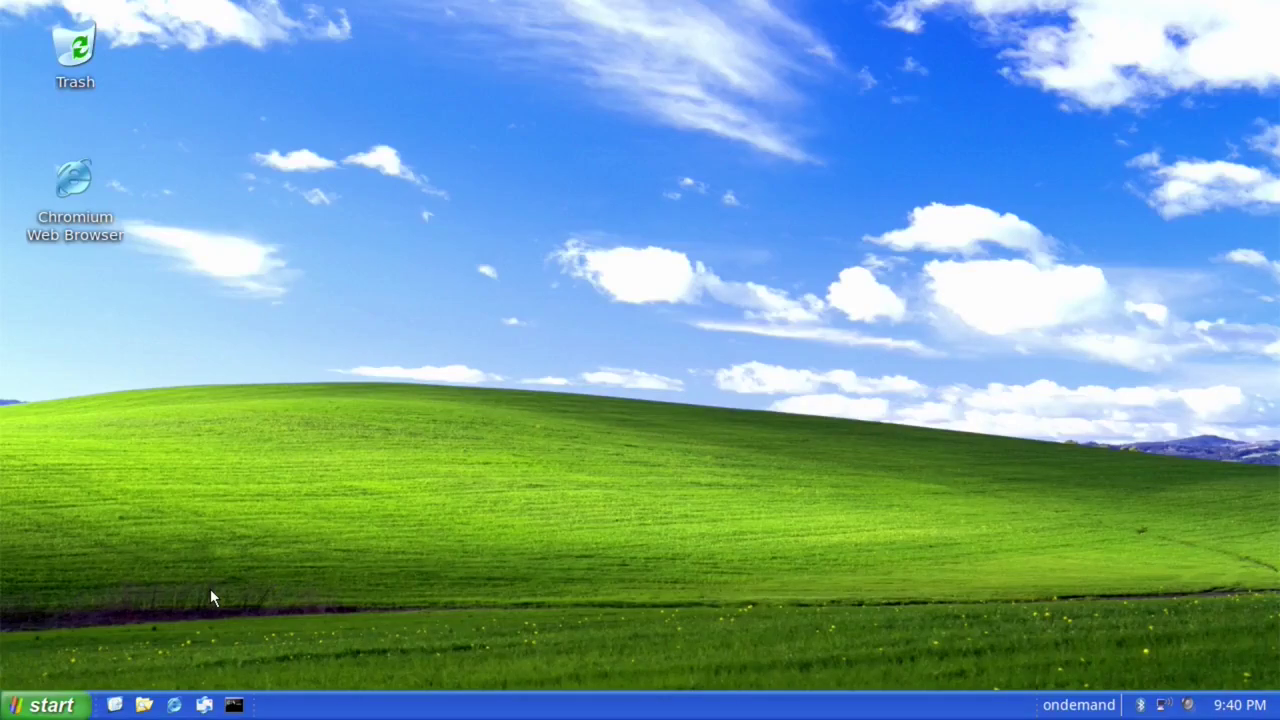
Launch Wine Configuration from the Games section of the Start menu.
left_click(45, 705)
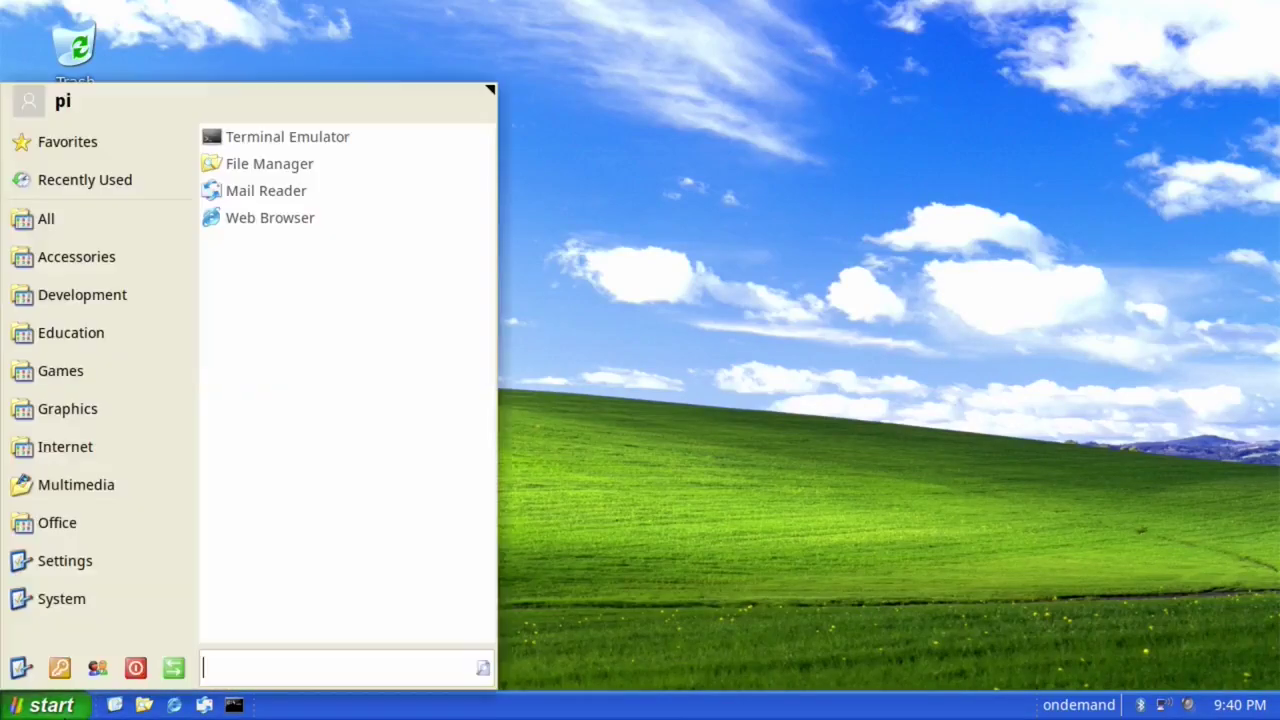
left_click(117, 413)
left_click(117, 390)
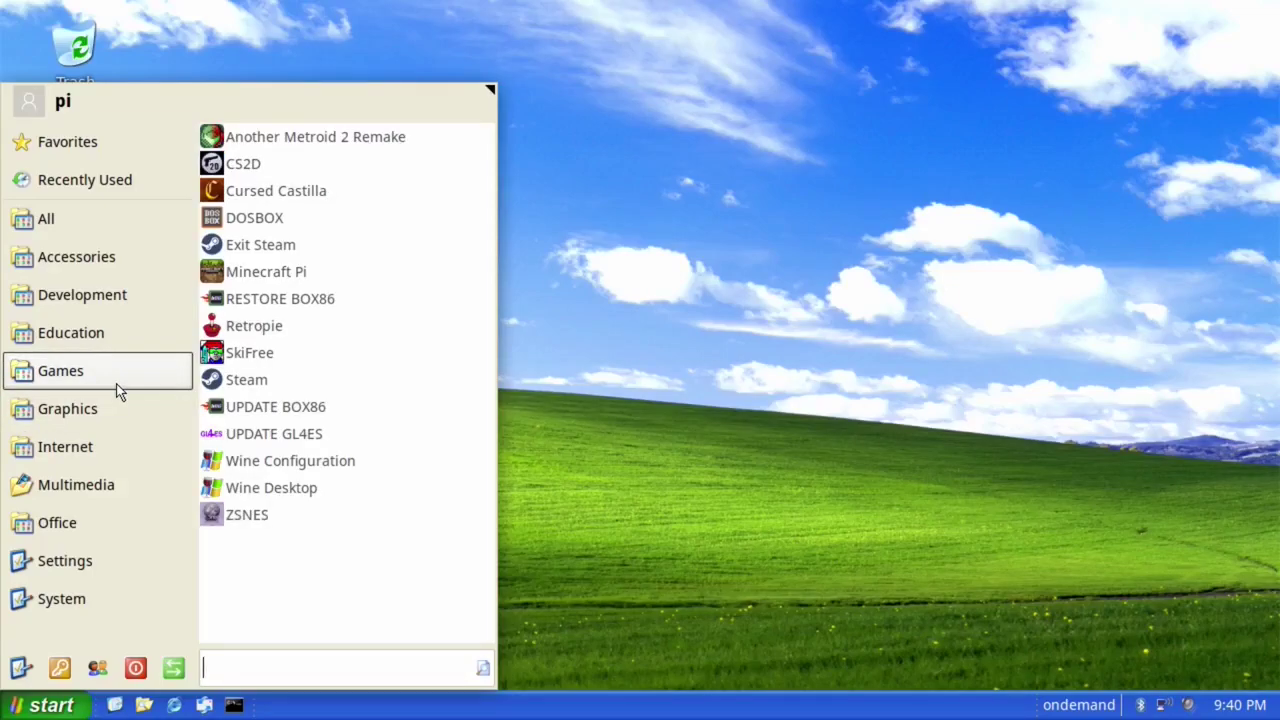
left_click(320, 463)
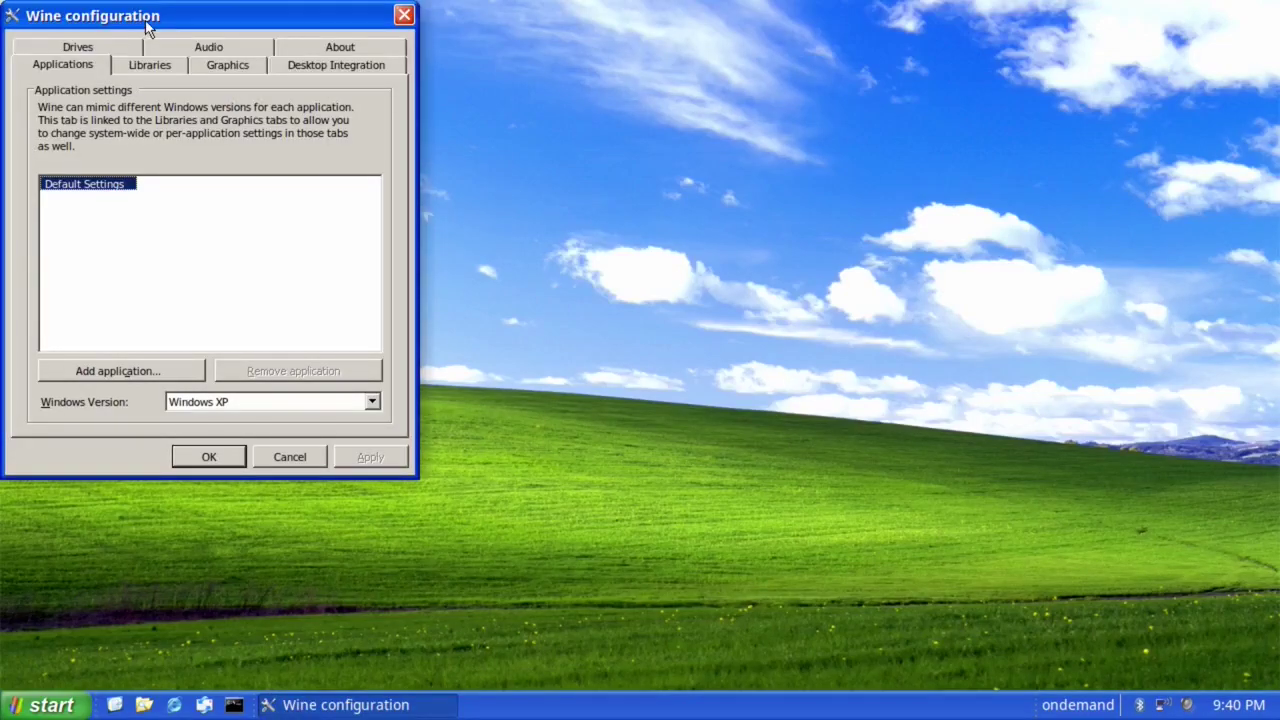
Center the Wine configuration window and toggle 'Emulate a virtual desktop' on and back off under Graphics.
left_click_drag(150, 17, 535, 90)
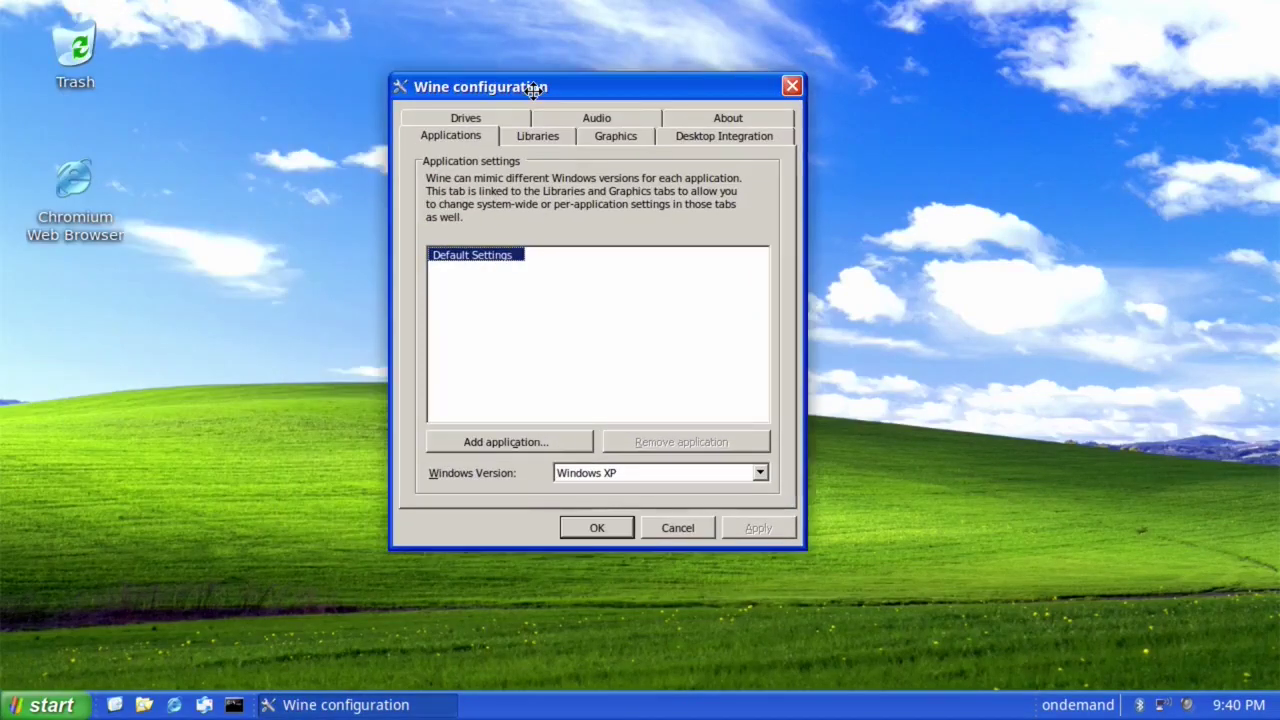
left_click(626, 140)
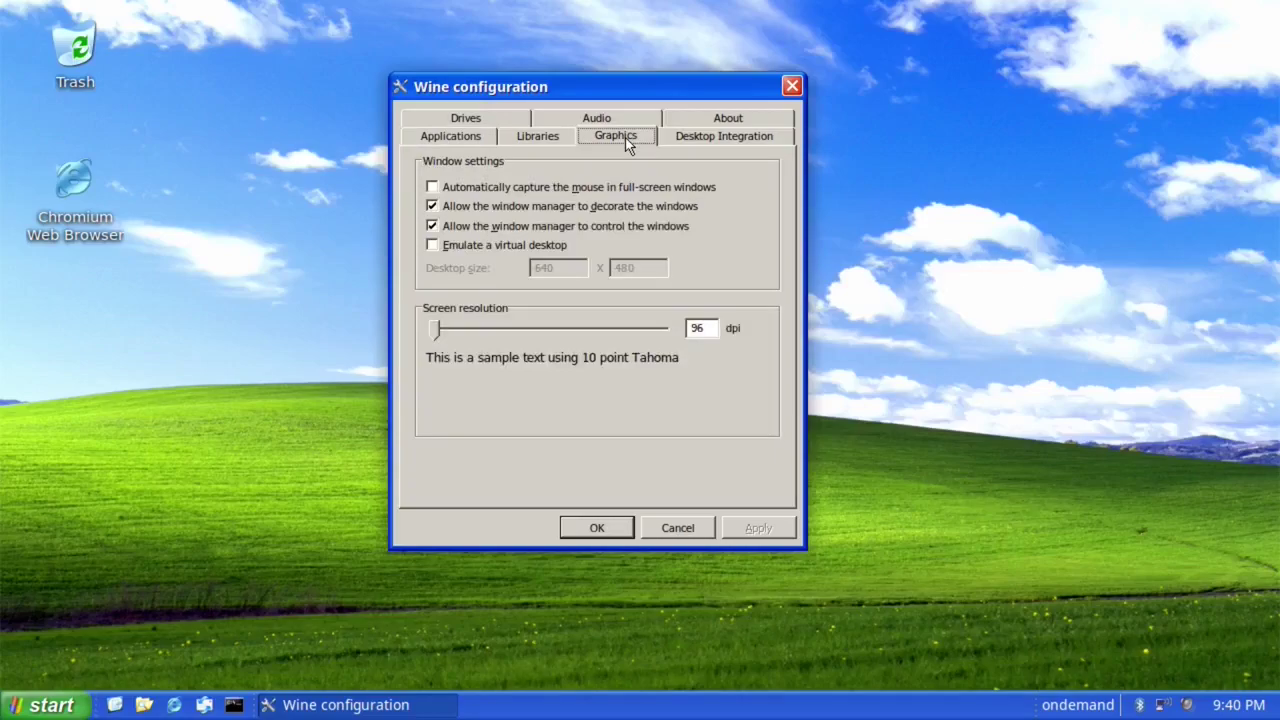
left_click(521, 248)
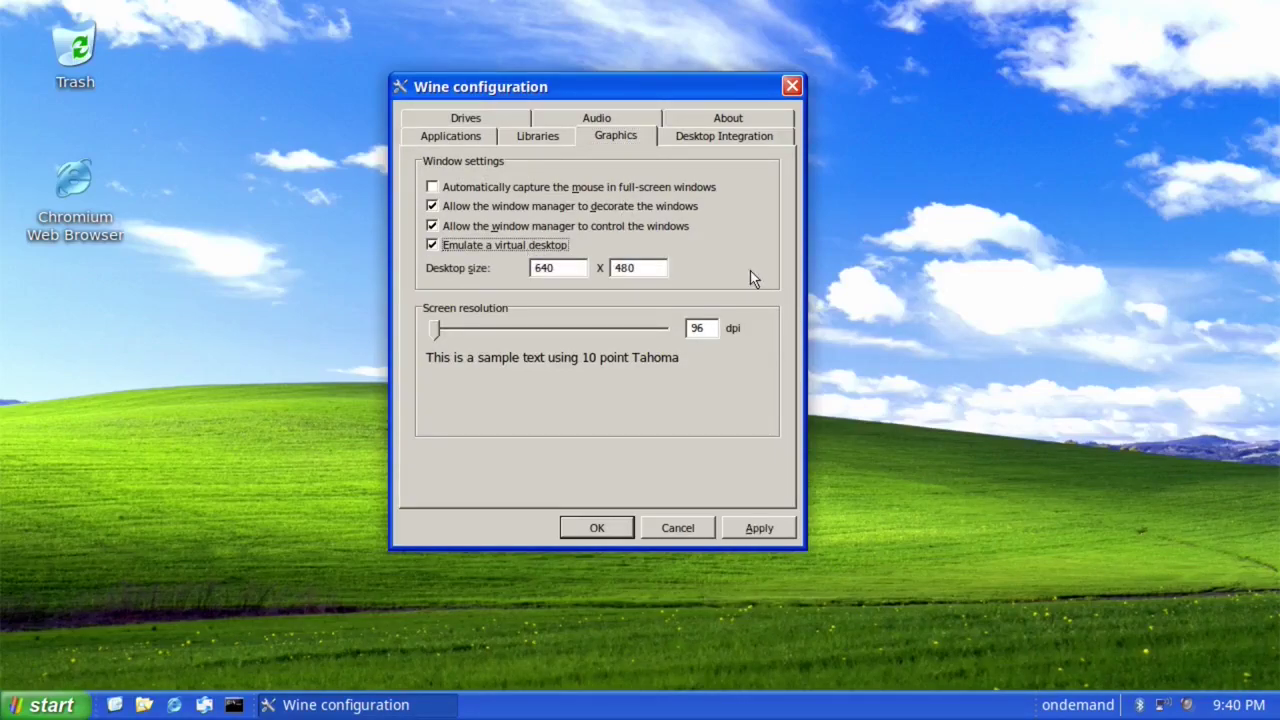
left_click(551, 248)
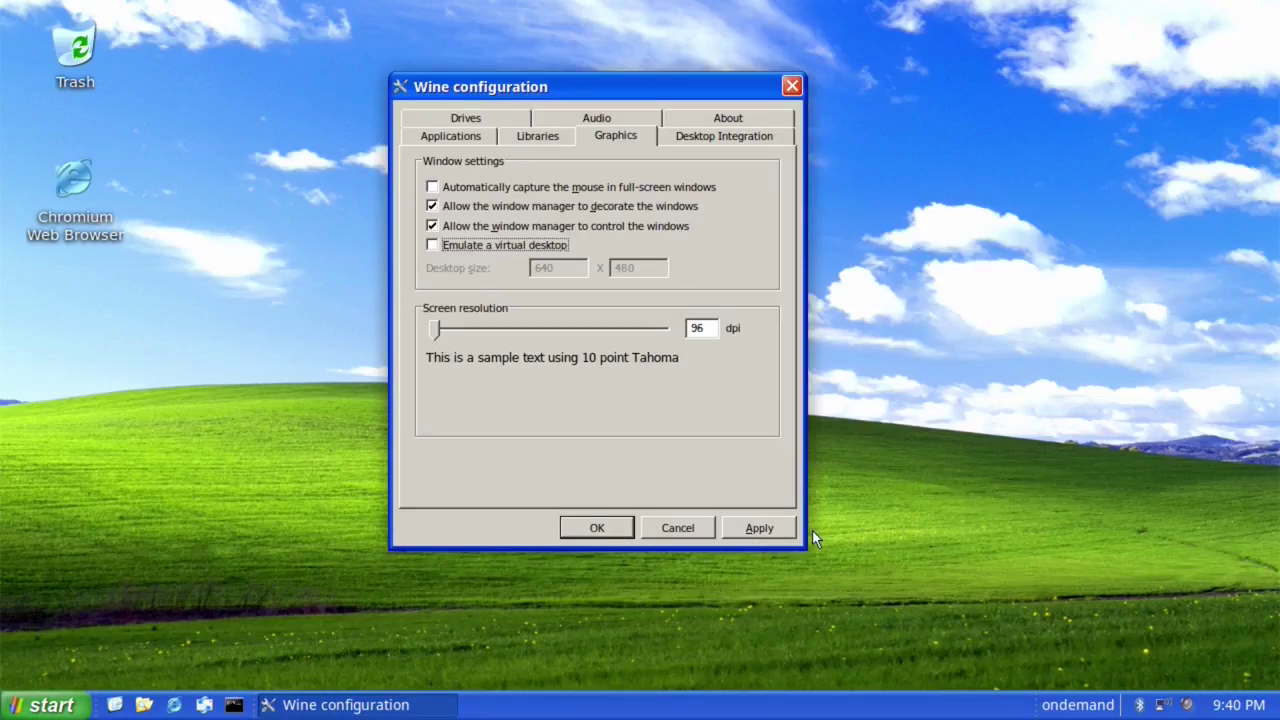
Confirm Wine configuration with OK, then start Wine Desktop from the Games menu.
left_click(597, 527)
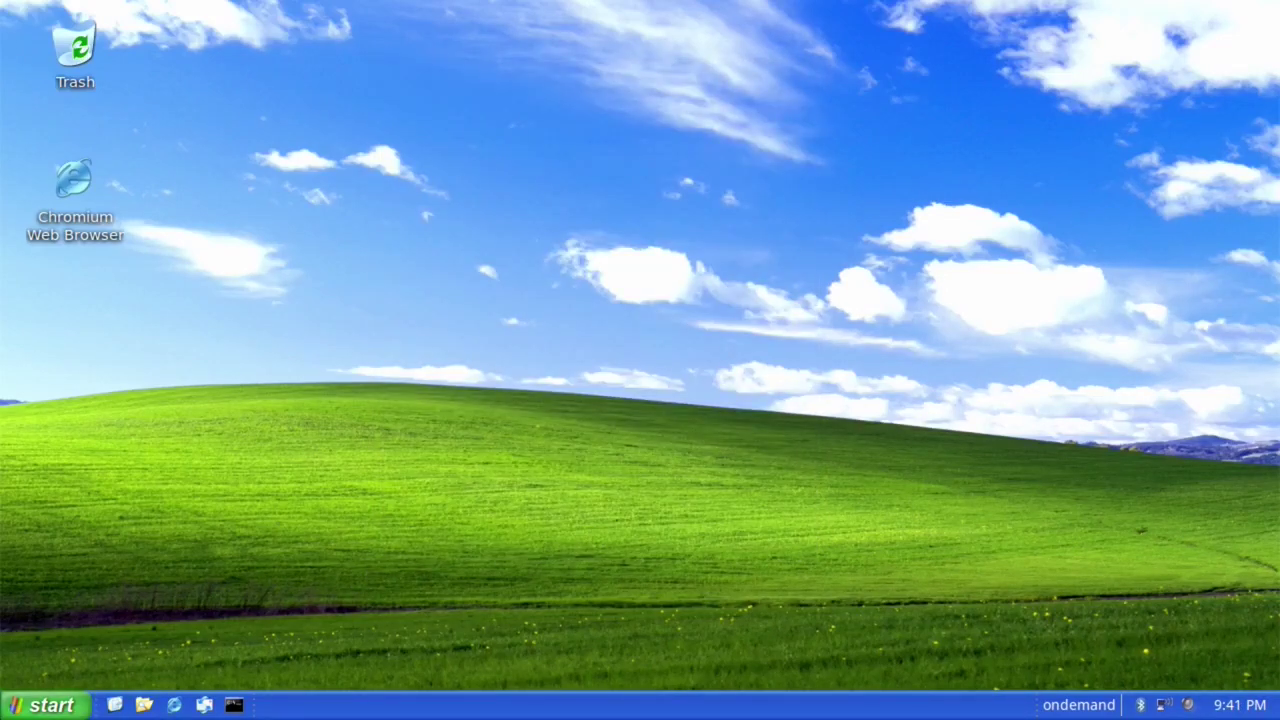
left_click(45, 705)
mouse_move(70, 560)
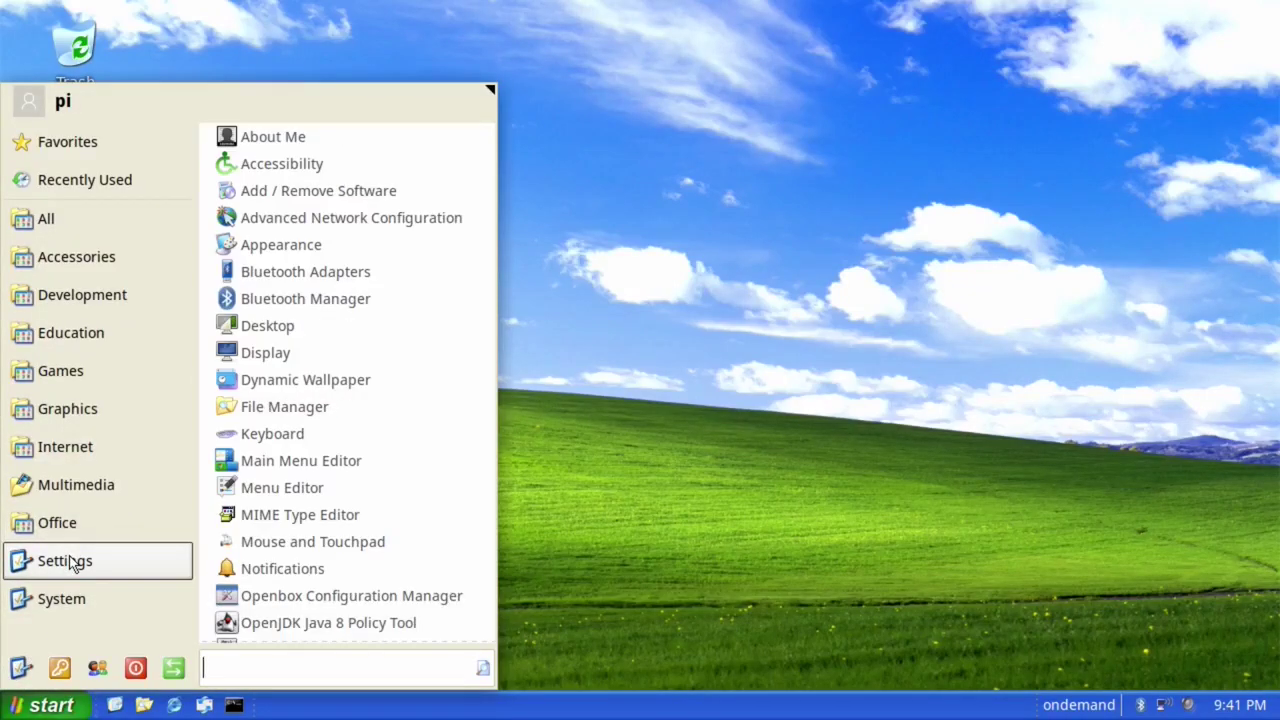
mouse_move(125, 487)
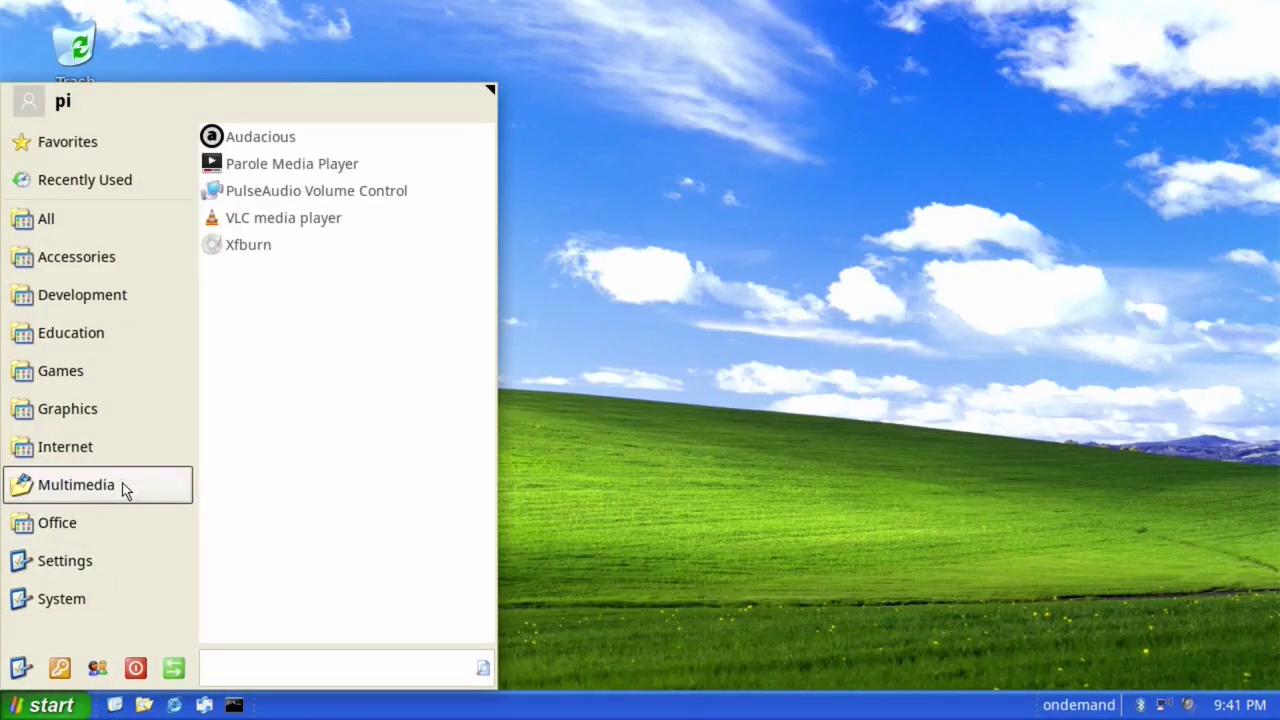
mouse_move(105, 370)
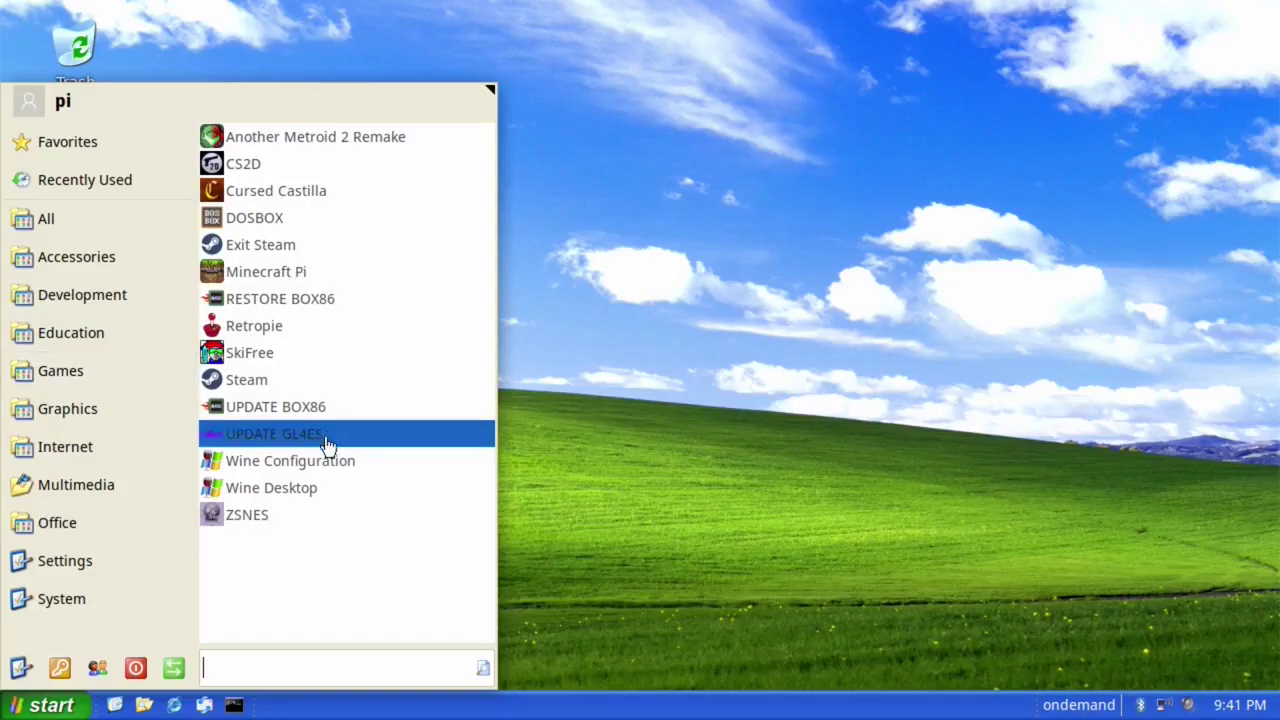
left_click(316, 491)
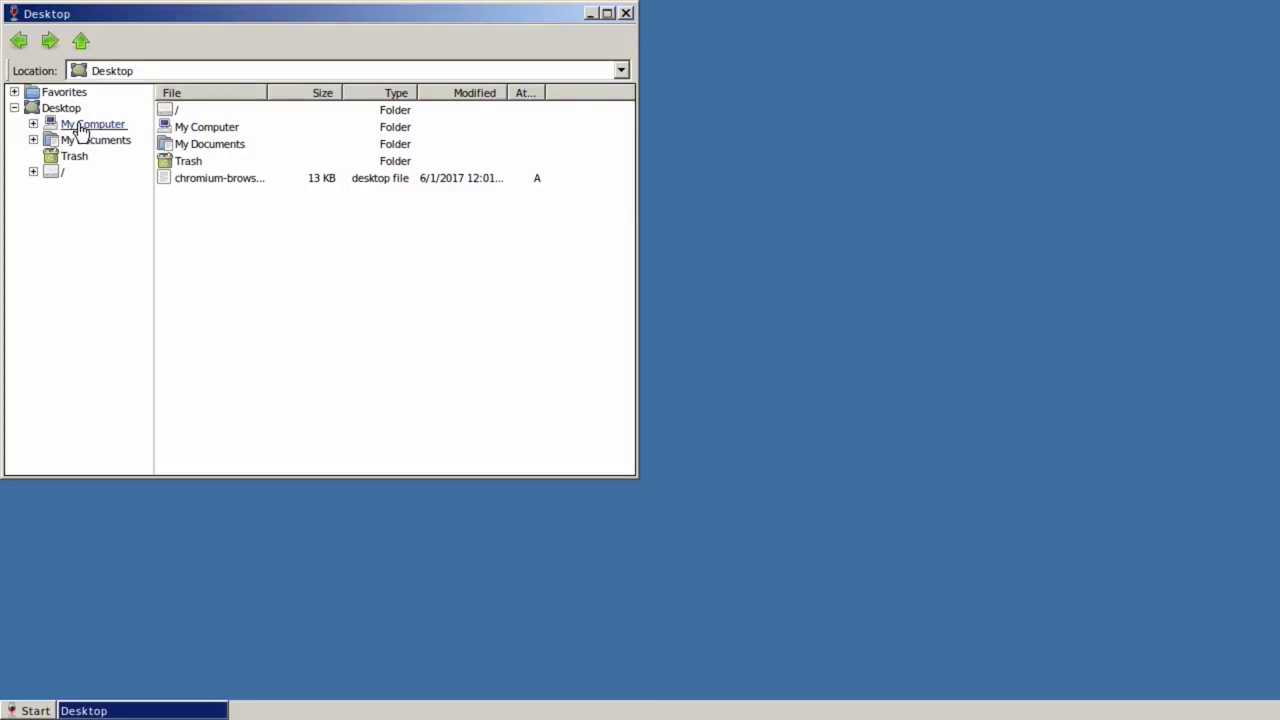
In Wine Explorer, open /media/pi and center the explorer window.
left_click(61, 172)
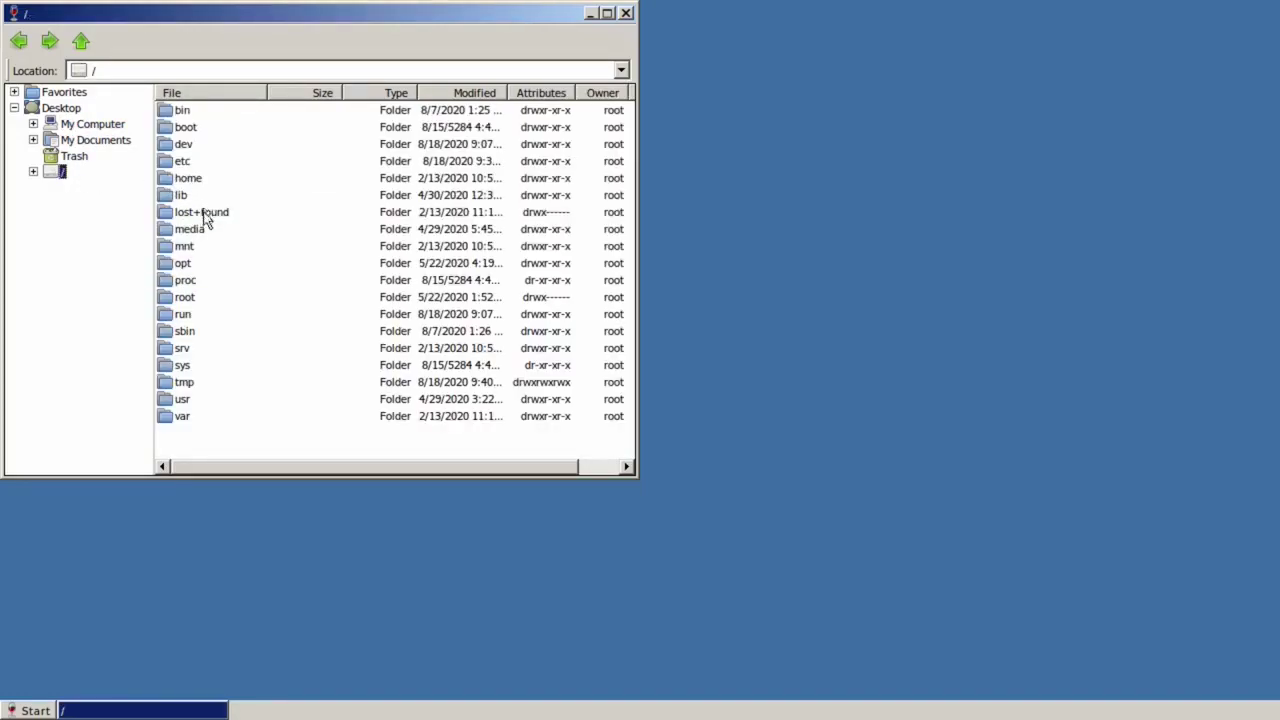
left_click(196, 231)
double_click(196, 231)
double_click(183, 112)
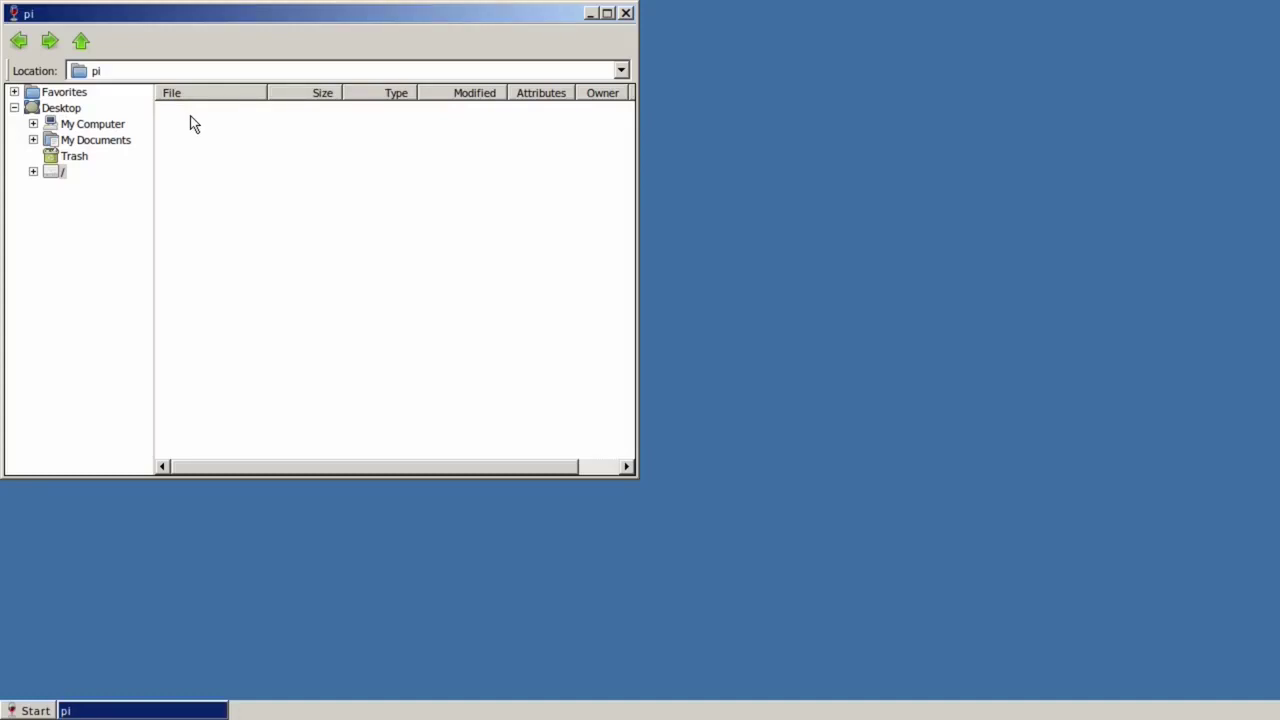
left_click_drag(228, 5, 456, 102)
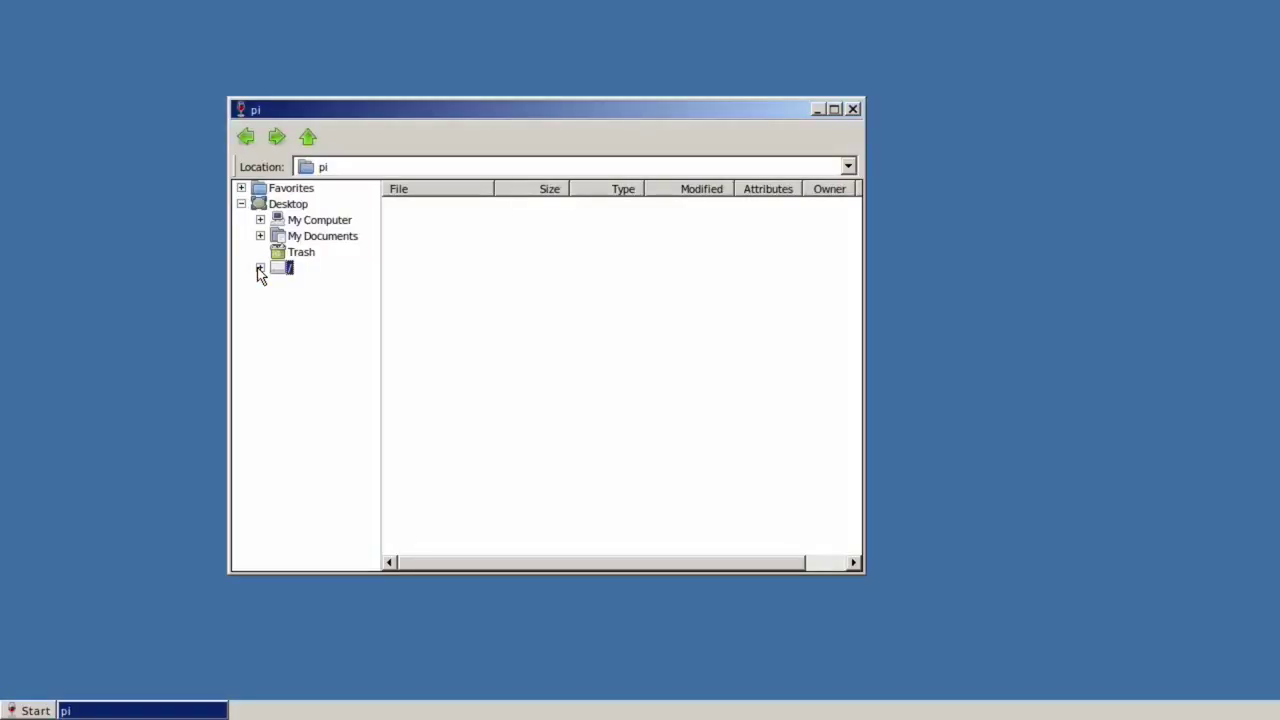
Browse the host Accessories menu, then dismiss the menu back to the Wine desktop.
key("super")
left_click(150, 262)
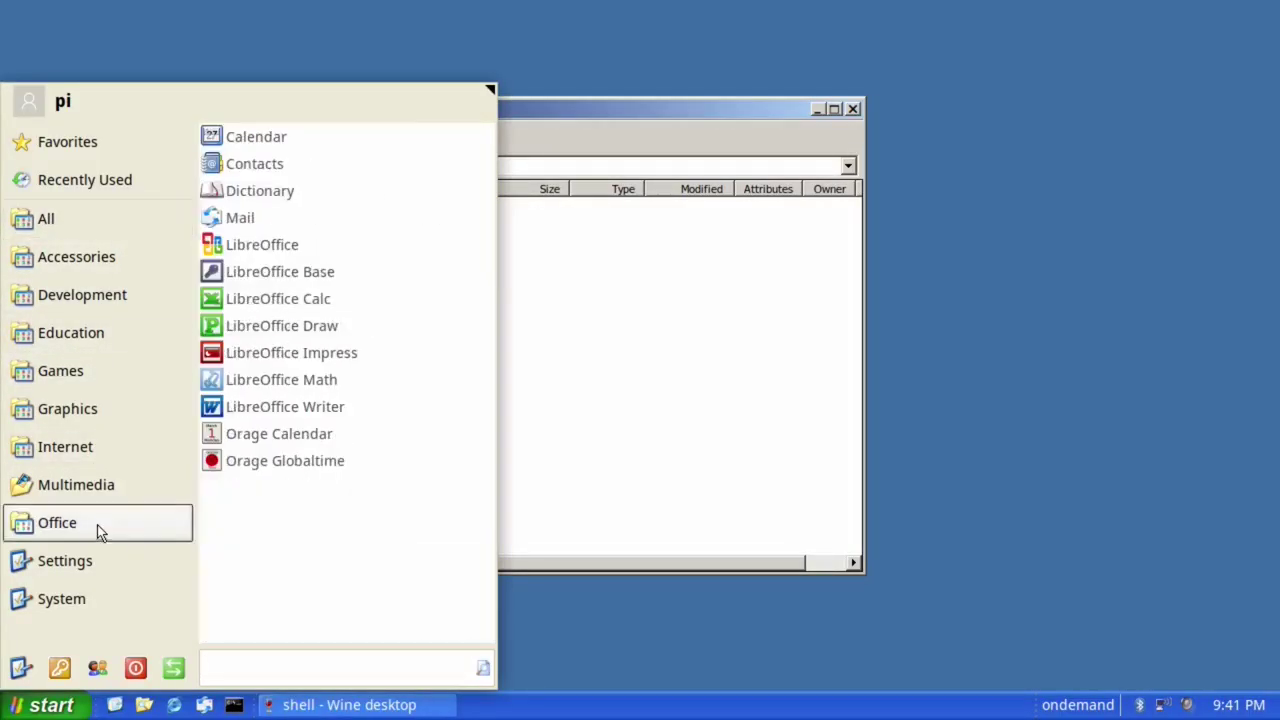
mouse_move(100, 497)
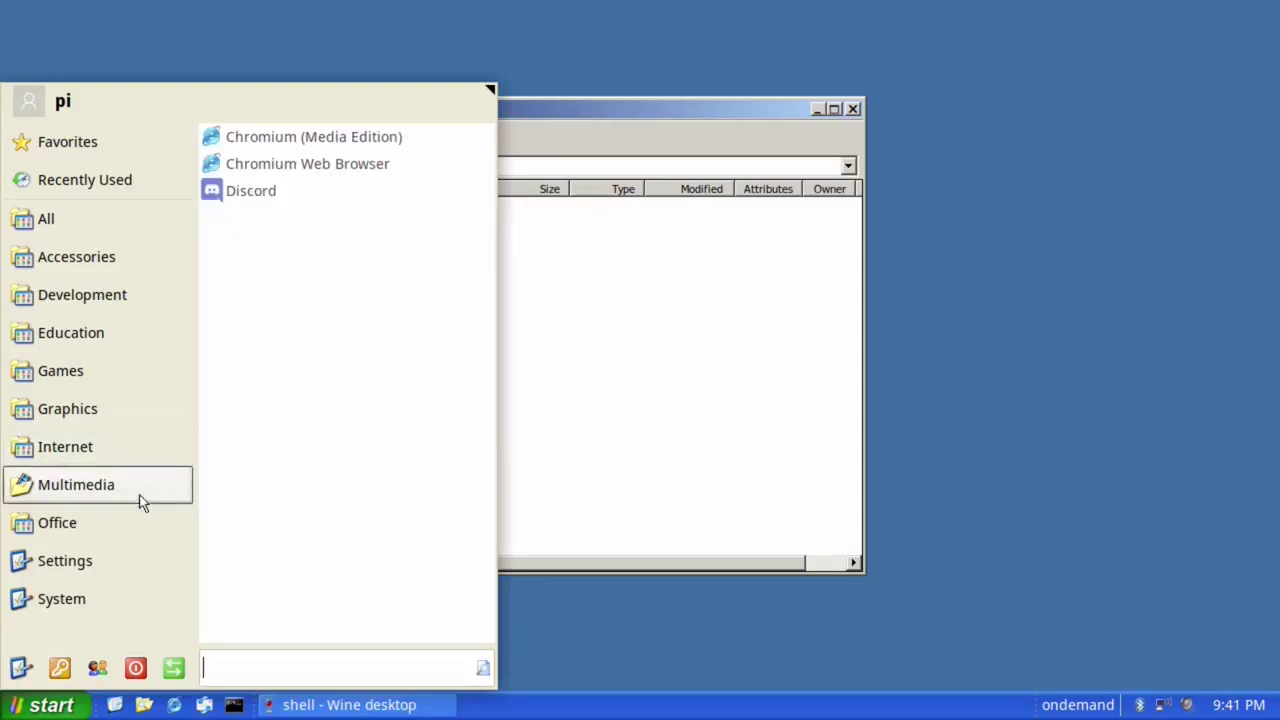
mouse_move(130, 538)
left_click(157, 715)
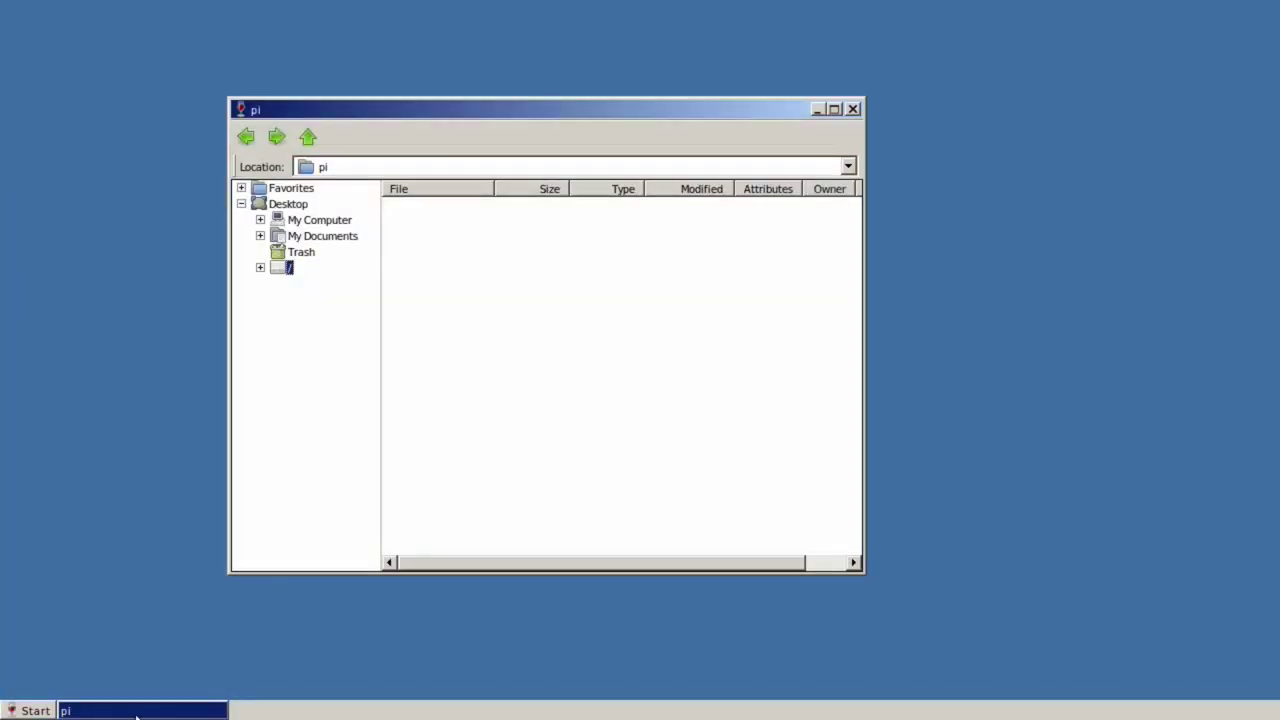
key("super")
left_click(145, 709)
Search the host applications menu for 'th' and select Thunar File Manager.
key("super")
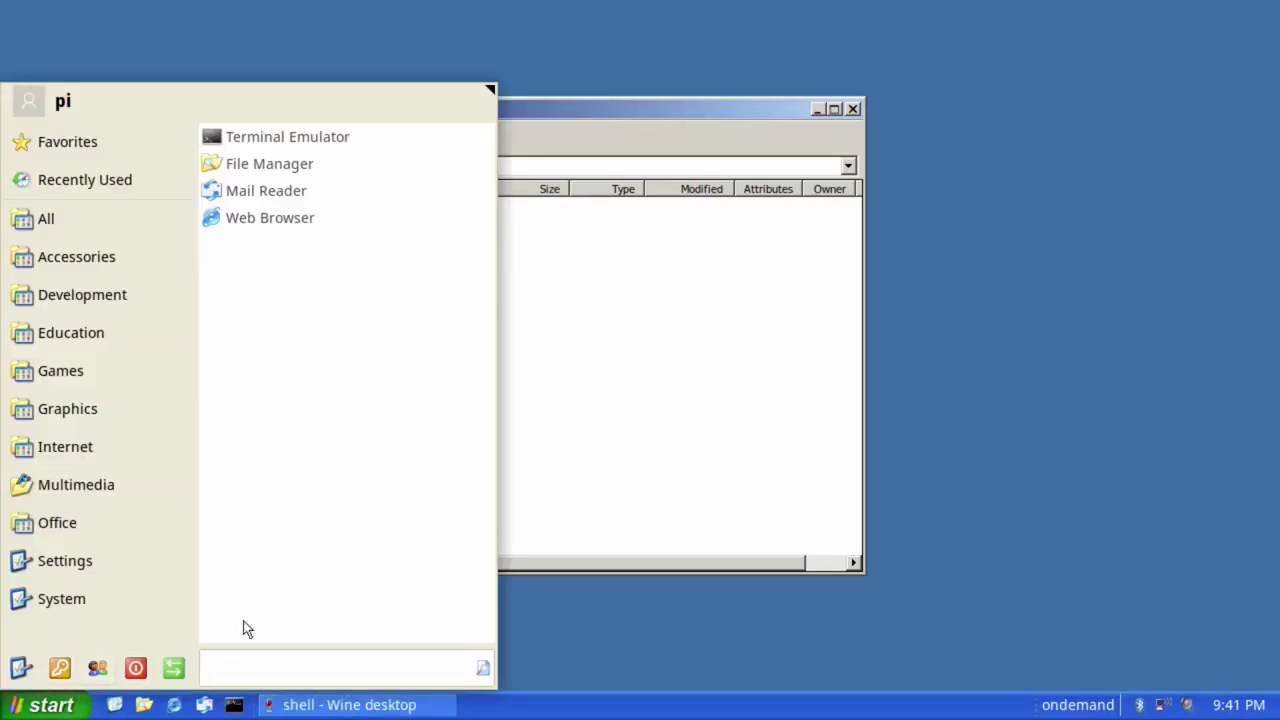
mouse_move(113, 520)
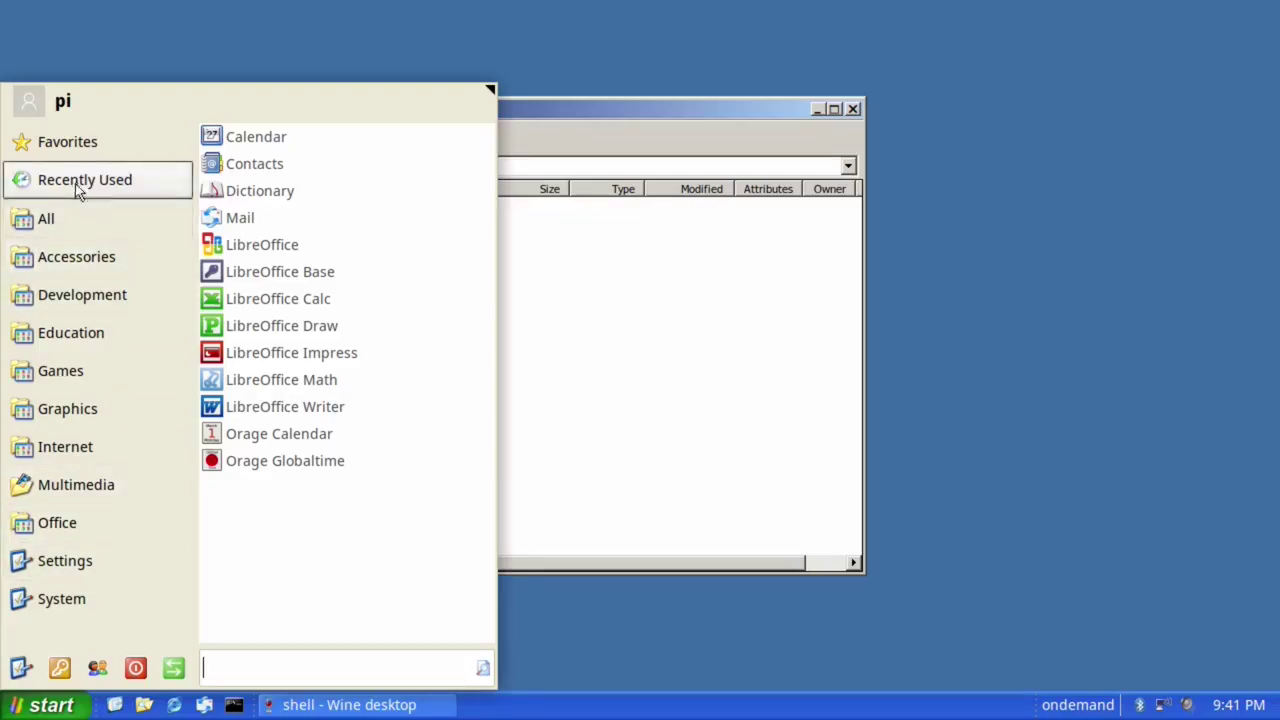
mouse_move(77, 192)
type("th")
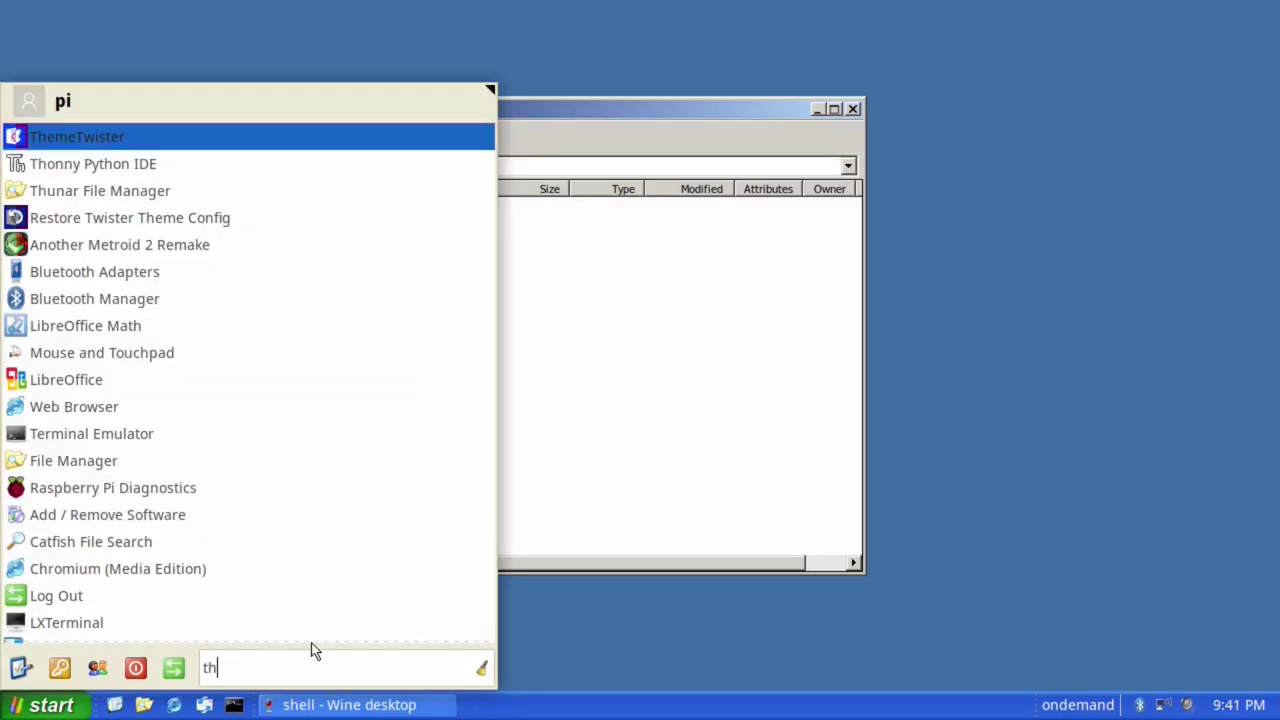
key("Down")
key("Down")
Launch Thunar on the DATOS drive, then in Wine Explorer browse to /media/pi/DATOS.
key("Return")
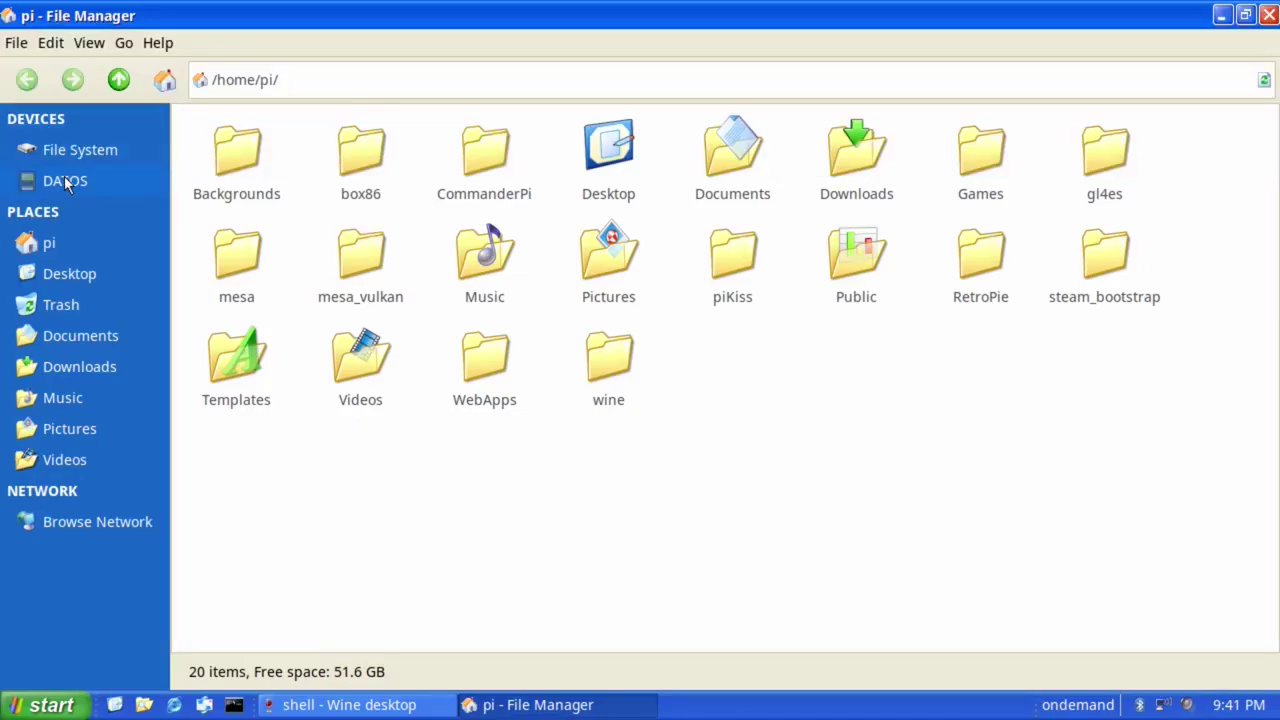
left_click(64, 180)
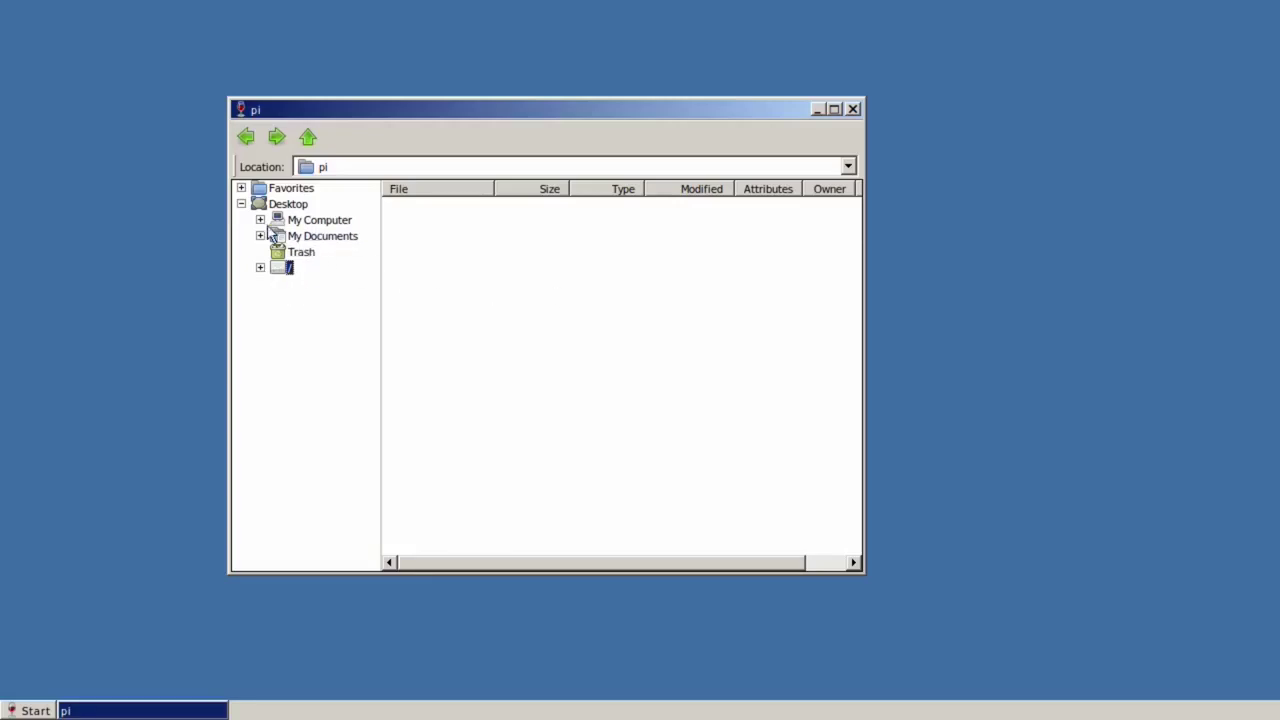
left_click(318, 221)
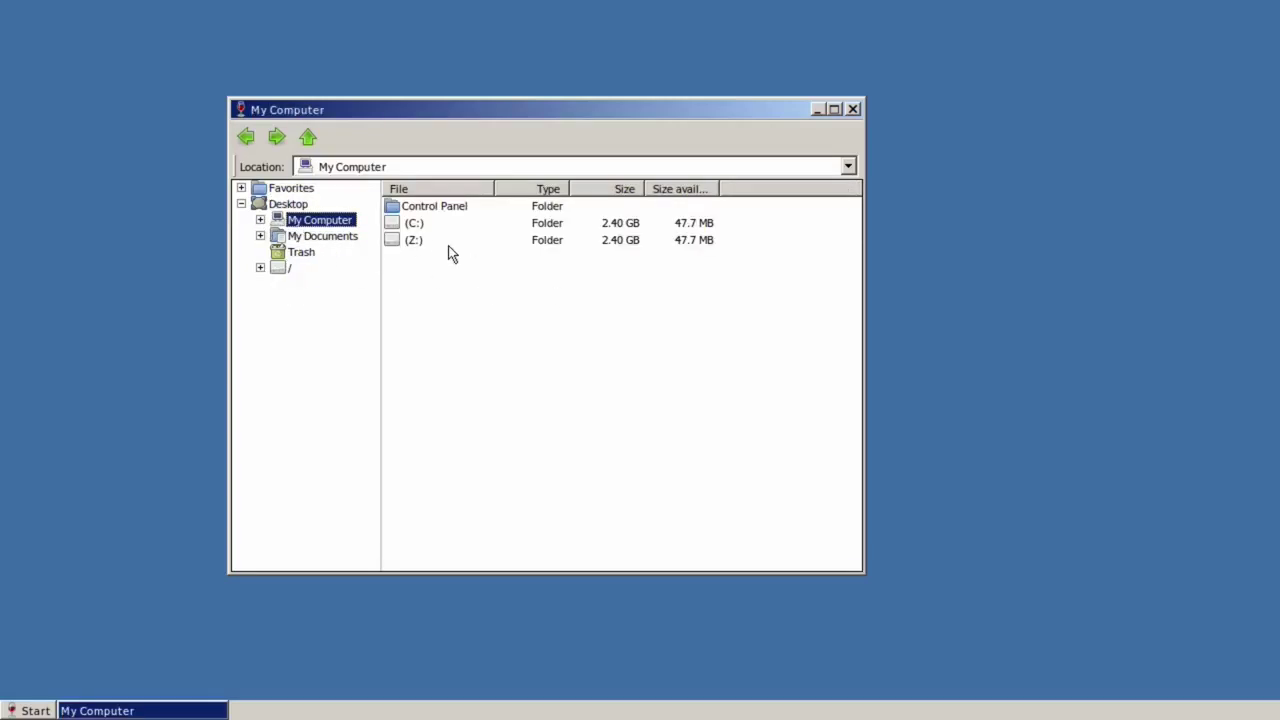
left_click(287, 269)
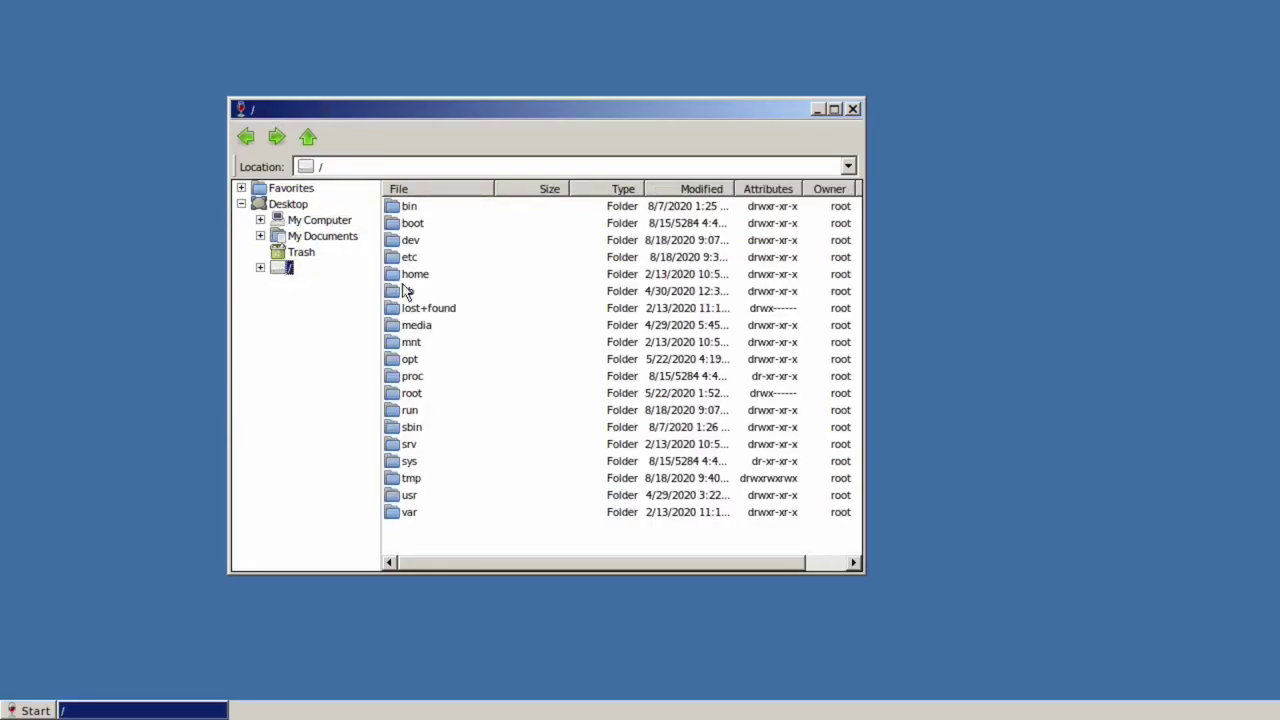
double_click(417, 325)
left_click(410, 208)
double_click(412, 209)
double_click(418, 212)
Open WIN_GAMES and the srally folder, then run RALLY.EXE.
scroll(445, 370, "down", 10)
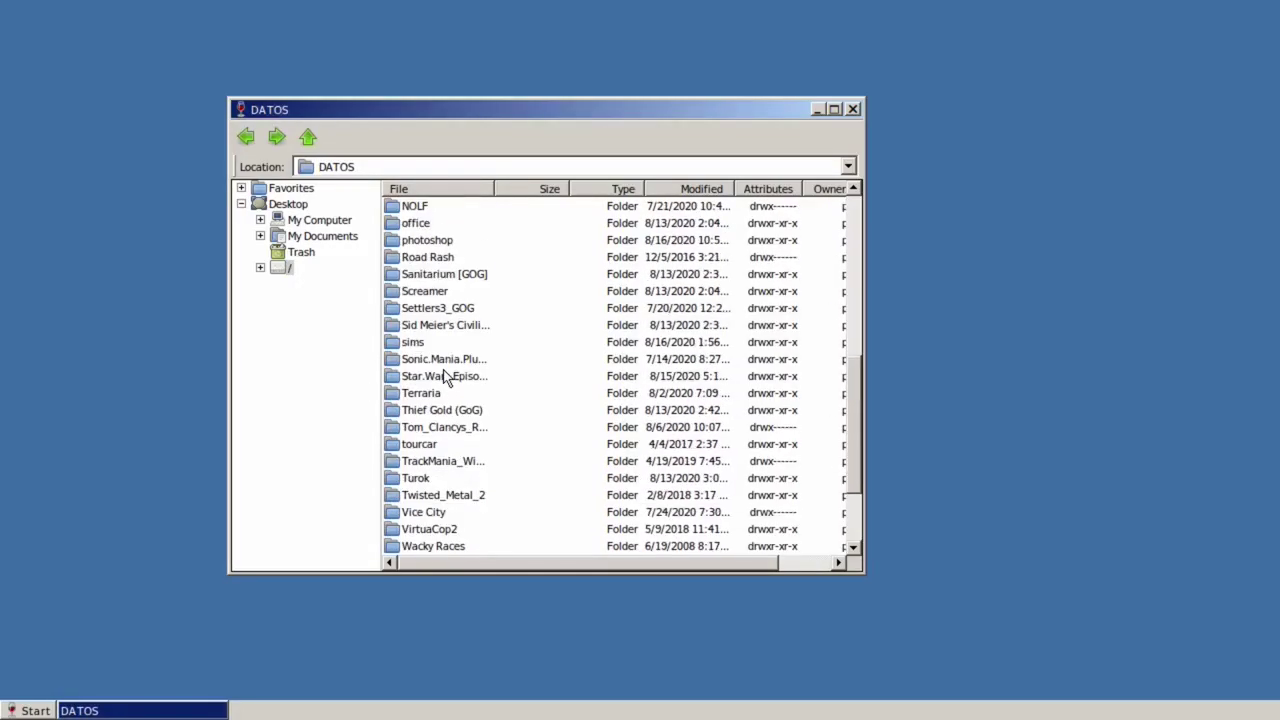
double_click(441, 463)
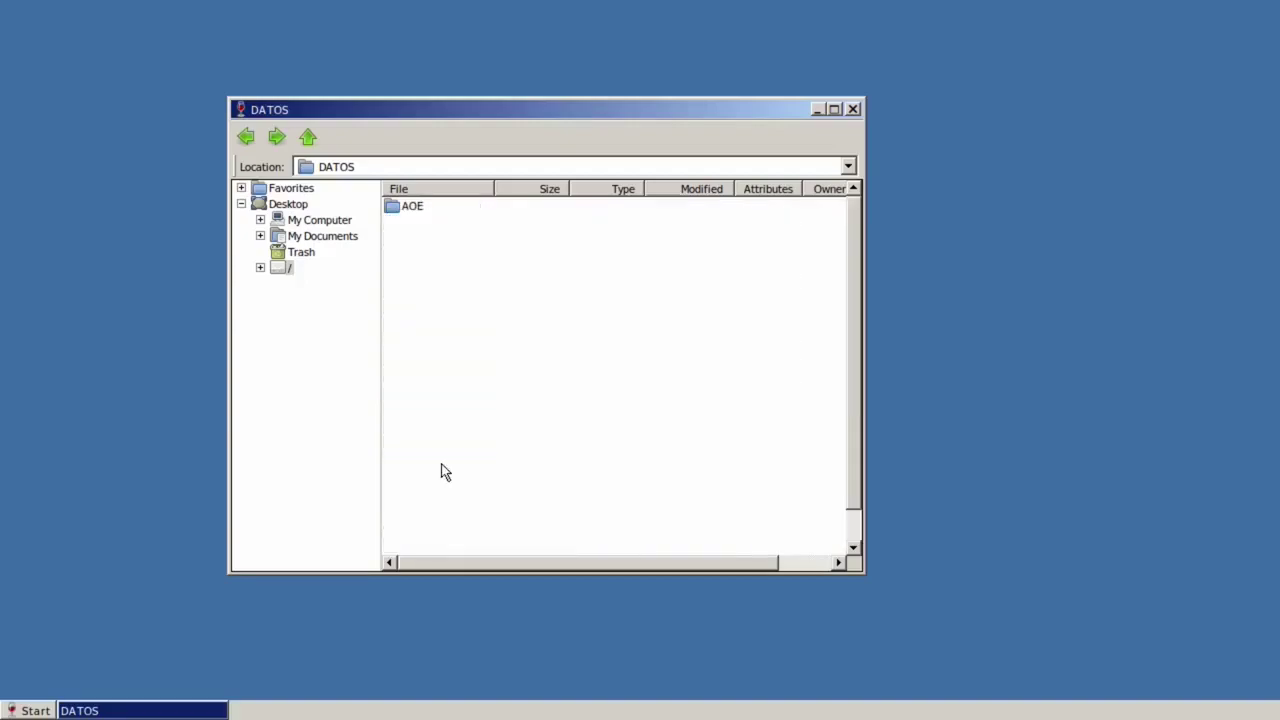
scroll(430, 410, "down", 2)
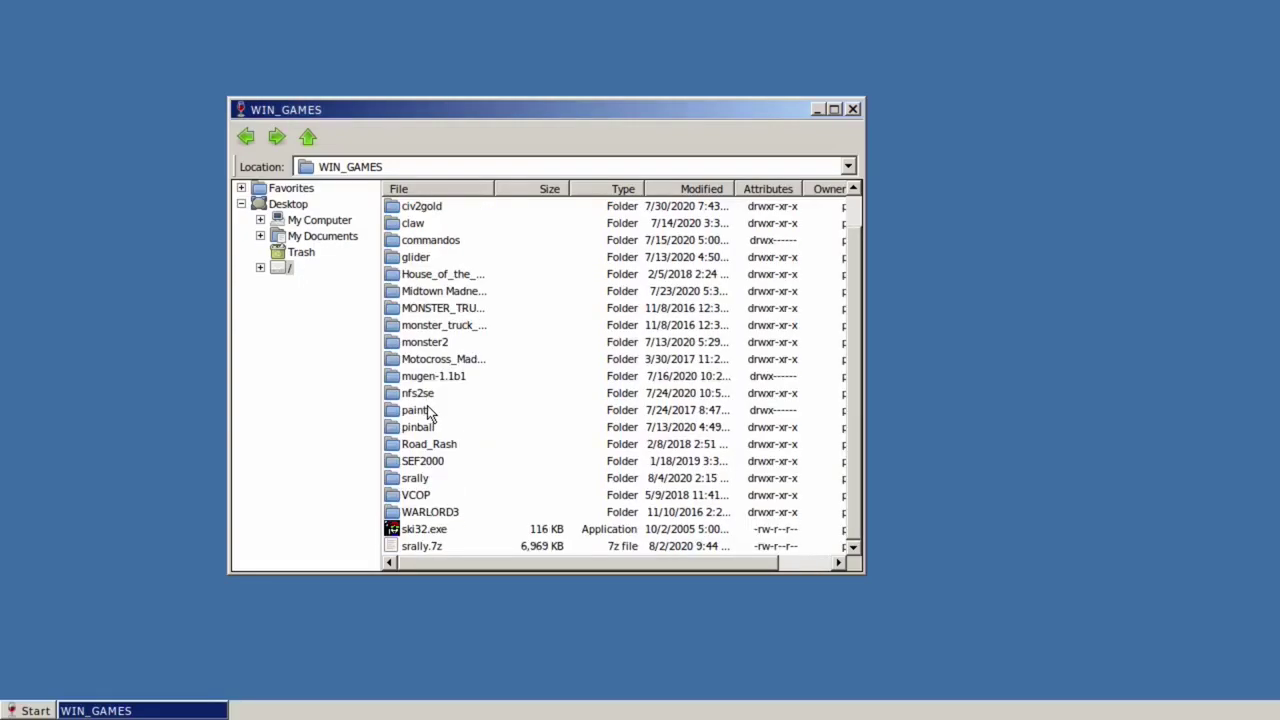
double_click(420, 478)
scroll(462, 328, "down", 5)
scroll(462, 328, "down", 9)
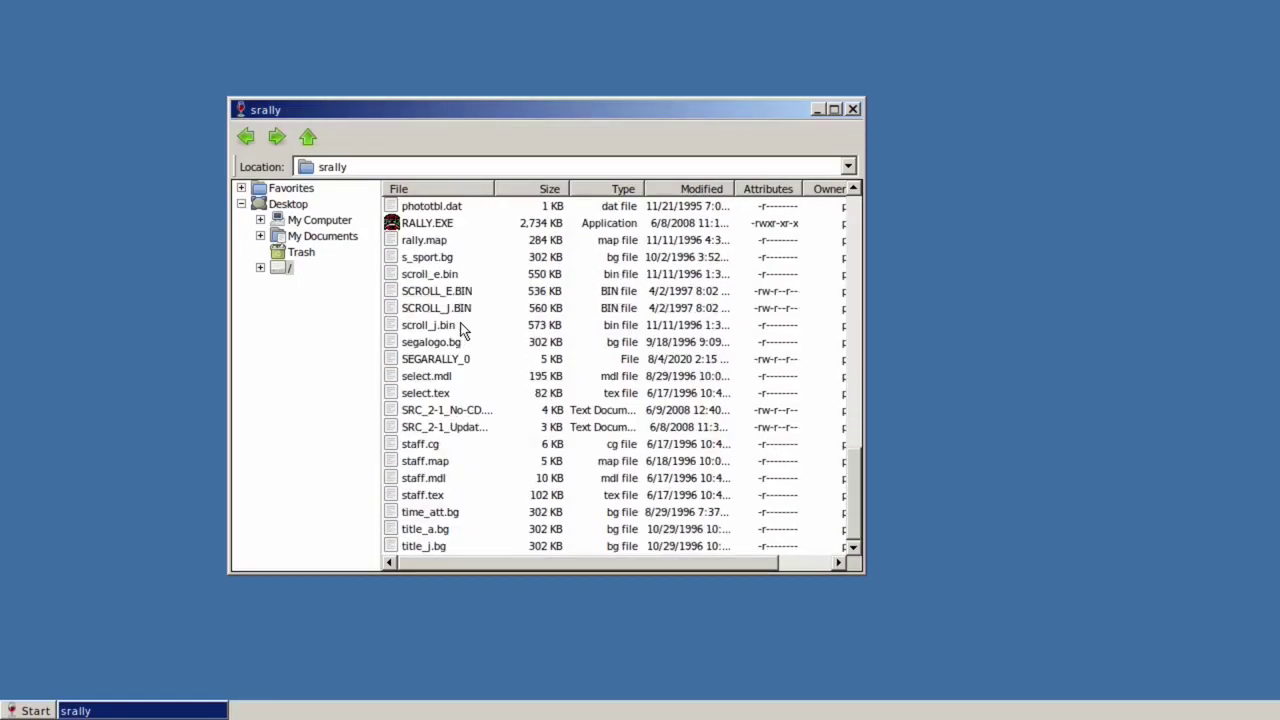
scroll(462, 328, "up", 3)
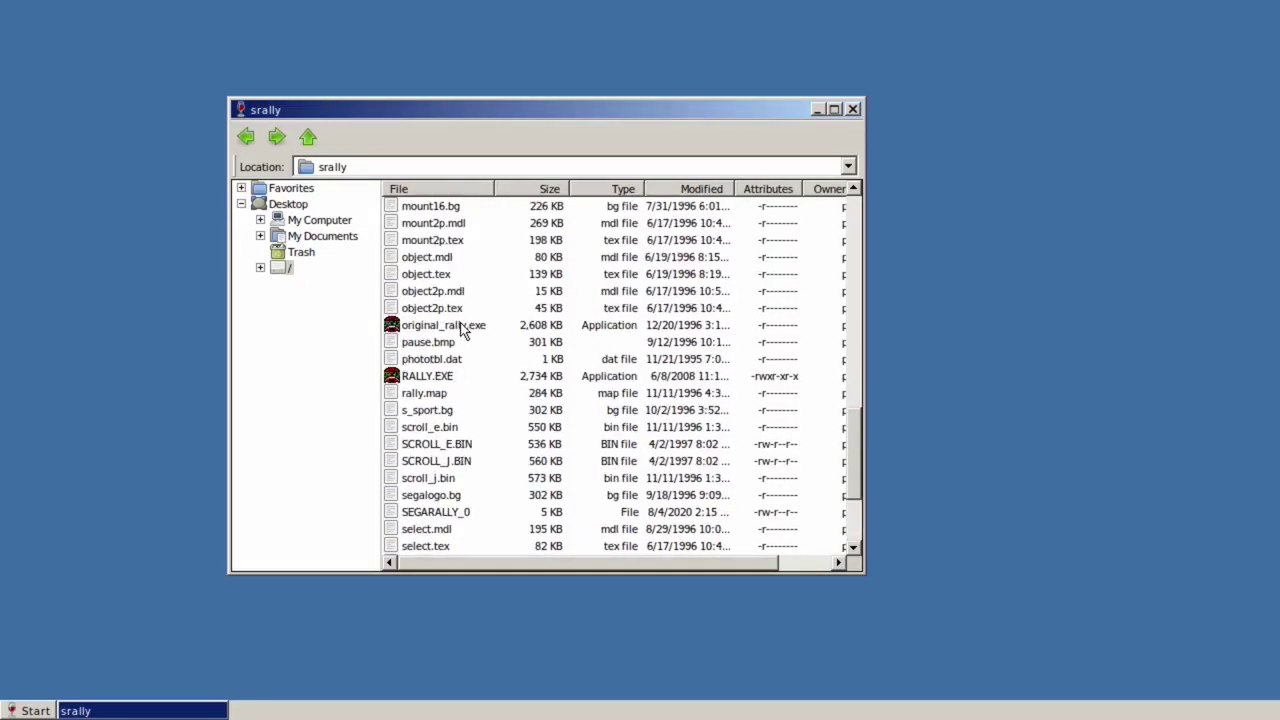
left_click(436, 380)
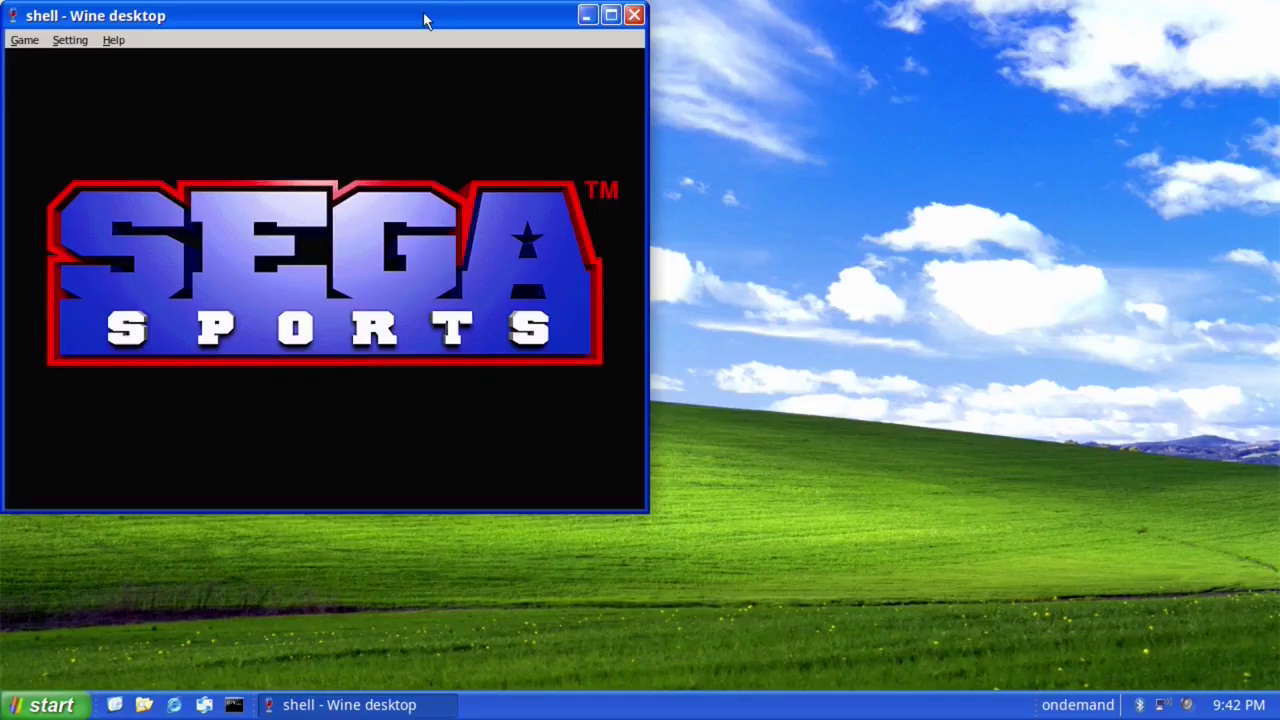
Center the game window and browse the Game commands menu.
left_click_drag(424, 20, 756, 125)
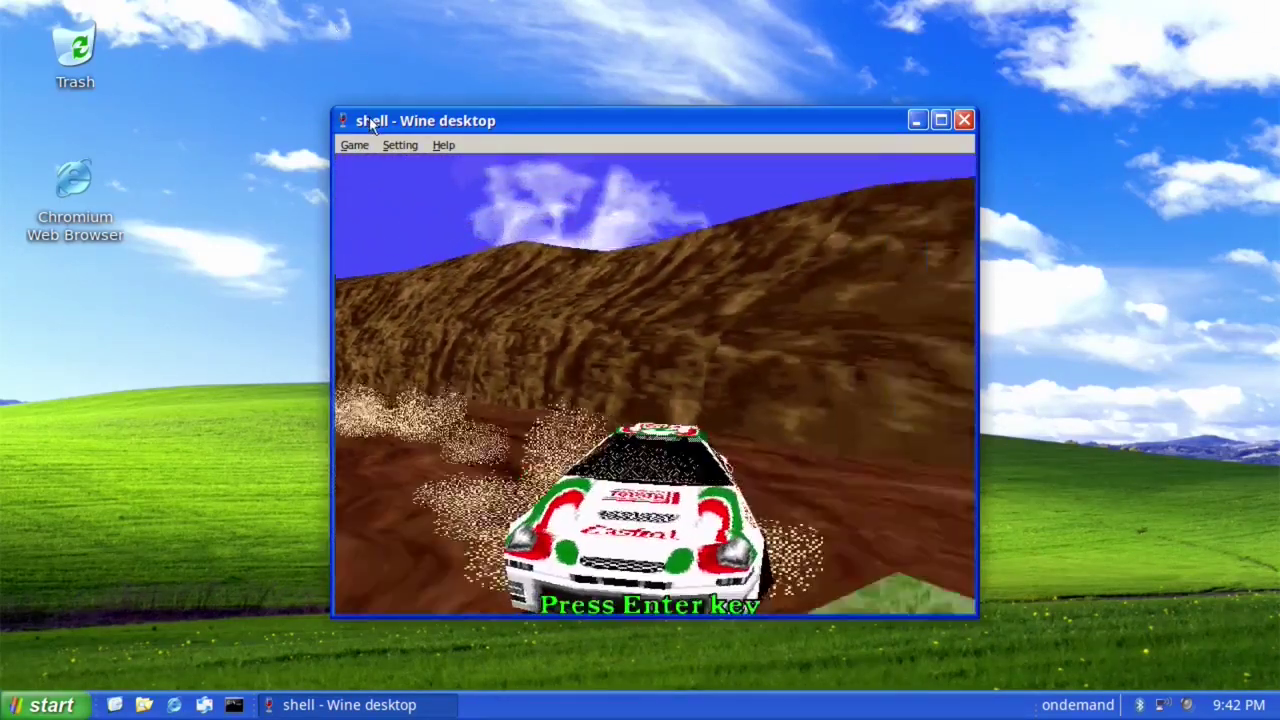
left_click(356, 145)
key("Escape")
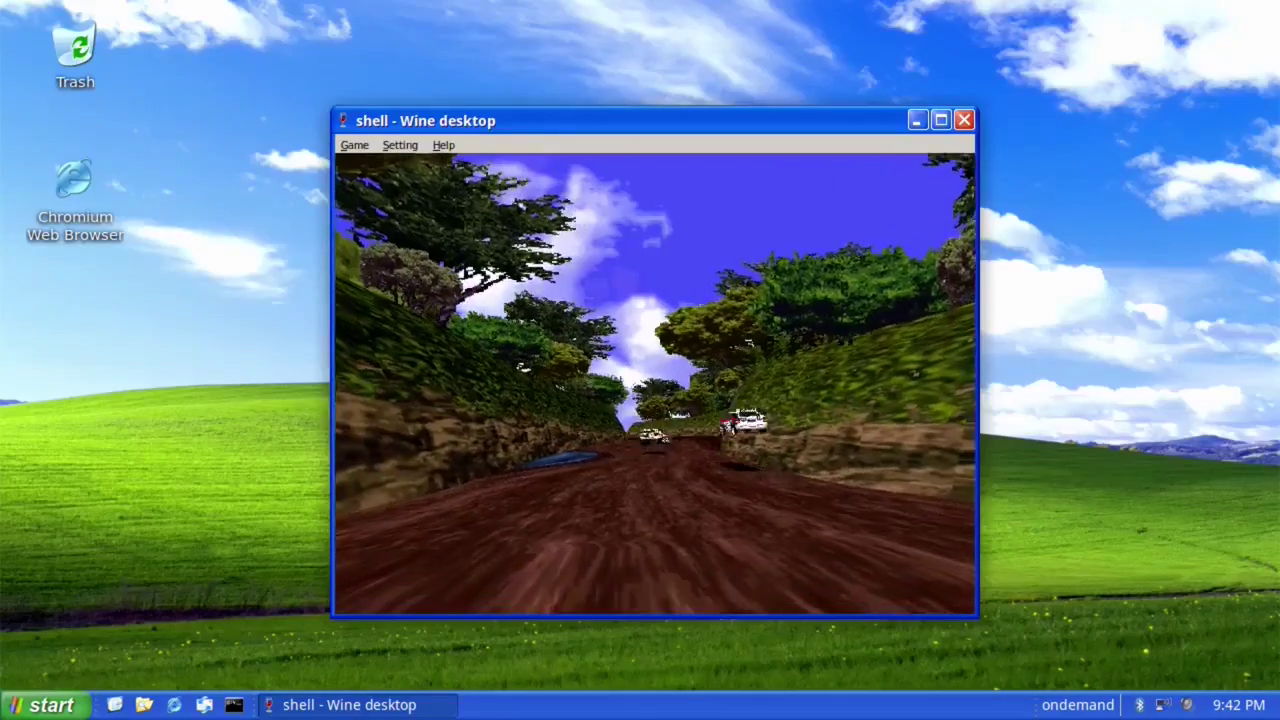
left_click(345, 145)
key("Up")
key("Down")
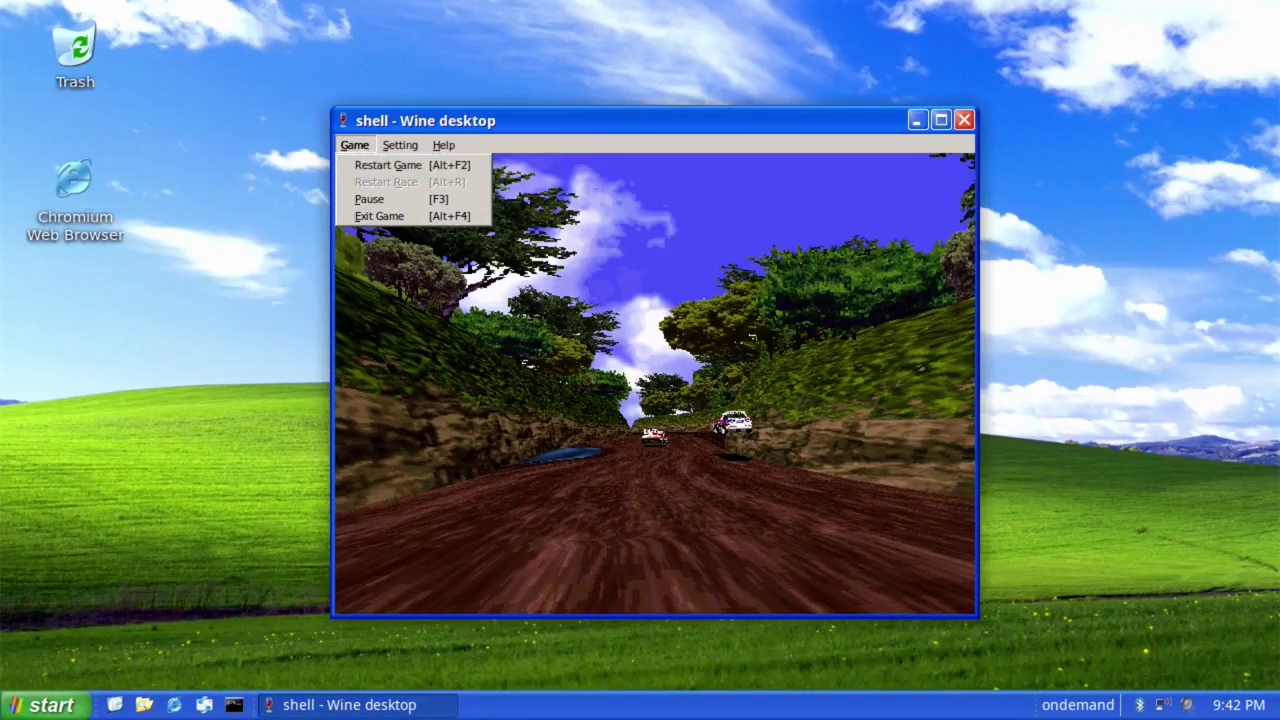
key("Return")
Look through the Setting menu, then unpause from the Game menu.
key("alt+s")
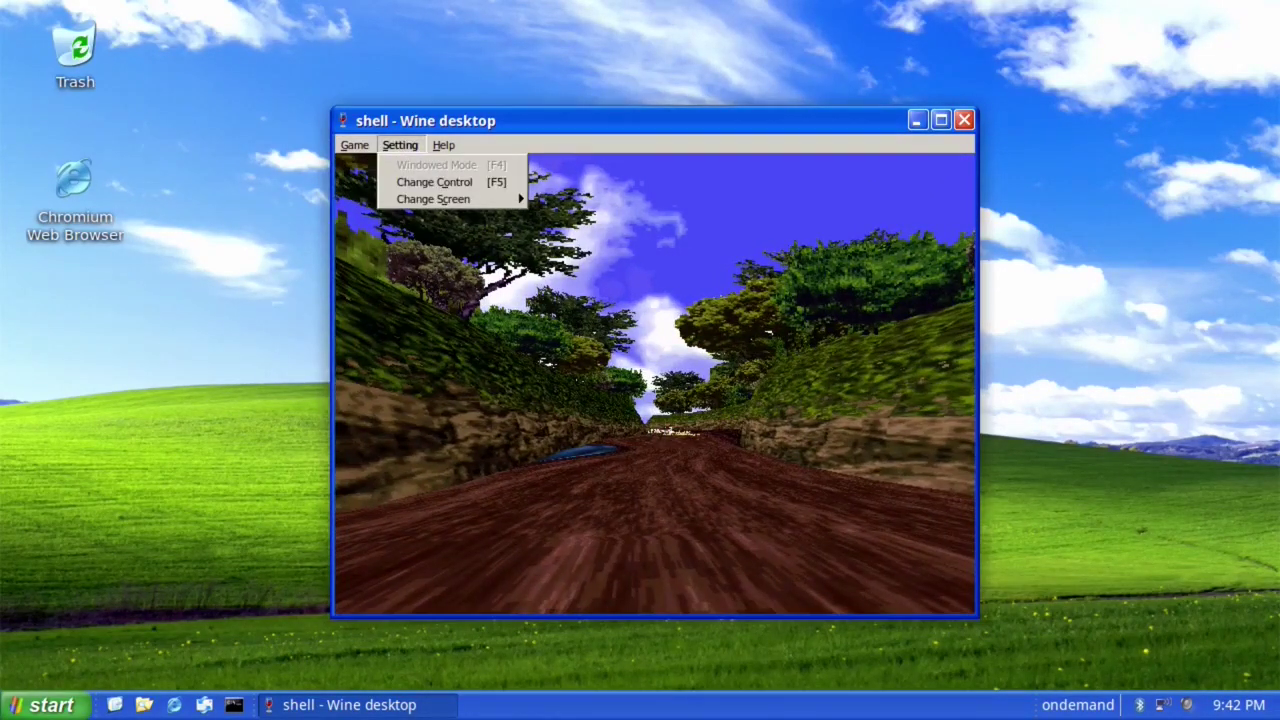
key("Up")
key("Up")
key("Left")
key("Down")
left_click(389, 139)
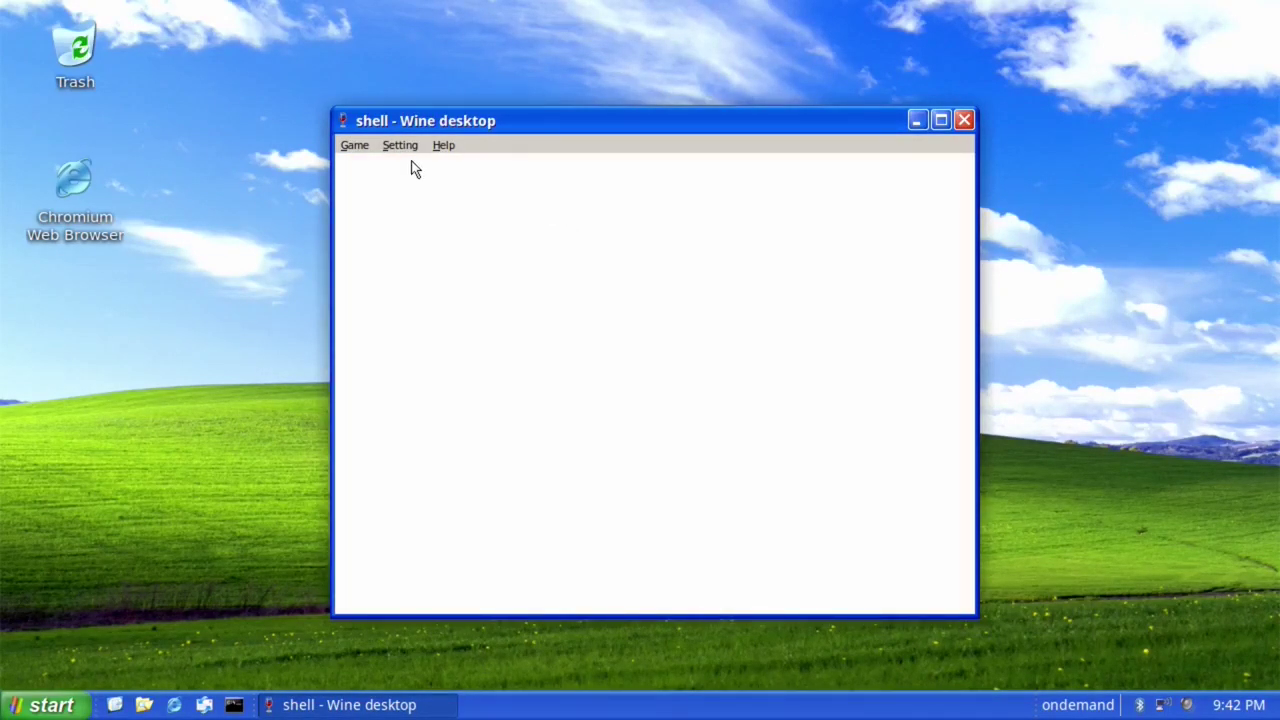
left_click(358, 150)
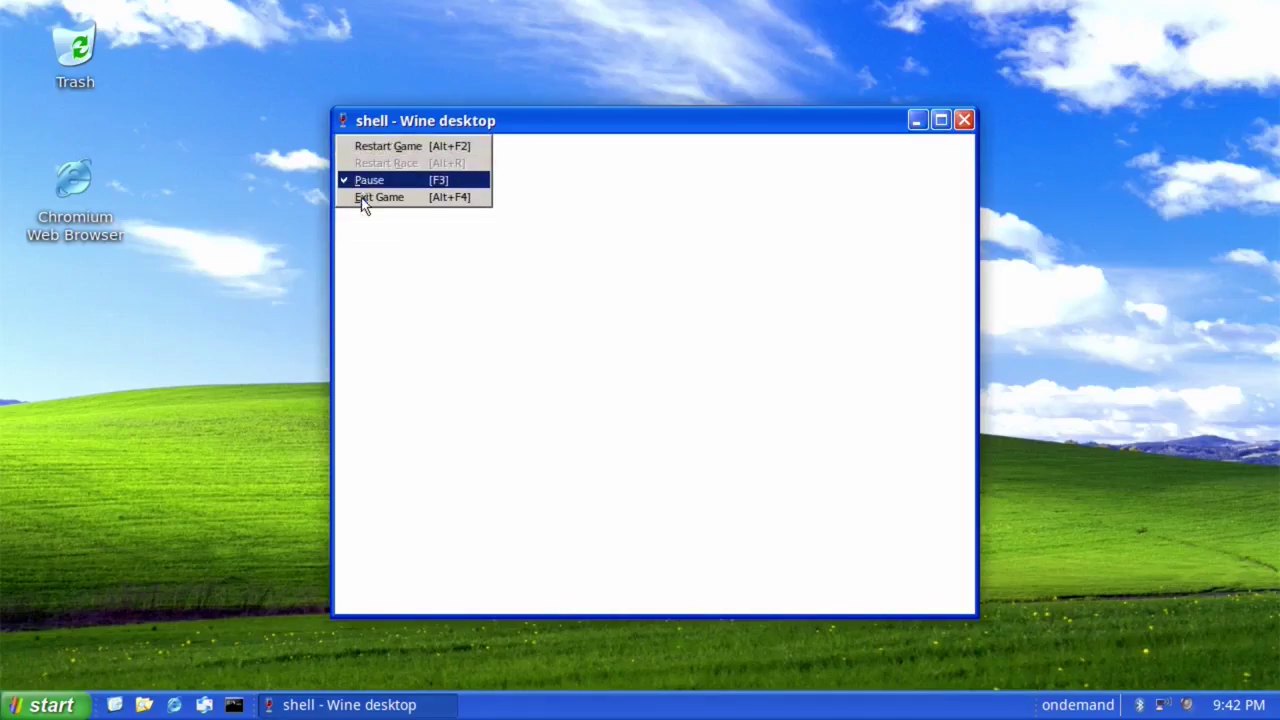
left_click(363, 196)
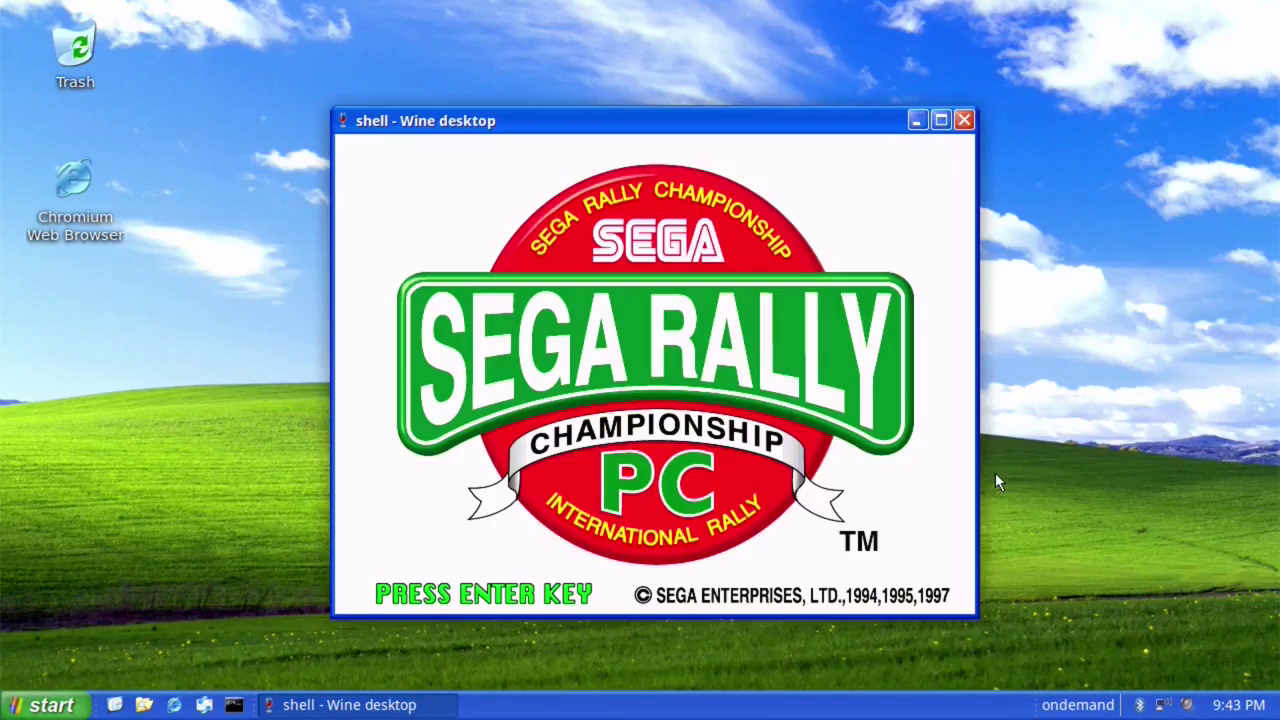
Start an Arcade Championship race with the automatic-gearbox car.
key("Return")
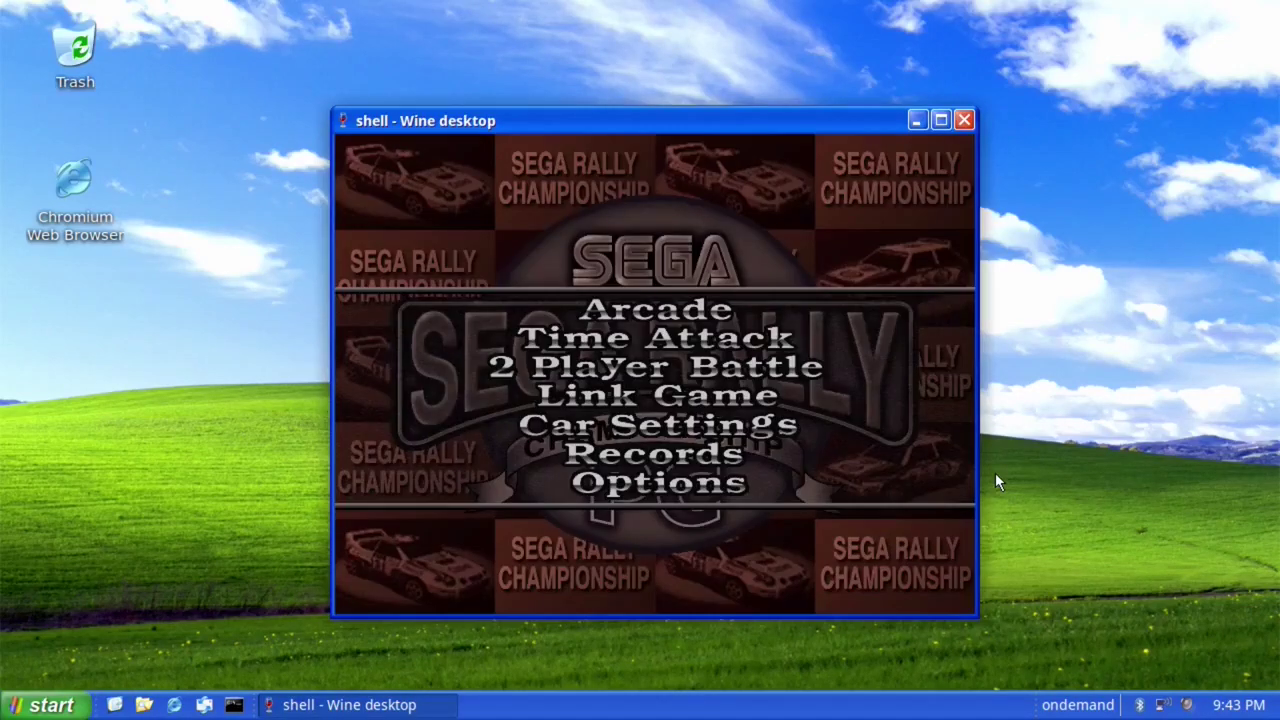
key("Return")
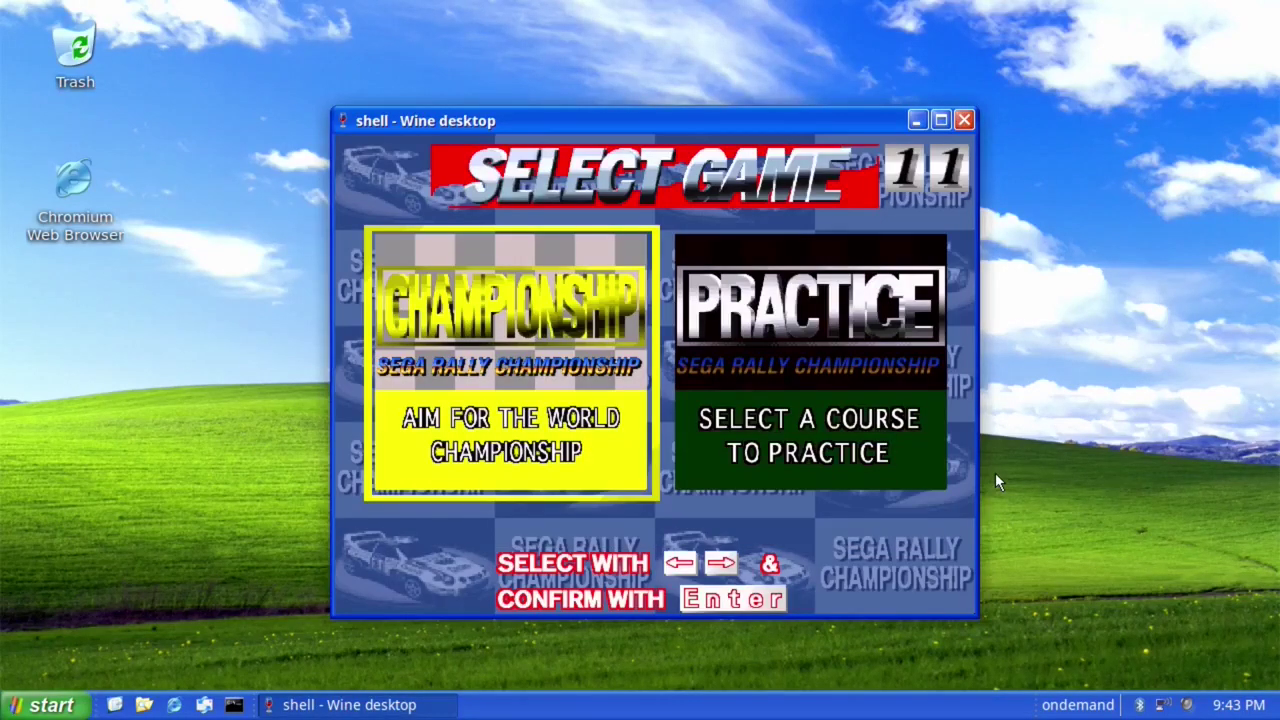
key("Return")
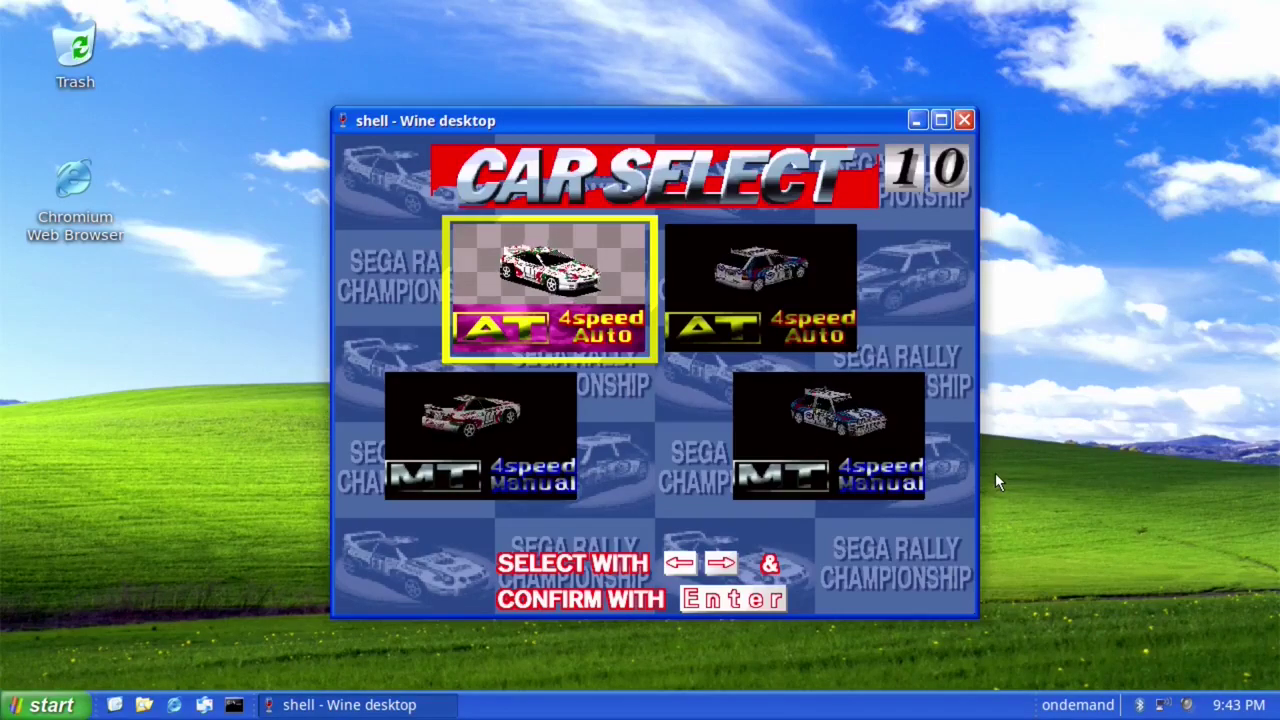
key("Return")
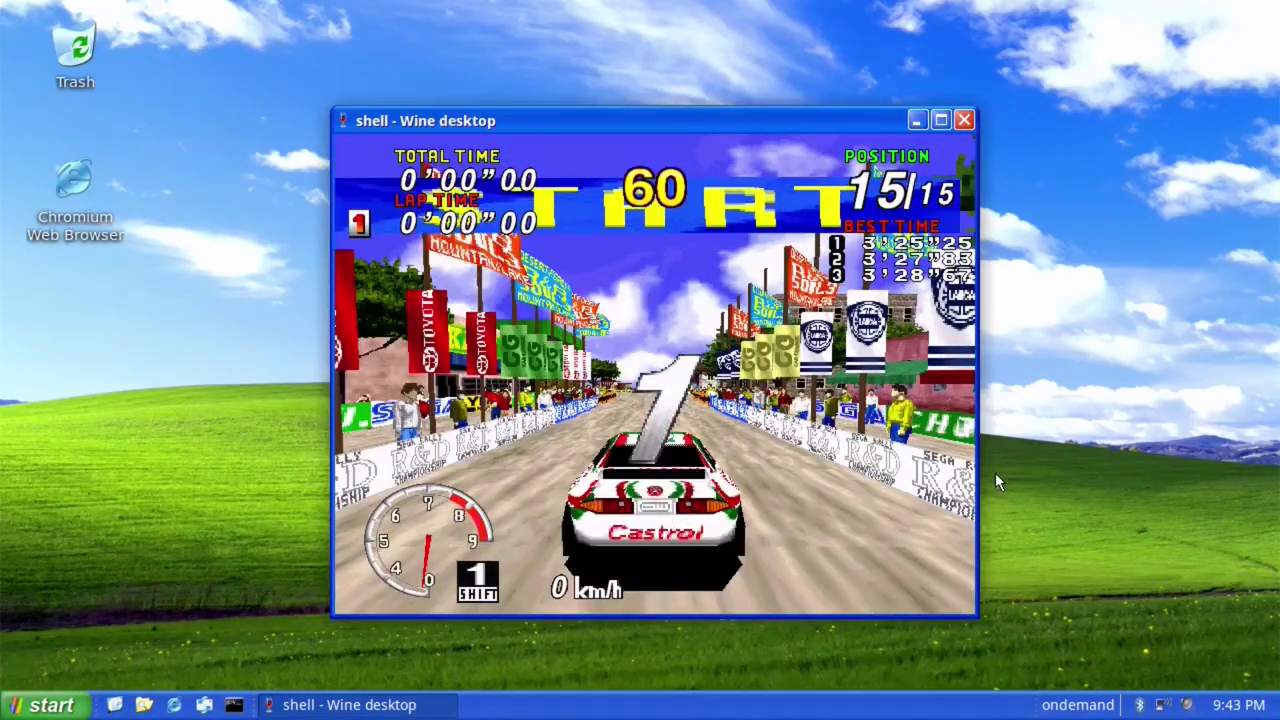
Drive the opening stretch, accelerating to top speed and steering through the left-hand curve.
key("Up")
key("Up")
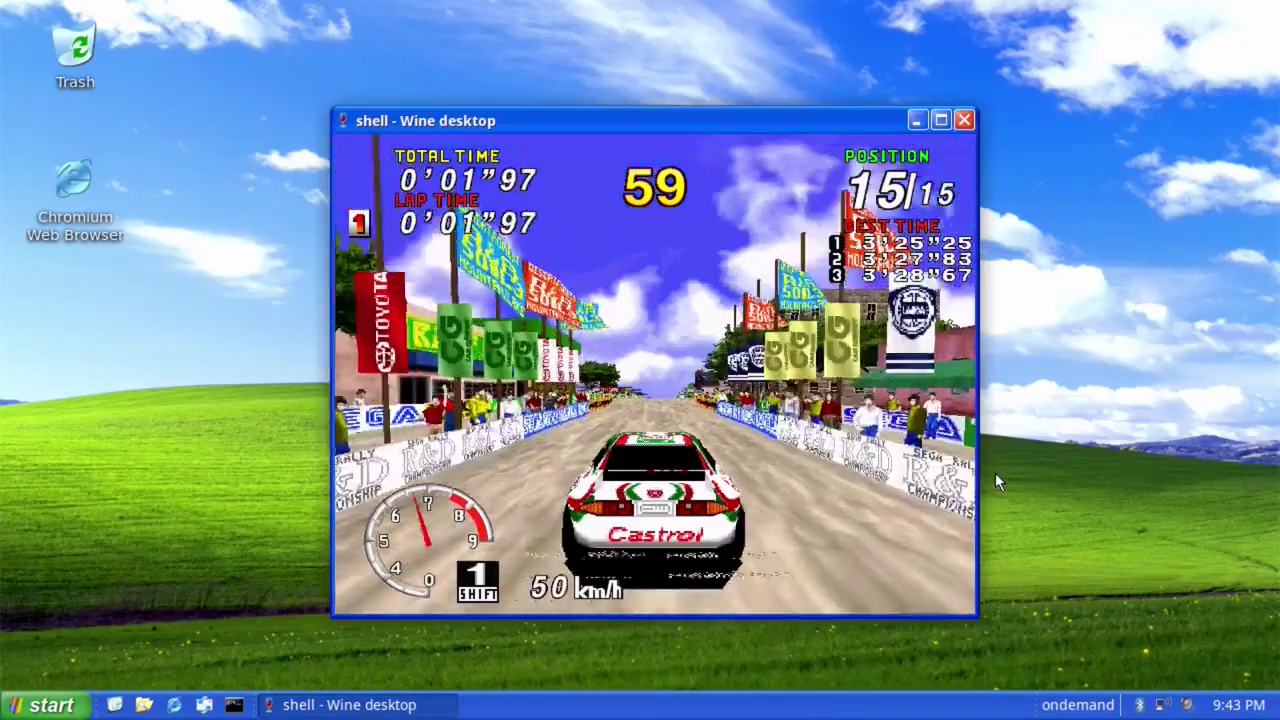
key("Up")
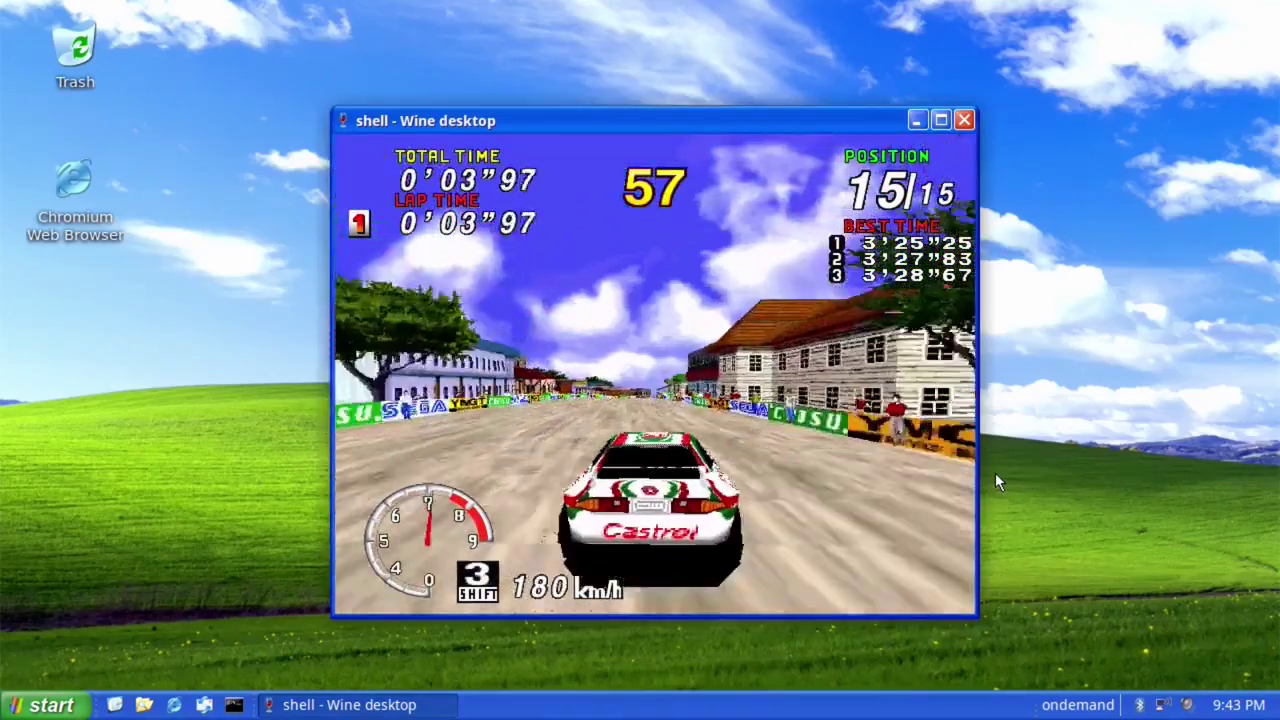
key("Up")
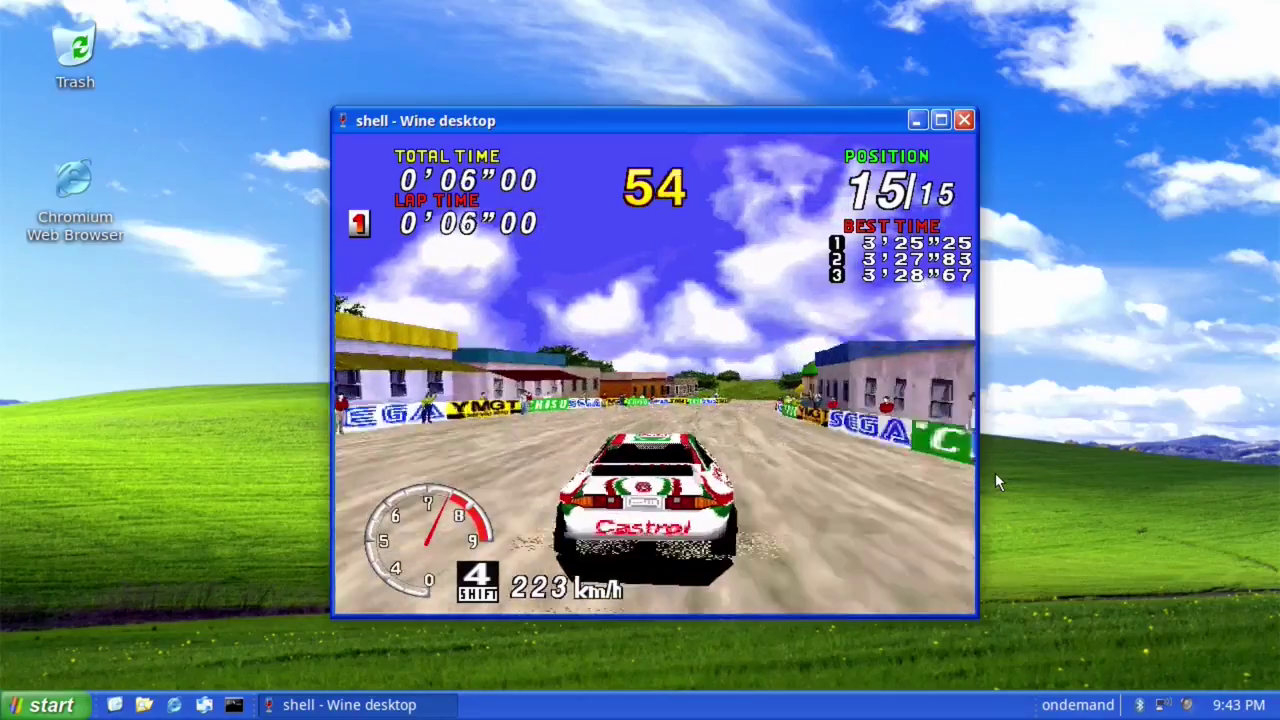
key("Up")
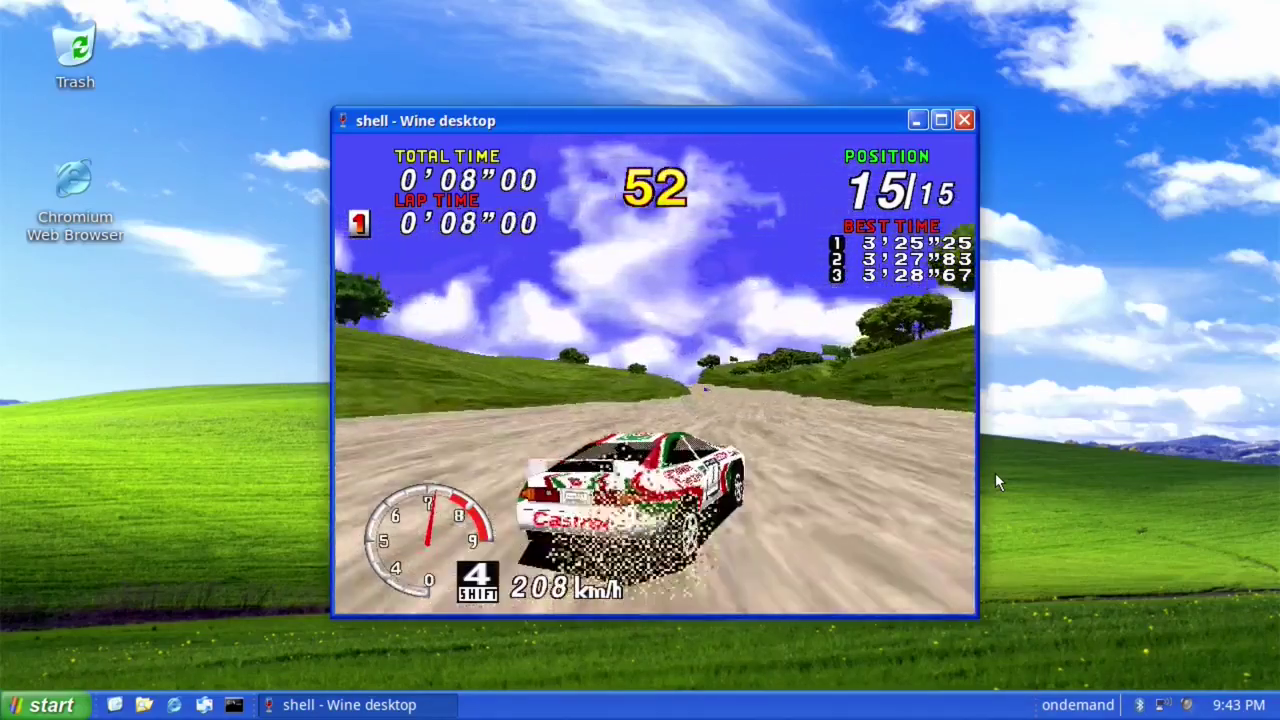
key("Up")
key("Left")
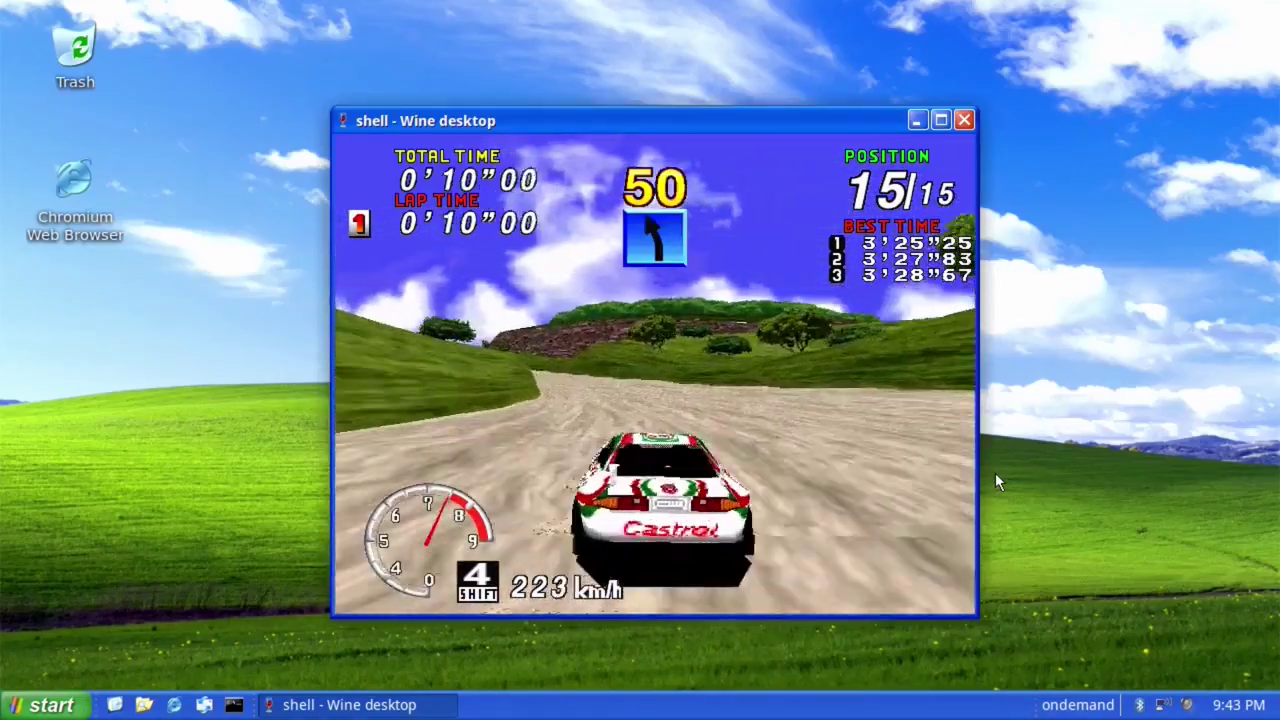
key("Up")
key("Left")
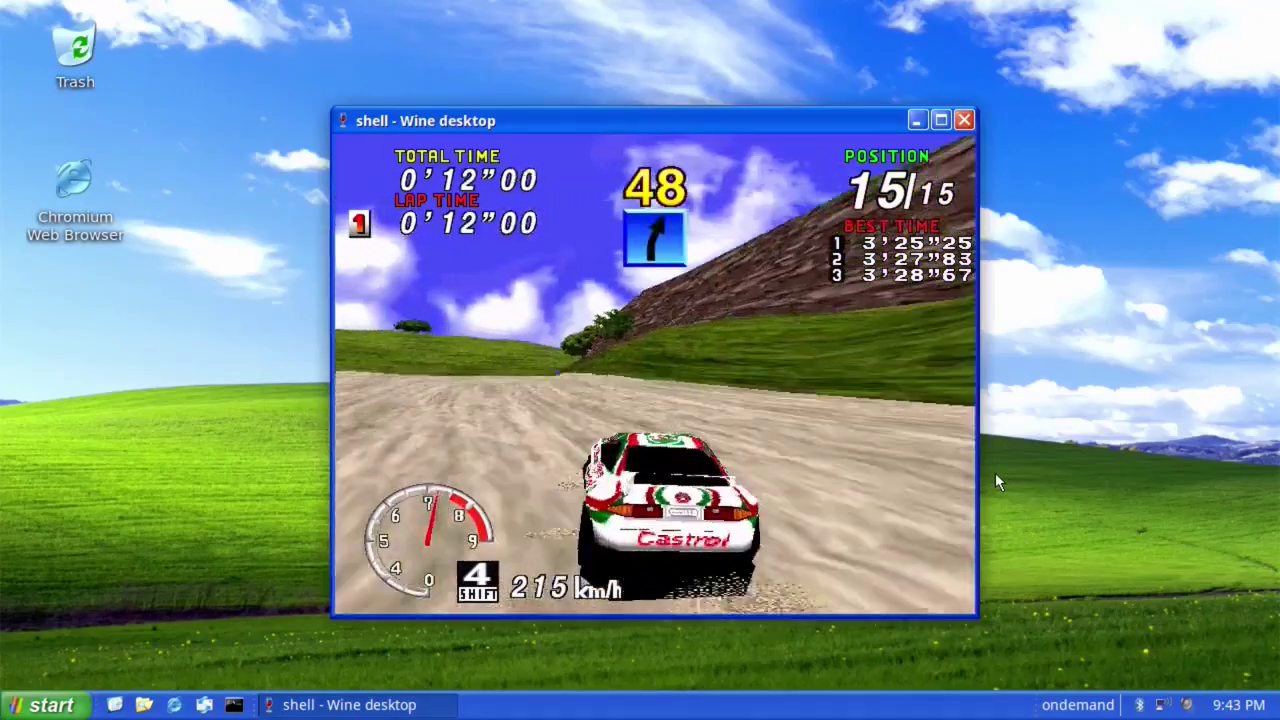
key("Up")
key("Up")
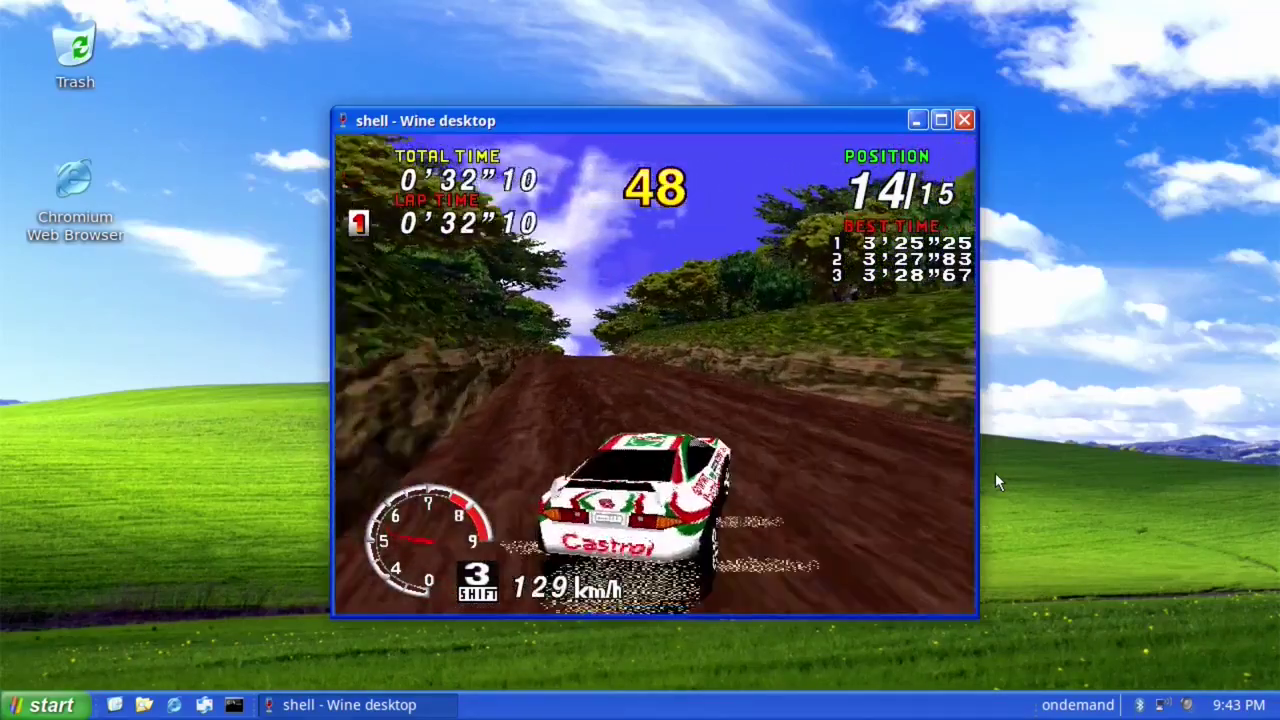
Quit Sega Rally and open a new terminal from quick launch.
left_click(965, 120)
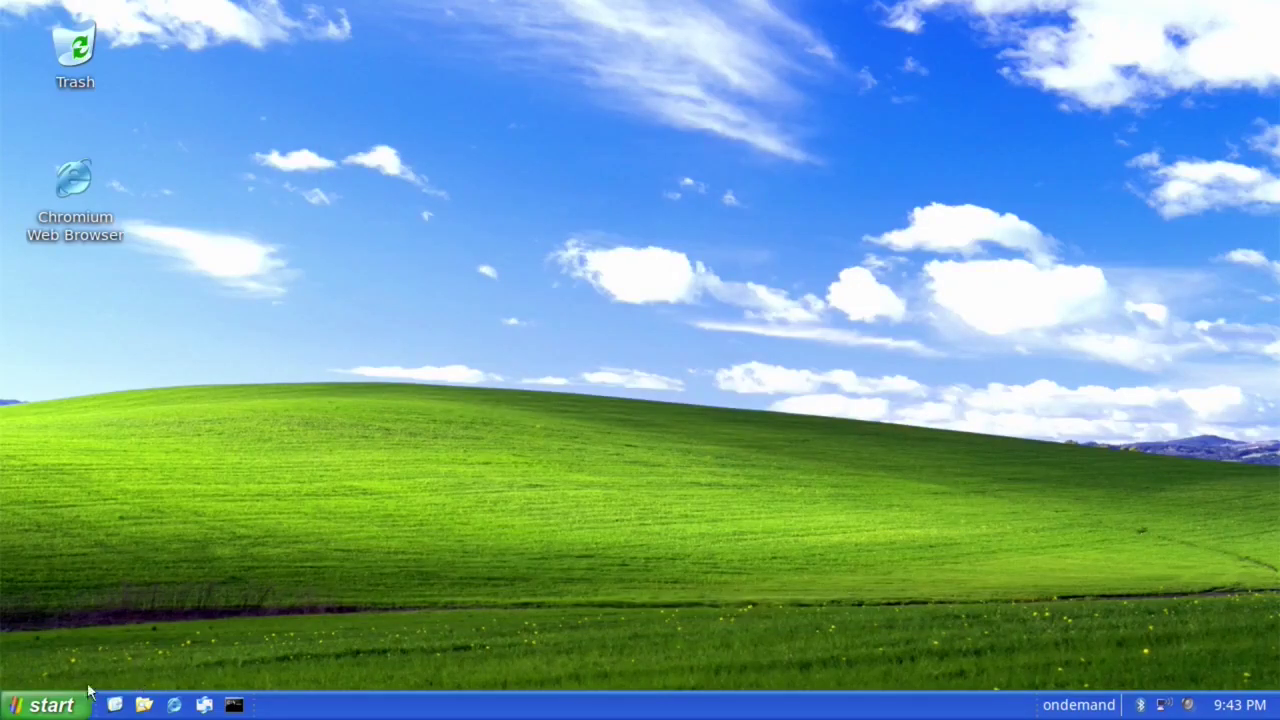
left_click(45, 703)
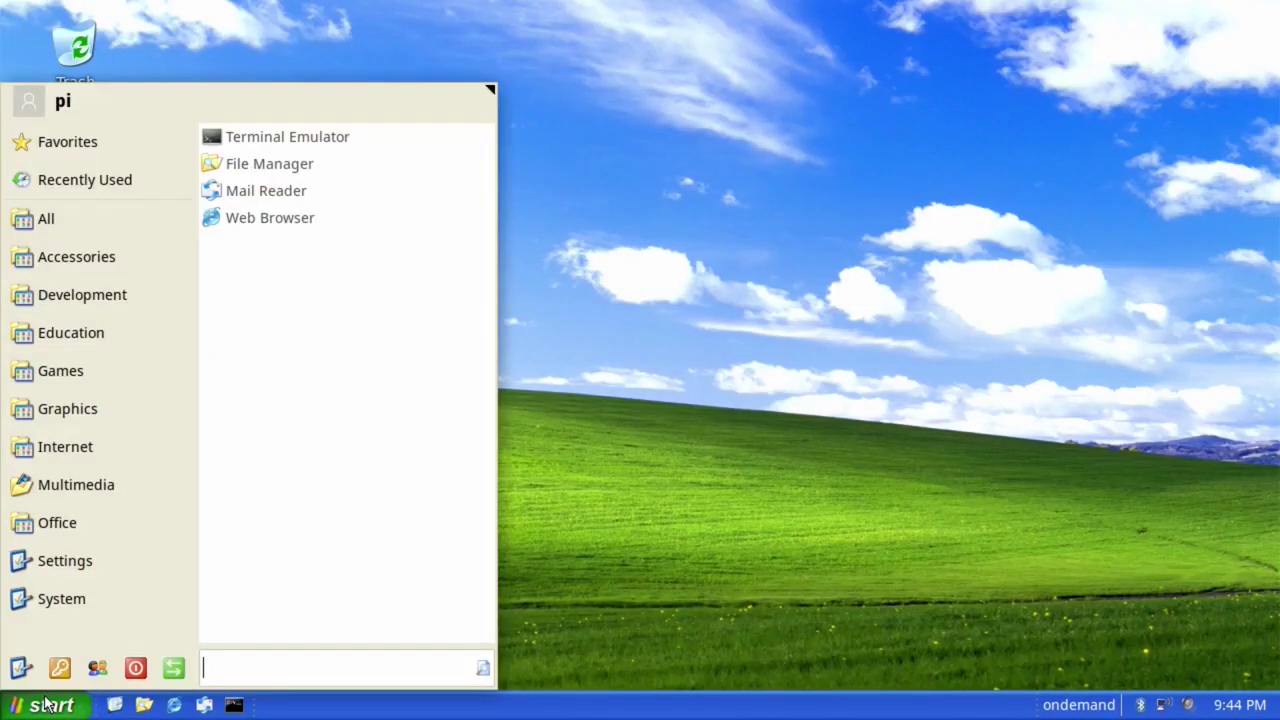
left_click(45, 703)
left_click(45, 703)
left_click(45, 703)
left_click(234, 704)
Open /boot/config.txt in Leafpad with sudo, scroll through it, and close it.
type("sudo leafpad /boot/co")
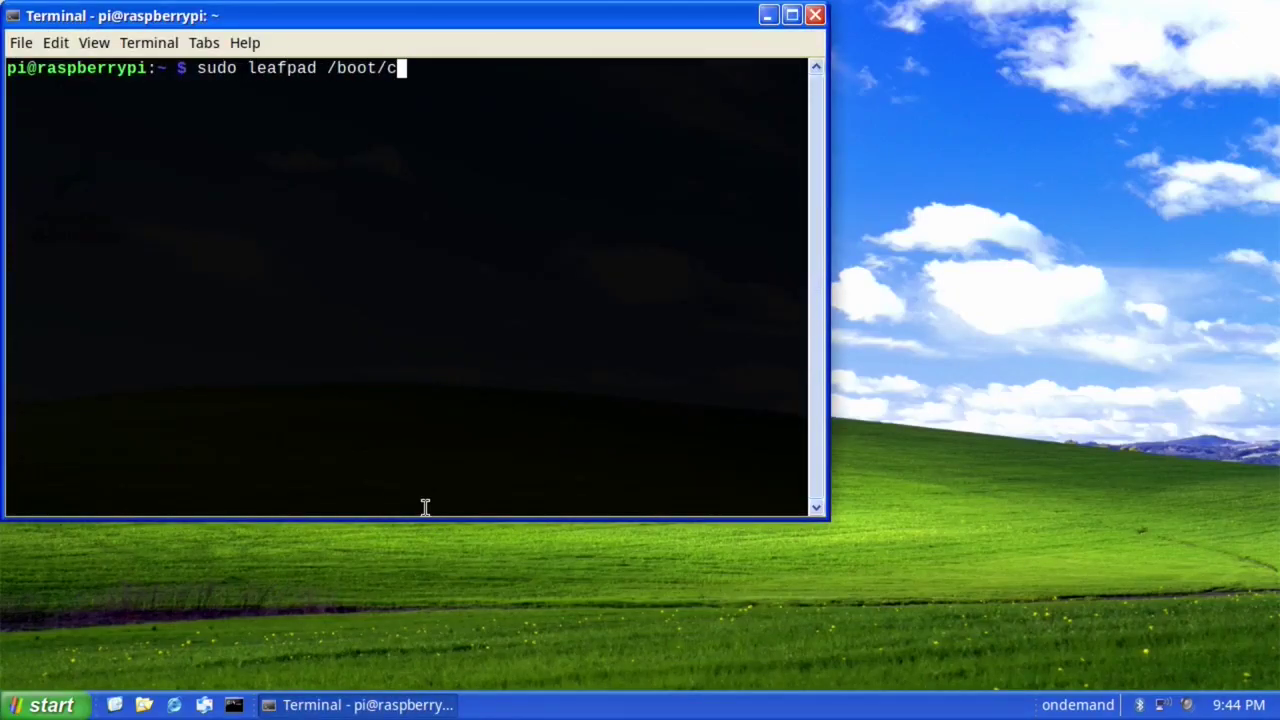
key("Tab")
key("Return")
scroll(417, 334, "down", 12)
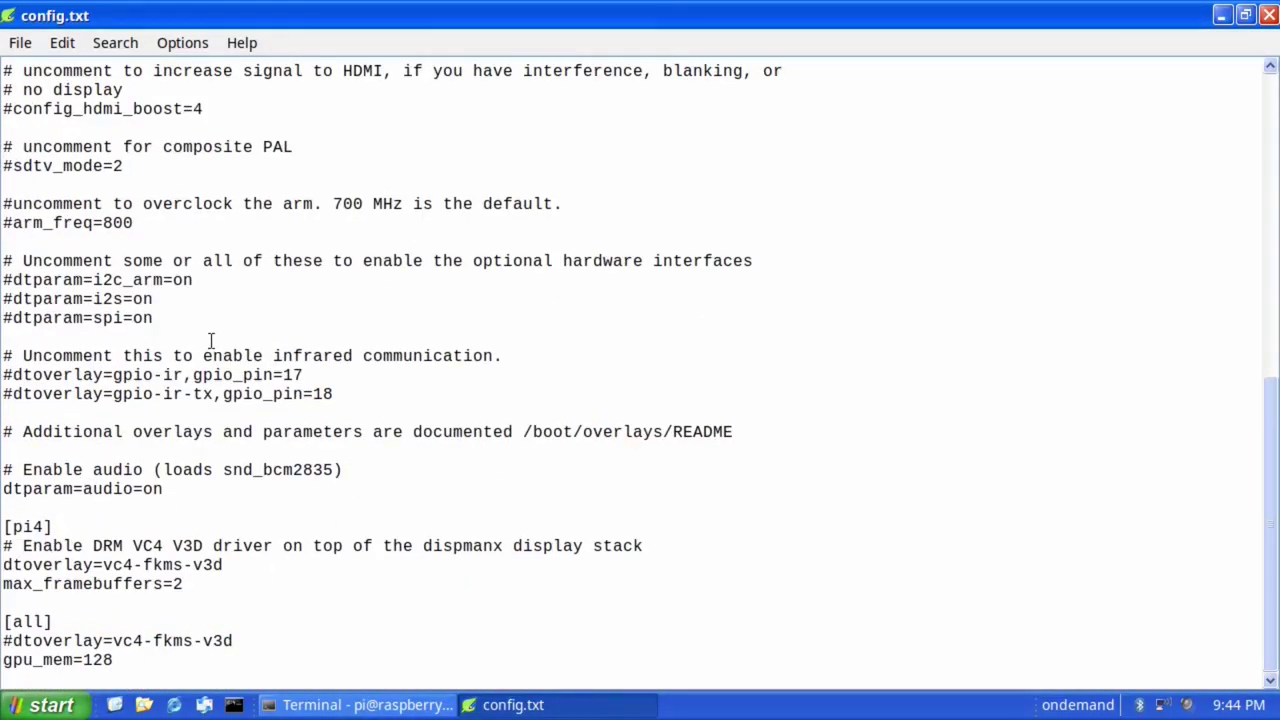
scroll(210, 342, "up", 12)
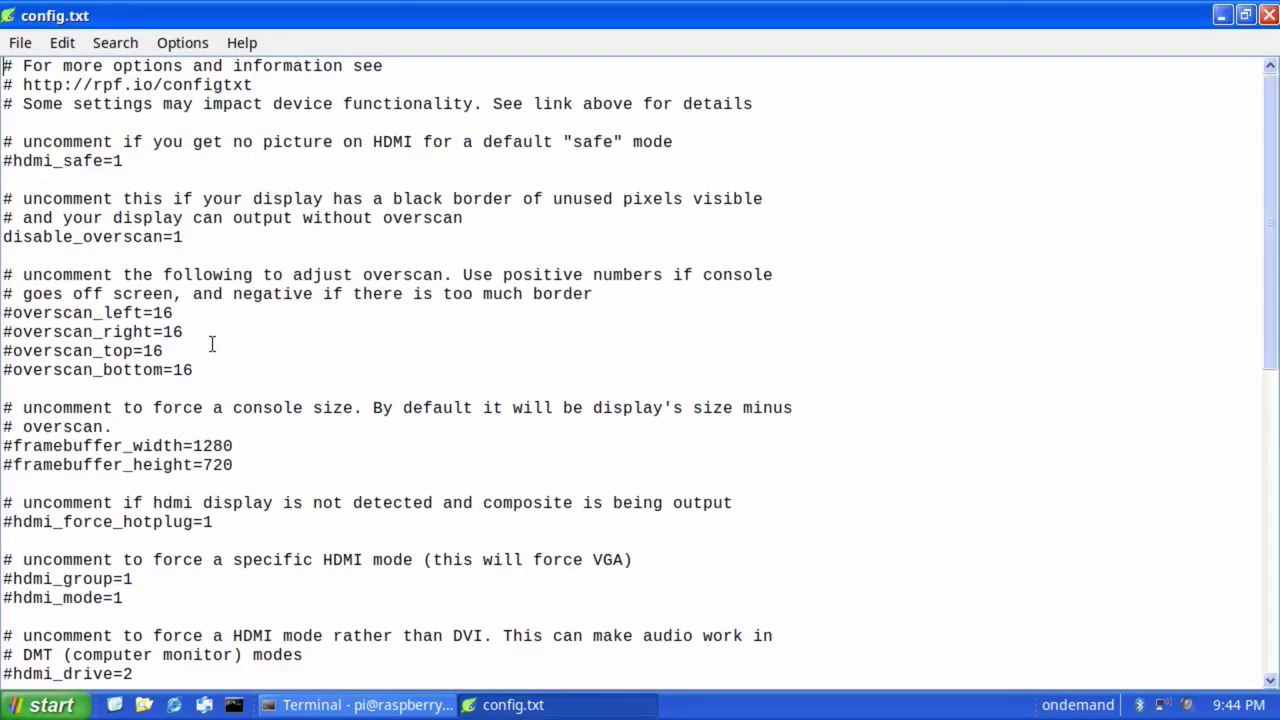
scroll(211, 344, "down", 11)
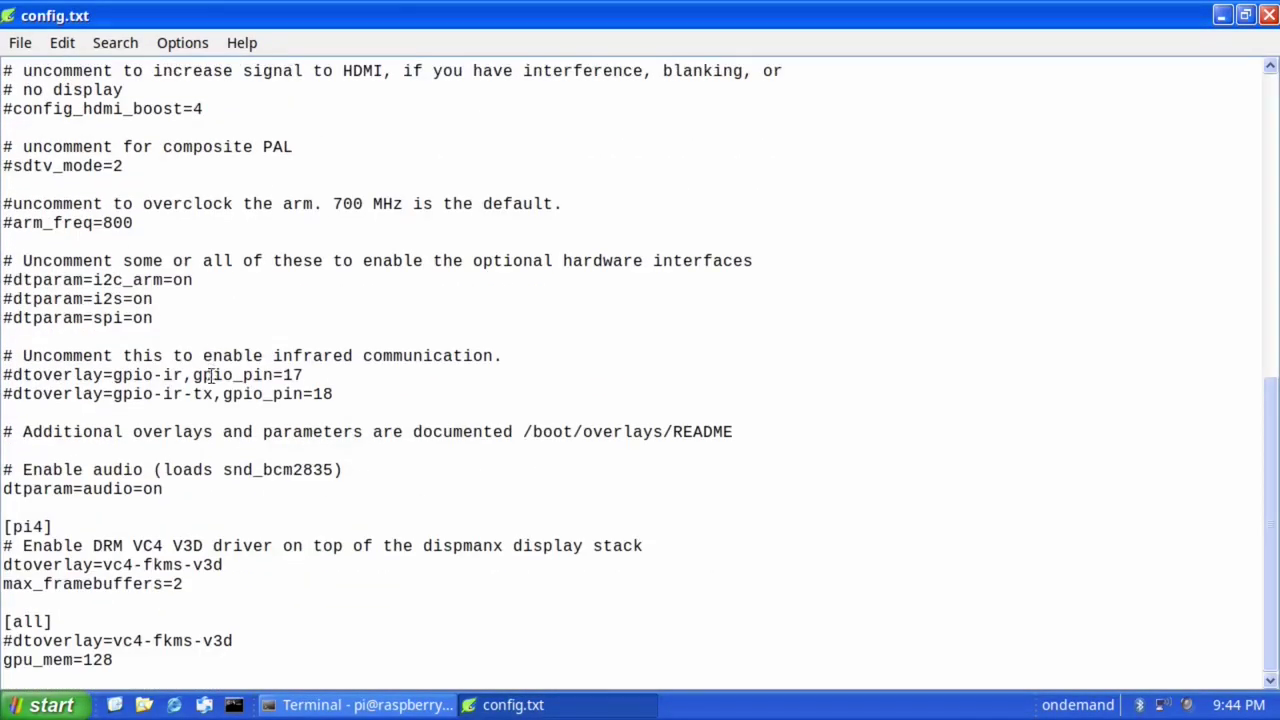
left_click(1268, 15)
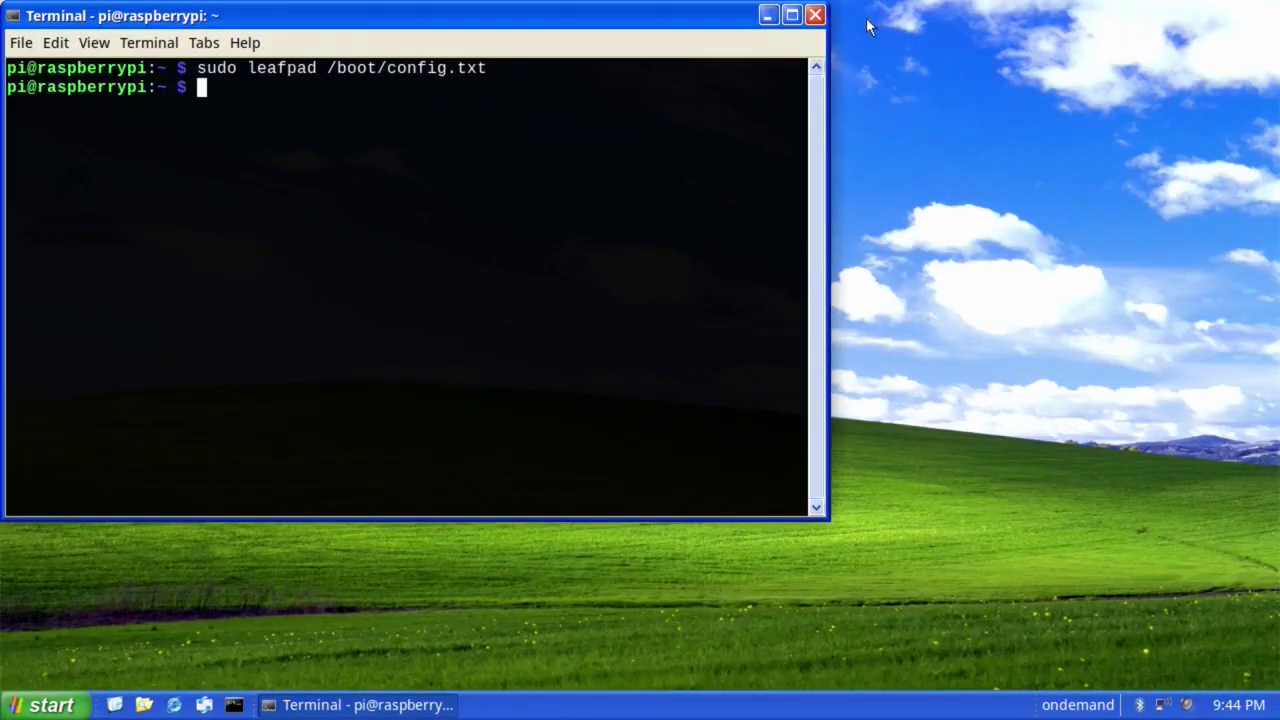
Close the terminal and browse the start menu's application list.
left_click(820, 16)
left_click(50, 705)
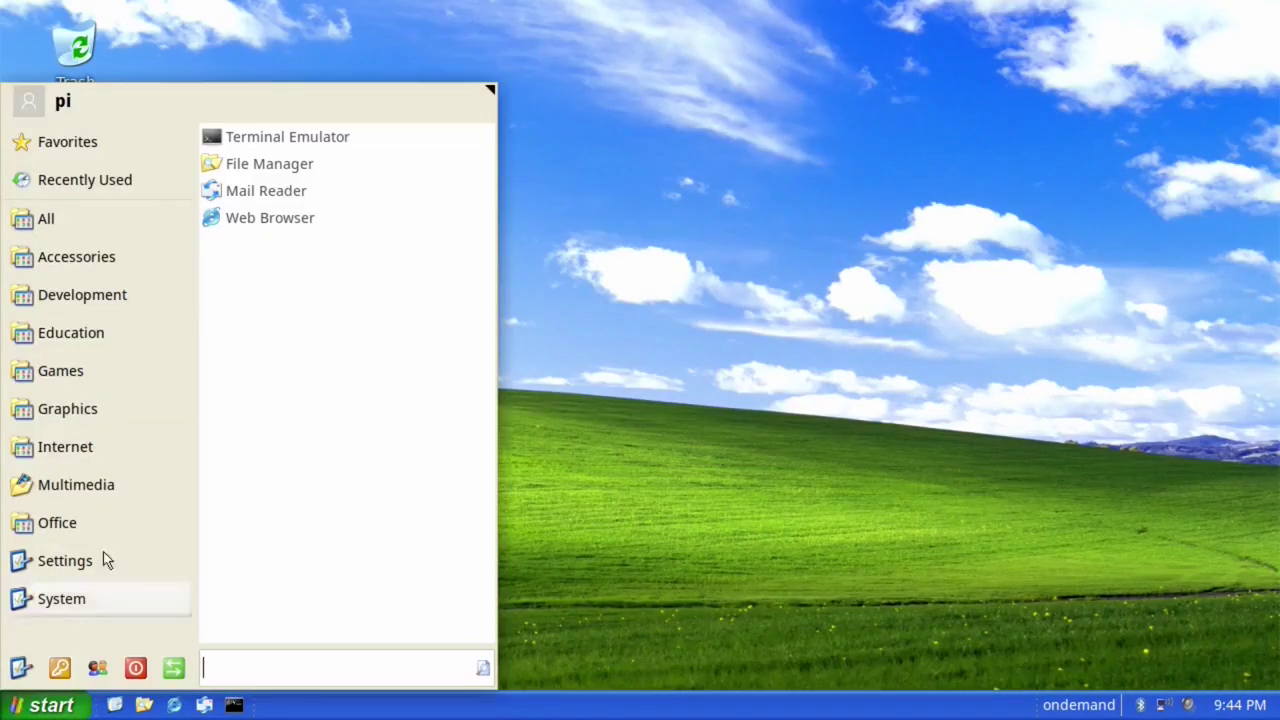
mouse_move(128, 575)
scroll(300, 500, "down", 5)
scroll(328, 546, "down", 3)
scroll(328, 503, "up", 6)
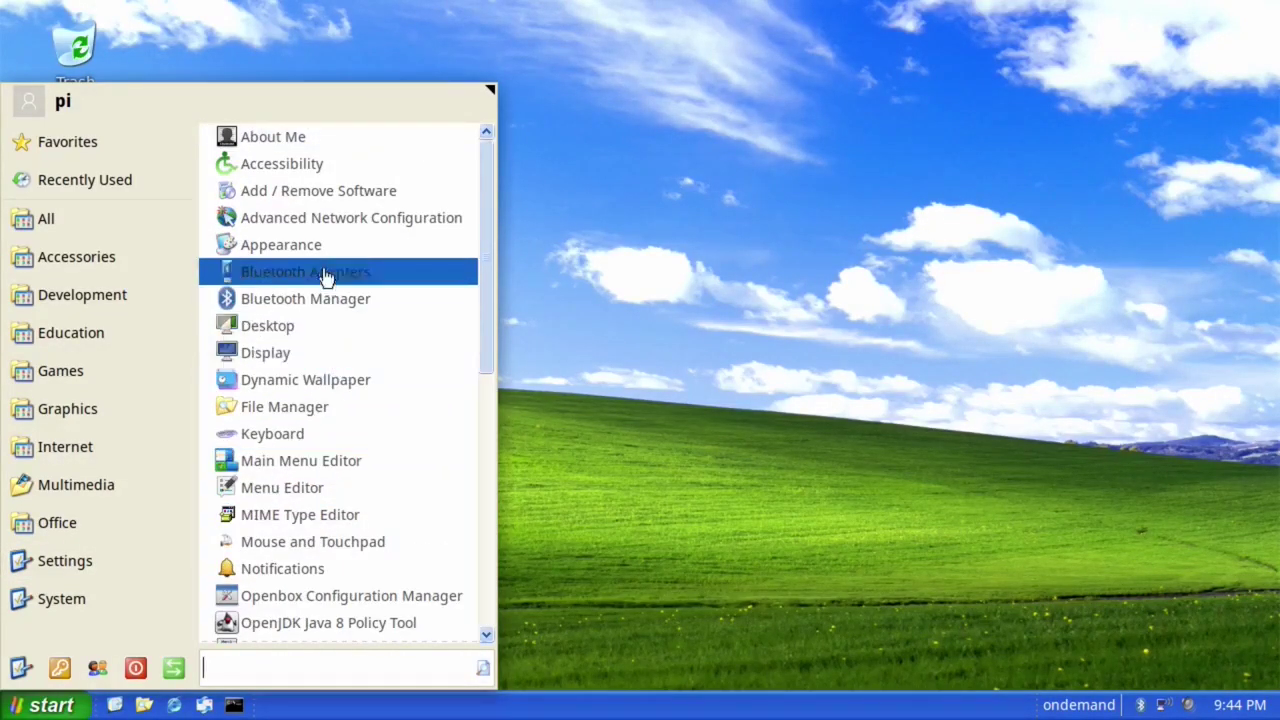
mouse_move(122, 389)
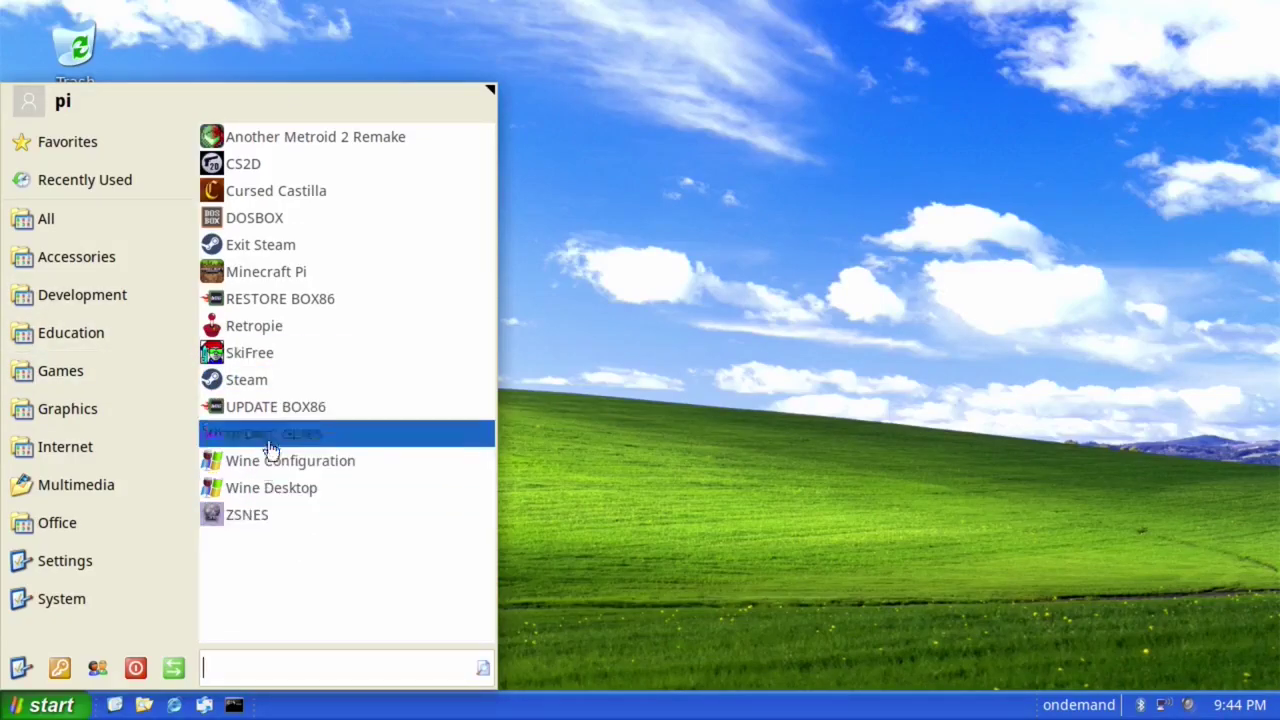
mouse_move(157, 521)
Replace the 'pico' search with 'com' and launch CommanderPi from the results.
type("pic")
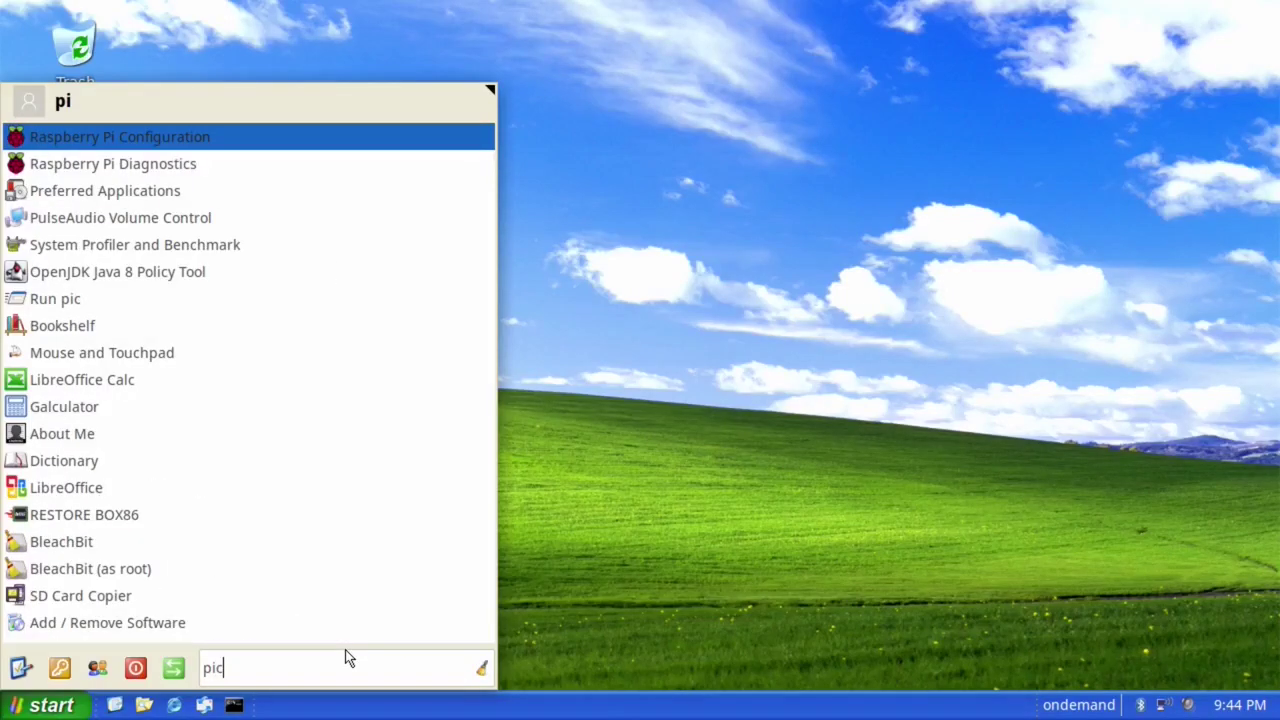
type("o")
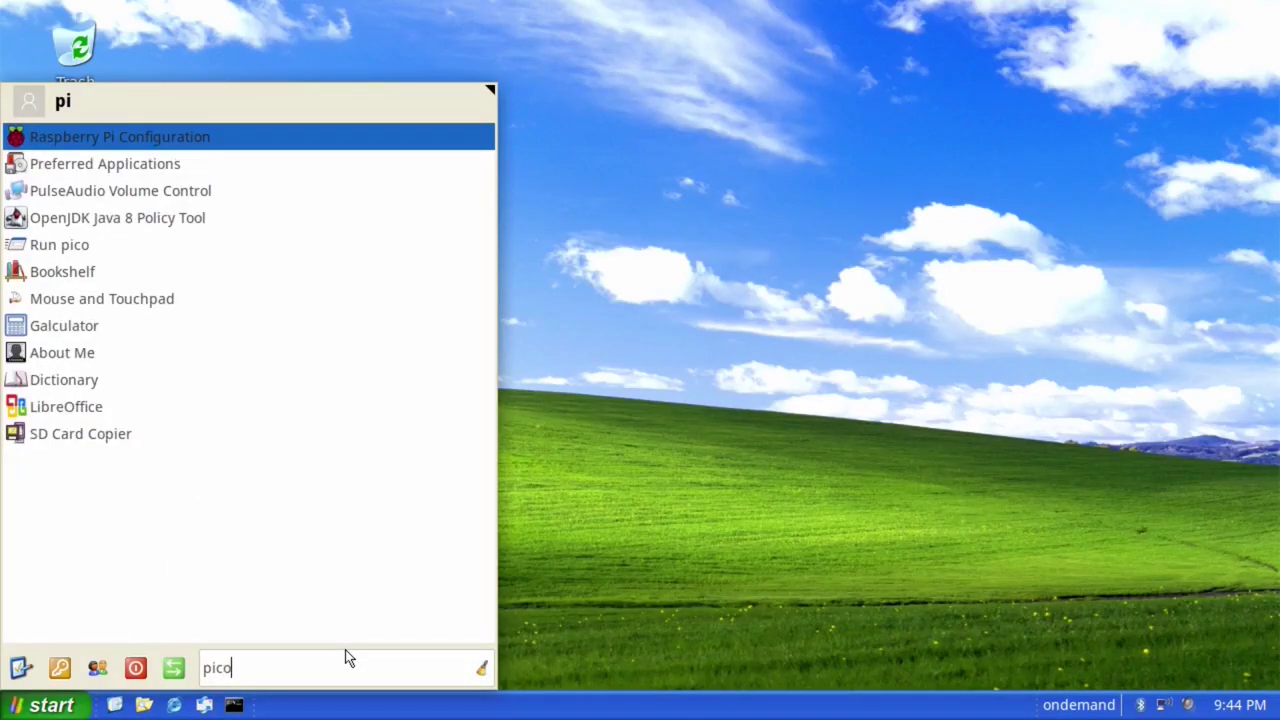
key("BackSpace")
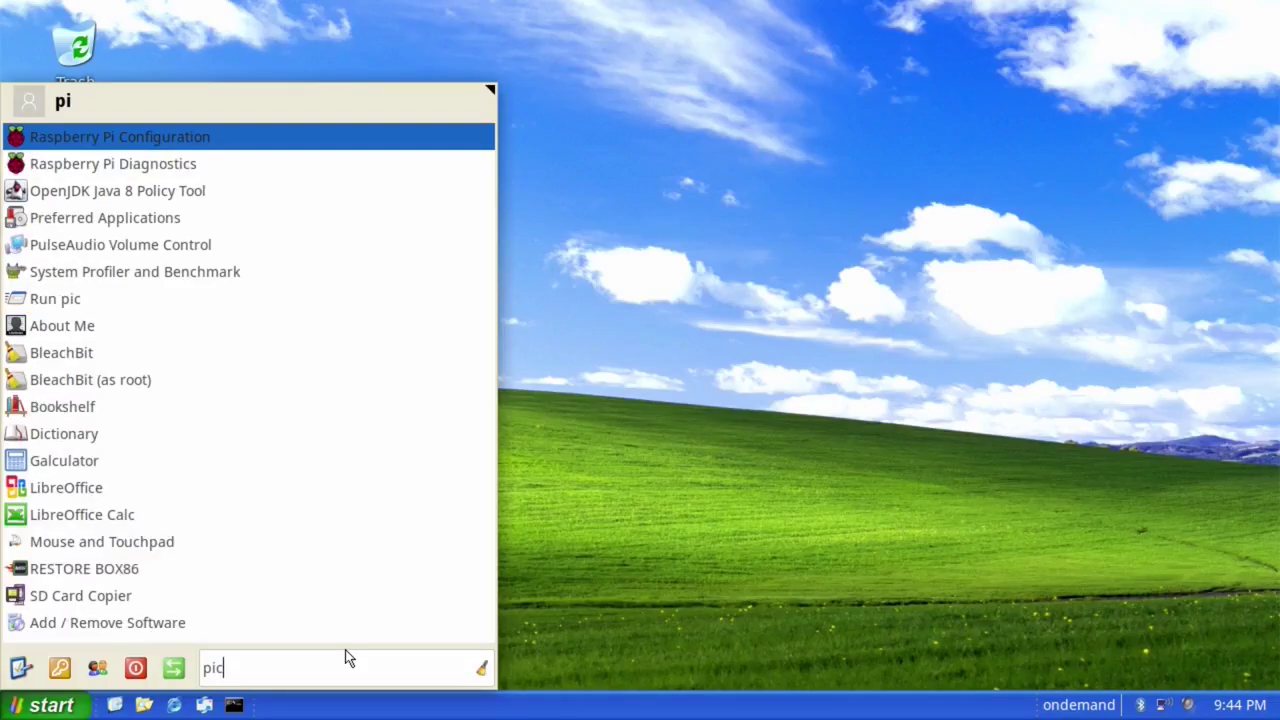
key("BackSpace")
key("BackSpace")
key("BackSpace")
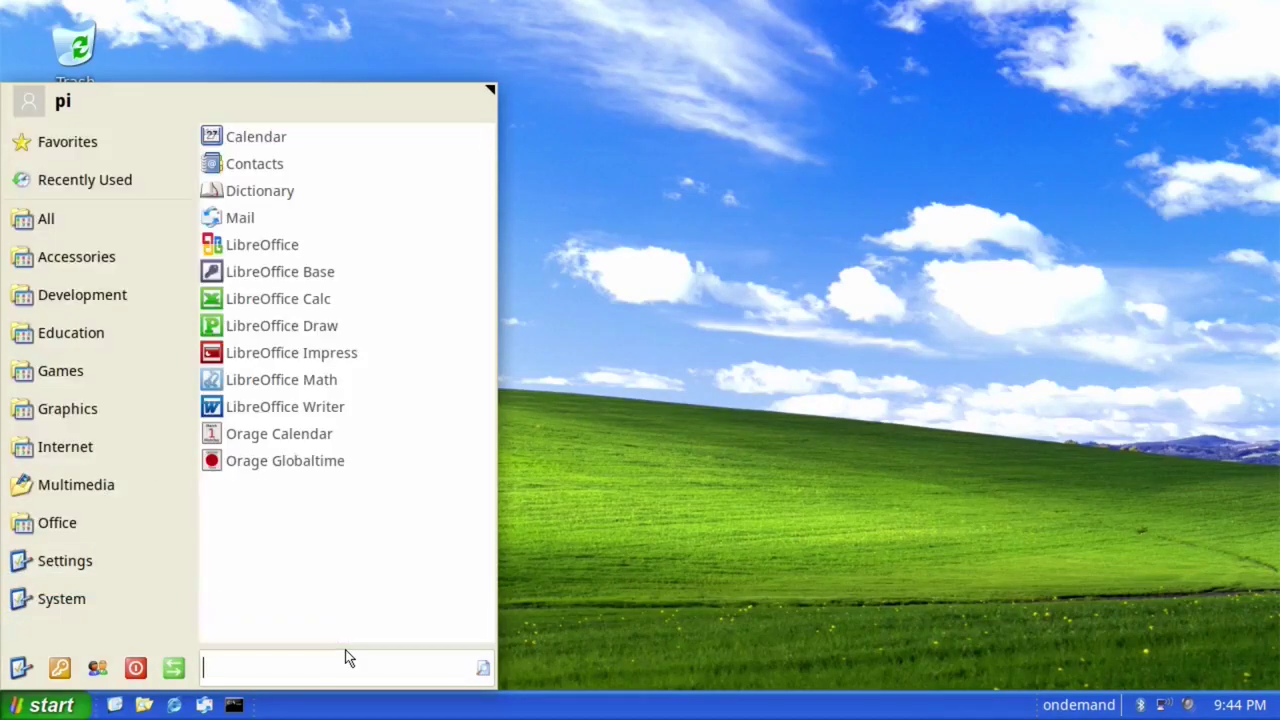
type("com")
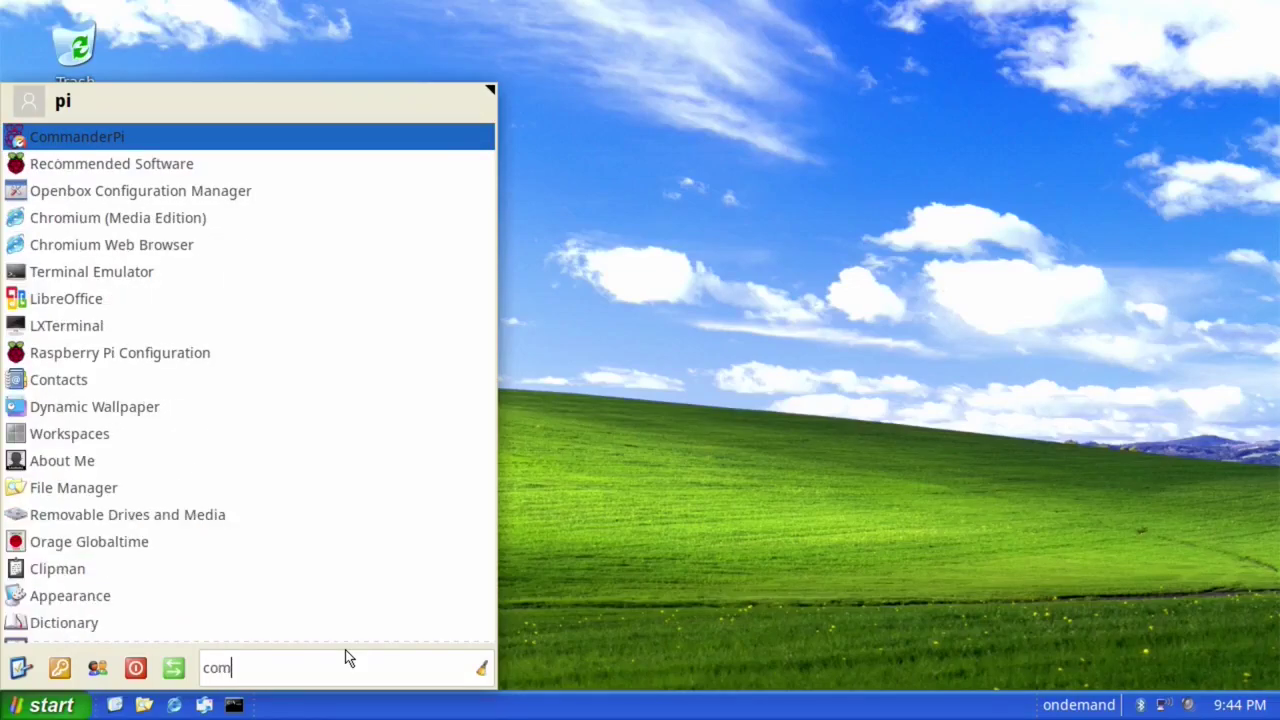
key("Return")
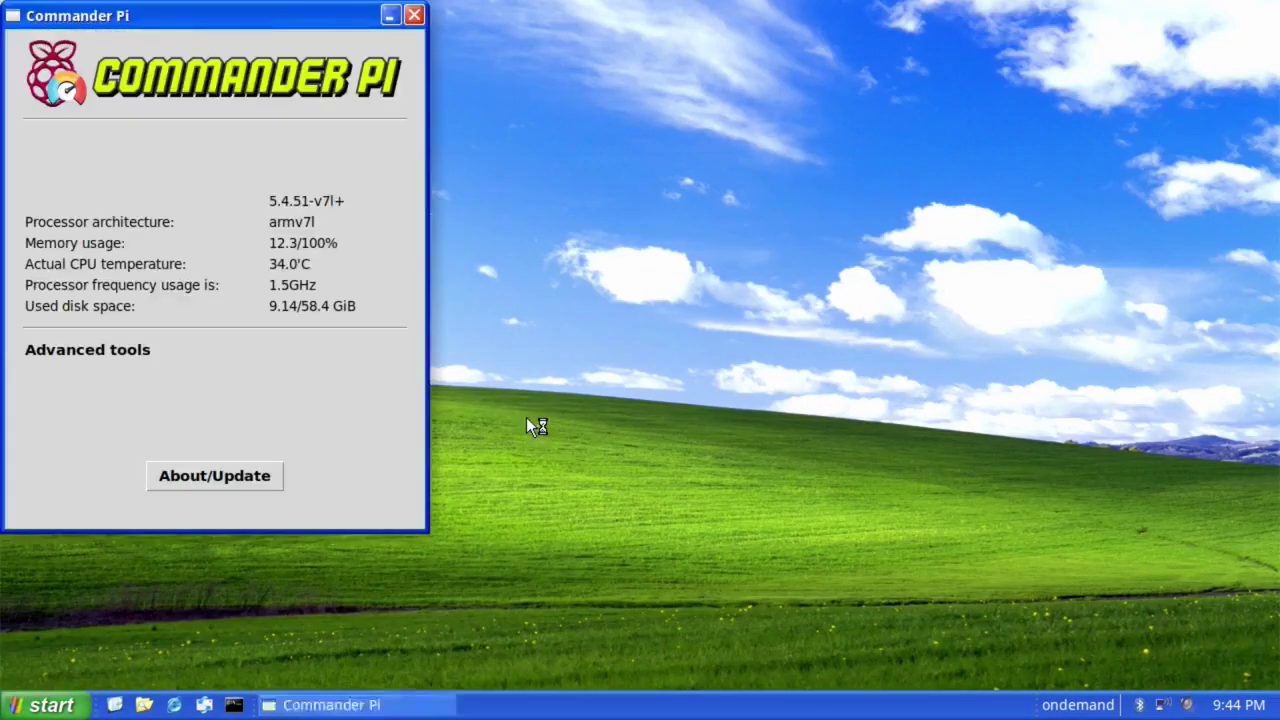
Set CPU speed 1200 under Overclock; Apply and Reboot triggers a missing-values warning, dismissed.
left_click(526, 440)
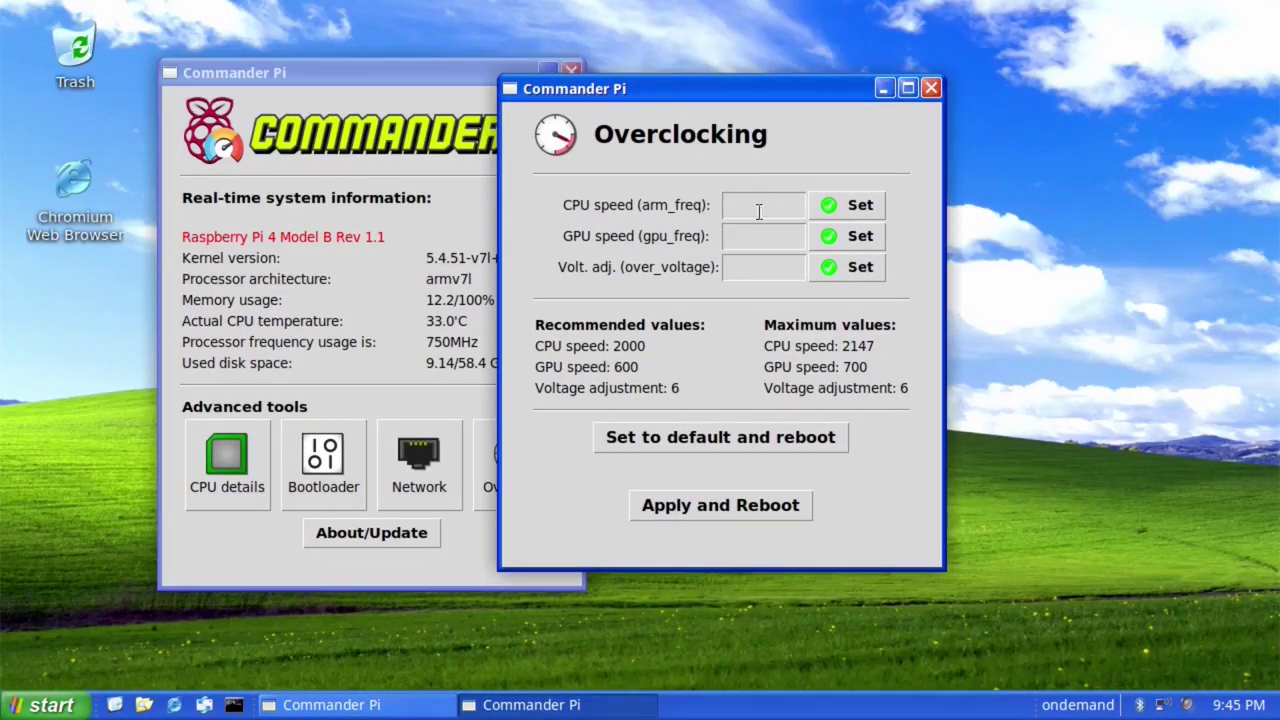
left_click(778, 205)
type("5")
type("00")
left_click(829, 208)
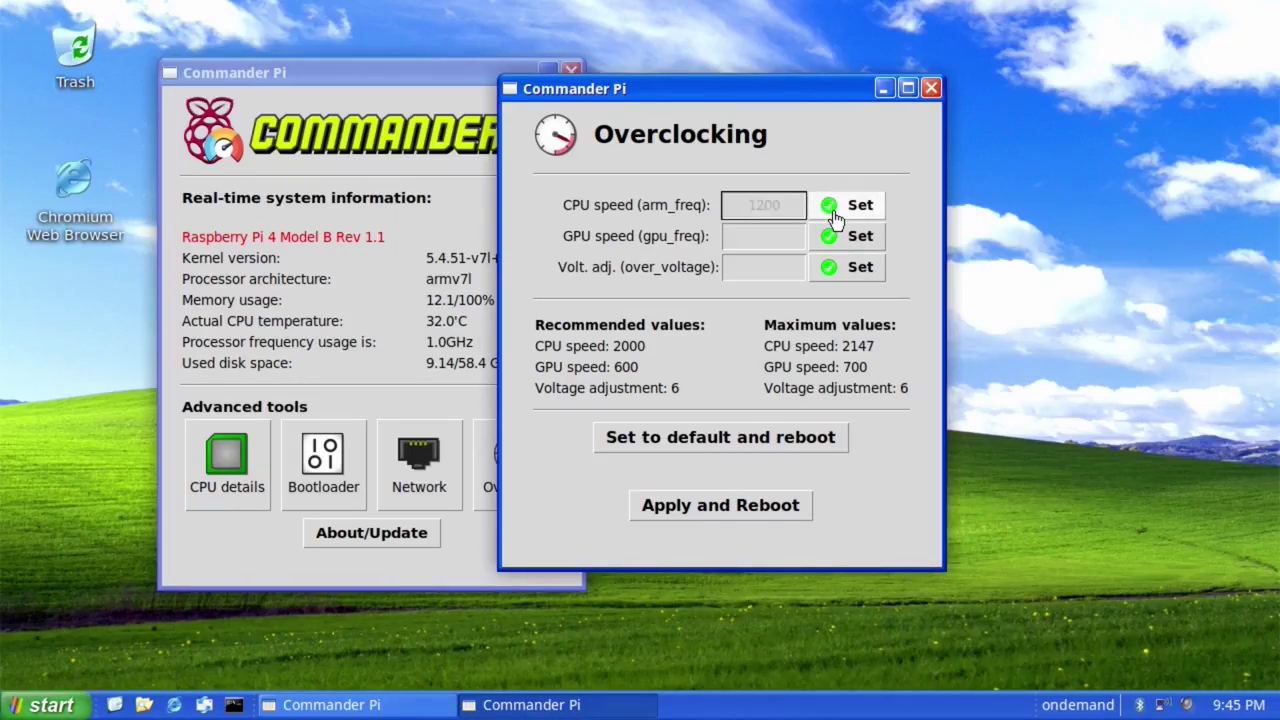
left_click(789, 505)
left_click(337, 396)
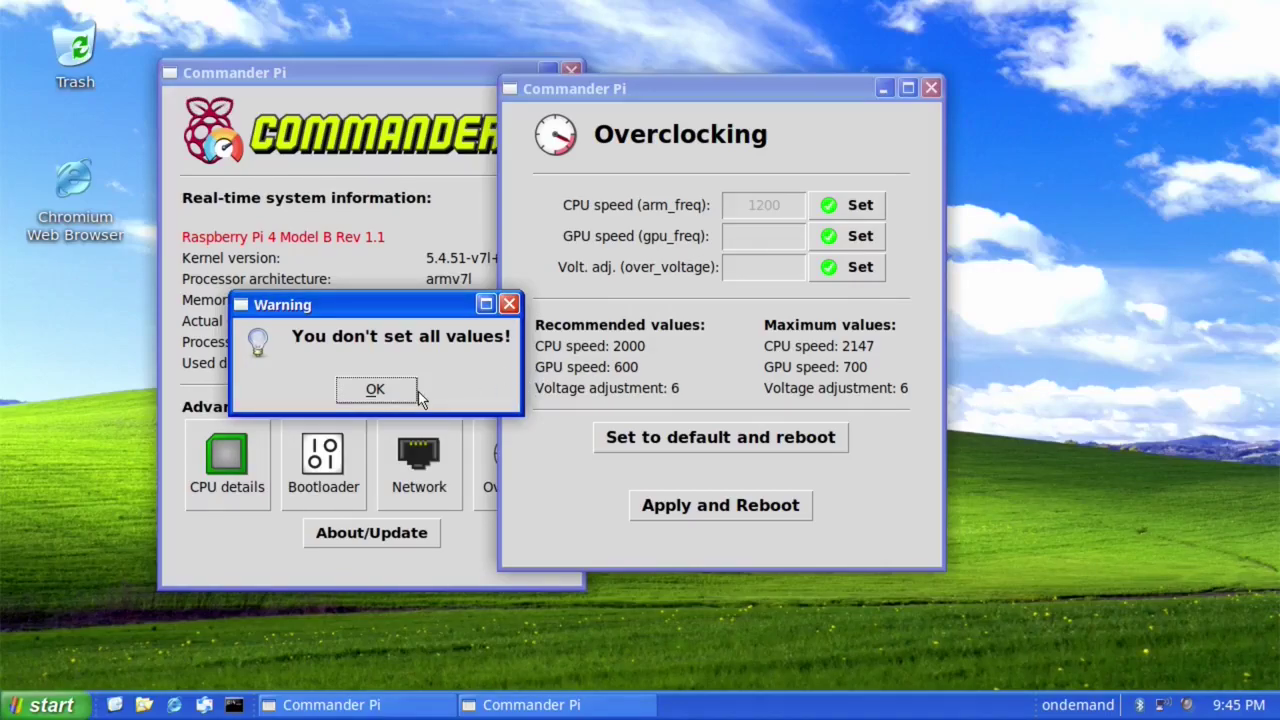
left_click(412, 391)
Set GPU speed 500 and voltage adjustment 0, then Apply and Reboot.
left_click(790, 237)
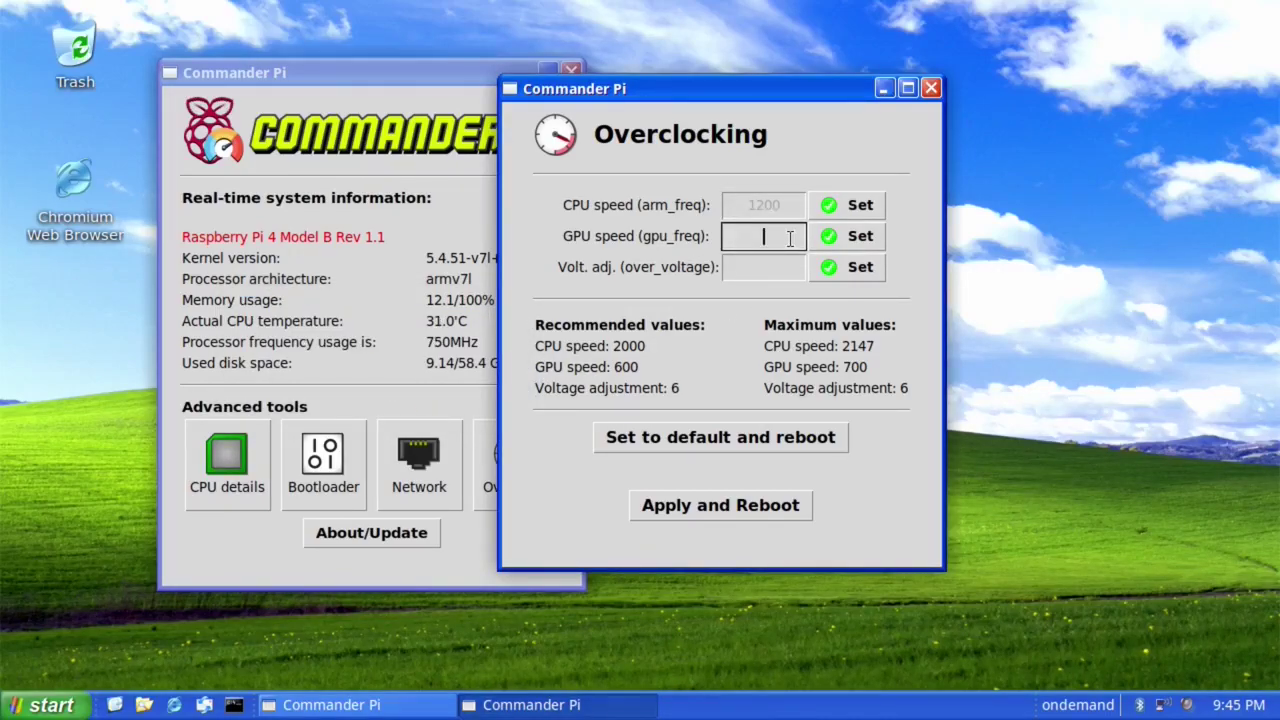
type("500")
left_click(832, 238)
left_click(766, 274)
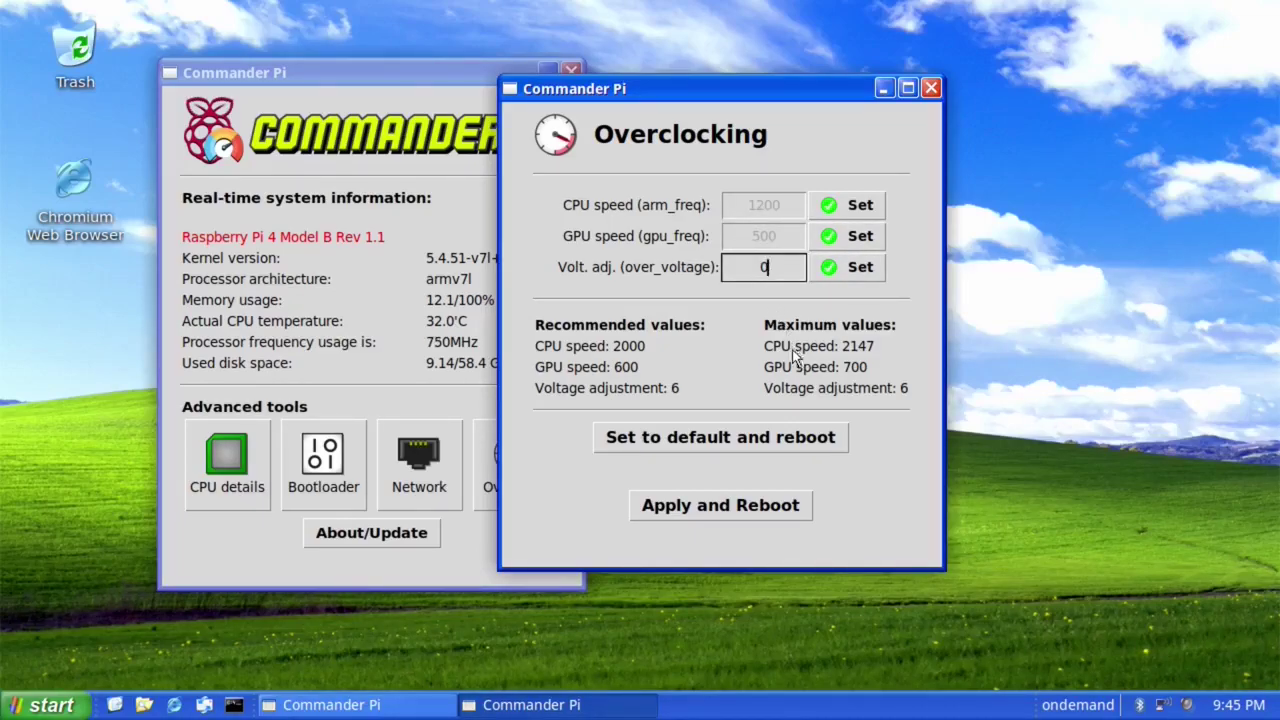
left_click(858, 268)
left_click(771, 512)
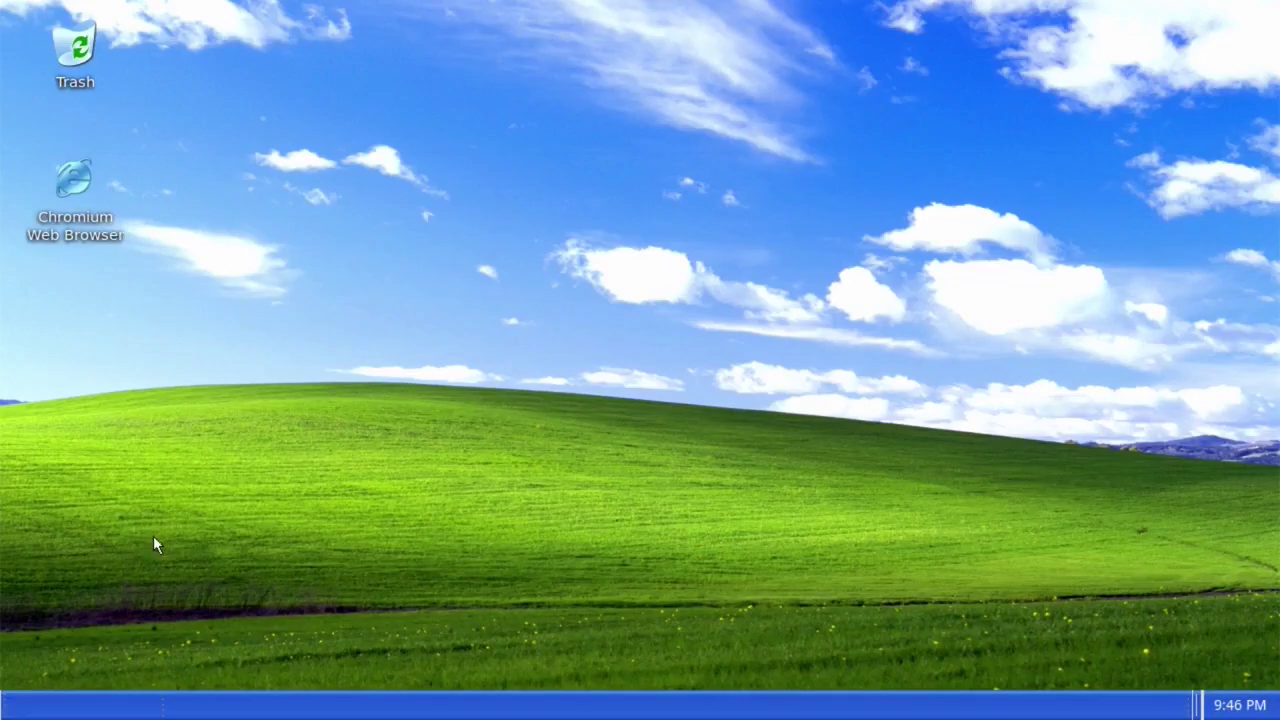
Launch Wine Desktop from the start menu's Games section, opening its Desktop file browser.
key("super")
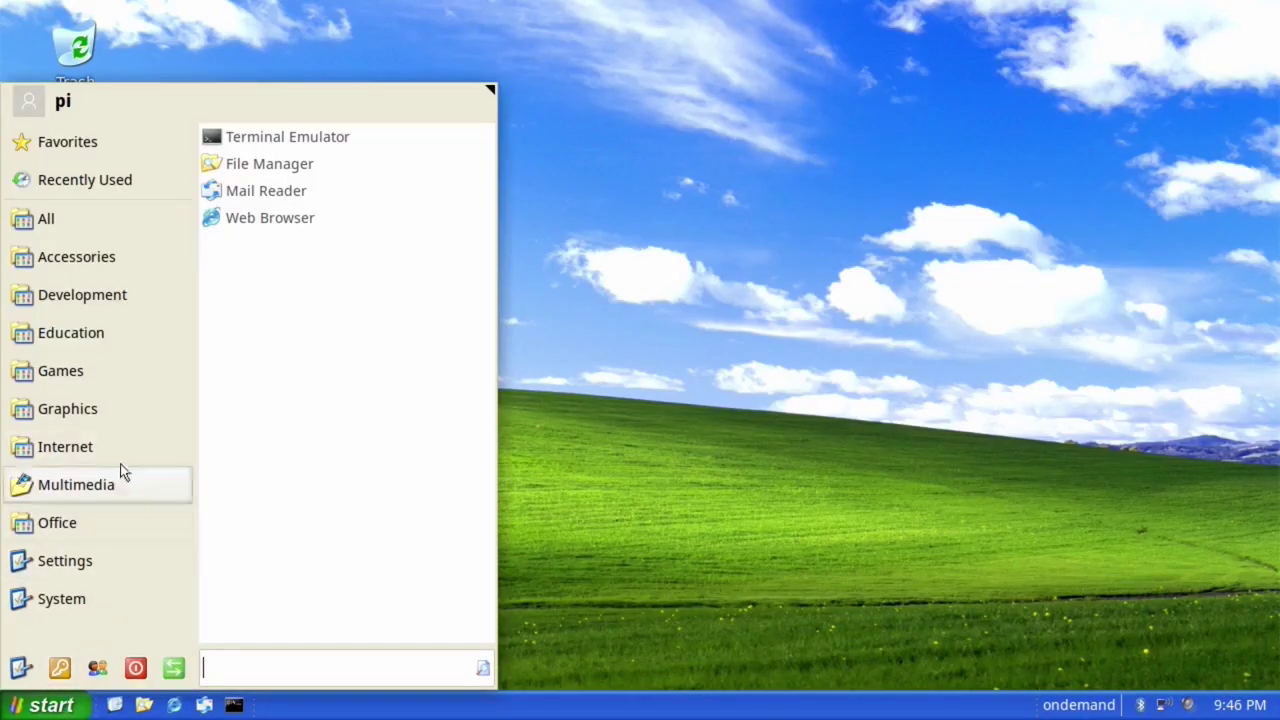
mouse_move(114, 382)
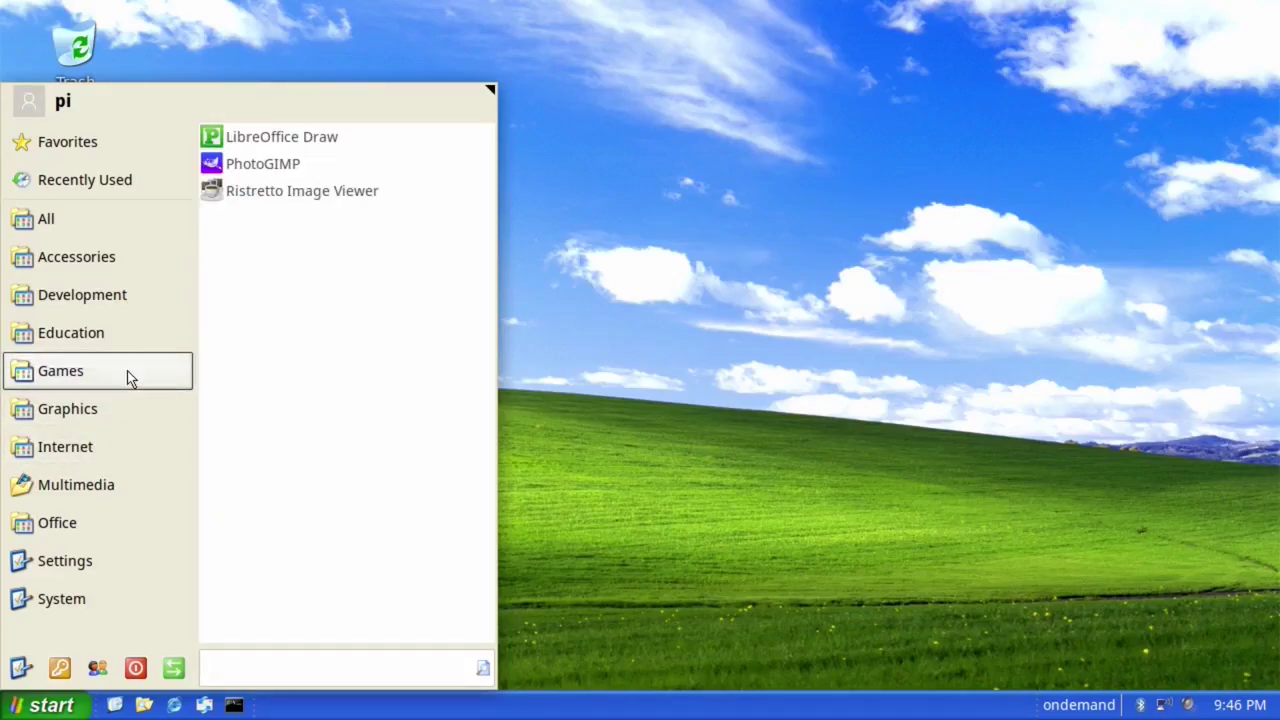
left_click(373, 473)
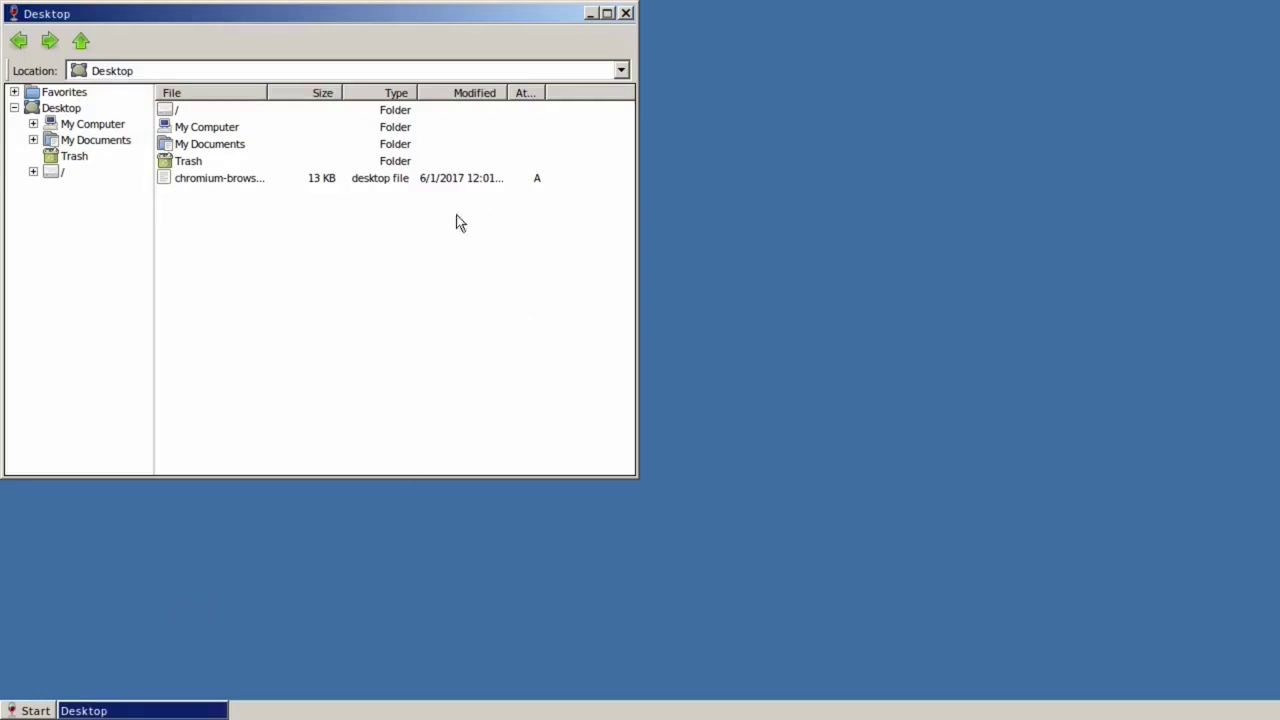
In the Wine file browser, go from the filesystem root through media and pi into DATOS.
key("super")
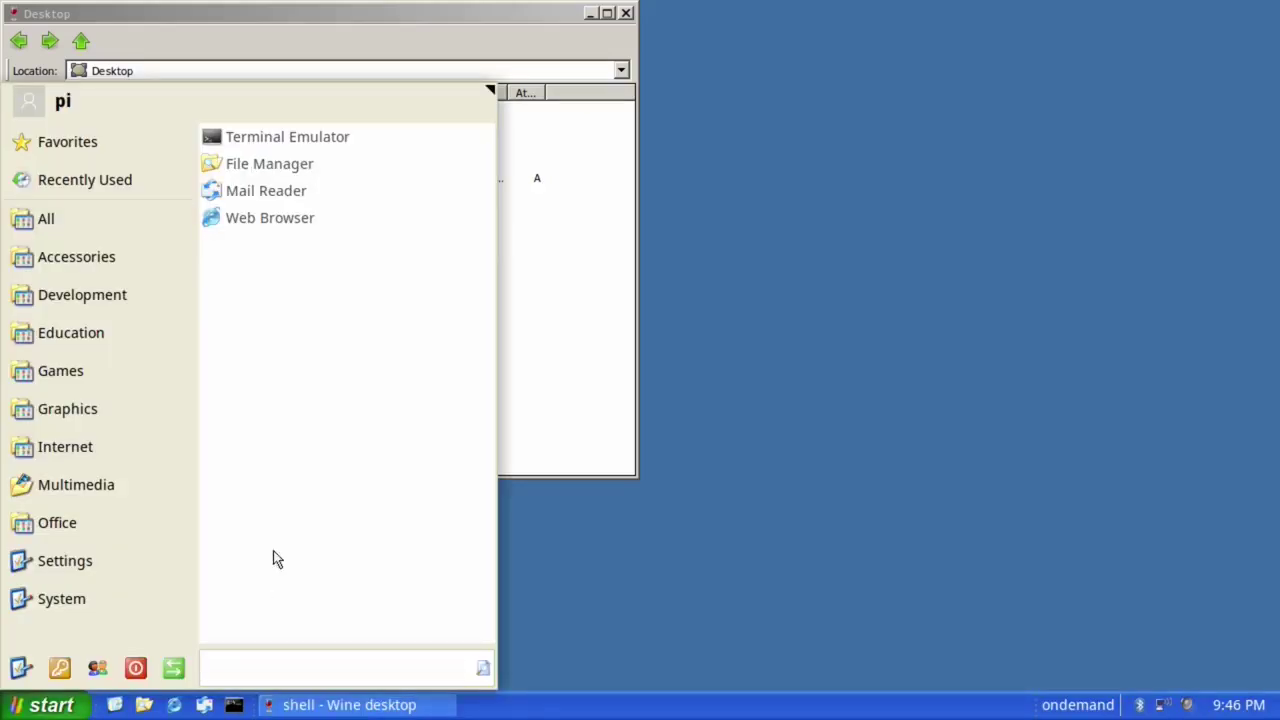
left_click(348, 168)
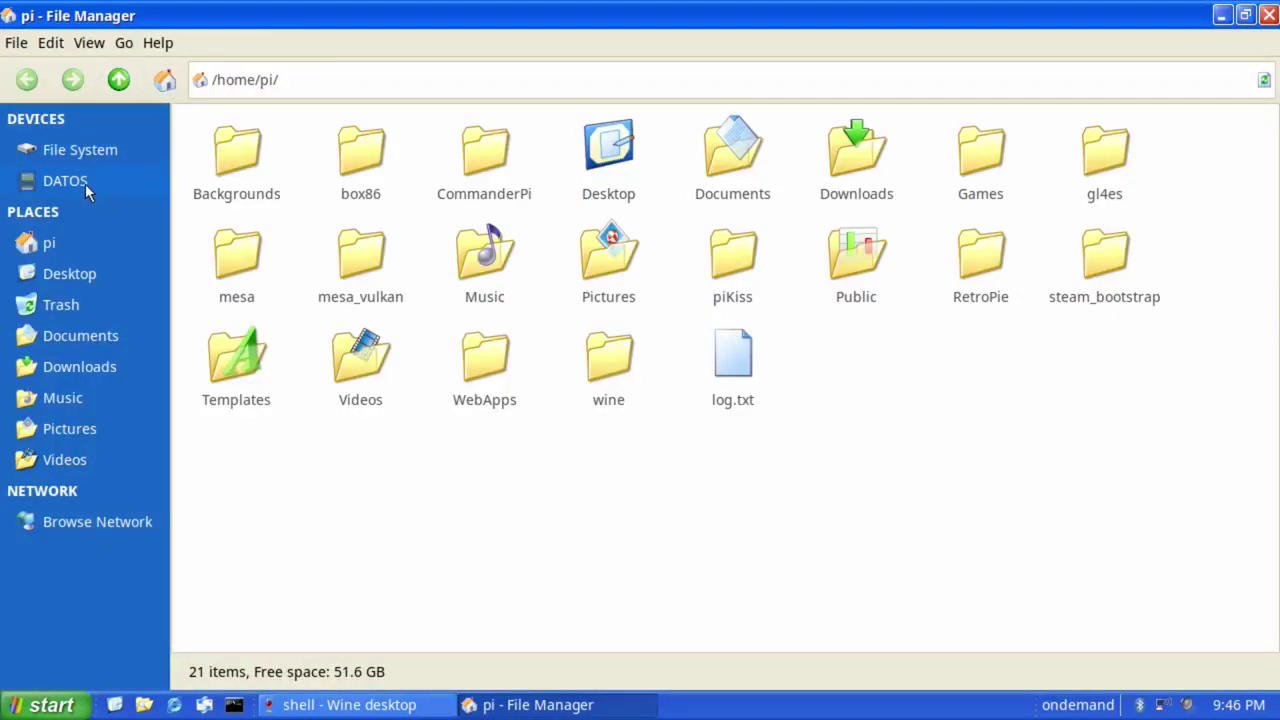
left_click(65, 181)
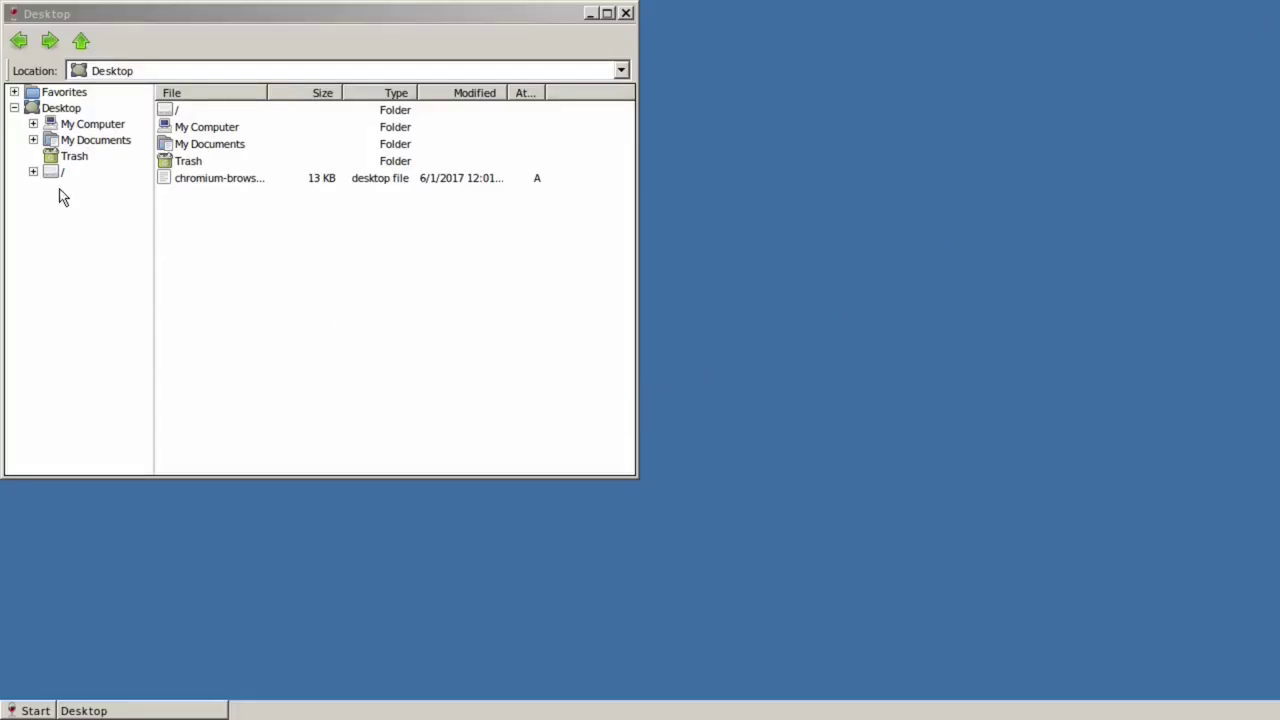
left_click(58, 174)
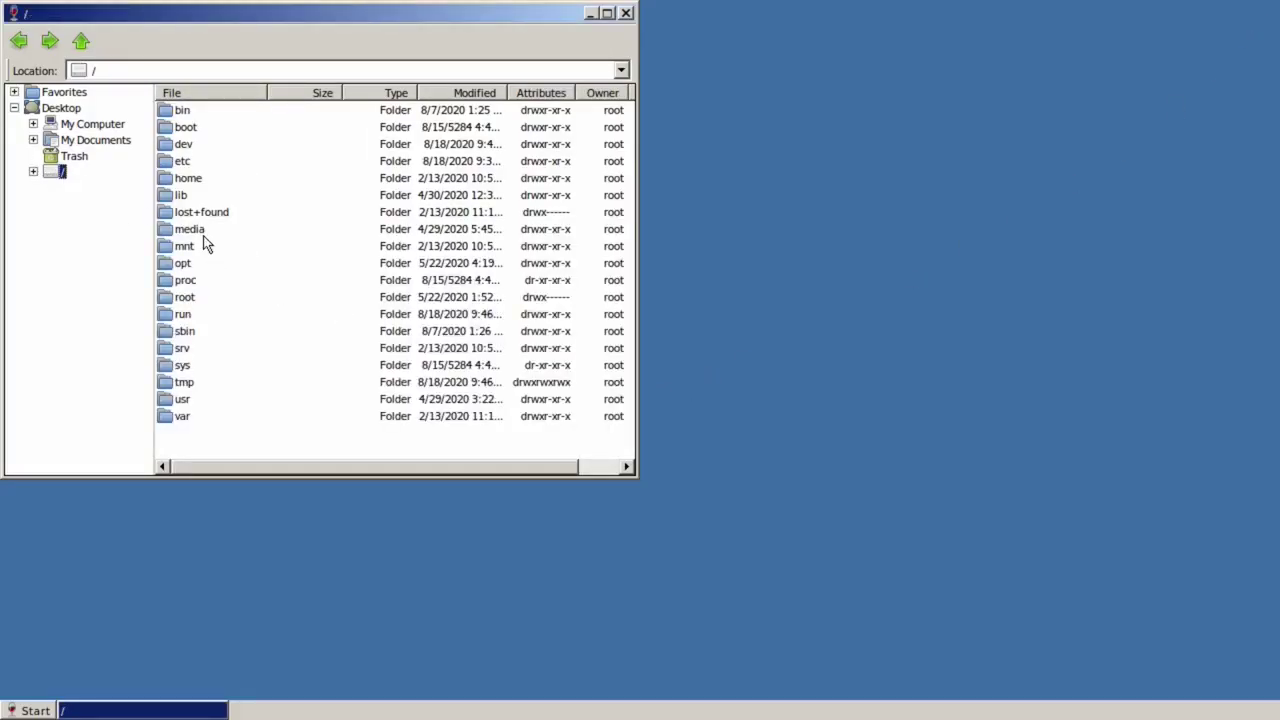
double_click(203, 232)
double_click(170, 116)
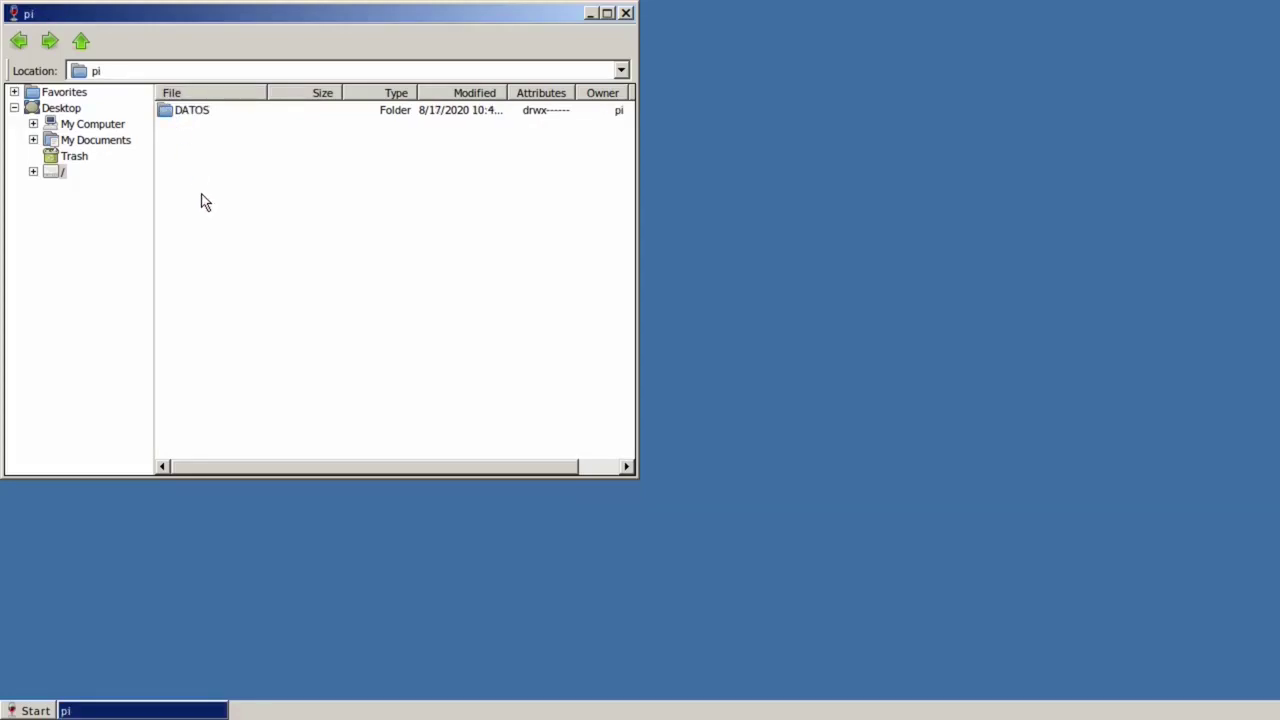
double_click(191, 114)
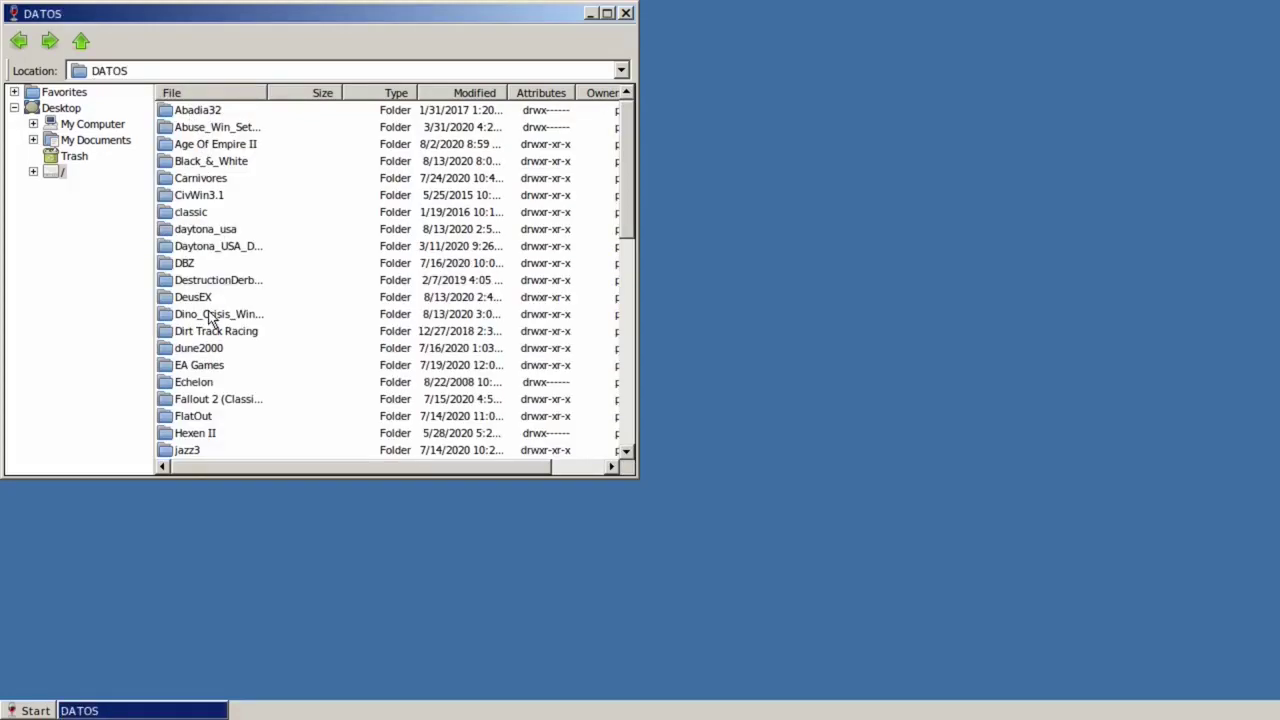
Open WIN_GAMES, then the srally folder, and select RALLY.EXE.
scroll(213, 322, "down", 5)
scroll(215, 337, "down", 3)
scroll(215, 337, "down", 3)
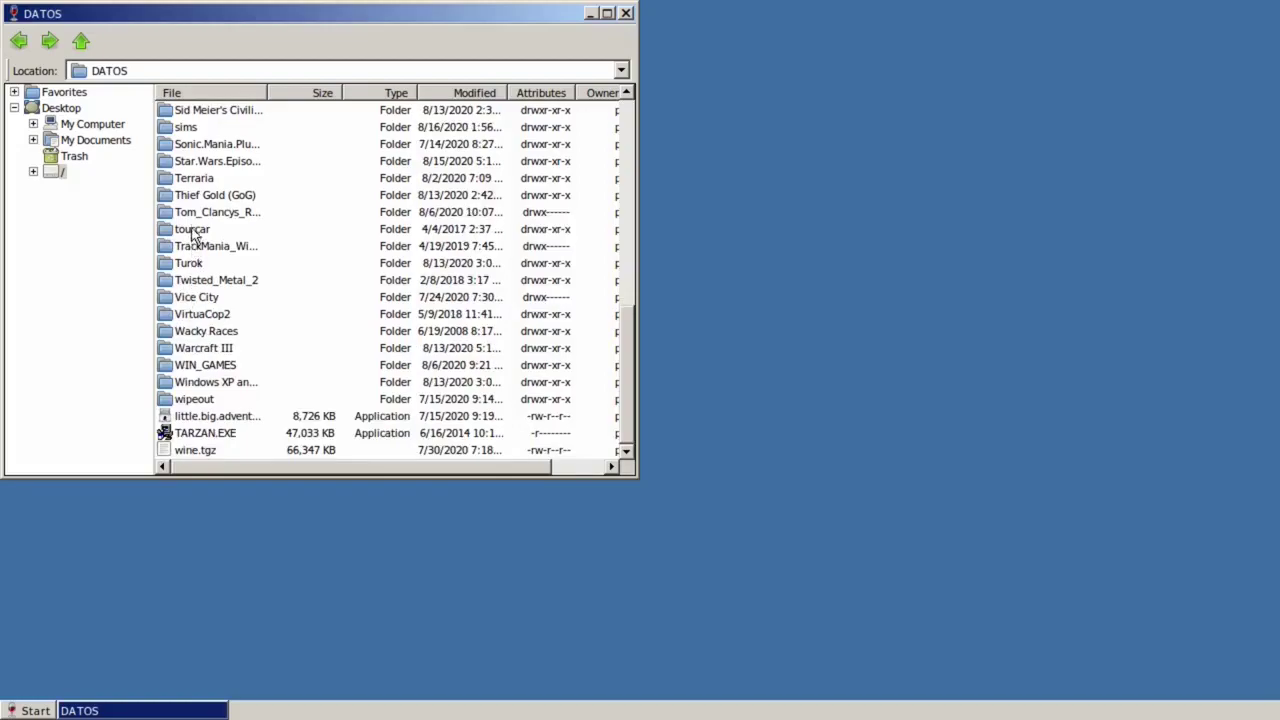
scroll(200, 265, "up", 4)
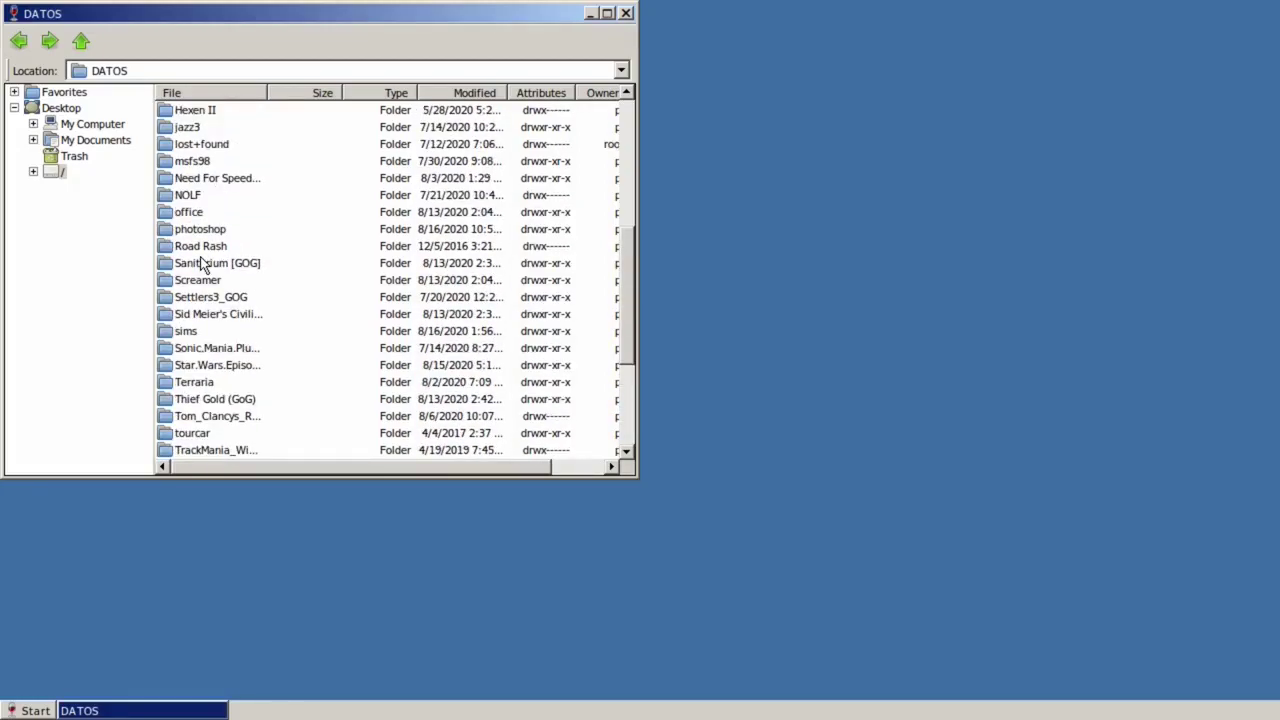
scroll(203, 280, "down", 4)
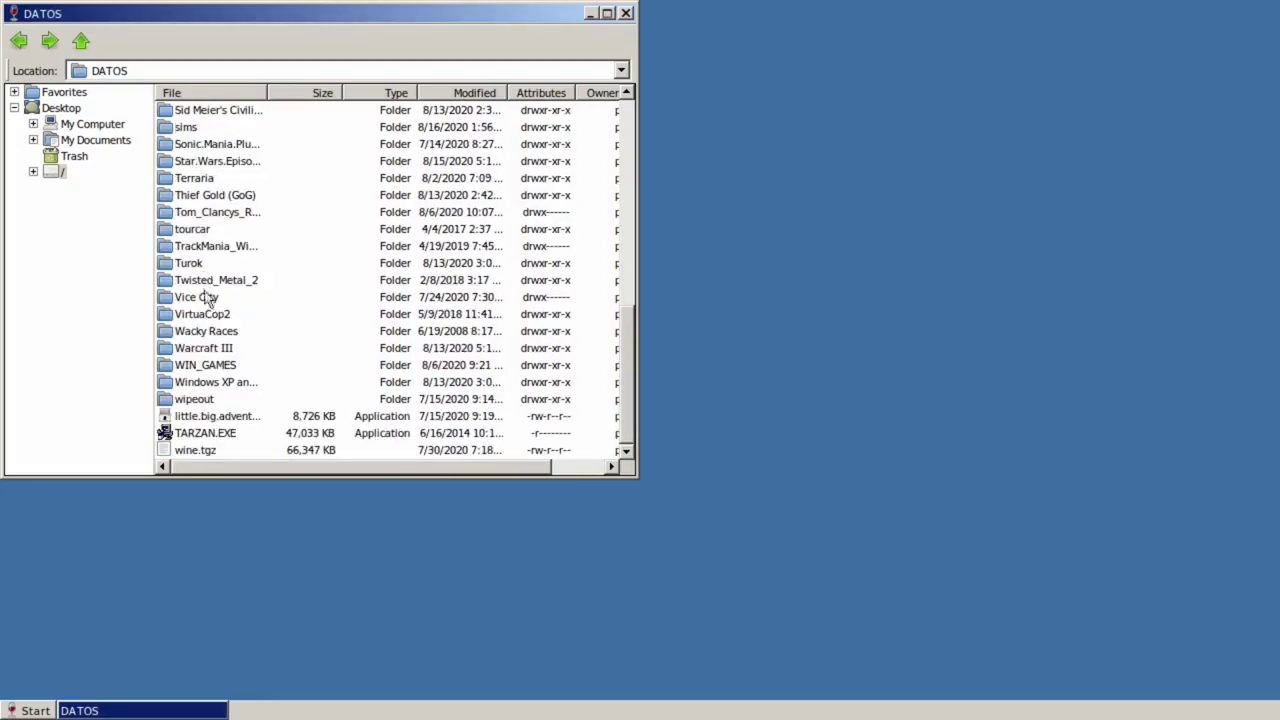
double_click(207, 372)
scroll(207, 356, "down", 1)
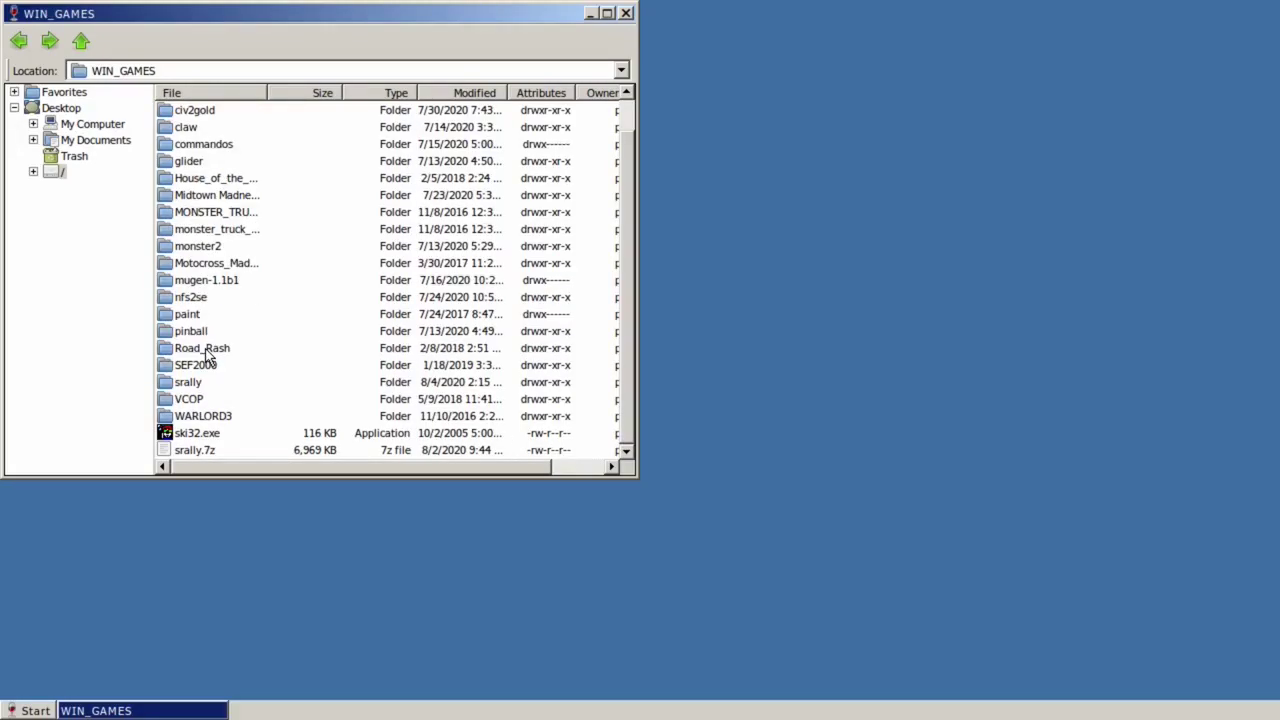
double_click(188, 382)
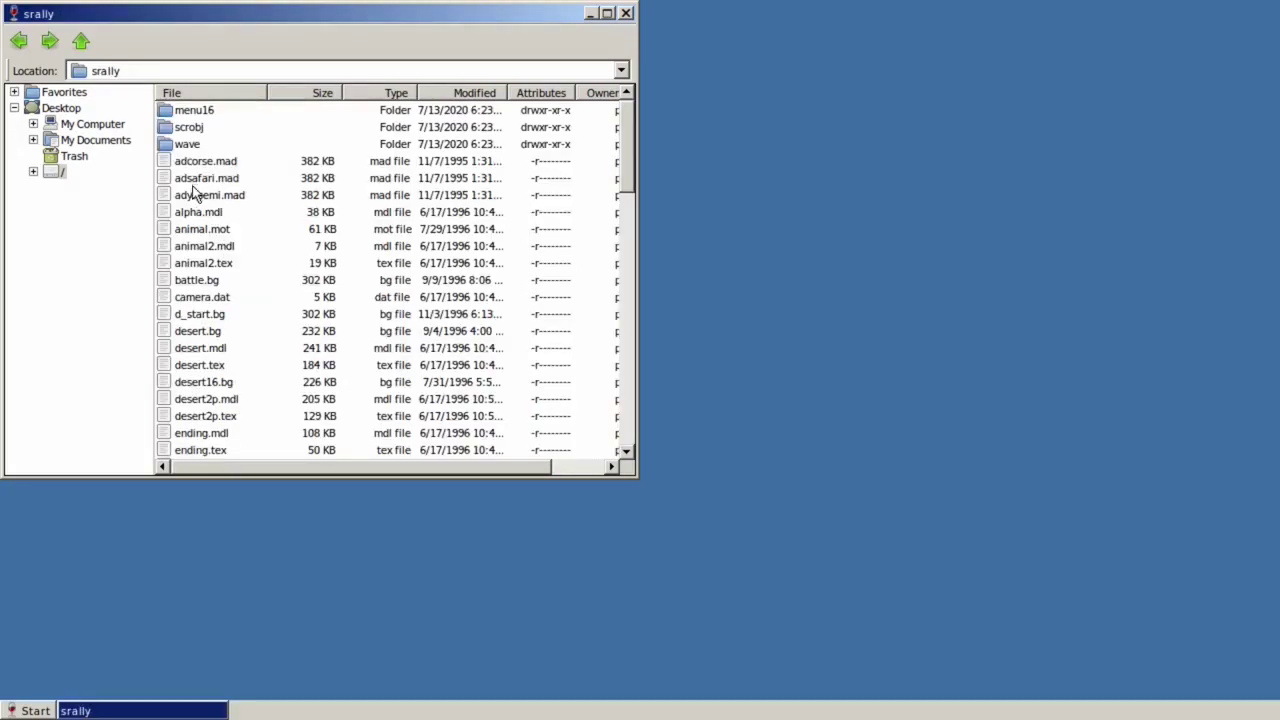
scroll(205, 250, "down", 20)
scroll(215, 282, "up", 2)
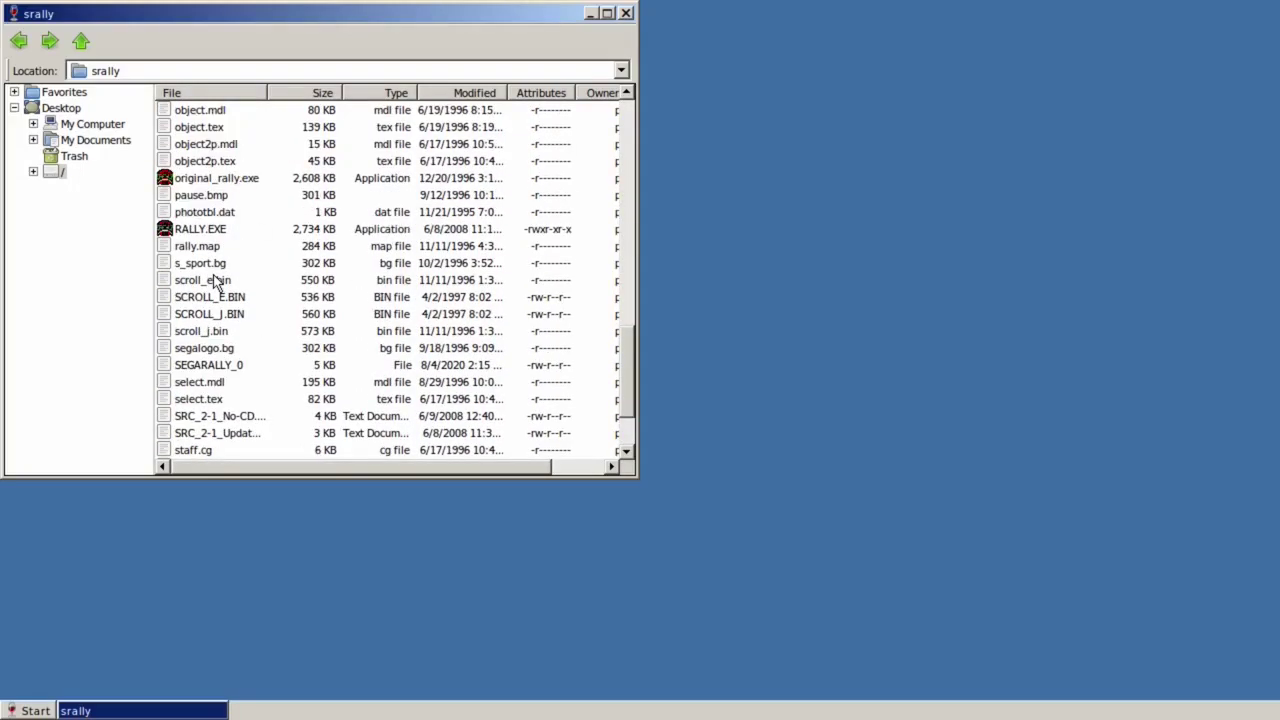
left_click(203, 233)
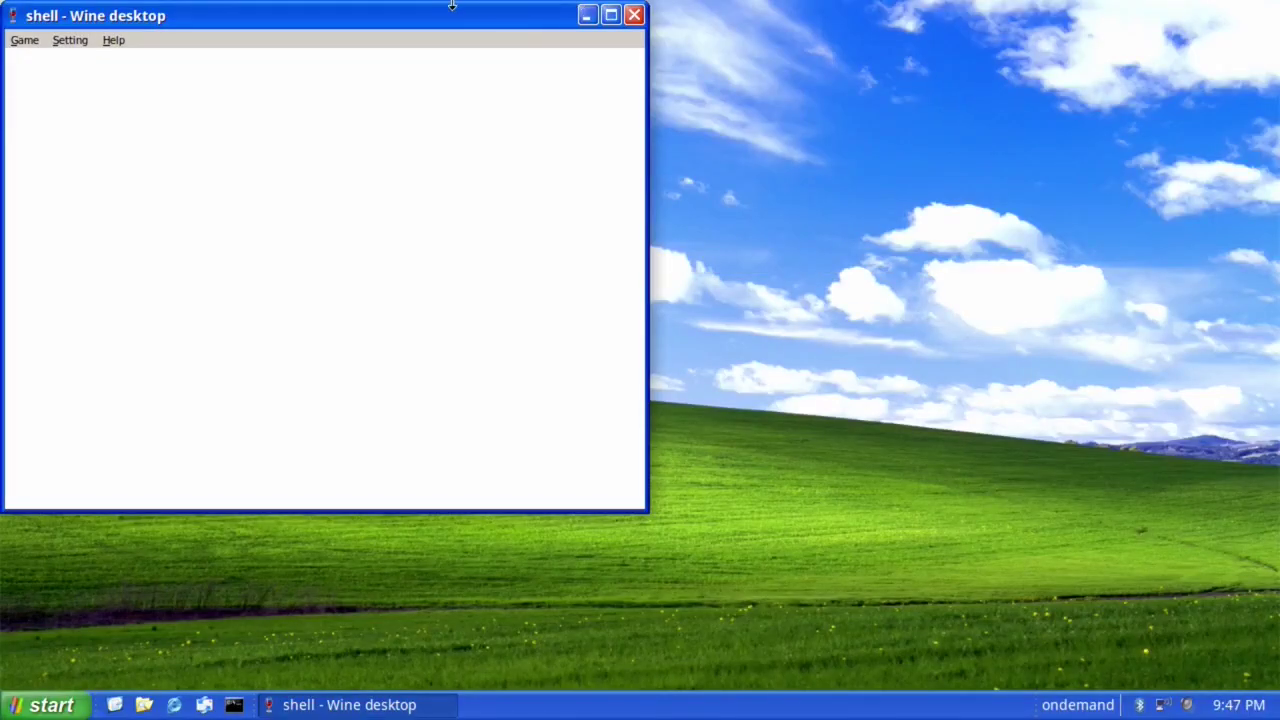
Drag the 'shell - Wine desktop' window toward the centre while Sega Rally loads its main menu.
left_click_drag(437, 15, 696, 83)
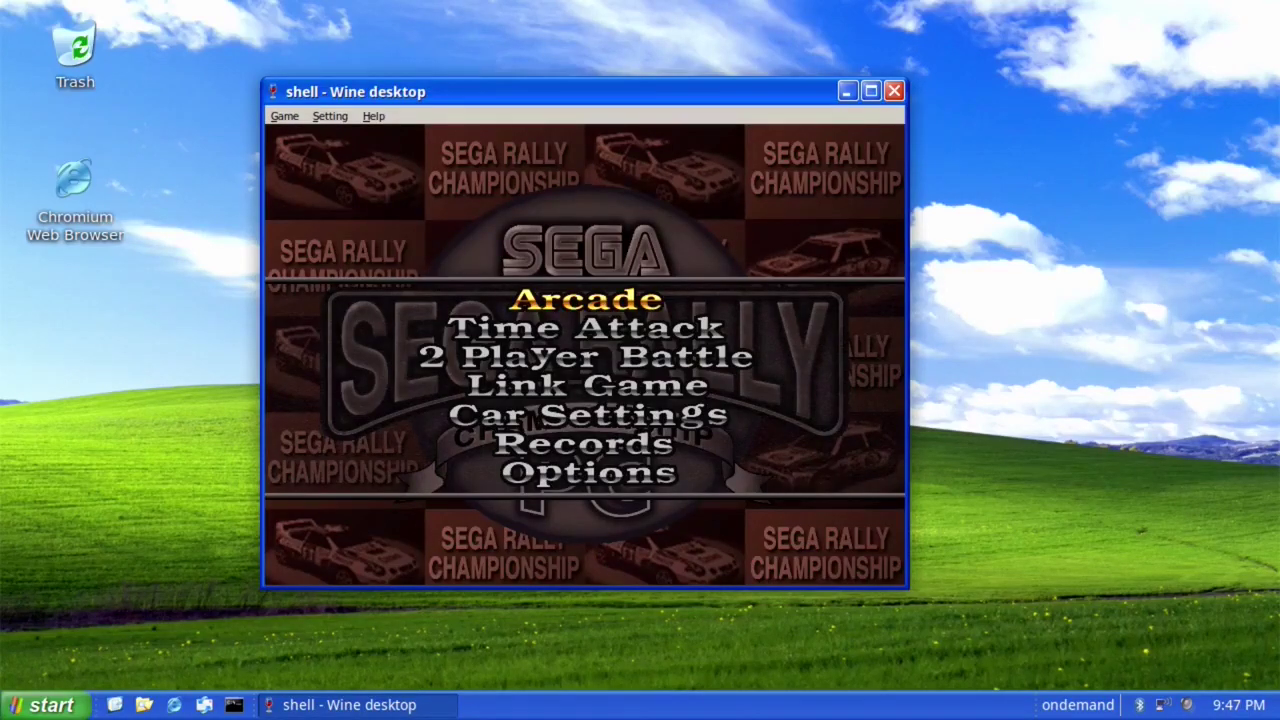
Start an Arcade Championship race with the automatic-transmission car.
key("Return")
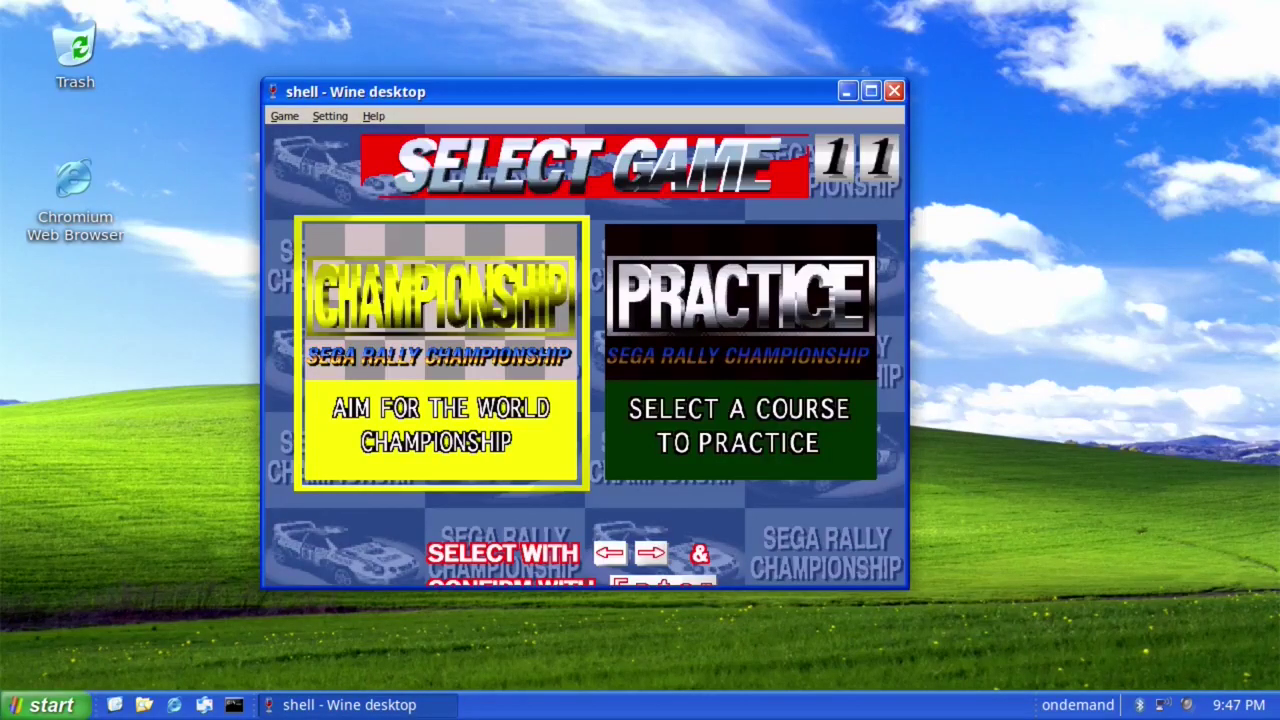
key("Return")
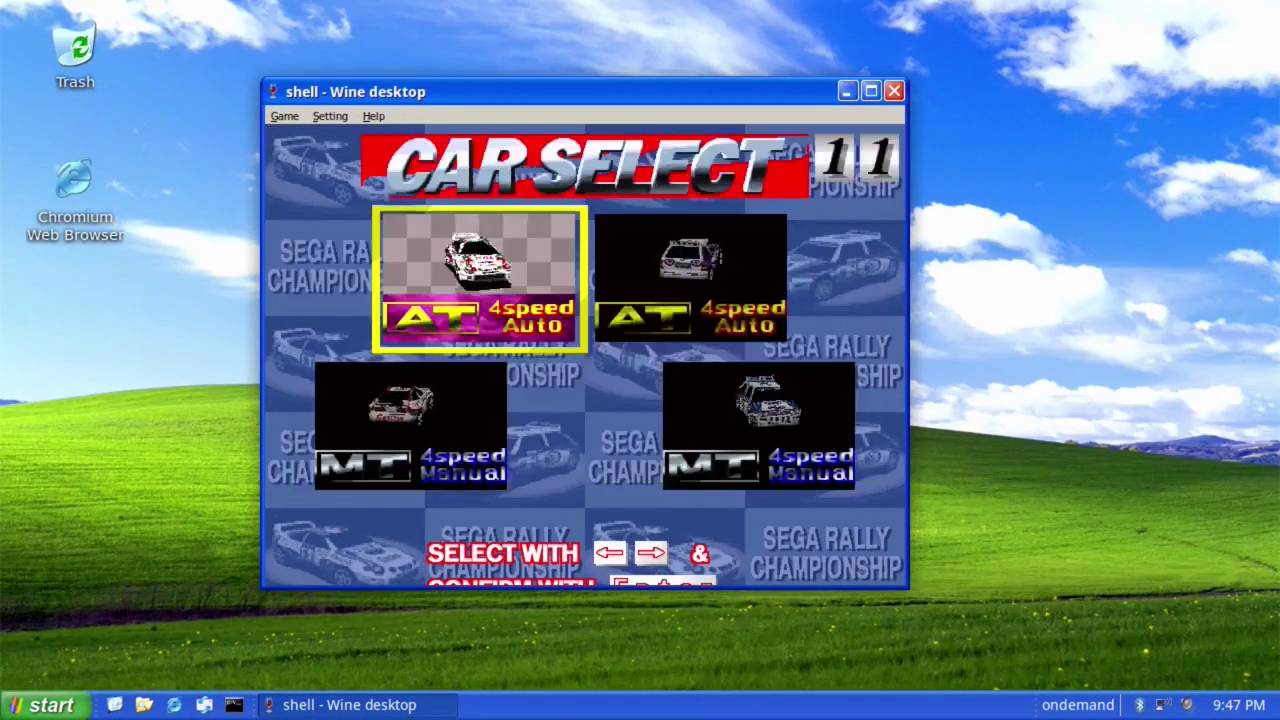
key("Return")
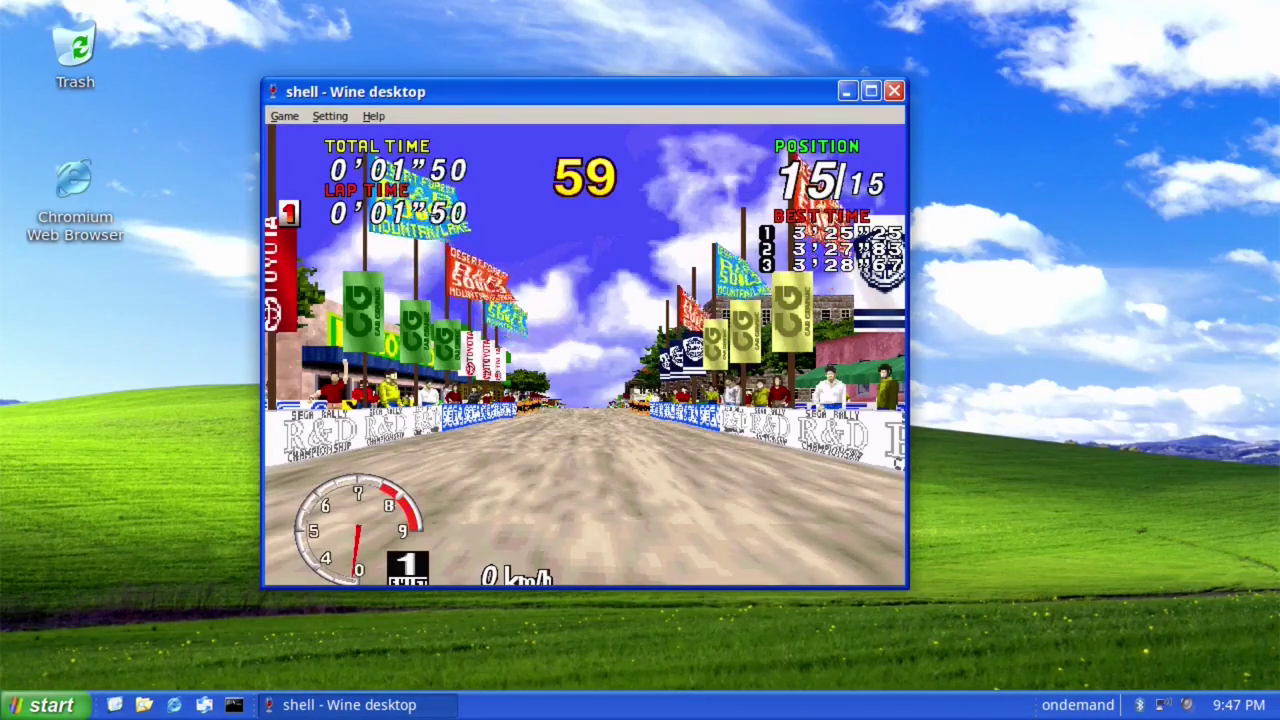
Accelerate off the line, switch to the chase camera, and steer through the opening Desert bends.
key("Up")
key("Up")
key("v")
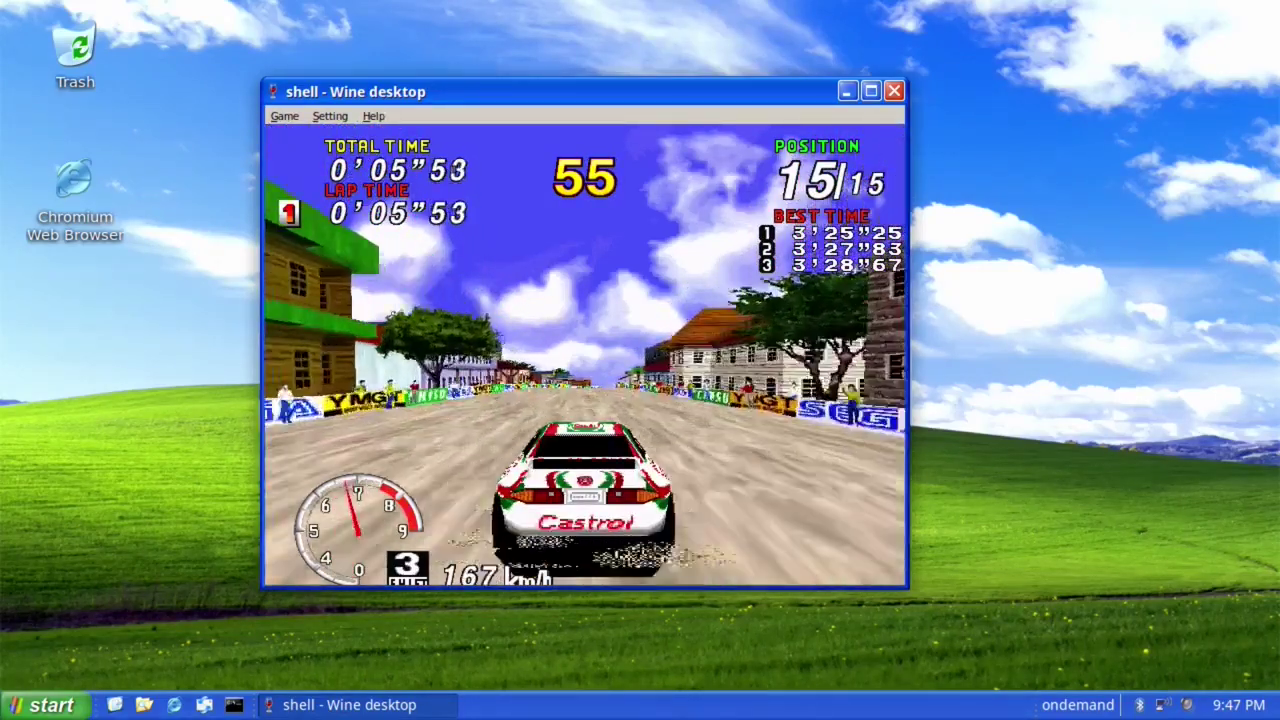
key("Left")
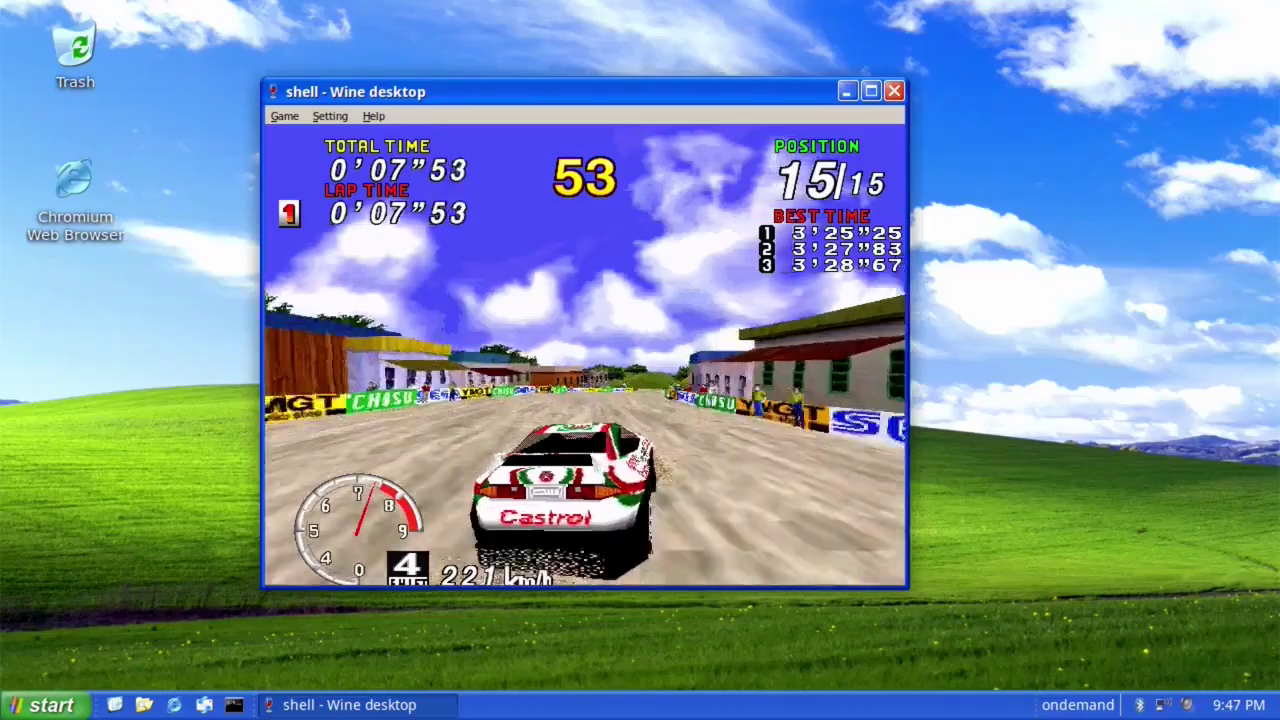
key("Right")
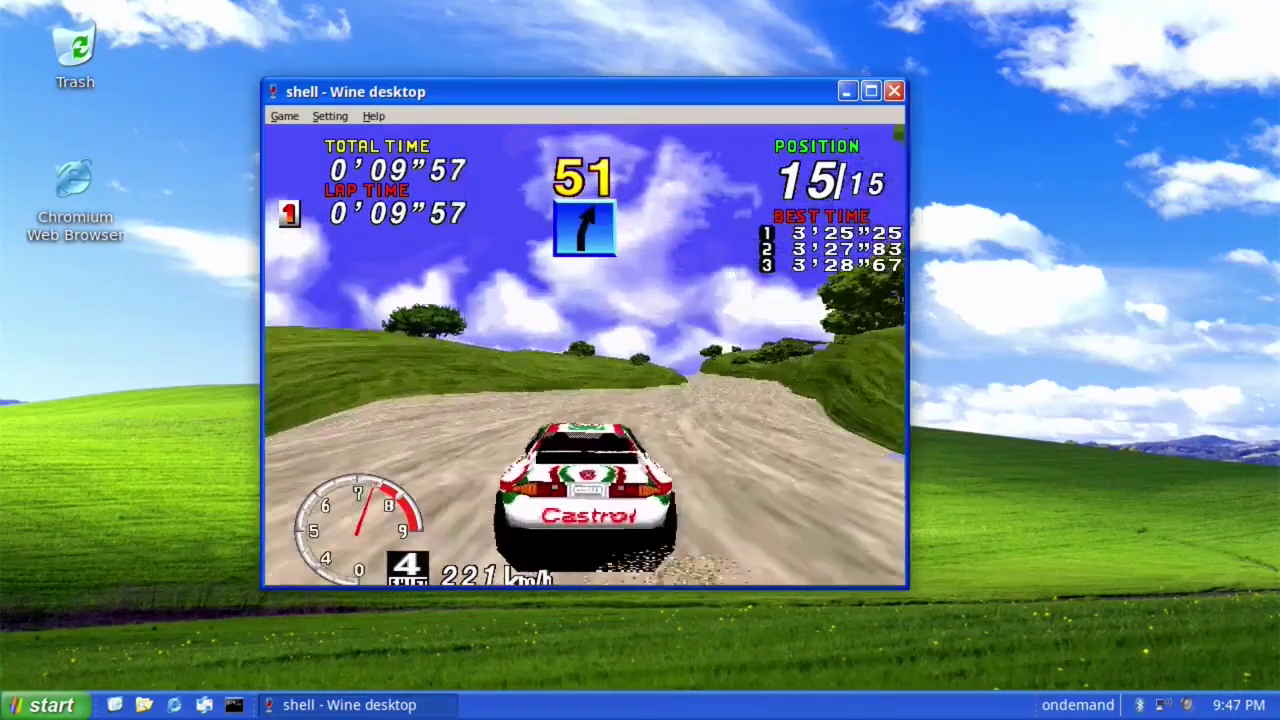
key("Left")
key("Right")
key("Right")
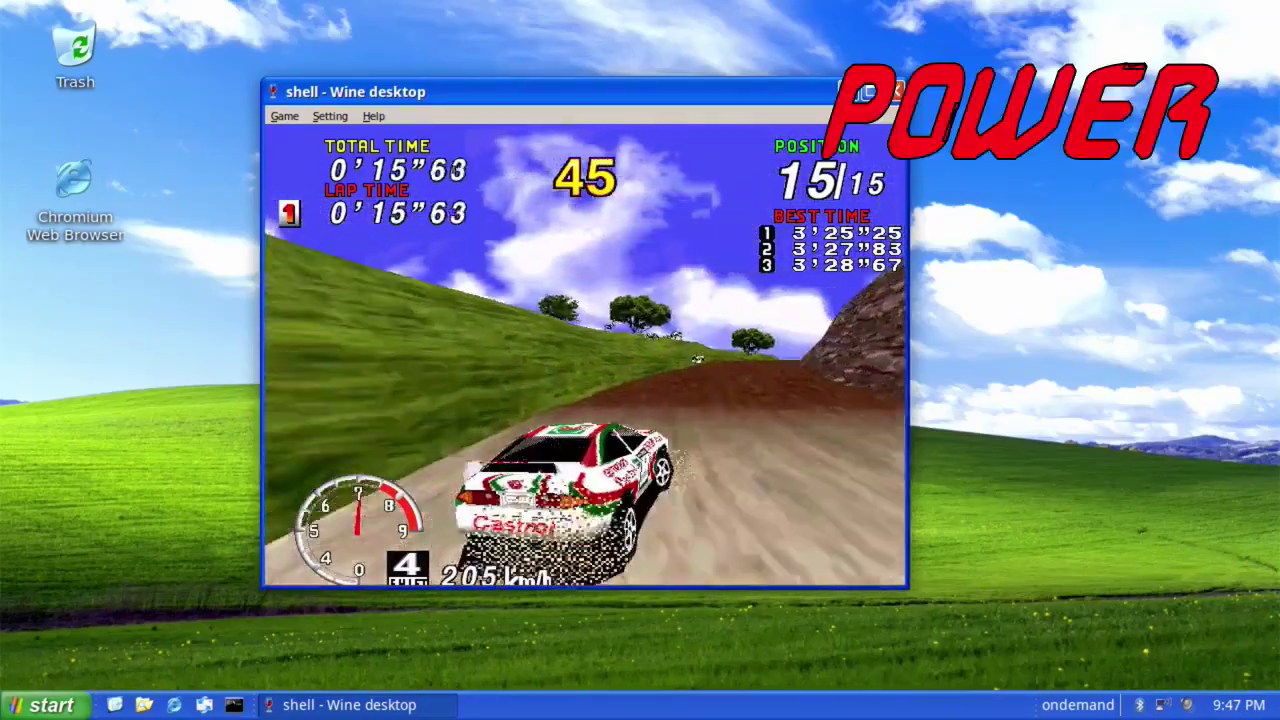
key("Left")
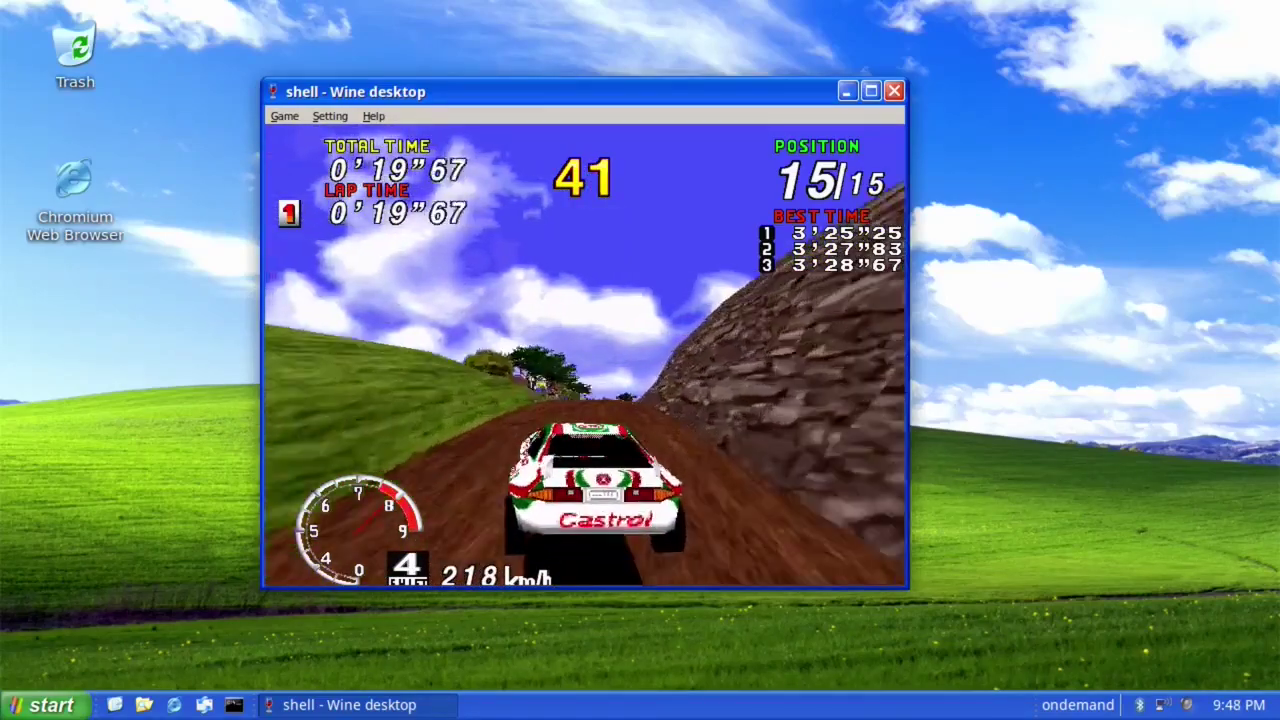
key("Left")
key("Left")
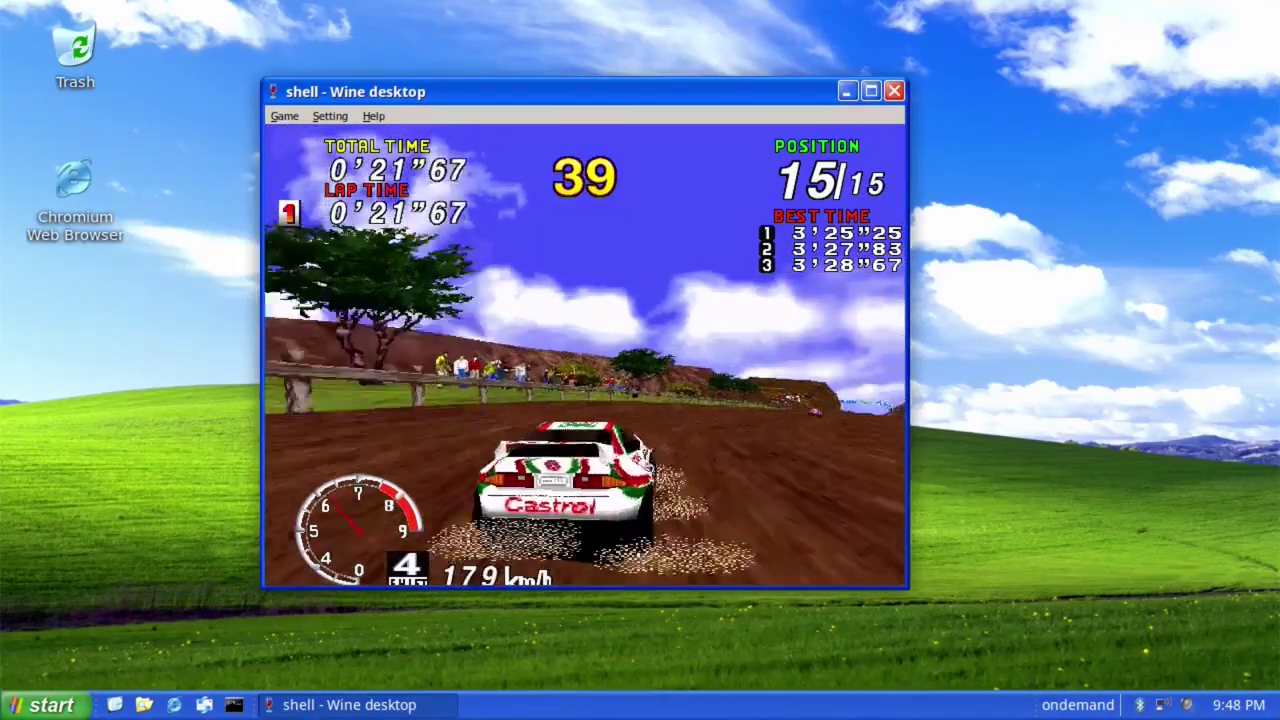
Open Terminal Emulator from the applications menu and run htop to view system load.
left_click(40, 705)
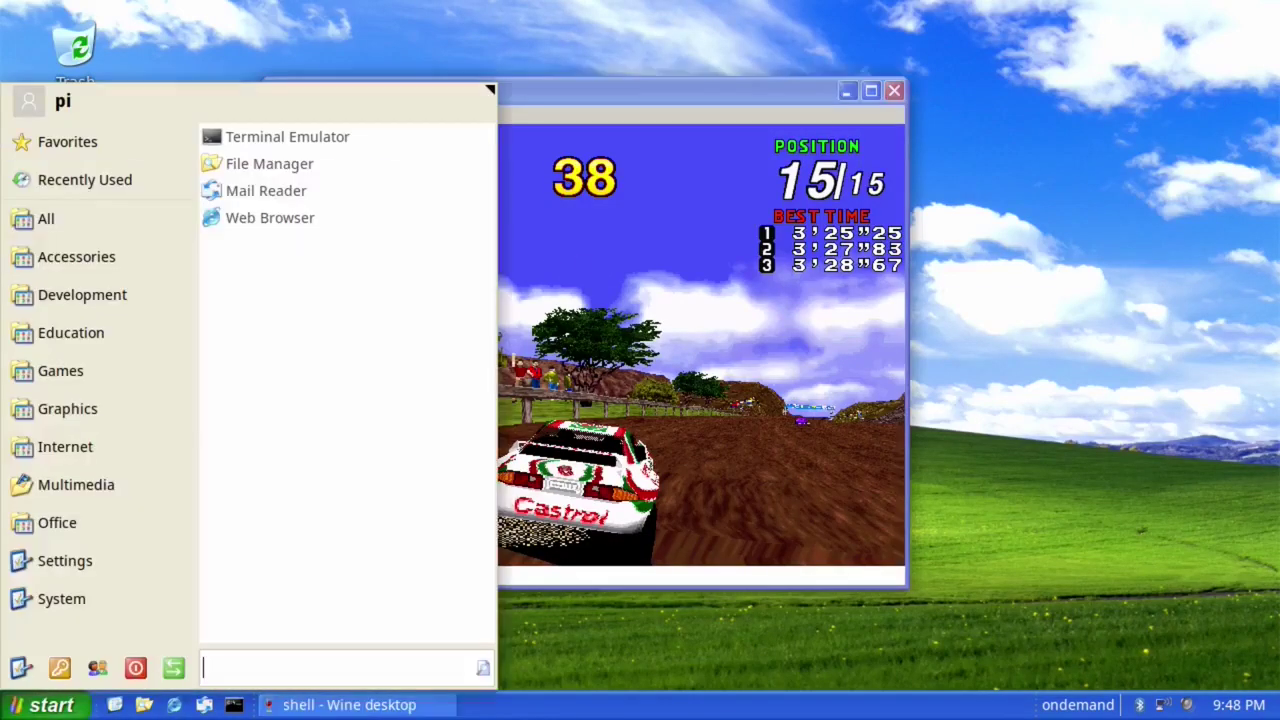
mouse_move(82, 294)
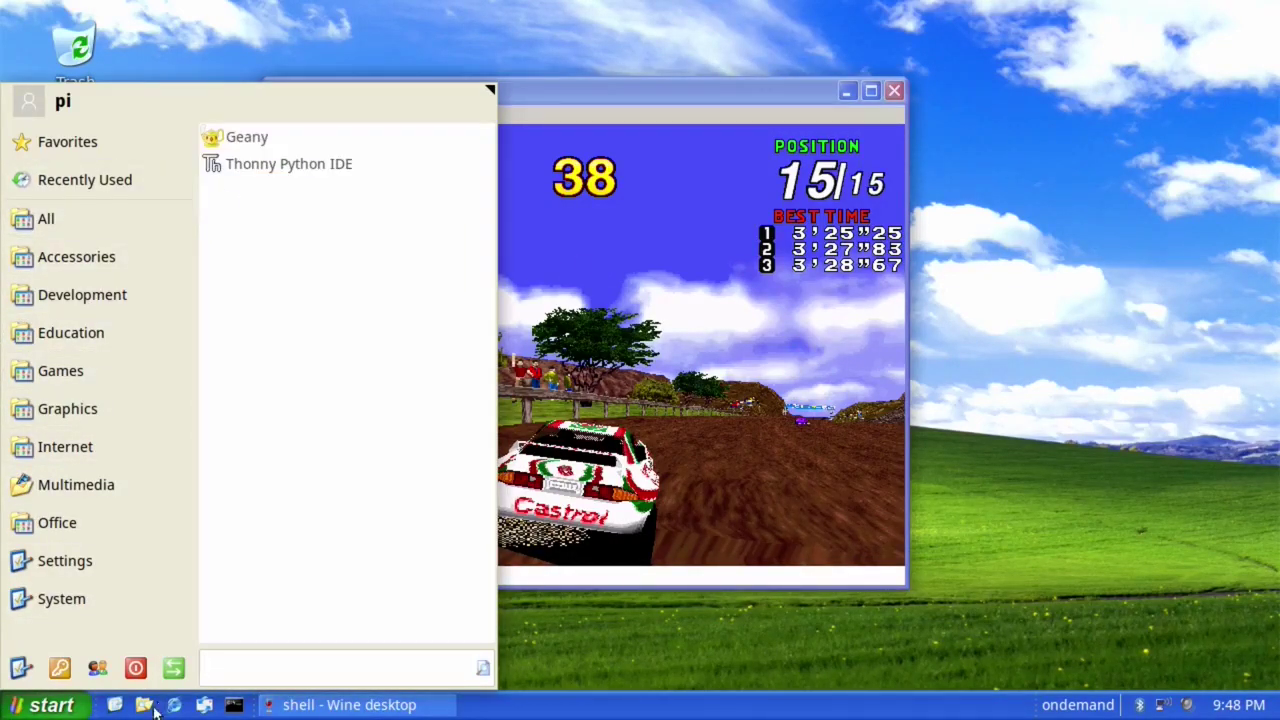
left_click(236, 705)
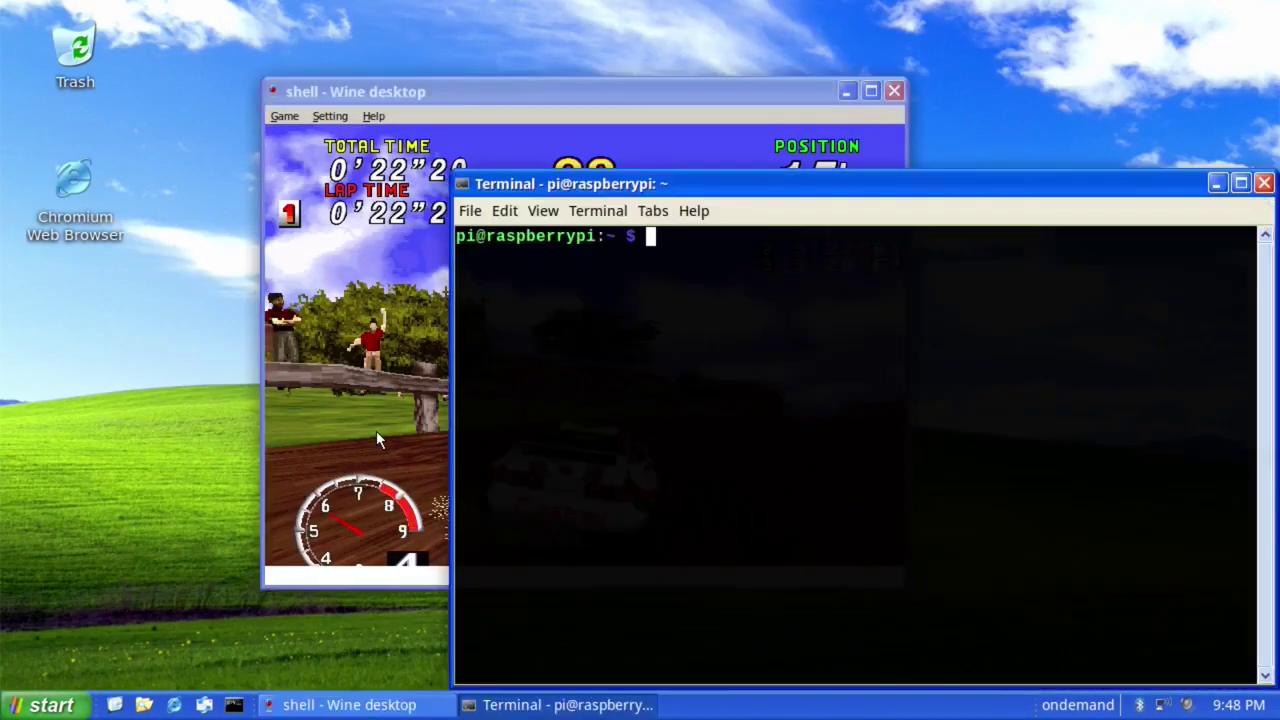
type("htop")
key("Return")
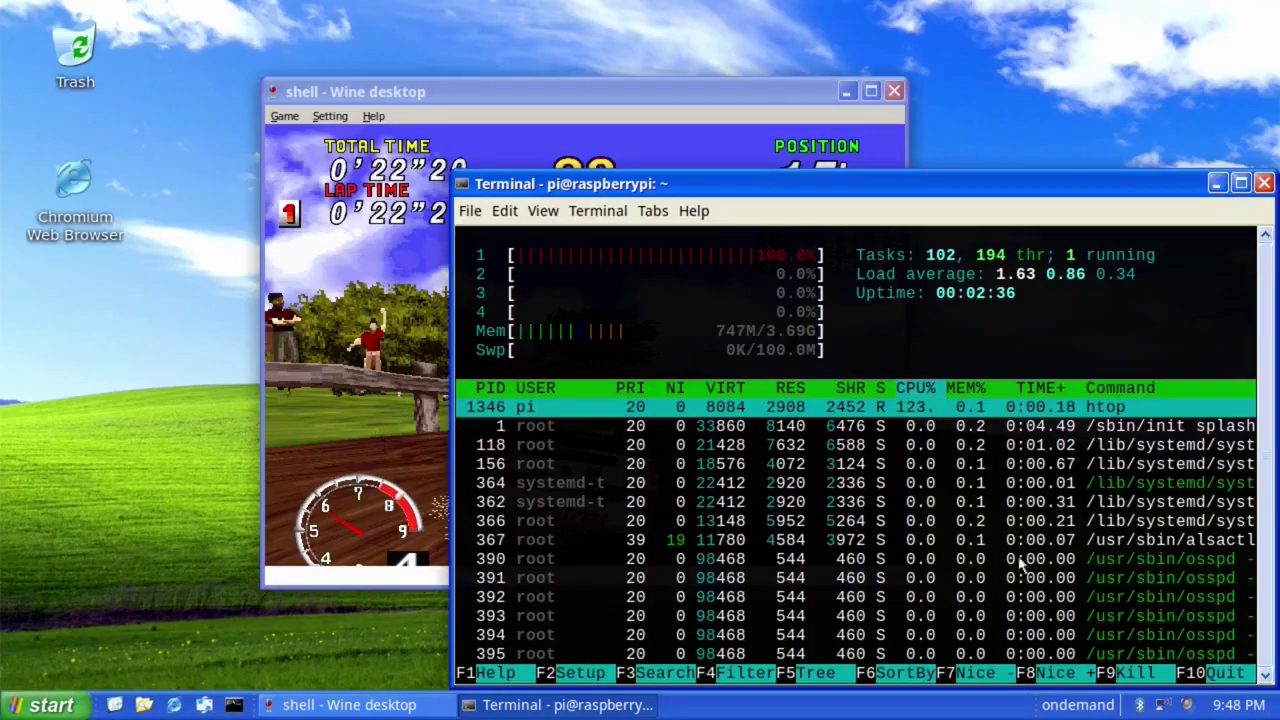
Close the terminal window, confirming Close Window.
left_click(1264, 184)
left_click(918, 530)
left_click(7, 712)
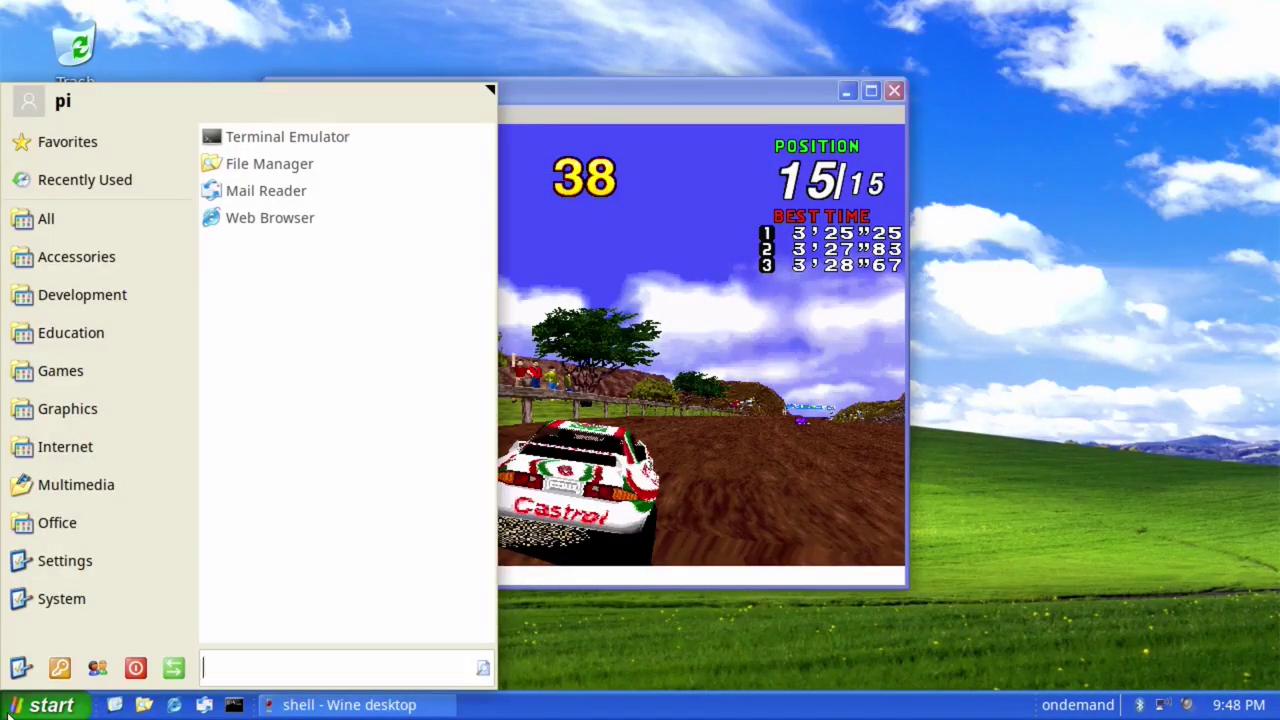
Launch Commander Pi via a 'com' search, shift the game window left, and unpause the race.
type("com")
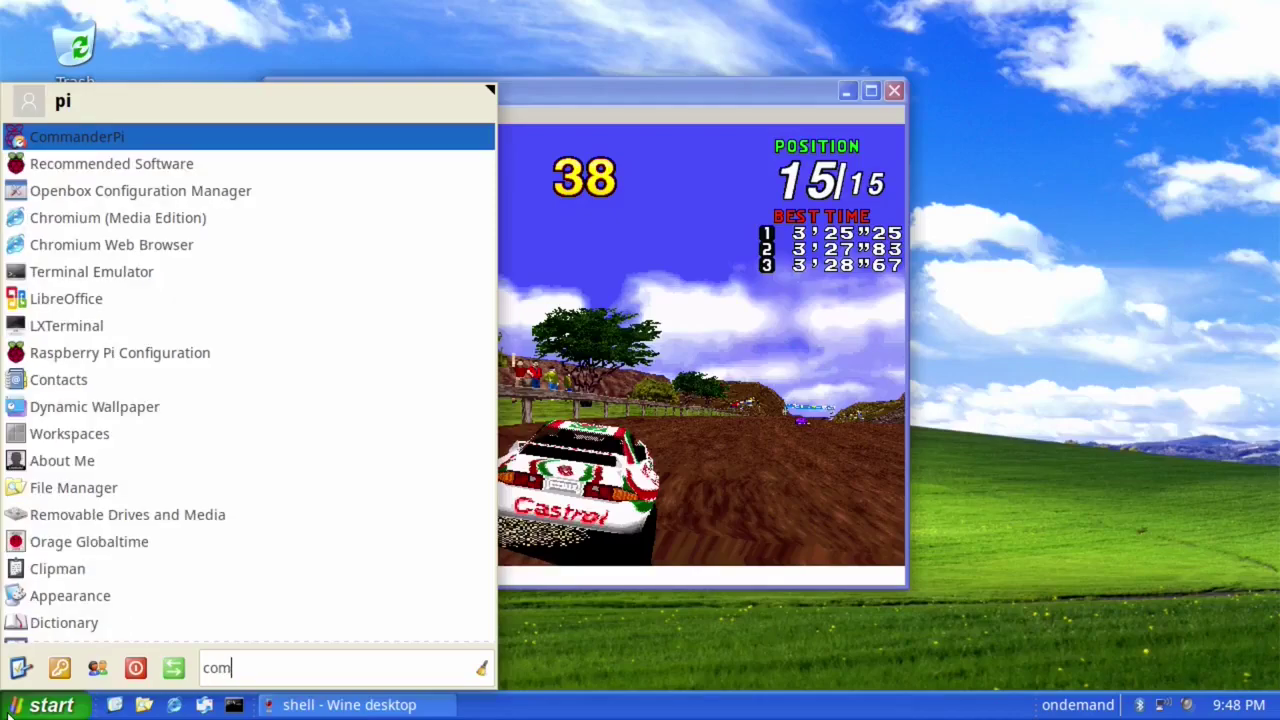
key("Escape")
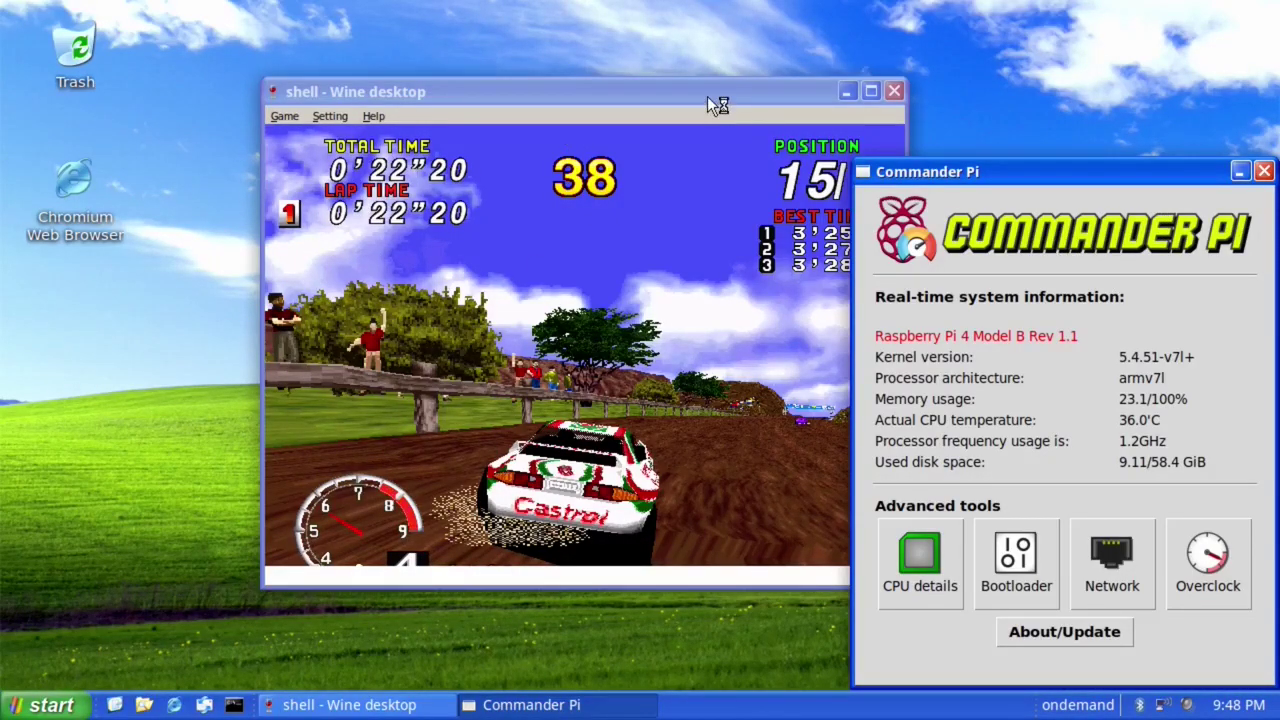
left_click_drag(707, 97, 578, 103)
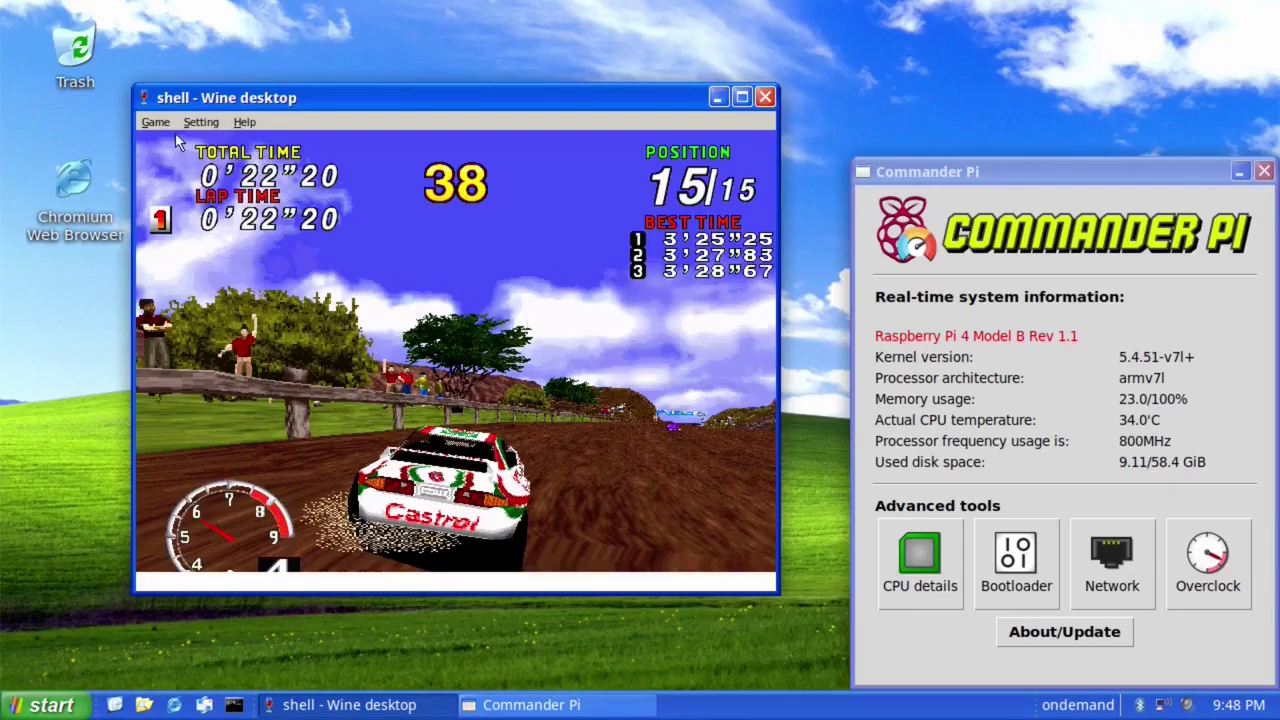
left_click(152, 121)
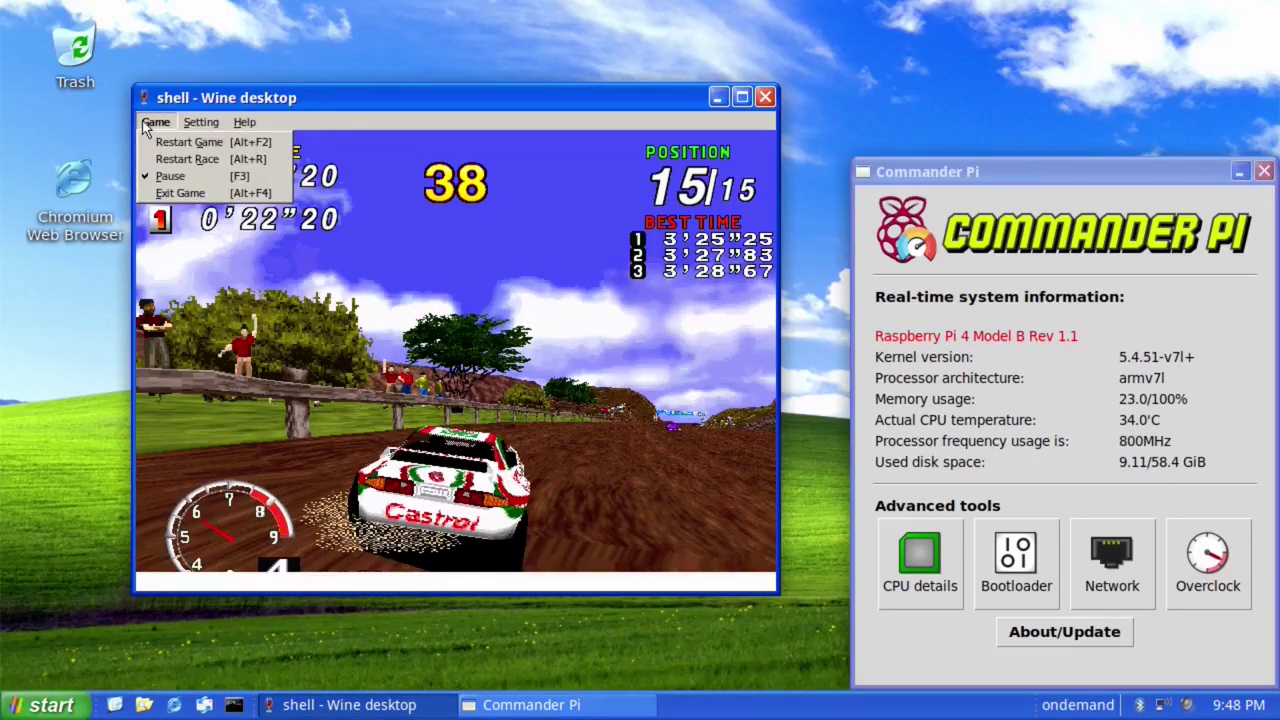
left_click(182, 192)
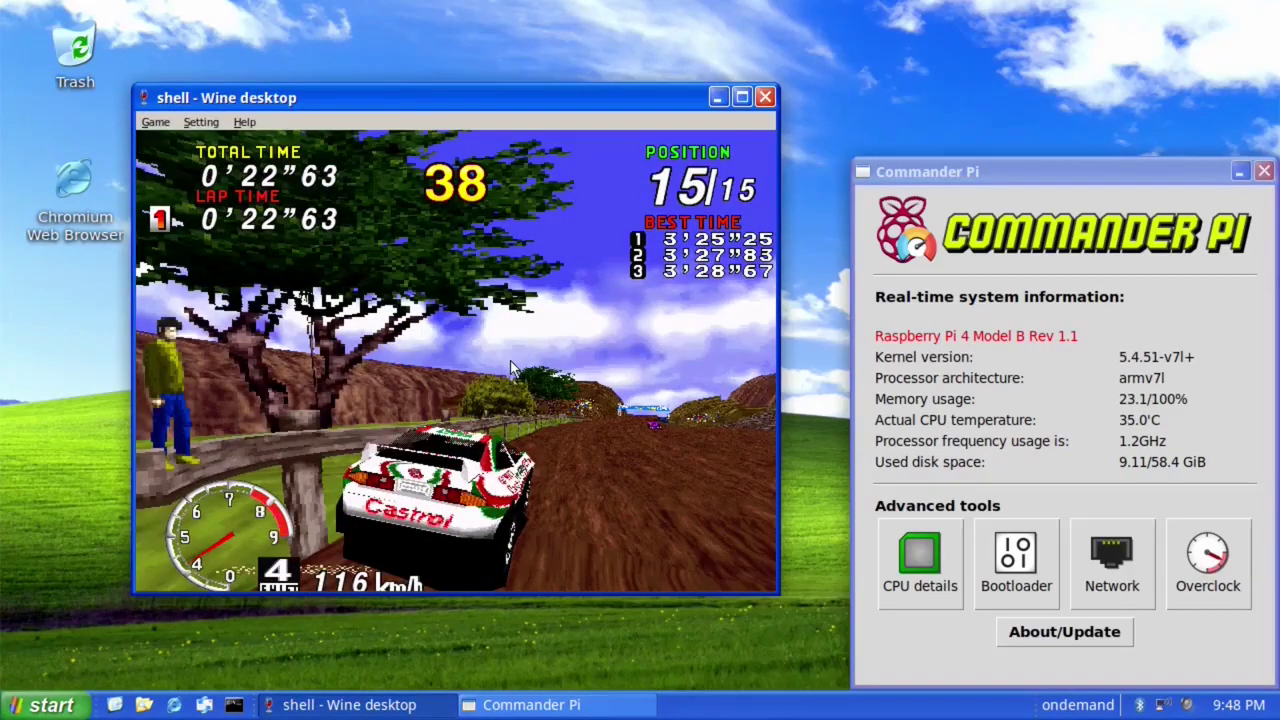
left_click(158, 122)
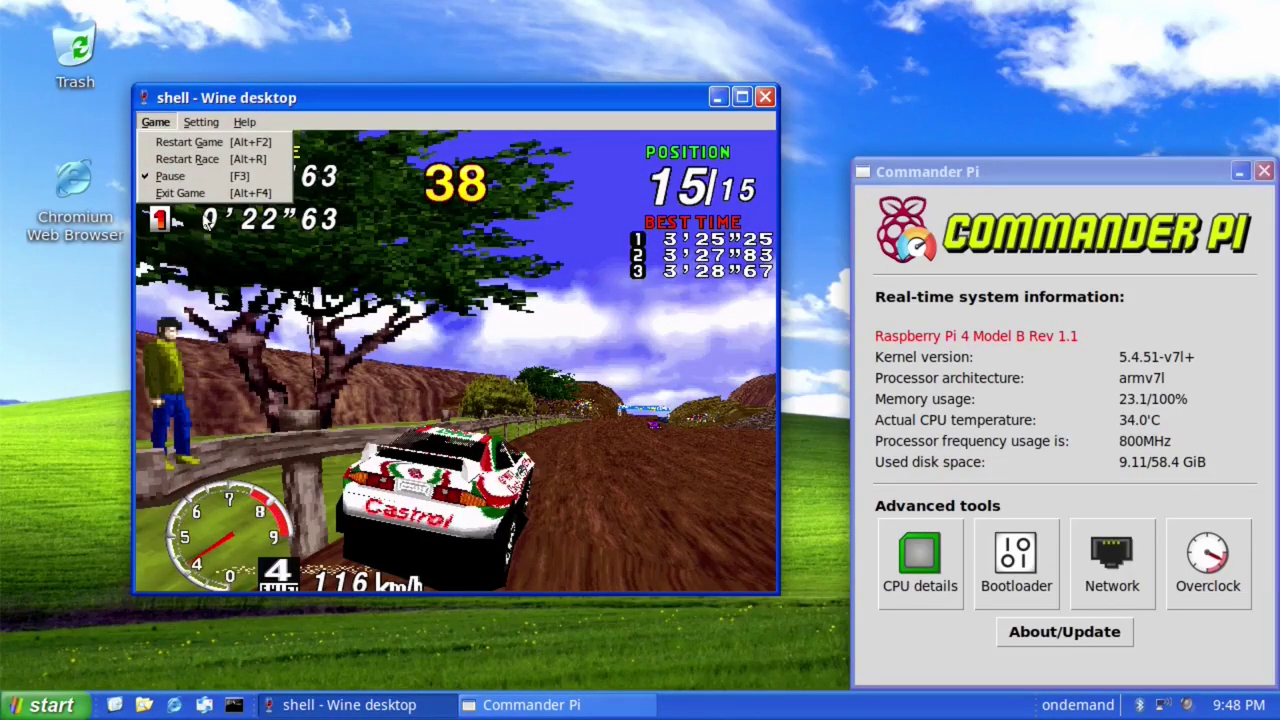
Resume the paused race from the game's menu and drive the Desert stage to the finish.
left_click(260, 214)
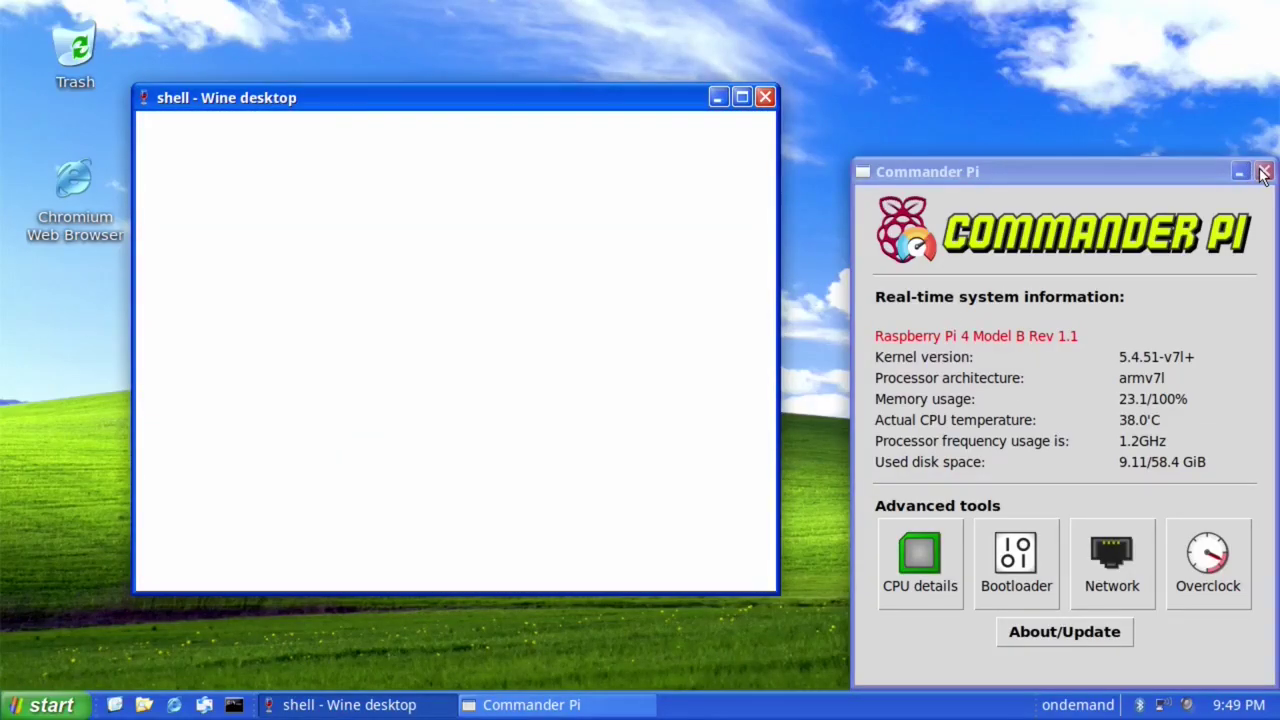
Close Commander Pi, move the Wine window right, and quit the game to the Wine desktop.
left_click(1263, 173)
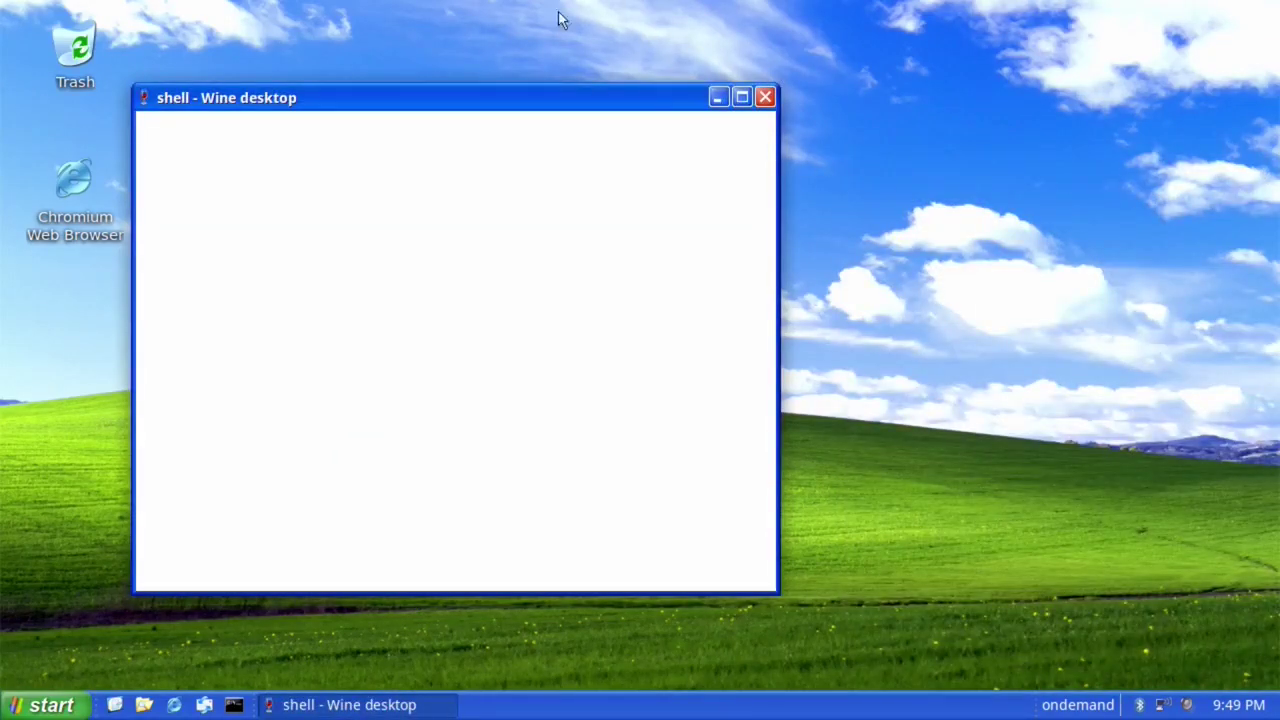
left_click_drag(508, 90, 587, 133)
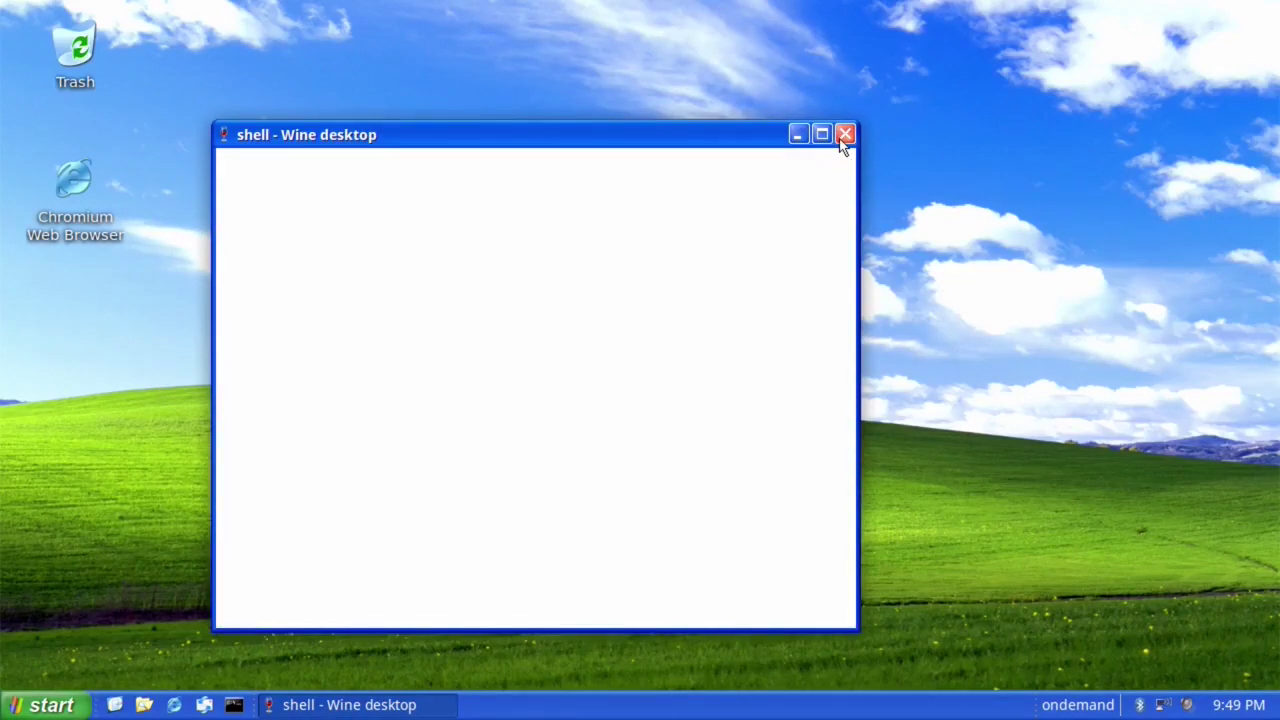
left_click(842, 138)
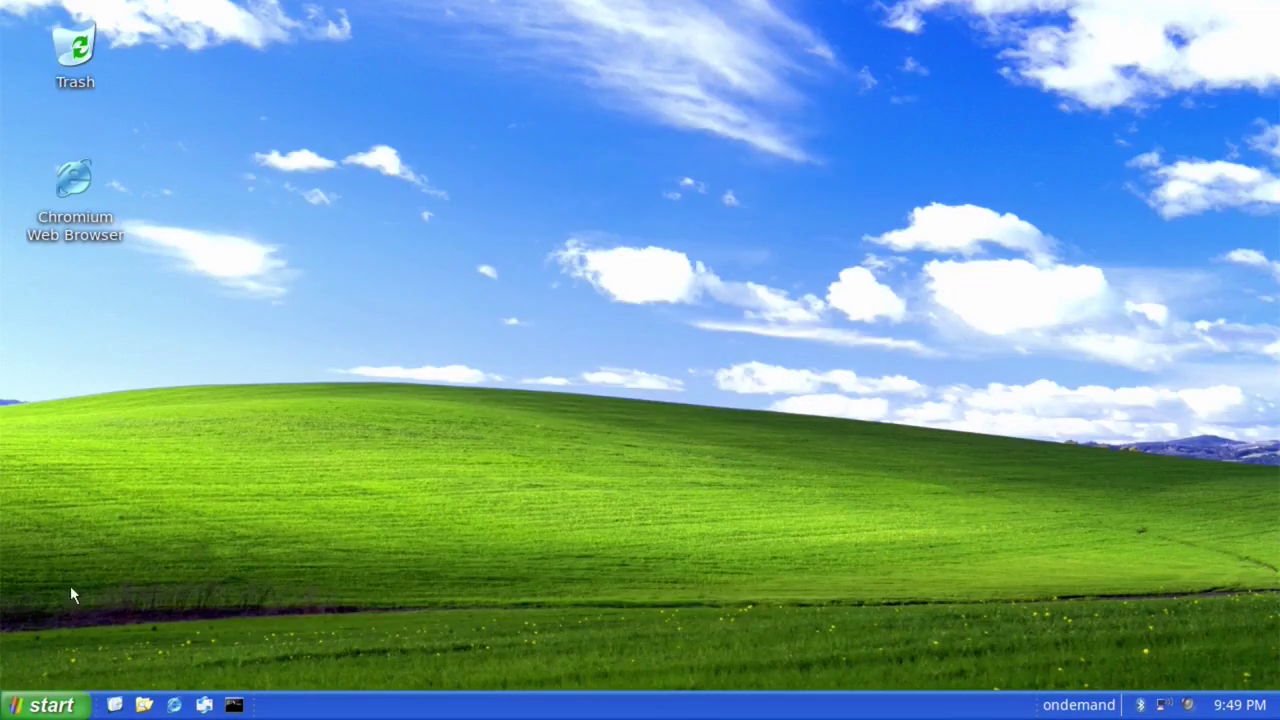
Relaunch Commander Pi via a 'co' menu search and open its Overclock tool.
left_click(37, 707)
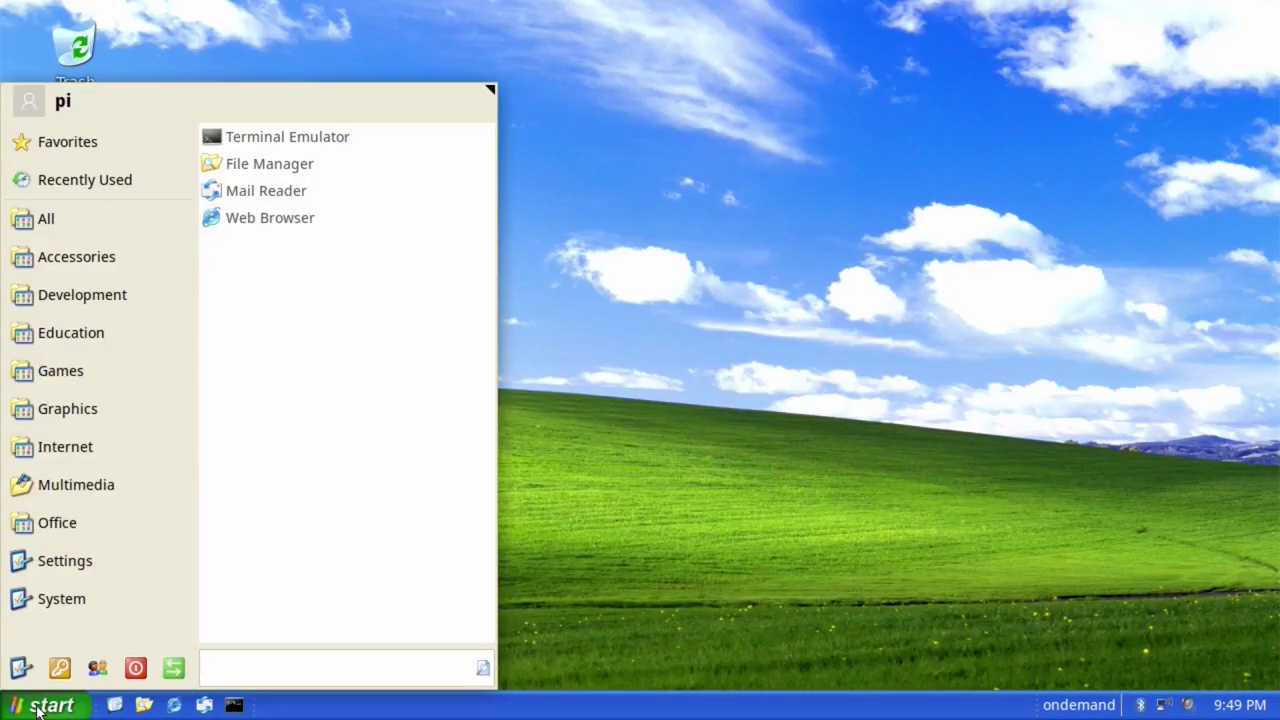
left_click(57, 522)
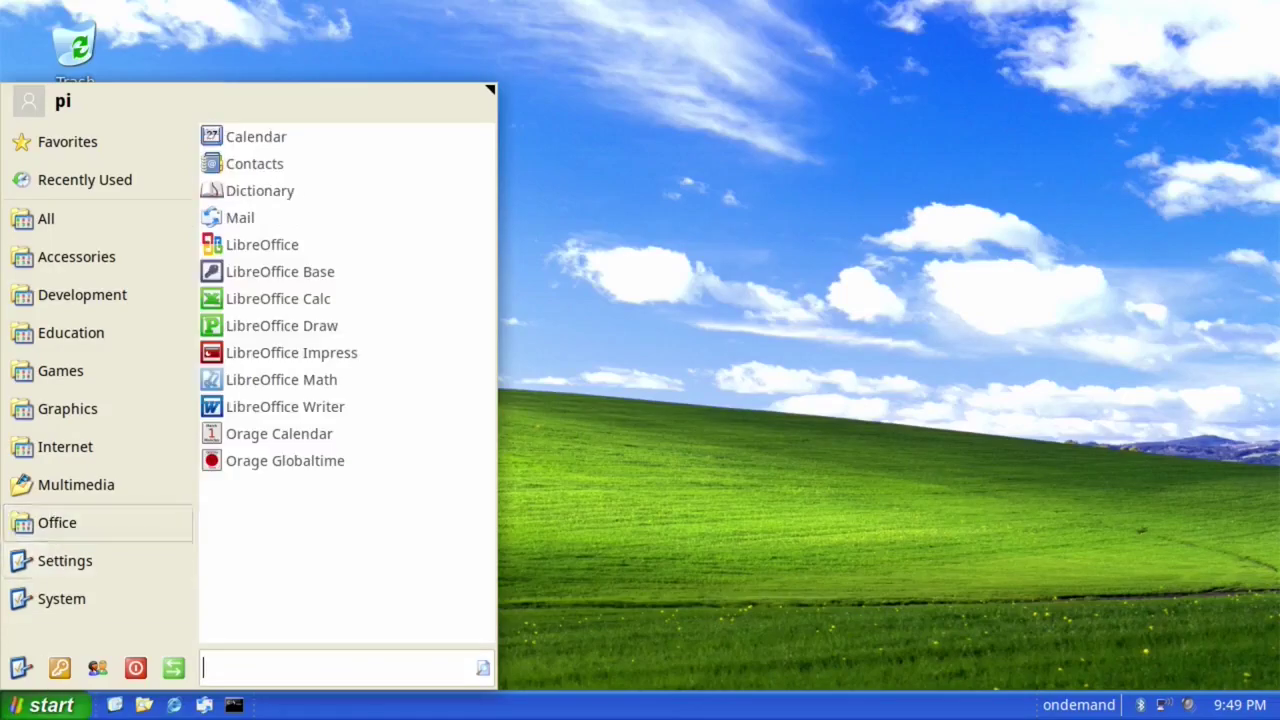
type("co")
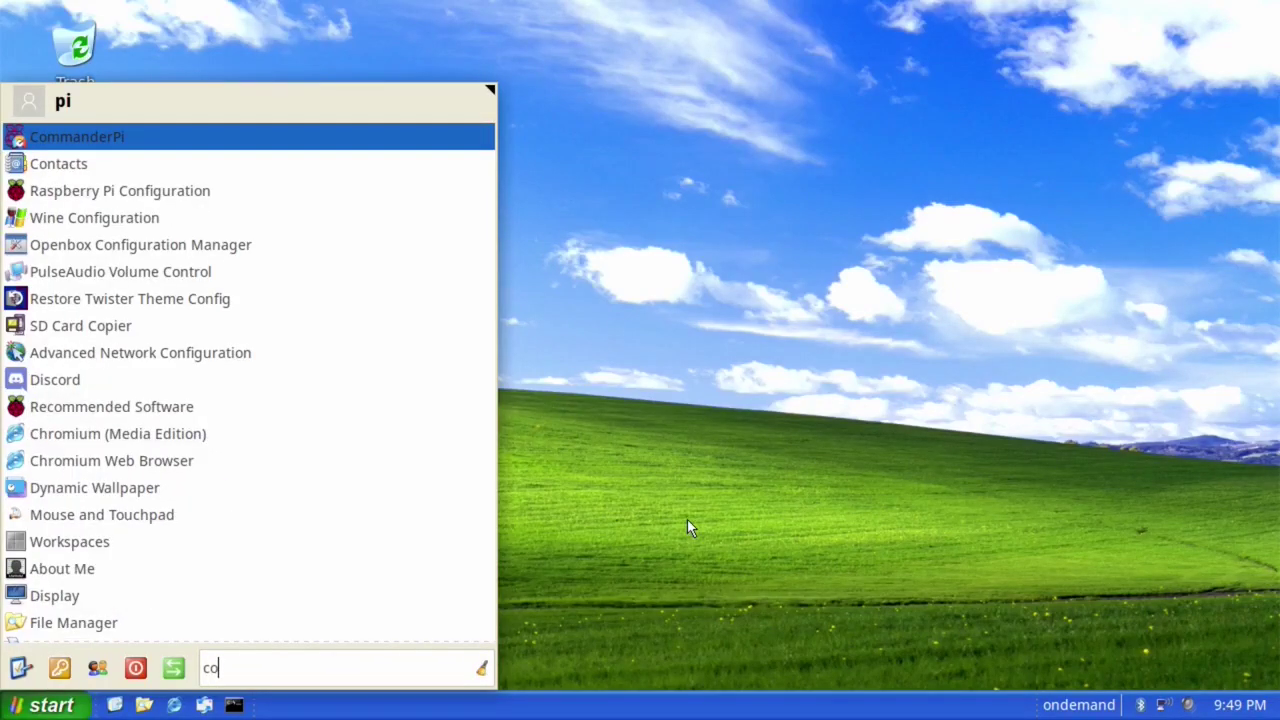
key("Return")
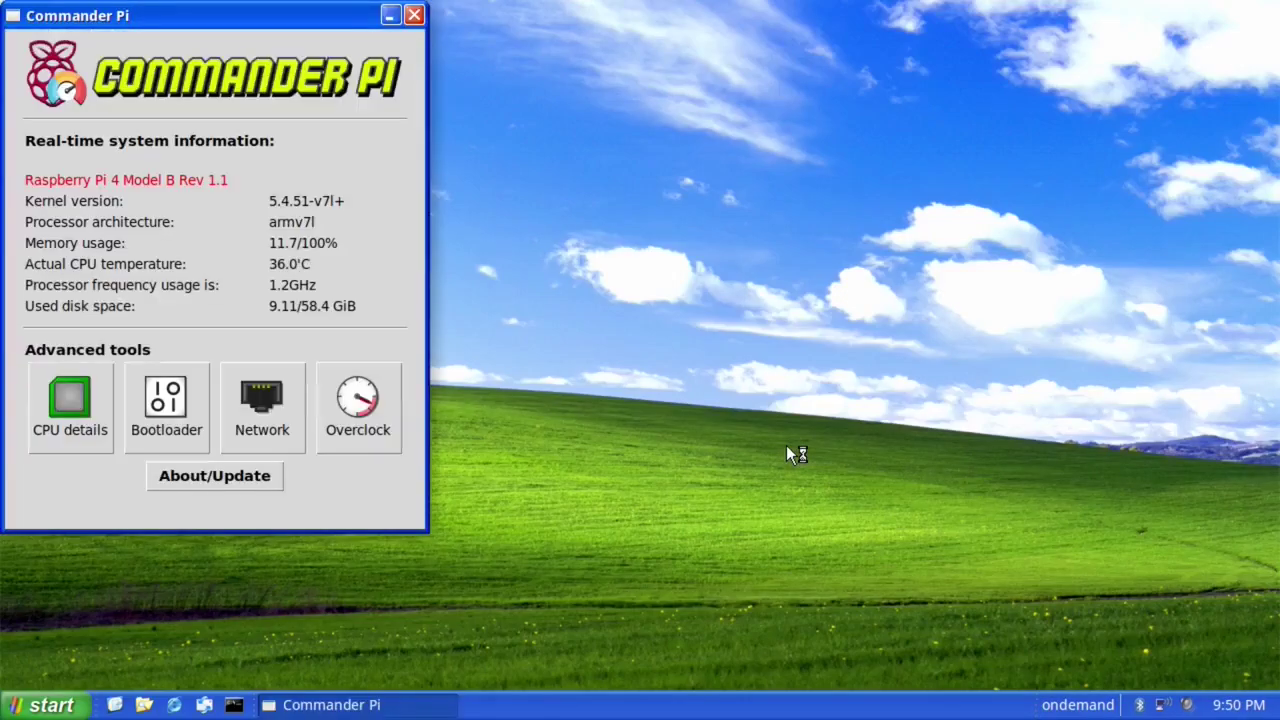
left_click(333, 414)
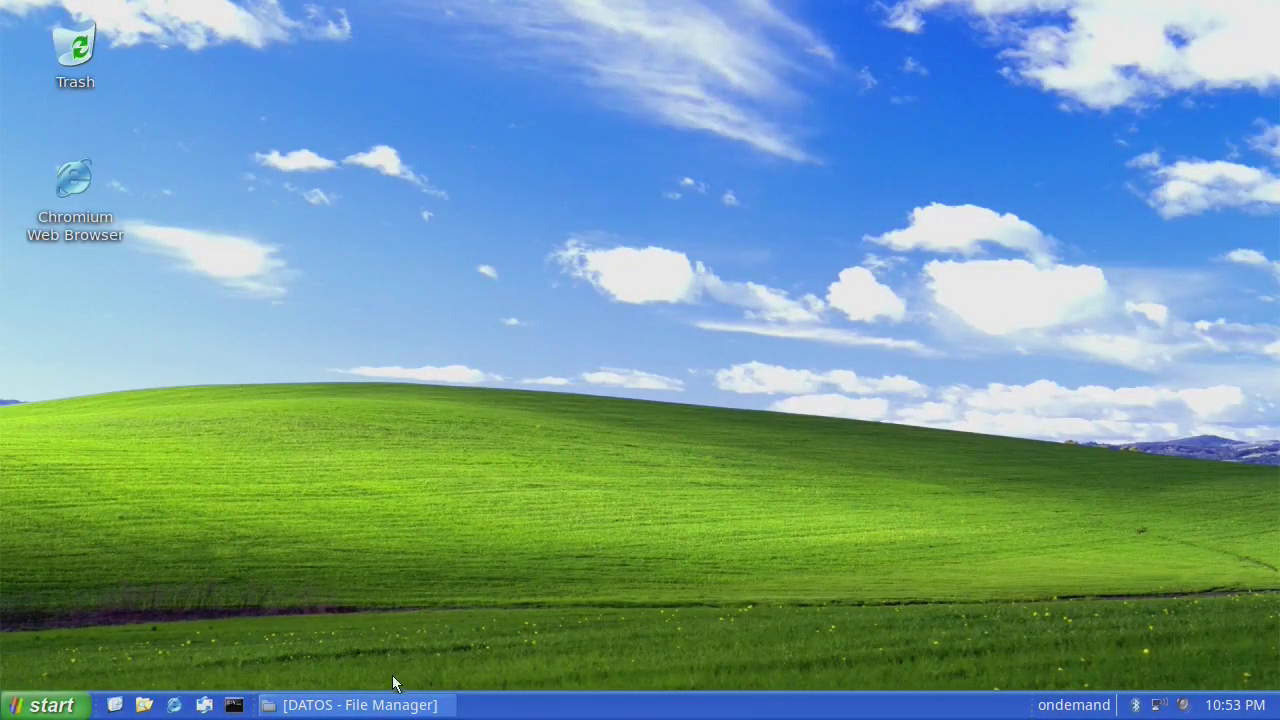
left_click(70, 704)
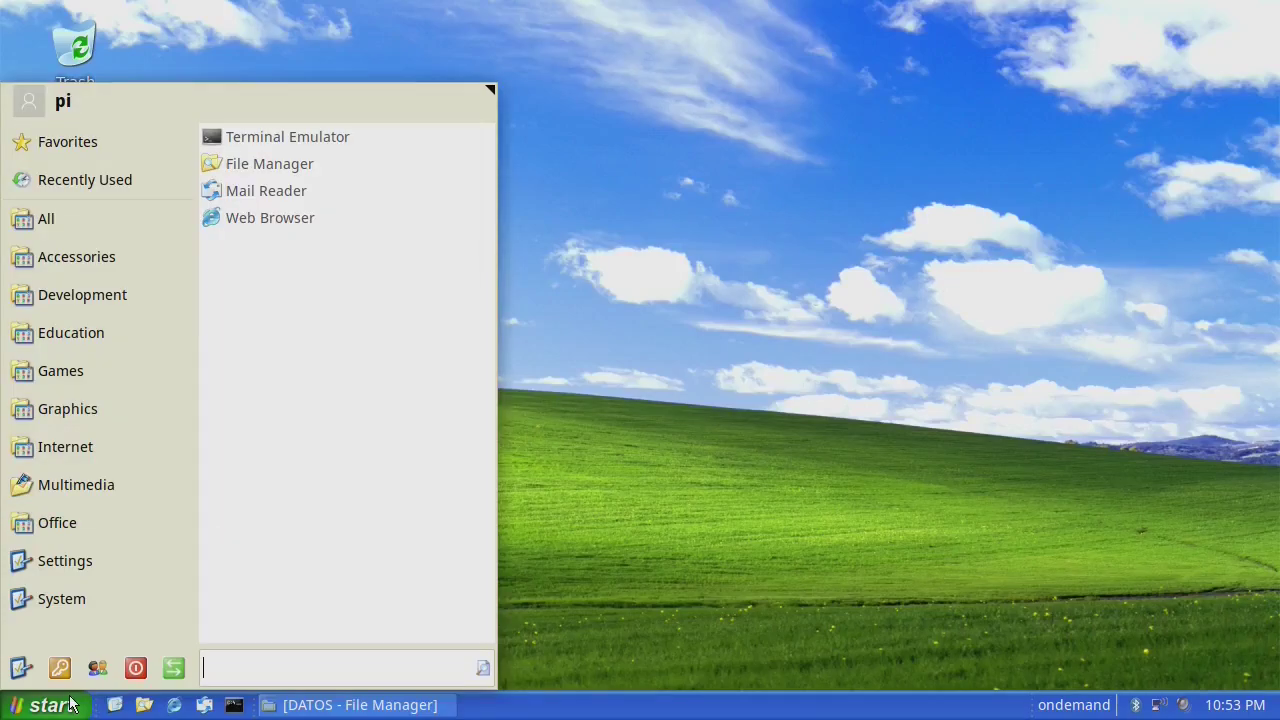
type("upd")
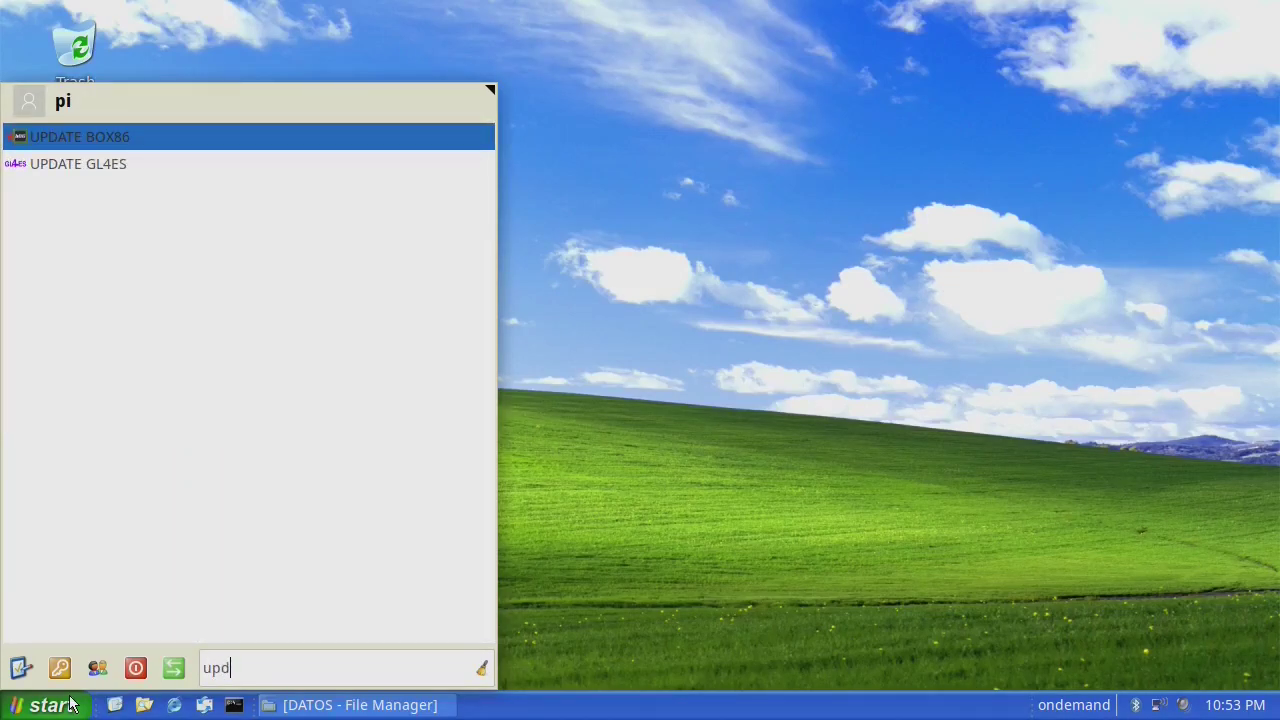
key("Return")
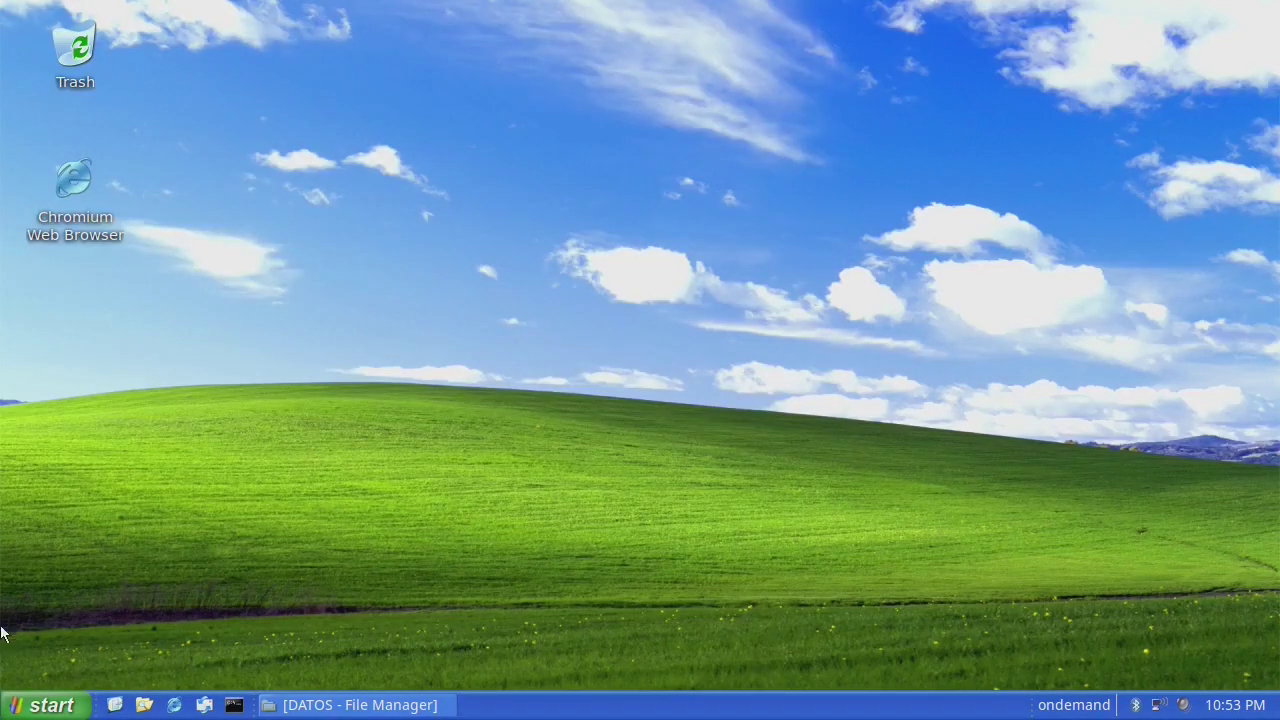
left_click(40, 705)
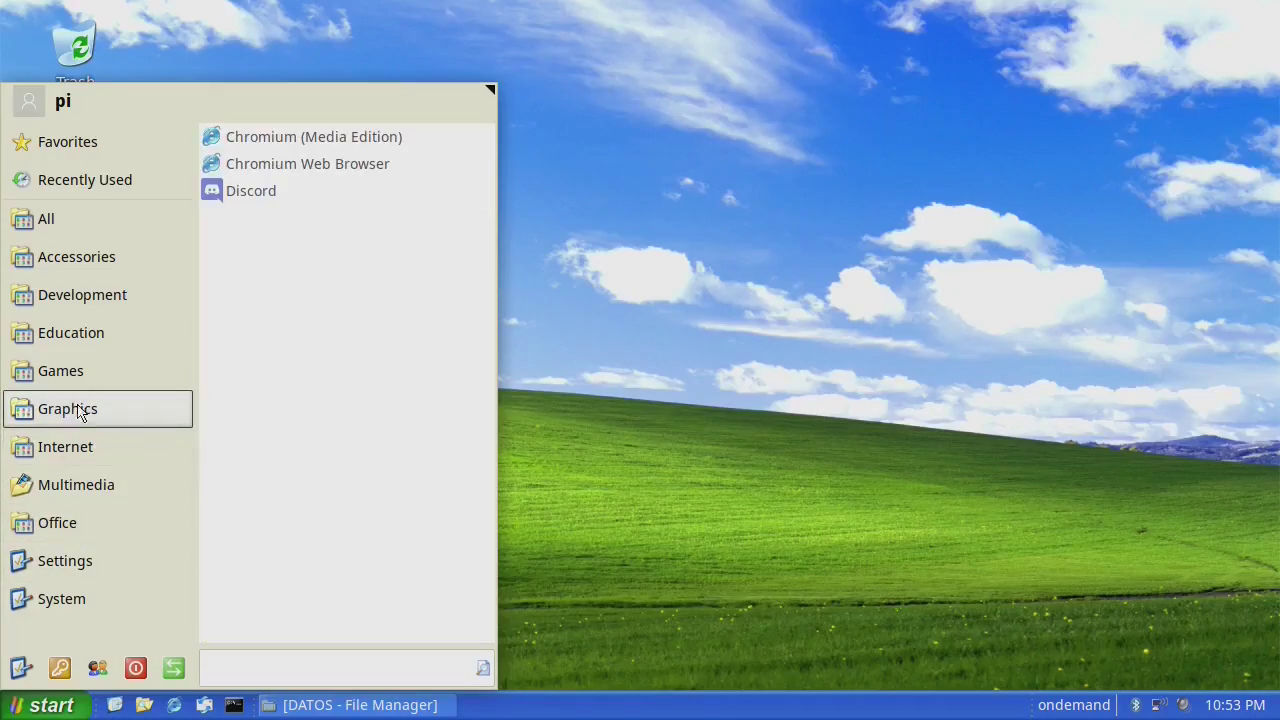
mouse_move(76, 368)
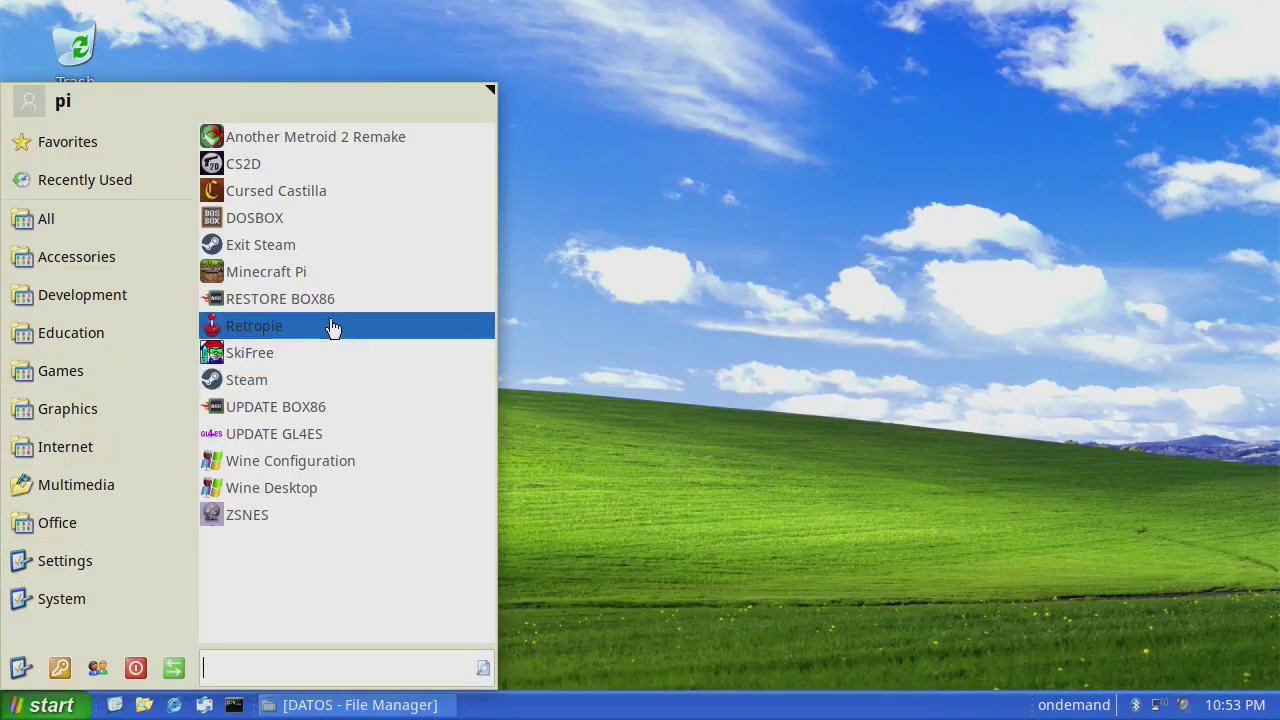
left_click(806, 342)
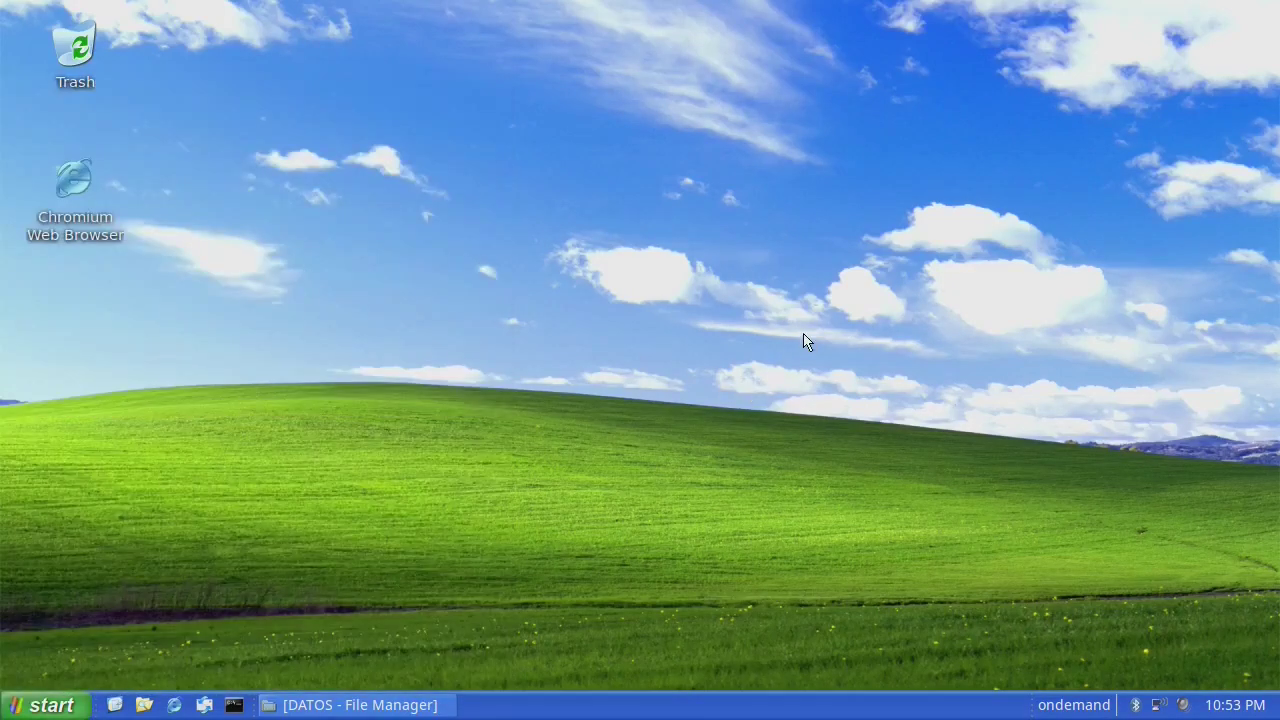
Restore the file manager, open Wine Configuration via a 'wine' search, review Graphics, and close with OK.
left_click(355, 705)
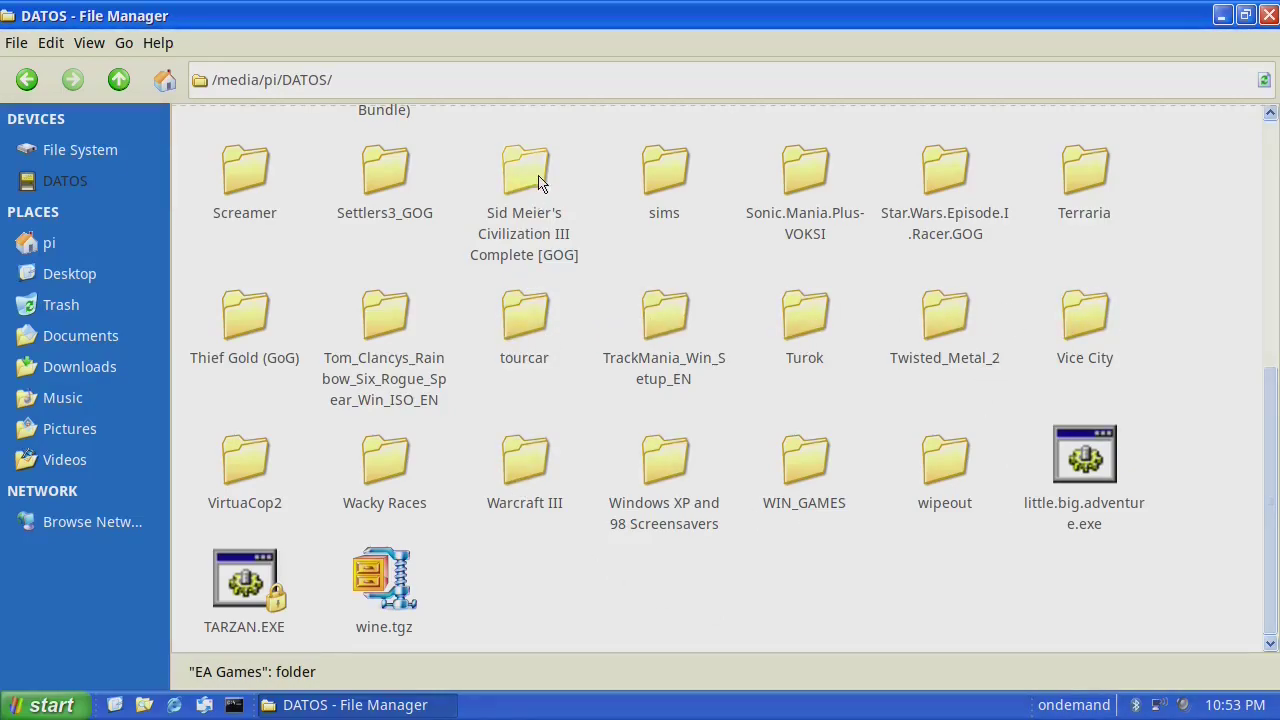
key("super")
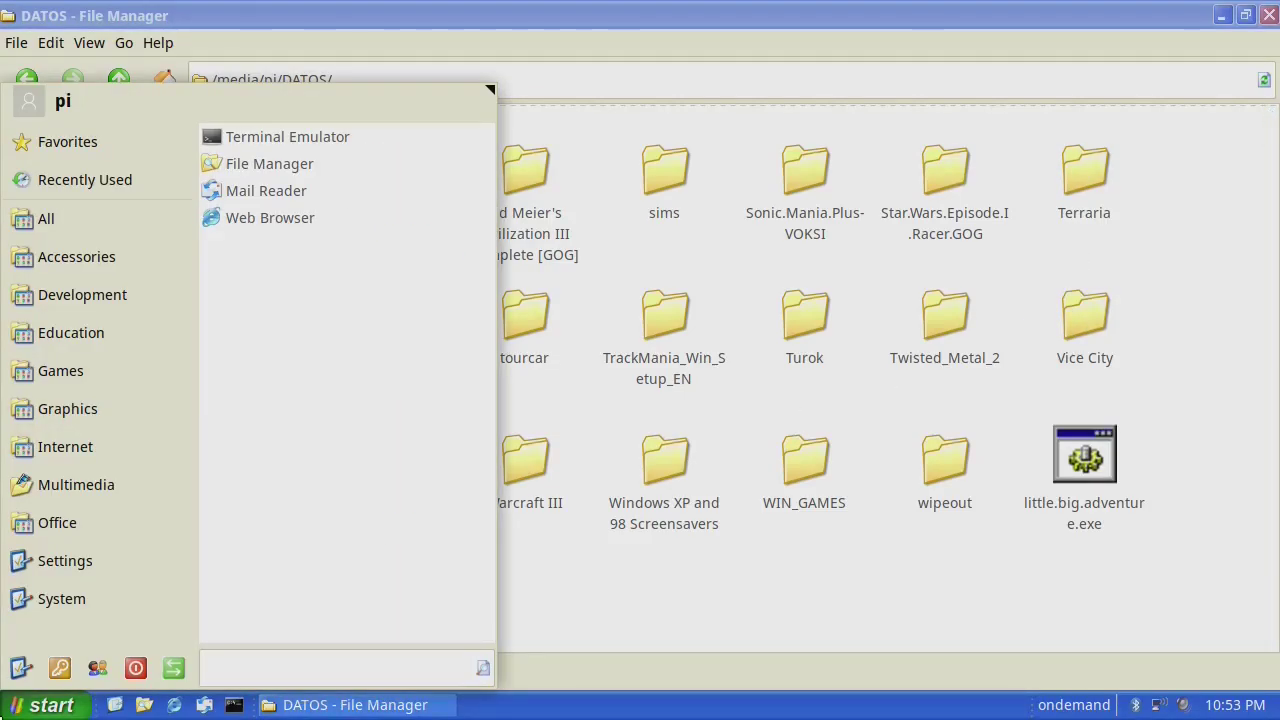
type("wine")
key("Down")
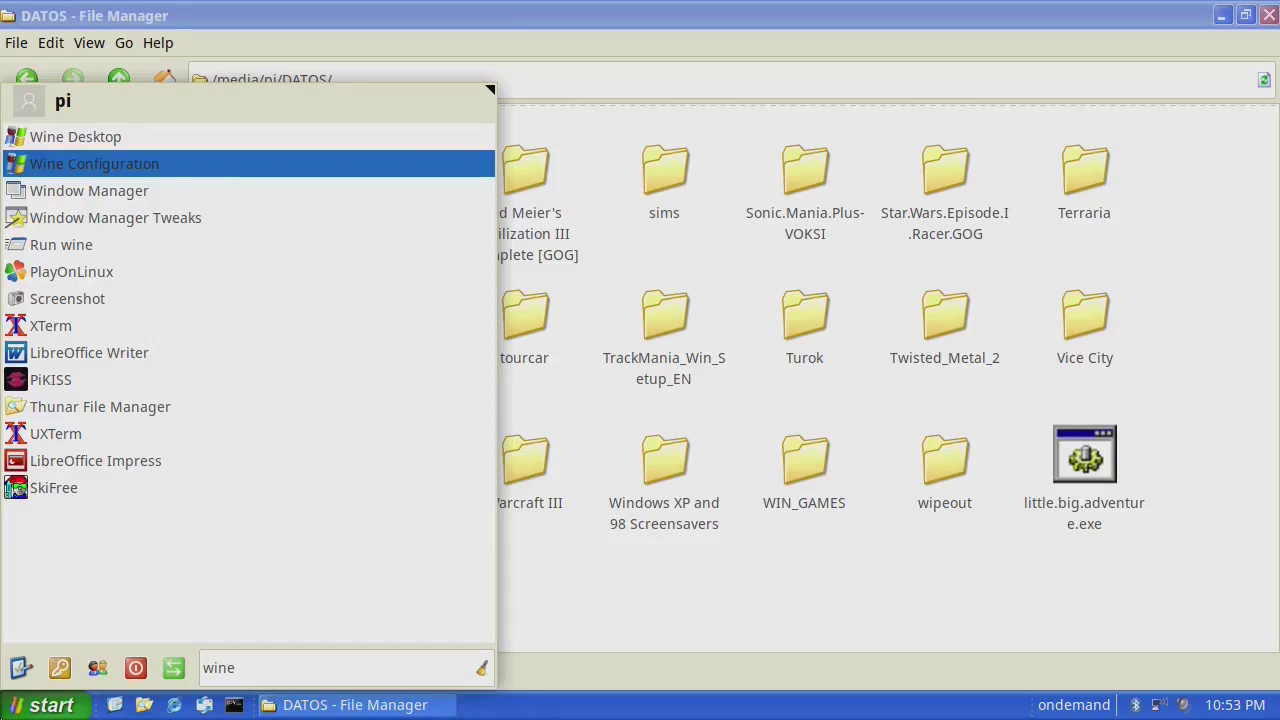
key("Return")
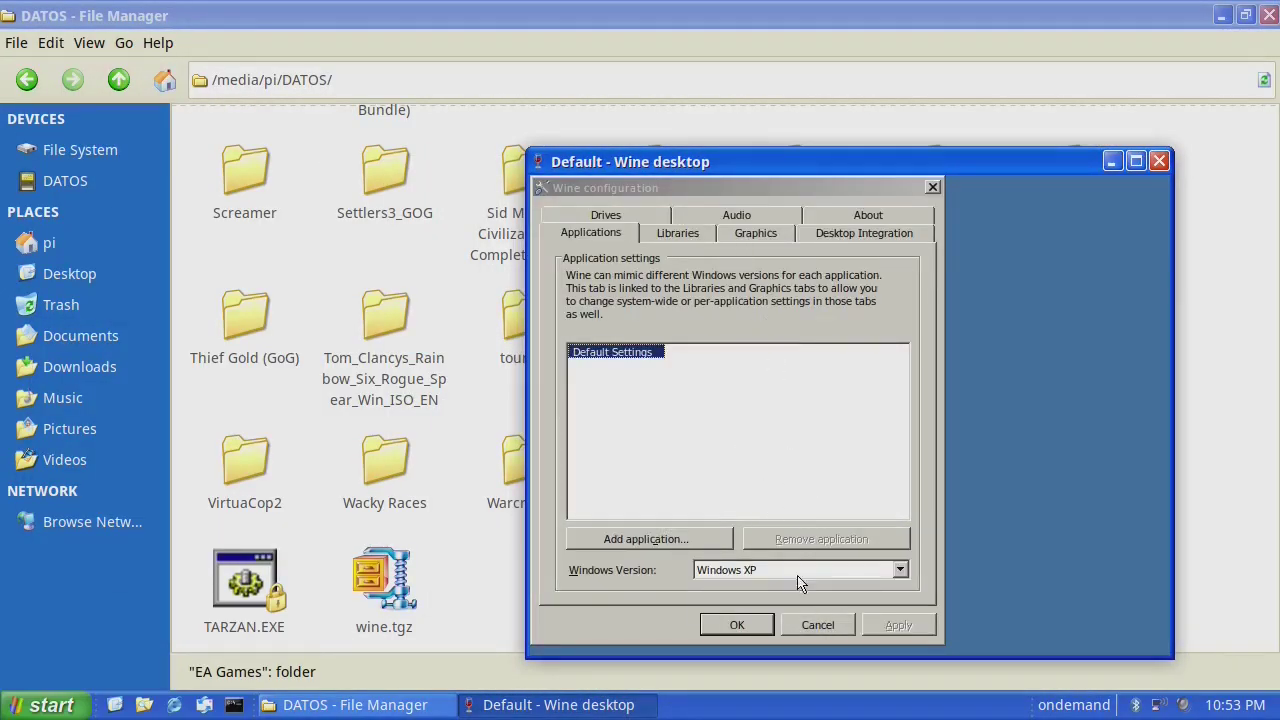
left_click(757, 238)
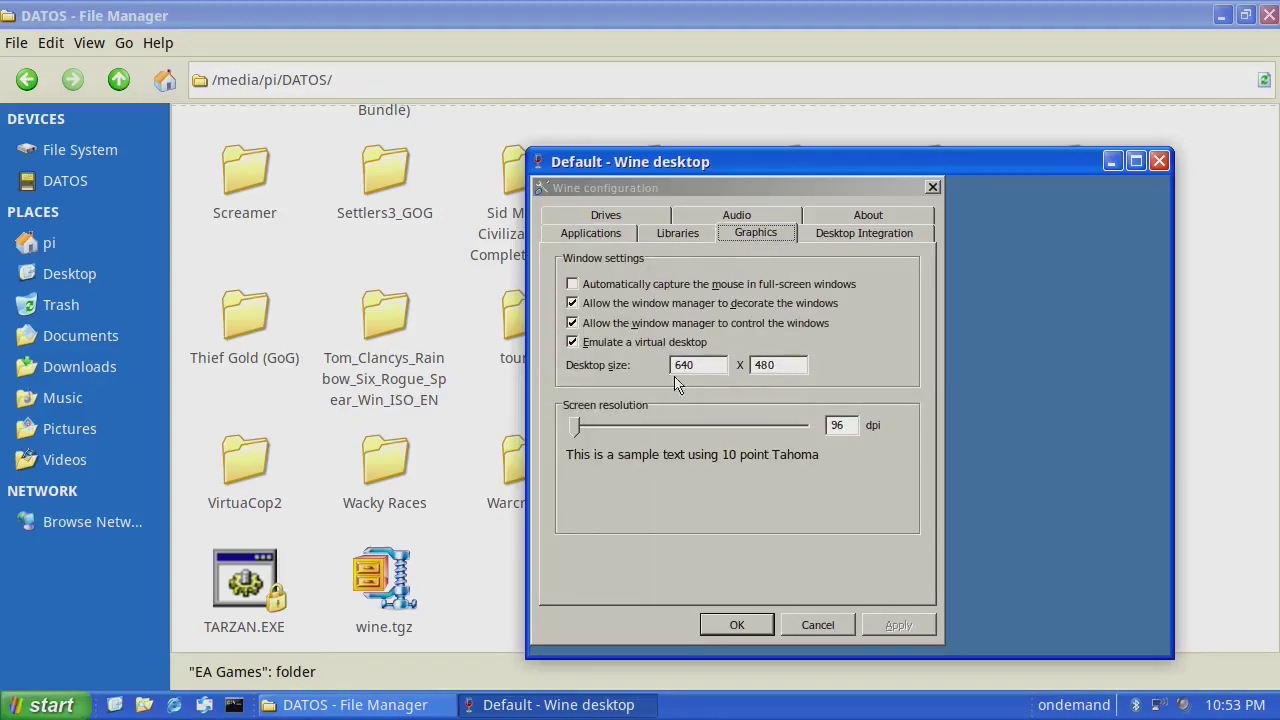
left_click(735, 624)
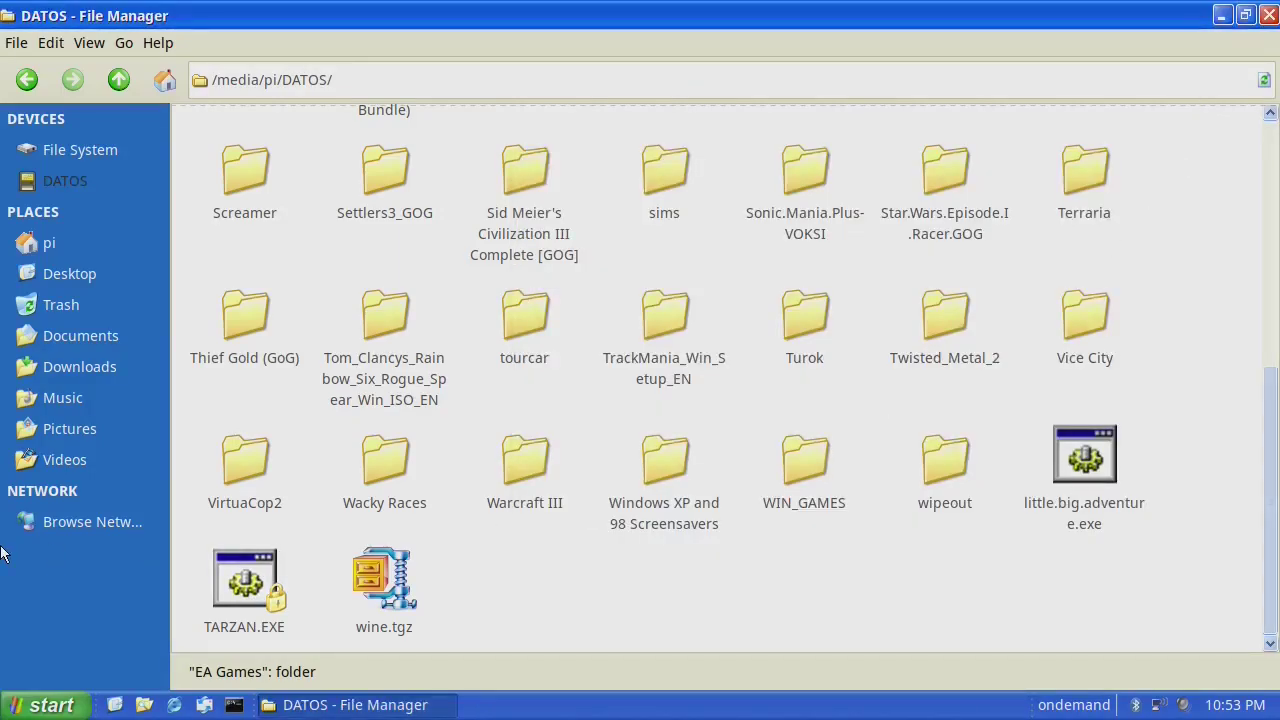
Open a terminal in the VirtuaCop2 folder and rerun the recalled wine command without a program.
double_click(218, 460)
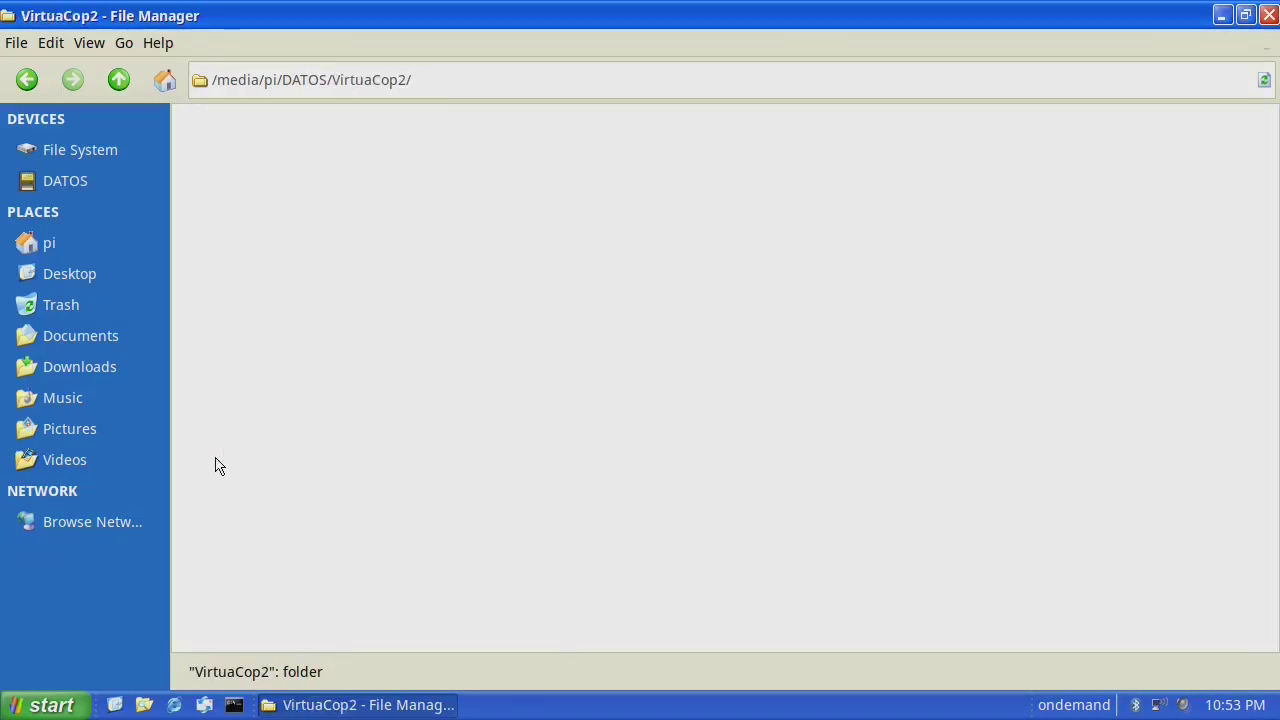
right_click(447, 389)
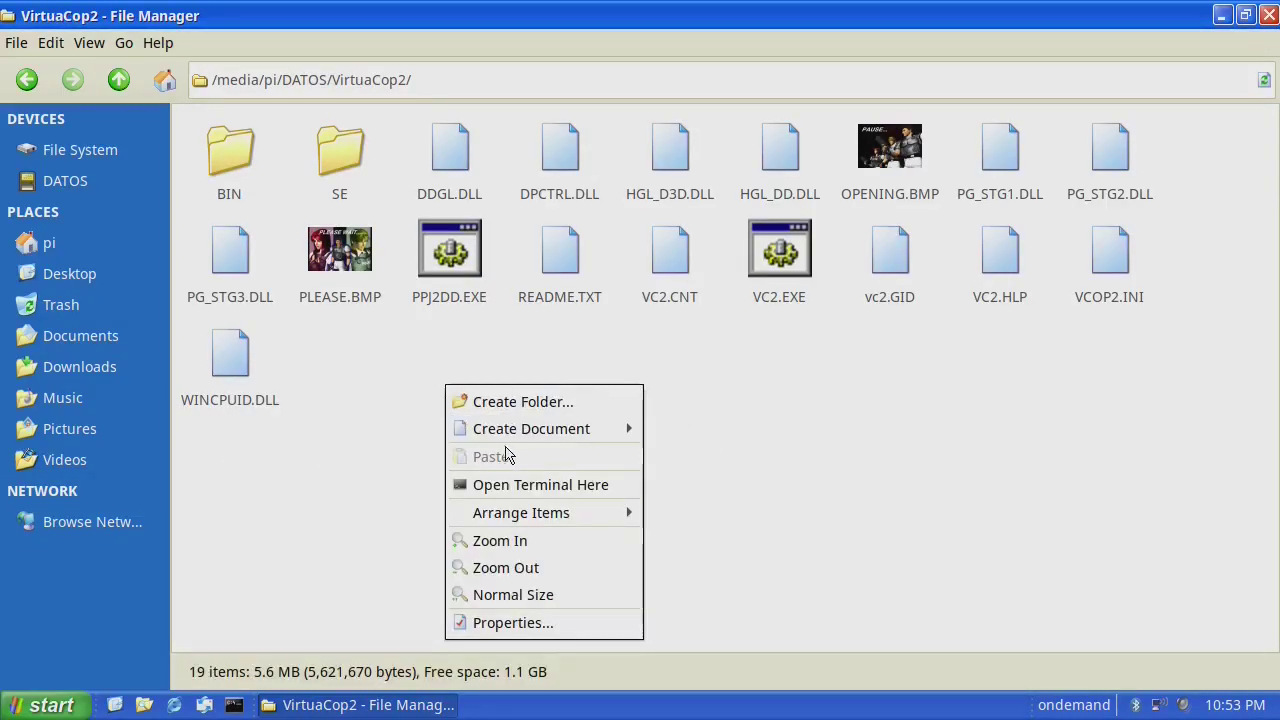
left_click(494, 481)
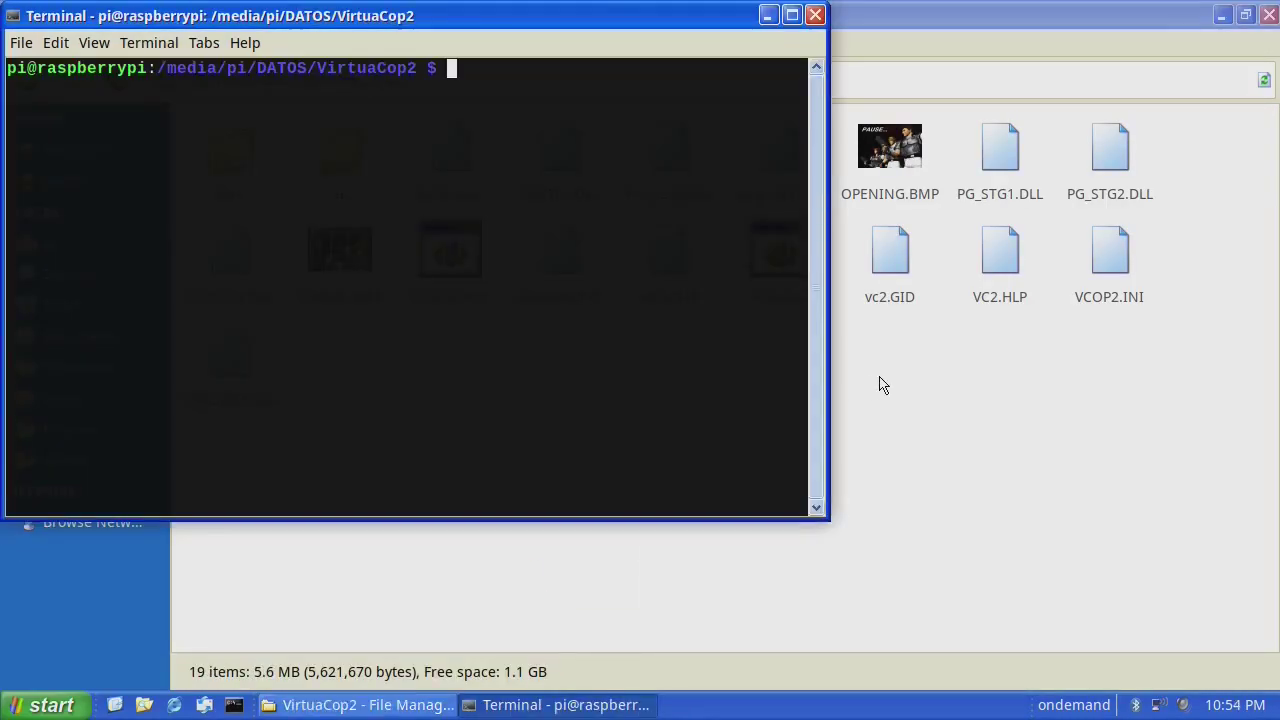
key("Up")
key("Up")
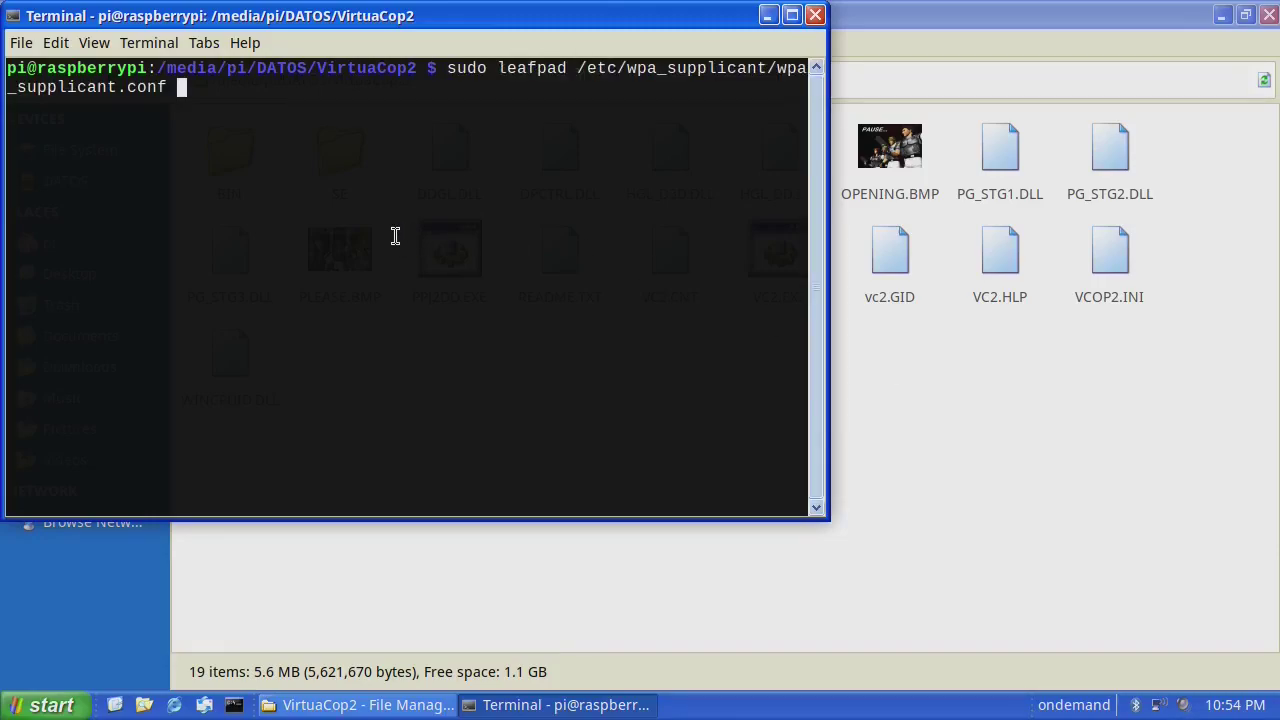
key("Up")
key("Up")
key("Up")
key("Up")
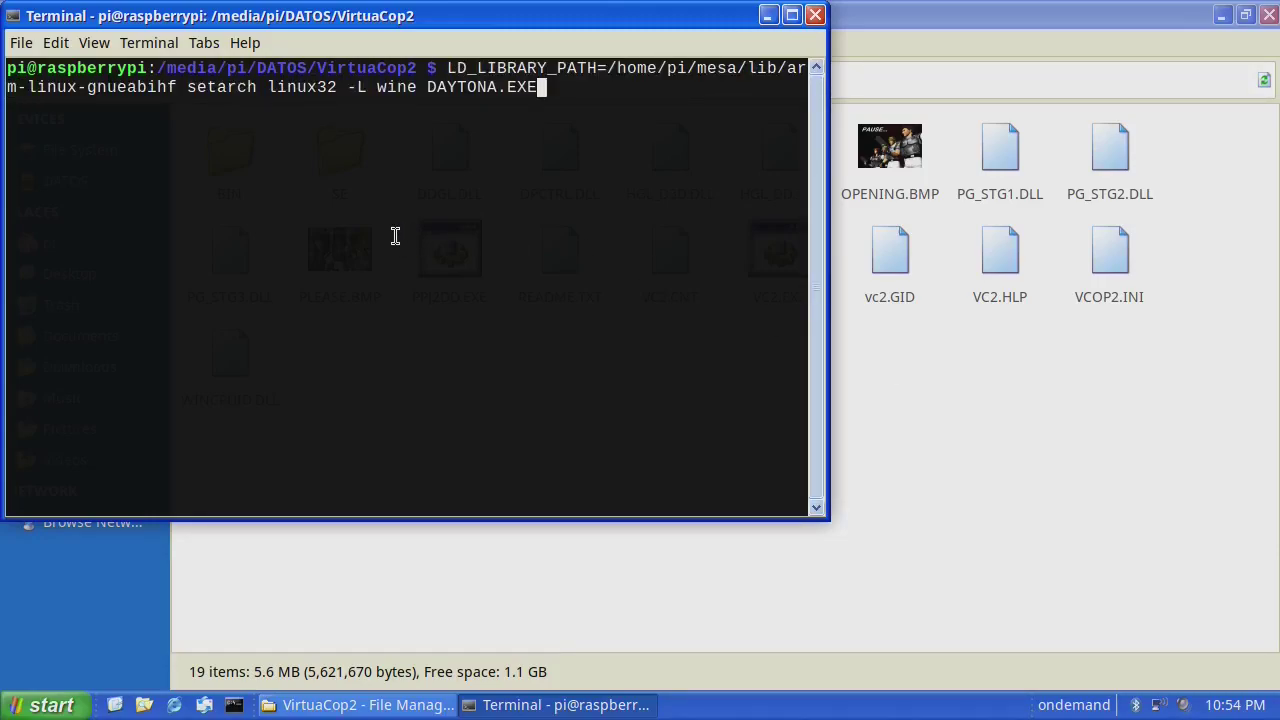
key("Up")
key("Down")
key("BackSpace")
key("BackSpace")
key("BackSpace")
key("BackSpace")
key("BackSpace")
key("BackSpace")
key("BackSpace")
key("BackSpace")
key("BackSpace")
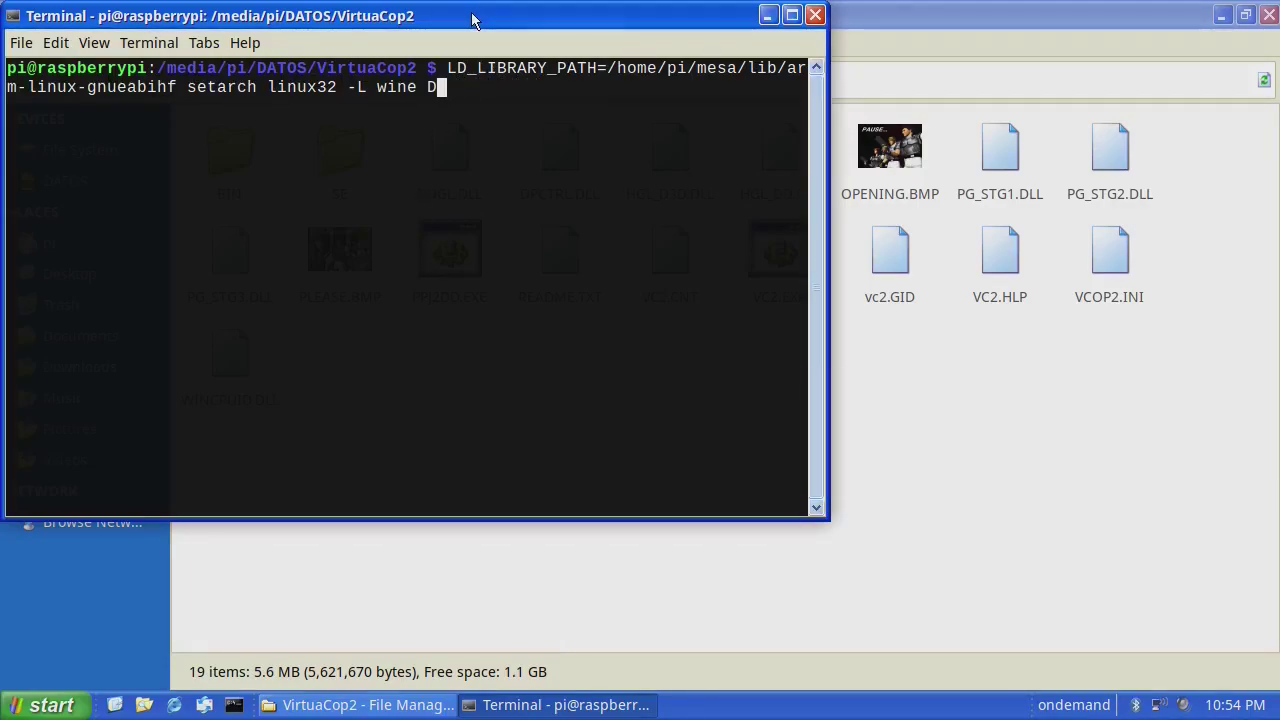
double_click(472, 19)
key("BackSpace")
key("Return")
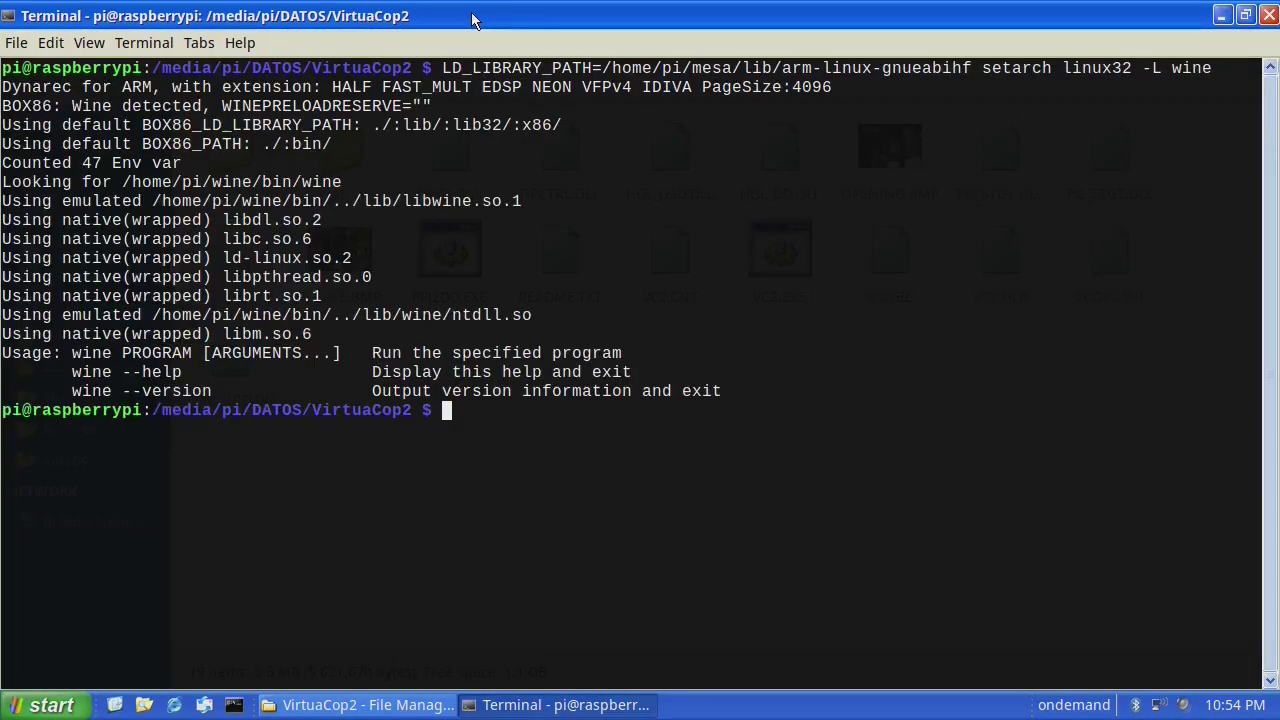
List the folder and launch PPJ2DD.EXE with the recalled LD_LIBRARY_PATH setarch wine command.
type("ls")
key("Return")
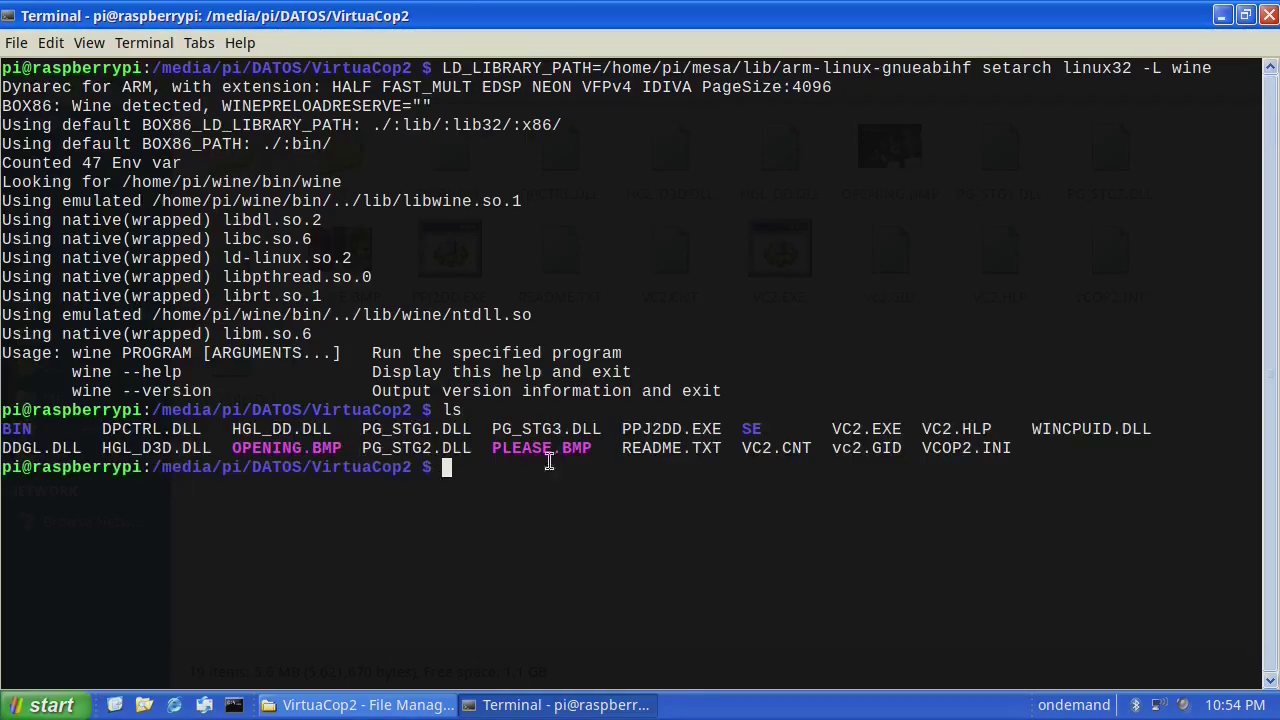
double_click(683, 428)
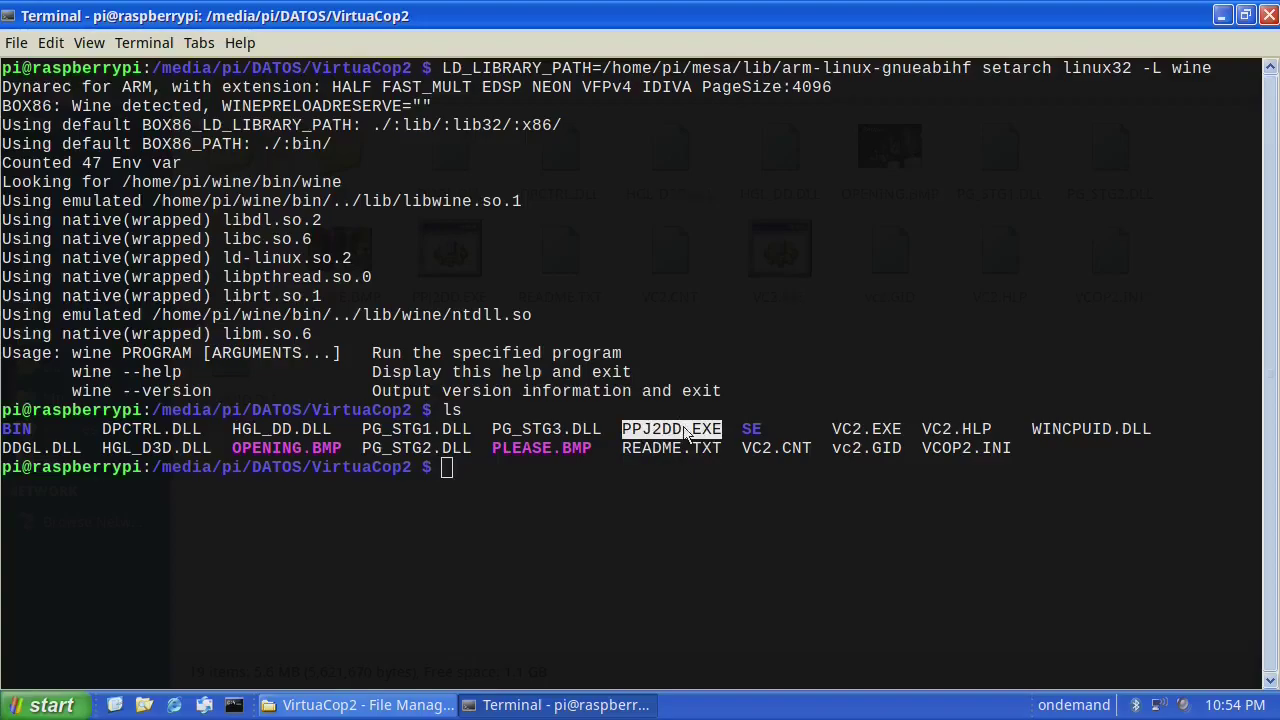
right_click(683, 428)
left_click(716, 200)
key("Up")
key("Up")
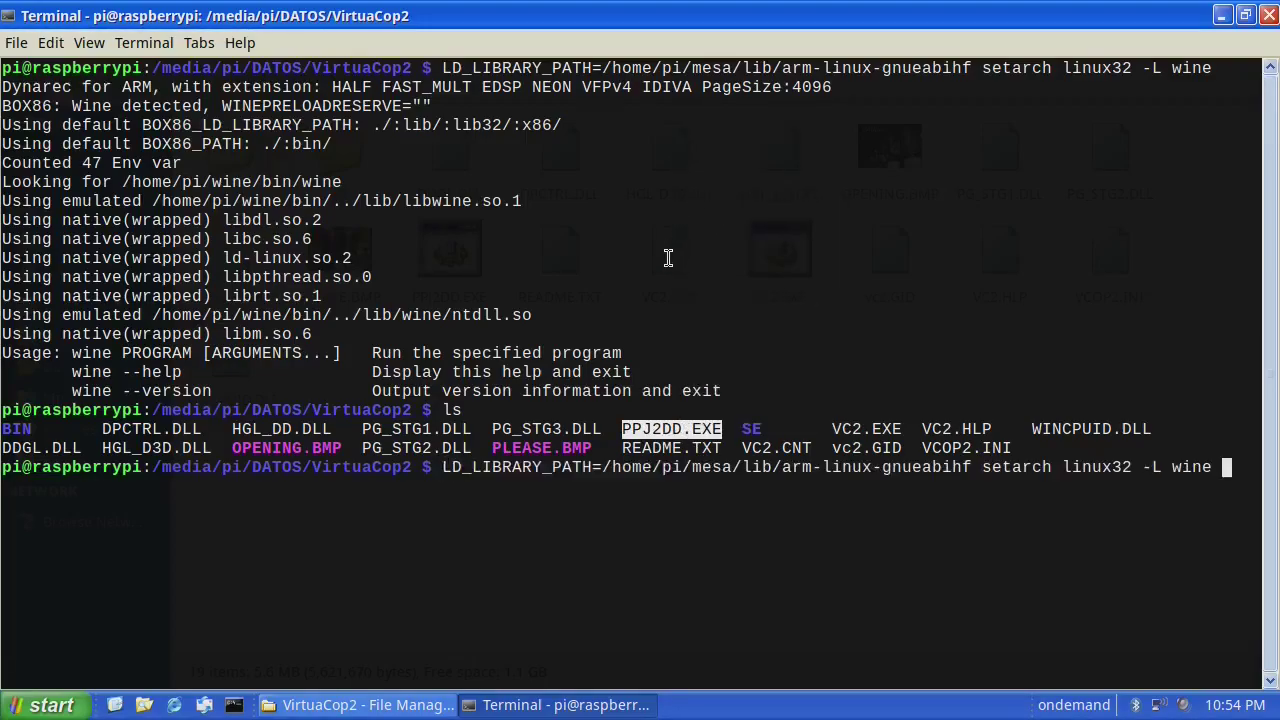
right_click(752, 260)
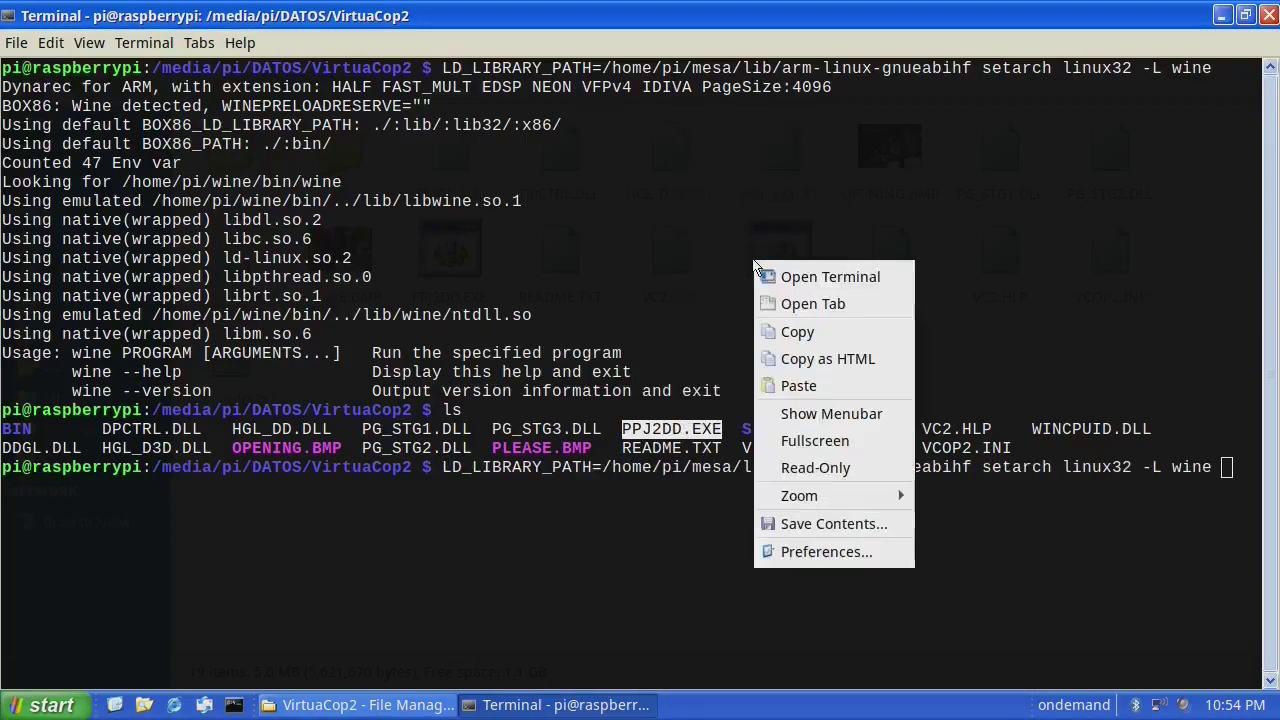
left_click(803, 376)
key("Return")
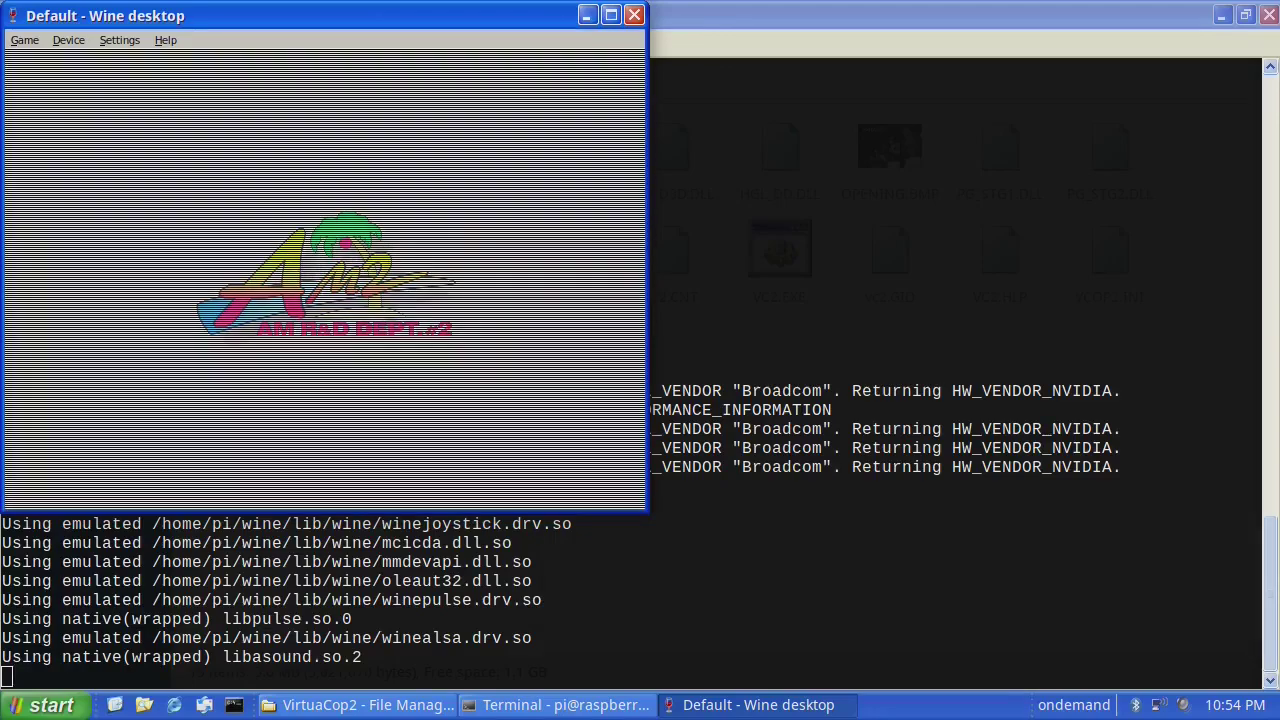
Advance past the Virtua Cop 2 title screen and pick the FILE 2 medium stage.
key("Return")
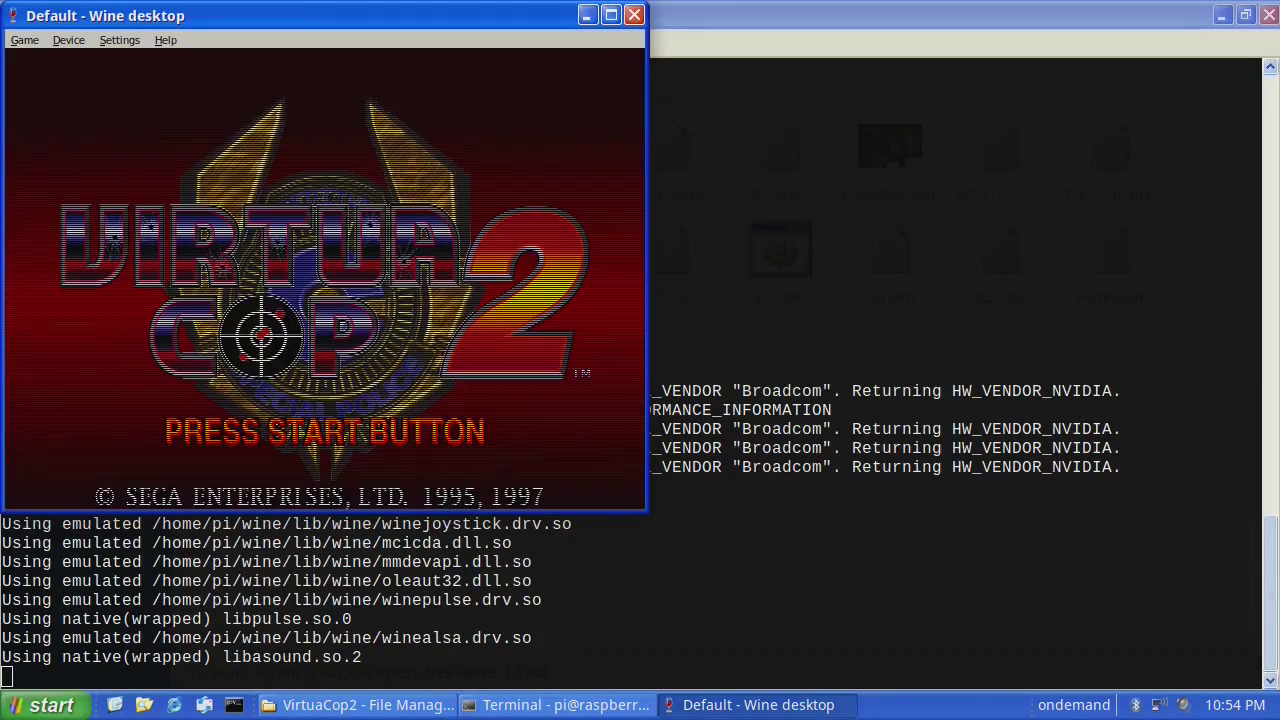
key("Return")
key("Return")
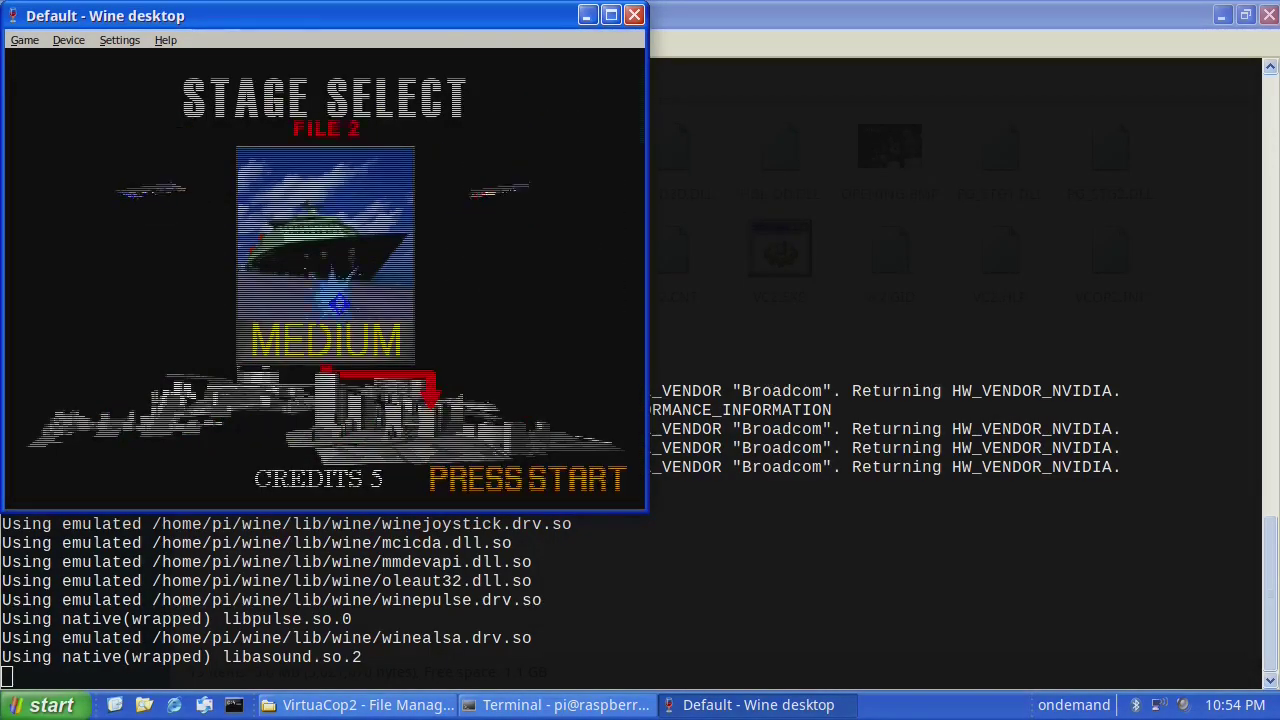
left_click(339, 303)
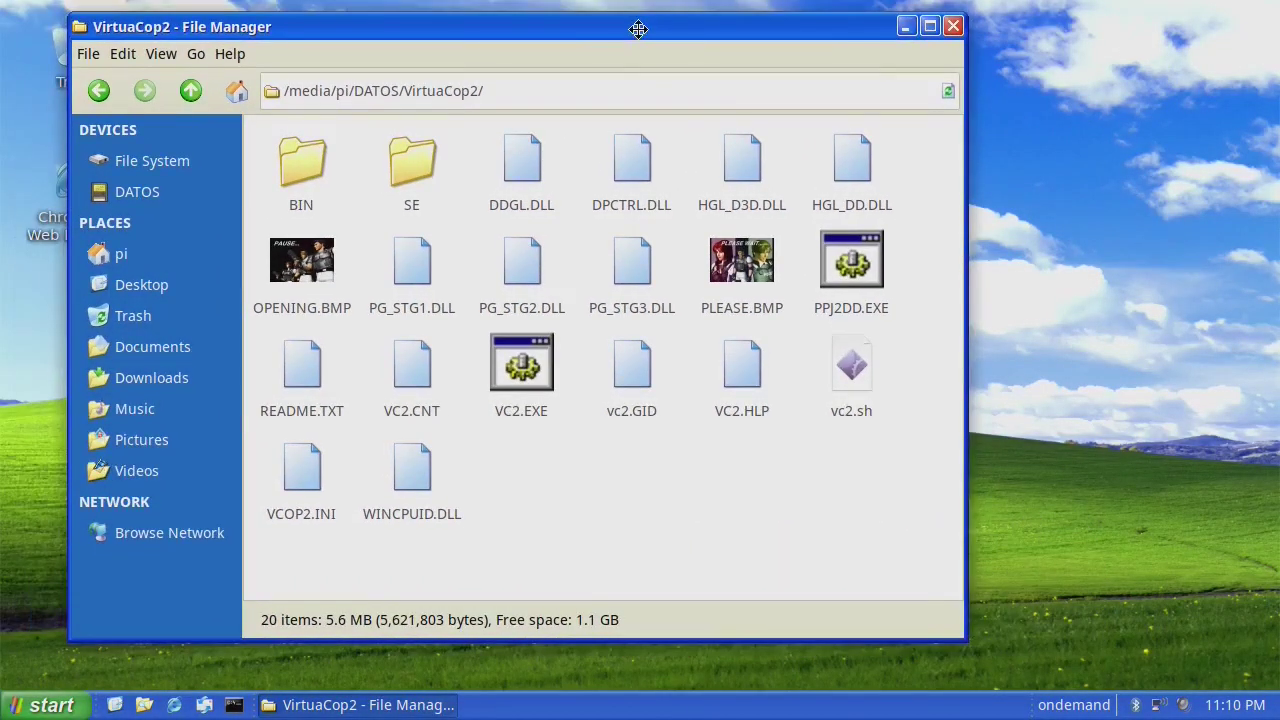
Open the vc2.sh script in Leafpad.
right_click(840, 401)
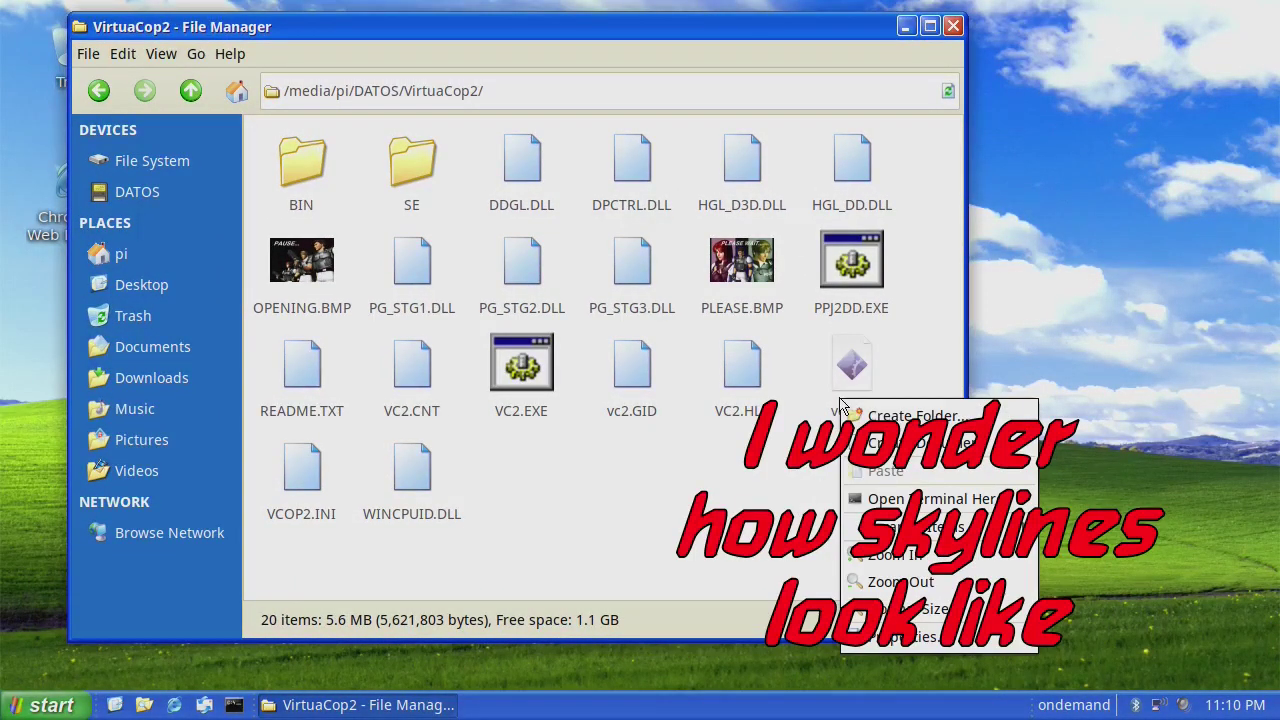
left_click(846, 372)
right_click(852, 366)
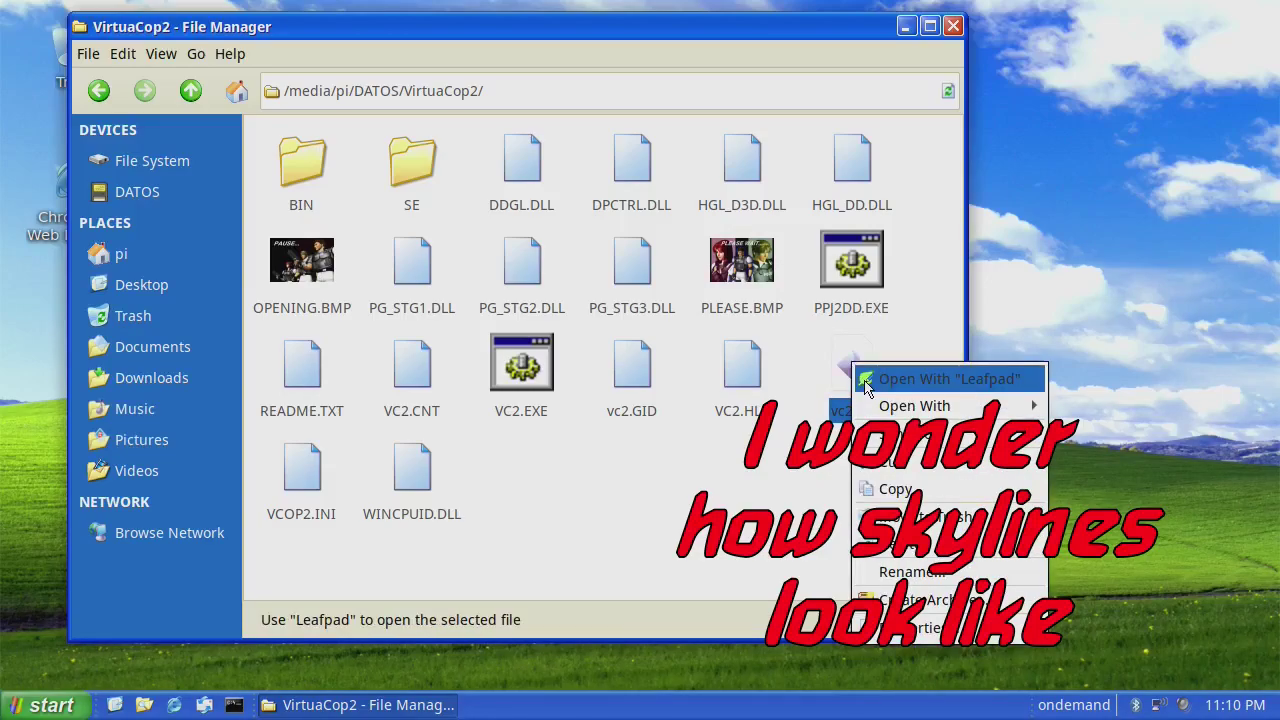
left_click(864, 378)
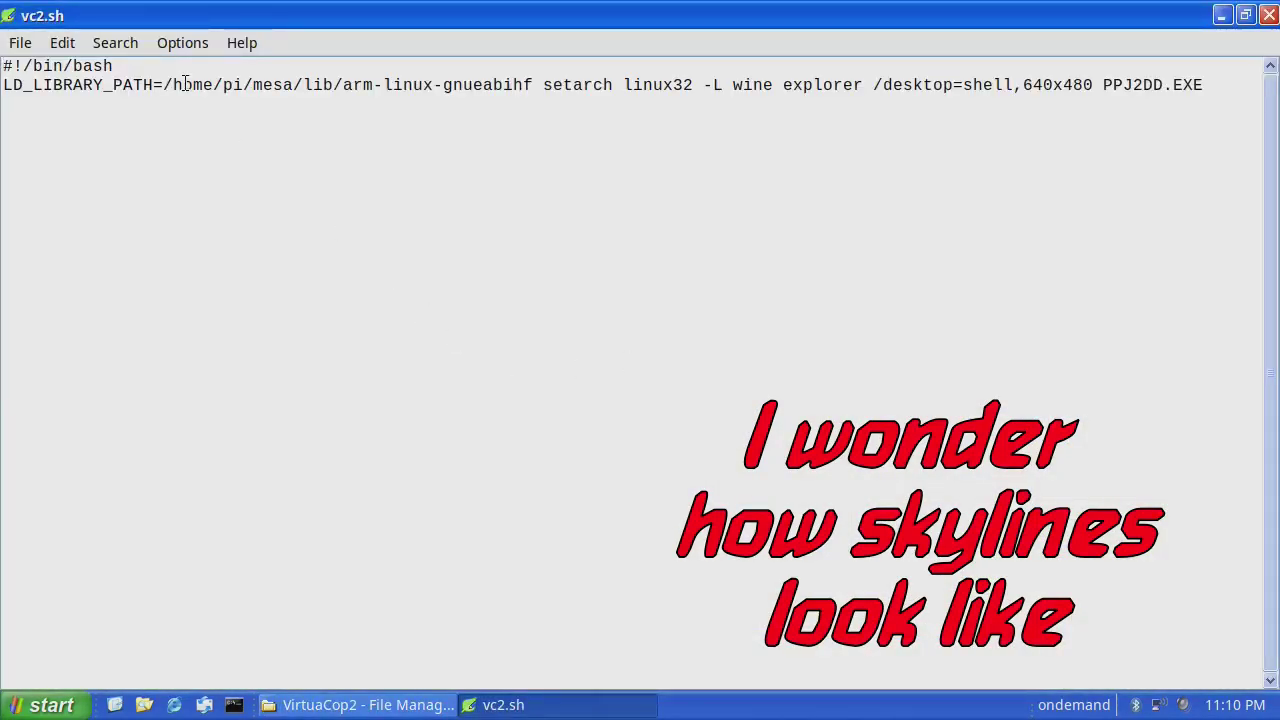
Highlight the launch line's /desktop=shell,640x480 virtual desktop setting.
left_click_drag(113, 66, 3, 66)
triple_click(107, 86)
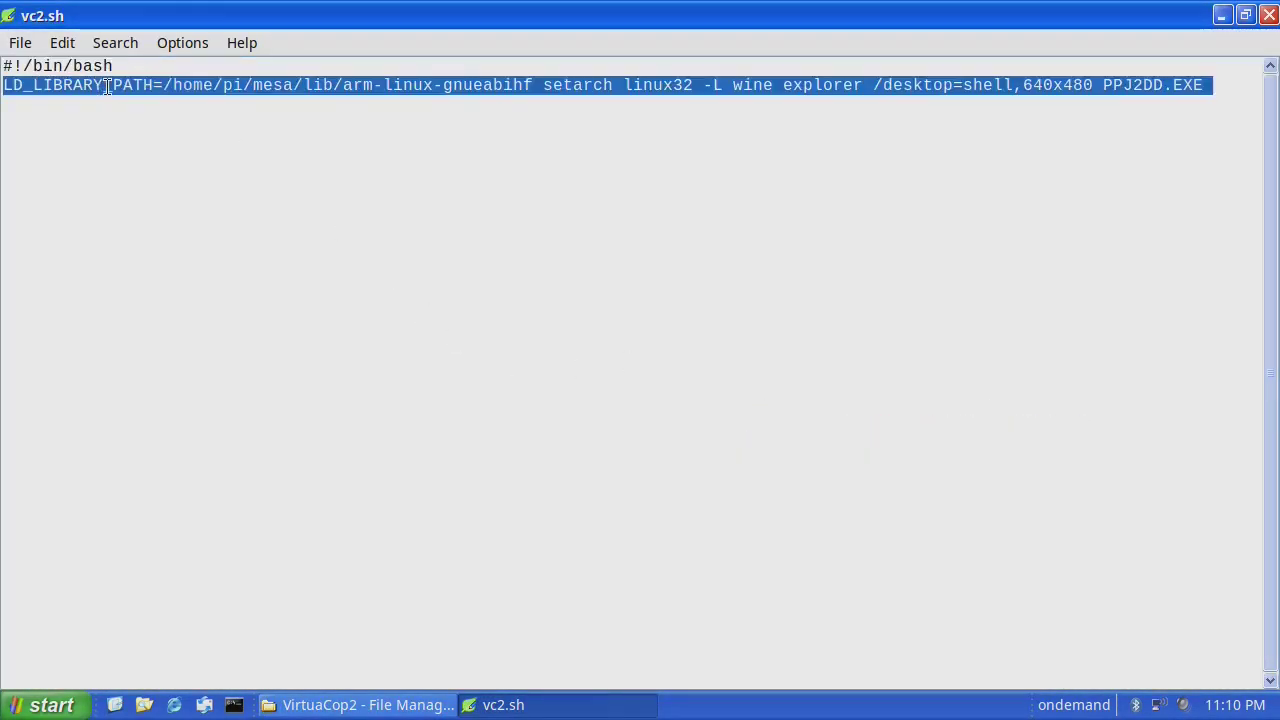
left_click(639, 90)
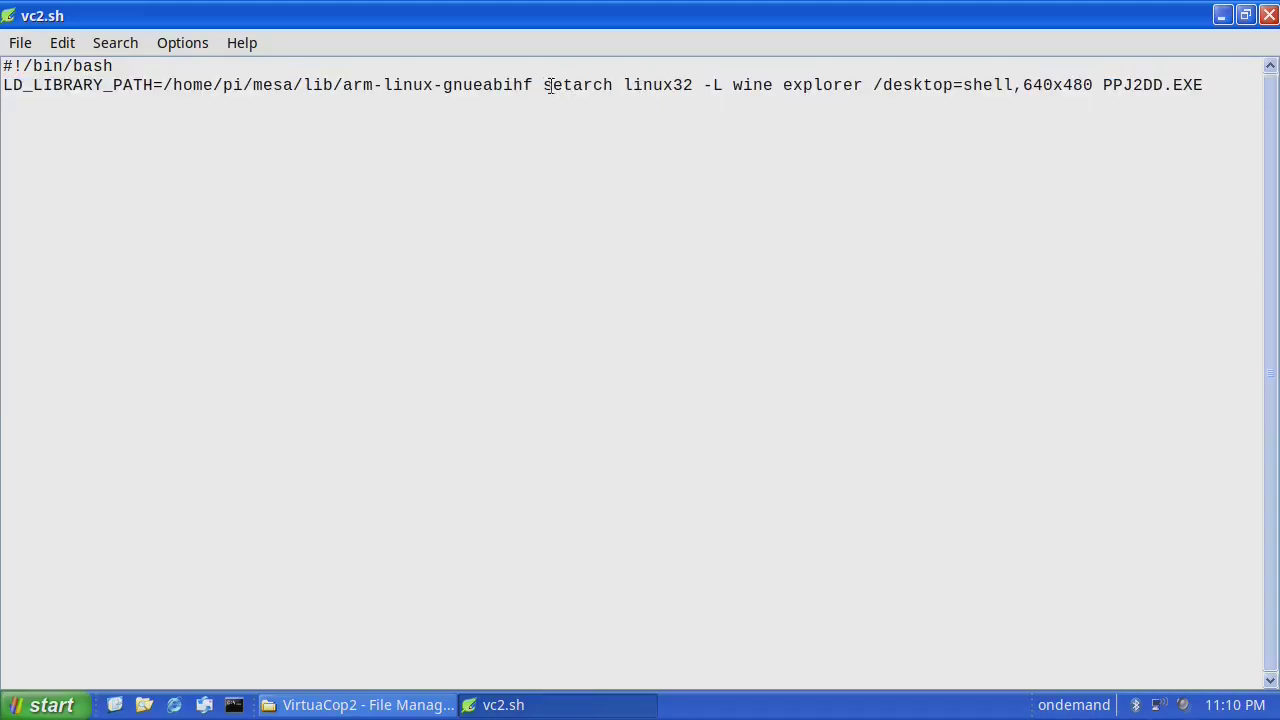
left_click_drag(209, 86, 1120, 88)
left_click(983, 168)
left_click(8, 708)
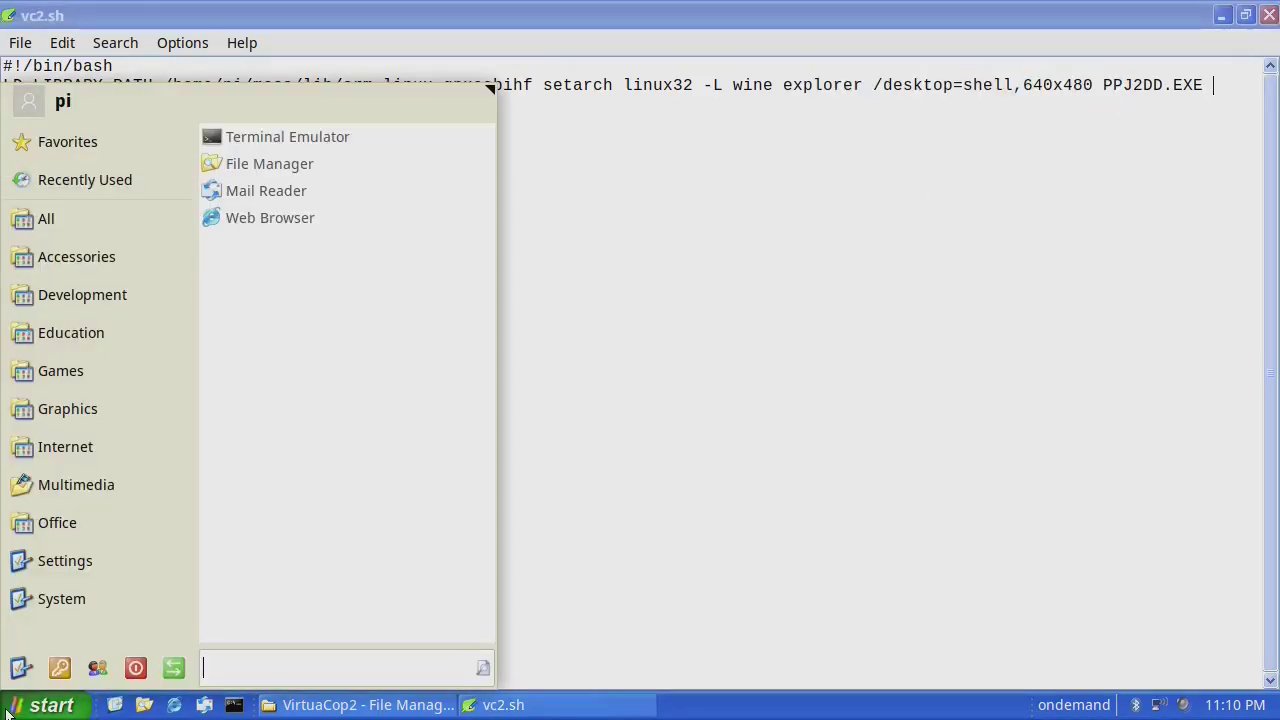
type("winecfg")
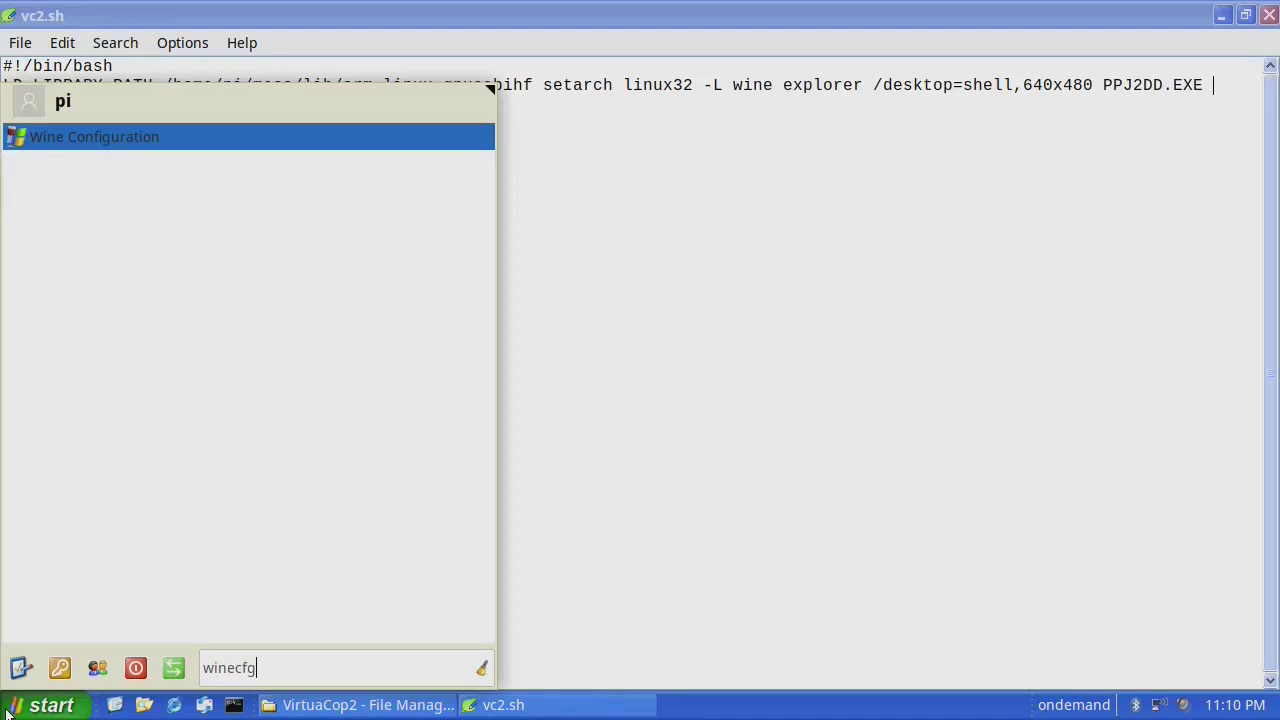
key("Return")
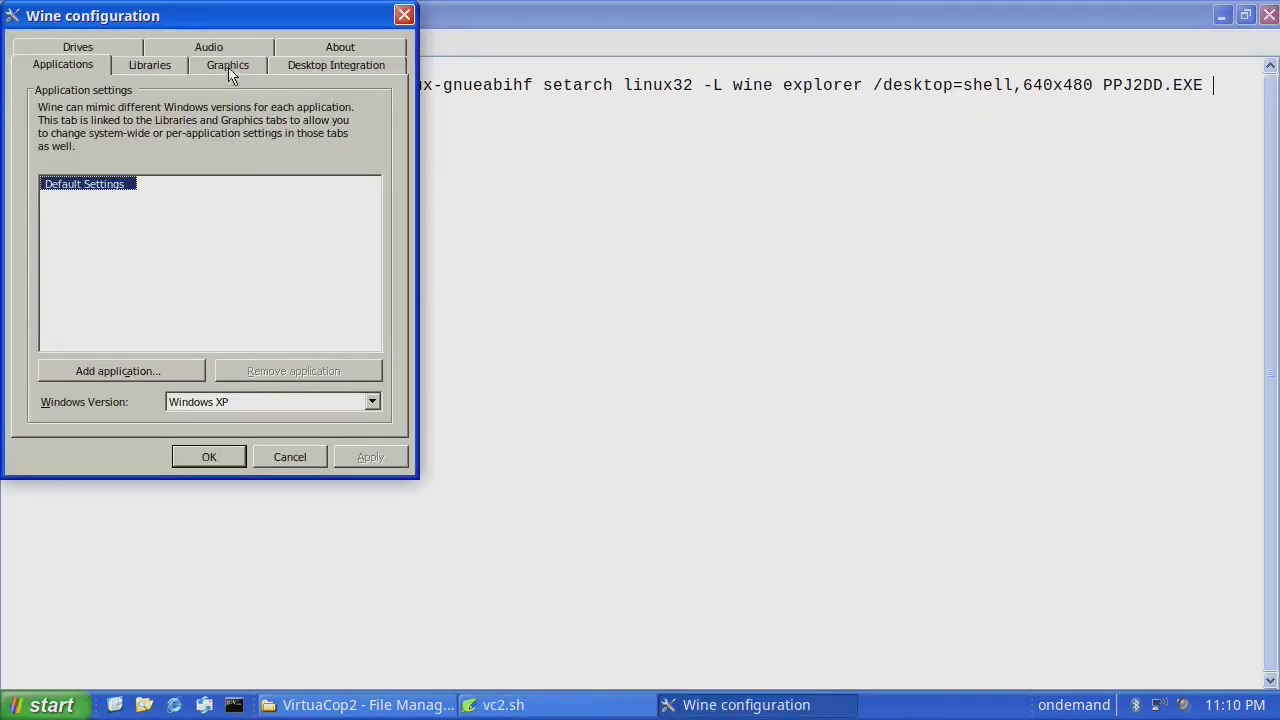
left_click(228, 66)
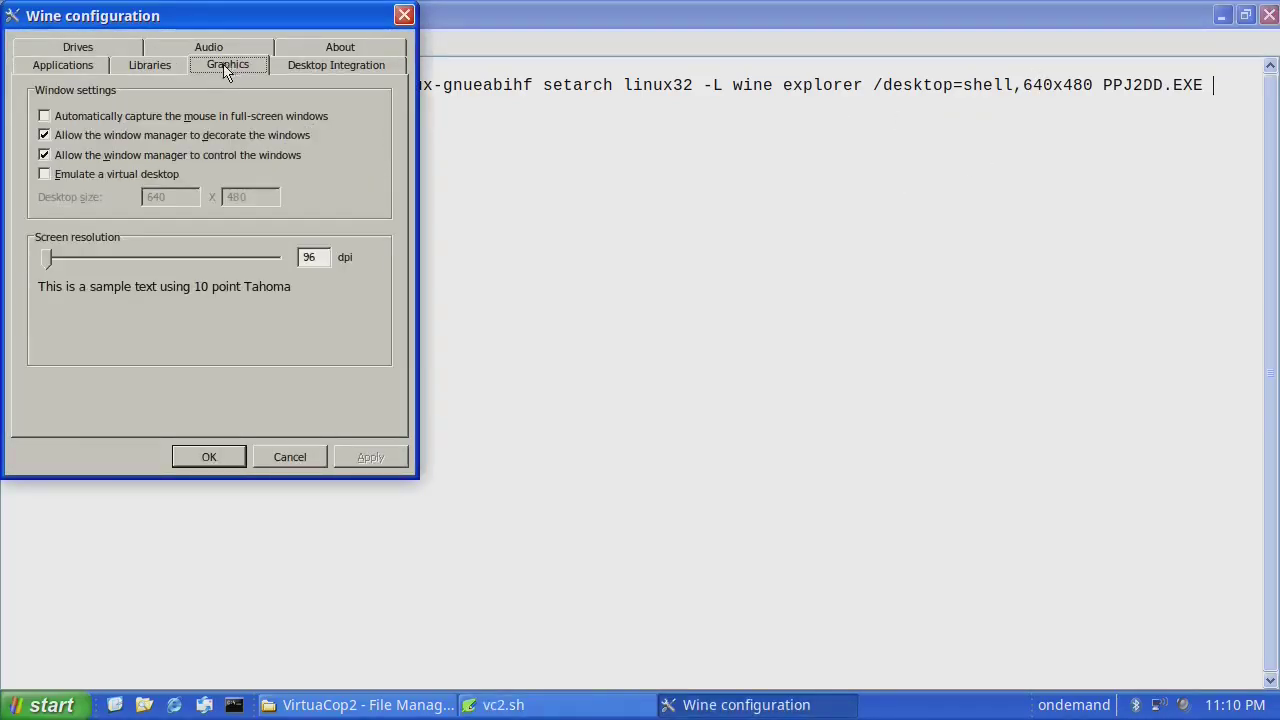
left_click(404, 14)
left_click_drag(724, 84, 1189, 84)
left_click(1126, 138)
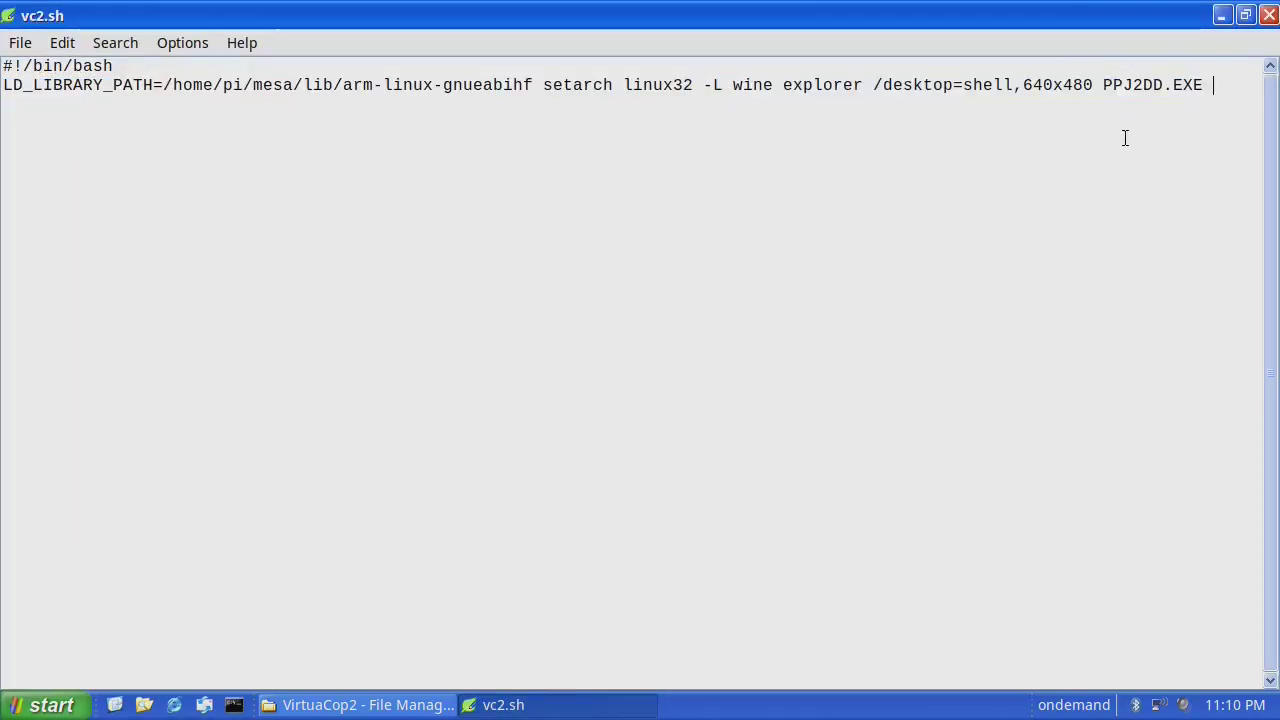
Close Leafpad and open a terminal in the VirtuaCop2 folder.
left_click(1269, 15)
right_click(543, 556)
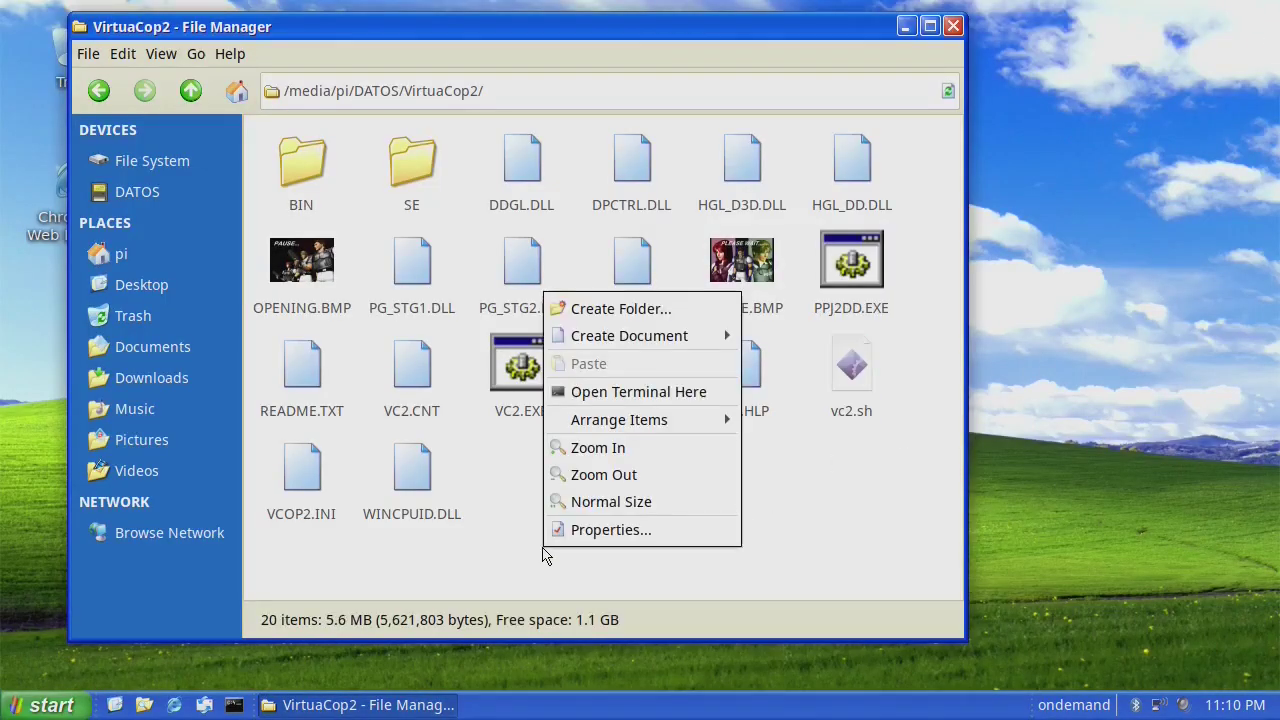
left_click(628, 391)
Run sudo chmod +x vc2.sh to make the script executable, then close the terminal.
type("sudo chmod +x")
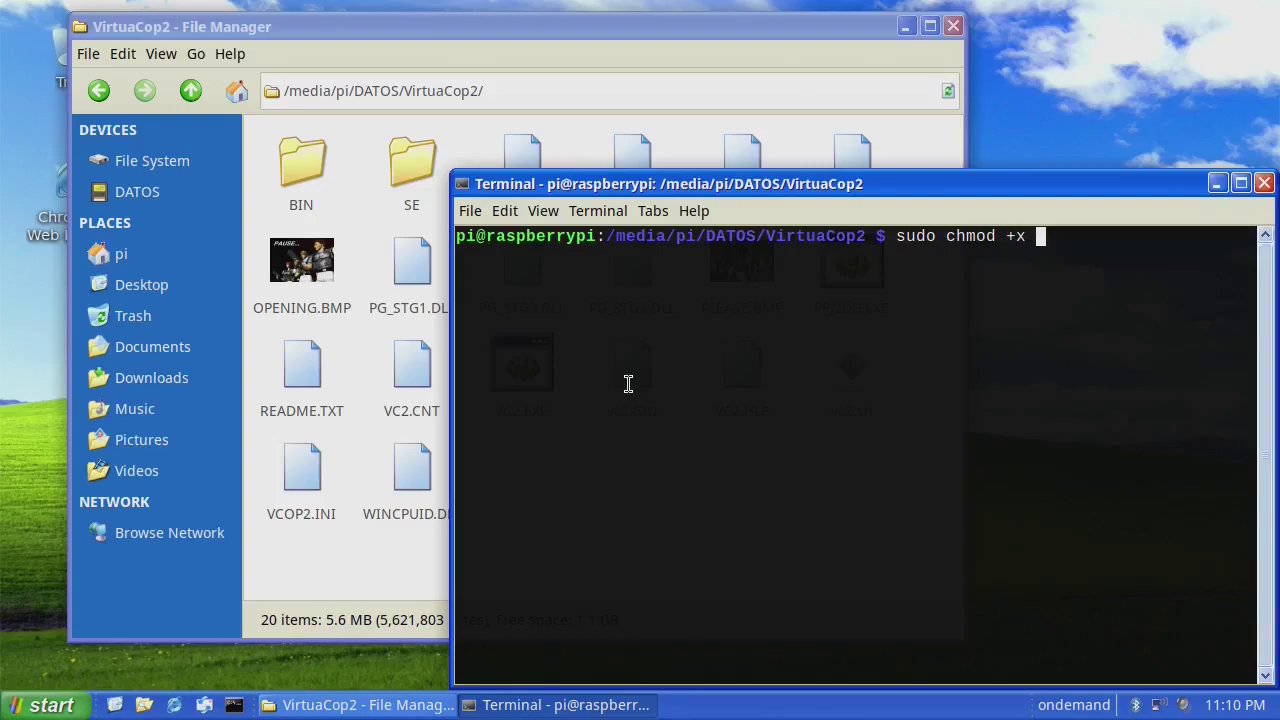
type(" vc")
key("Tab")
key("Tab")
type("sh")
key("Return")
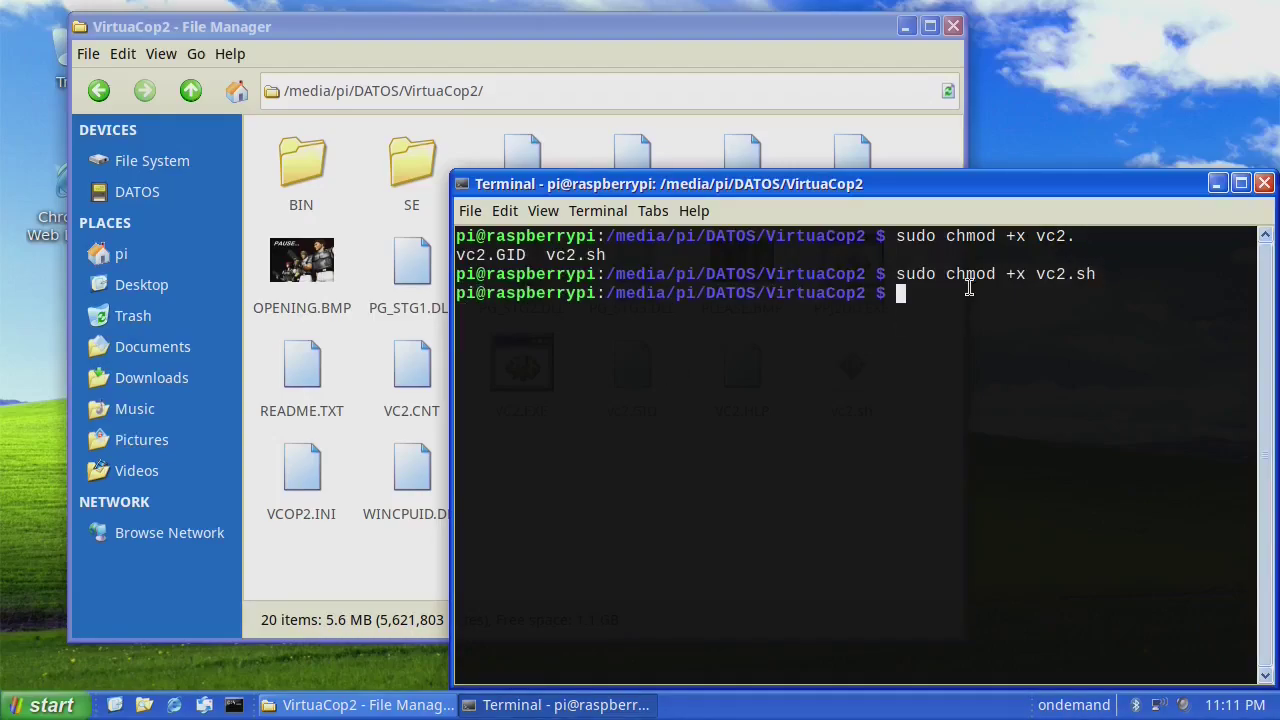
left_click(1264, 183)
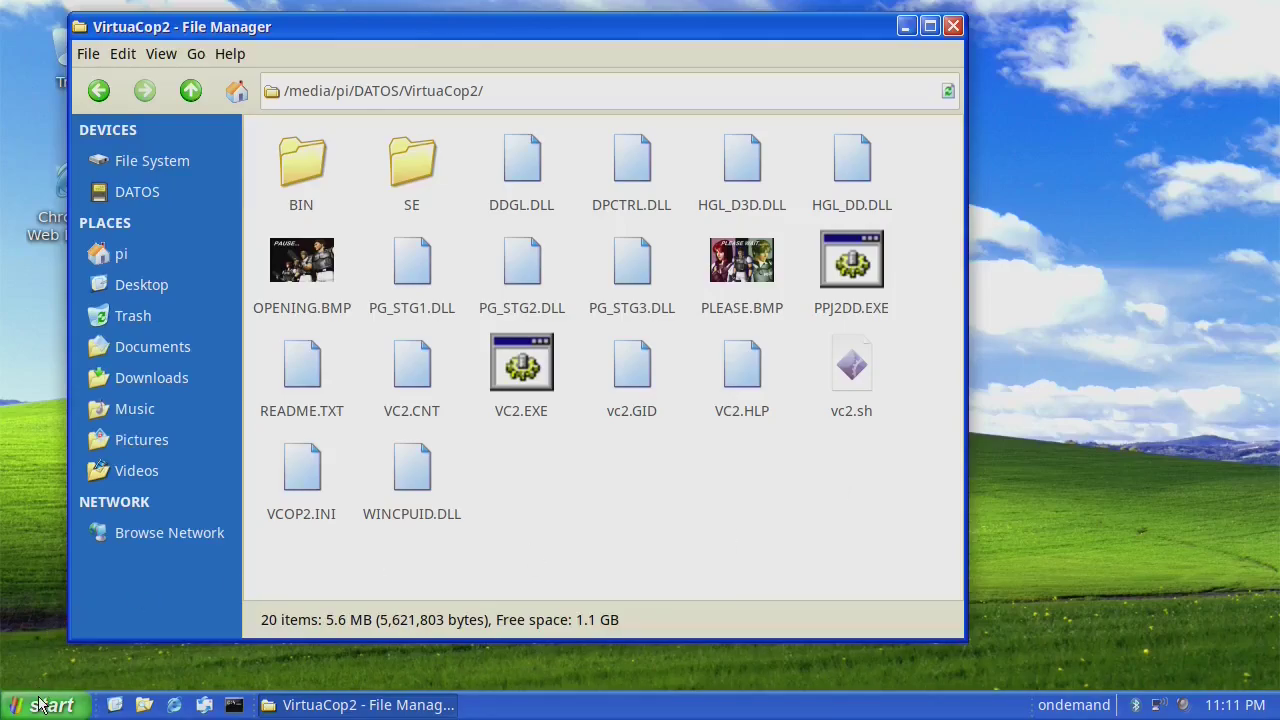
Start a new desktop launcher and move its form to the right.
right_click(1144, 288)
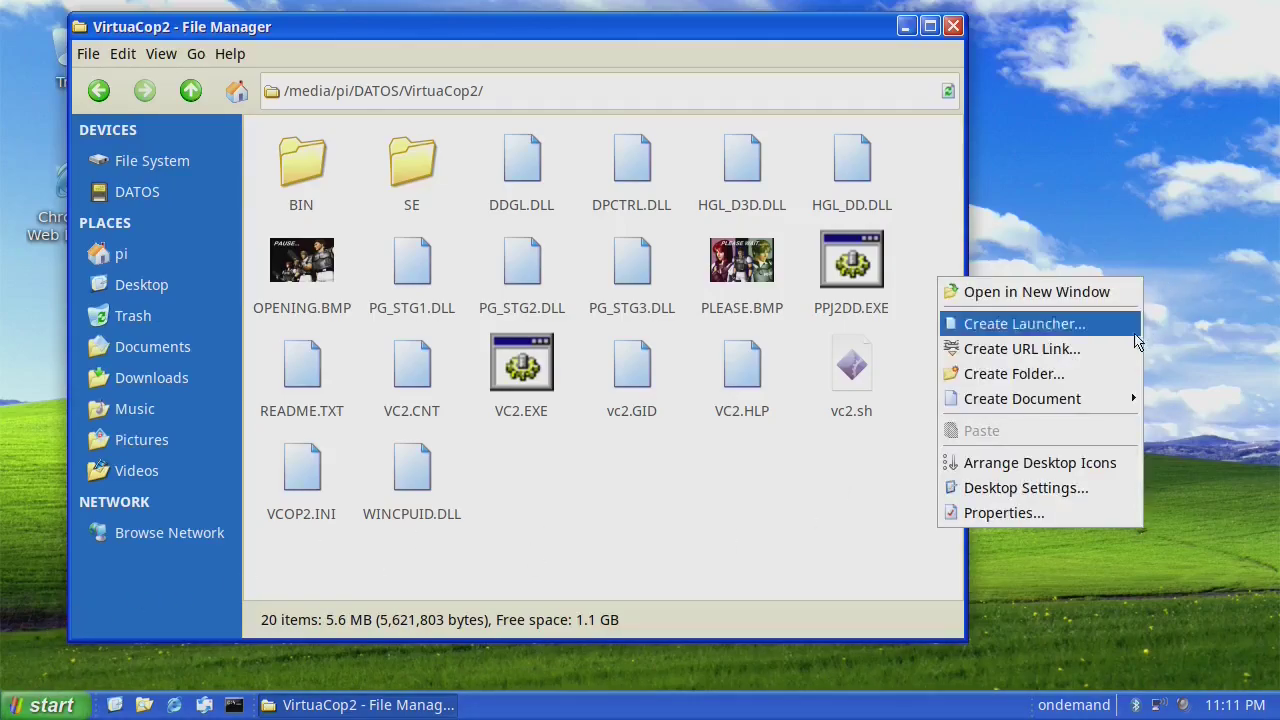
left_click(1120, 322)
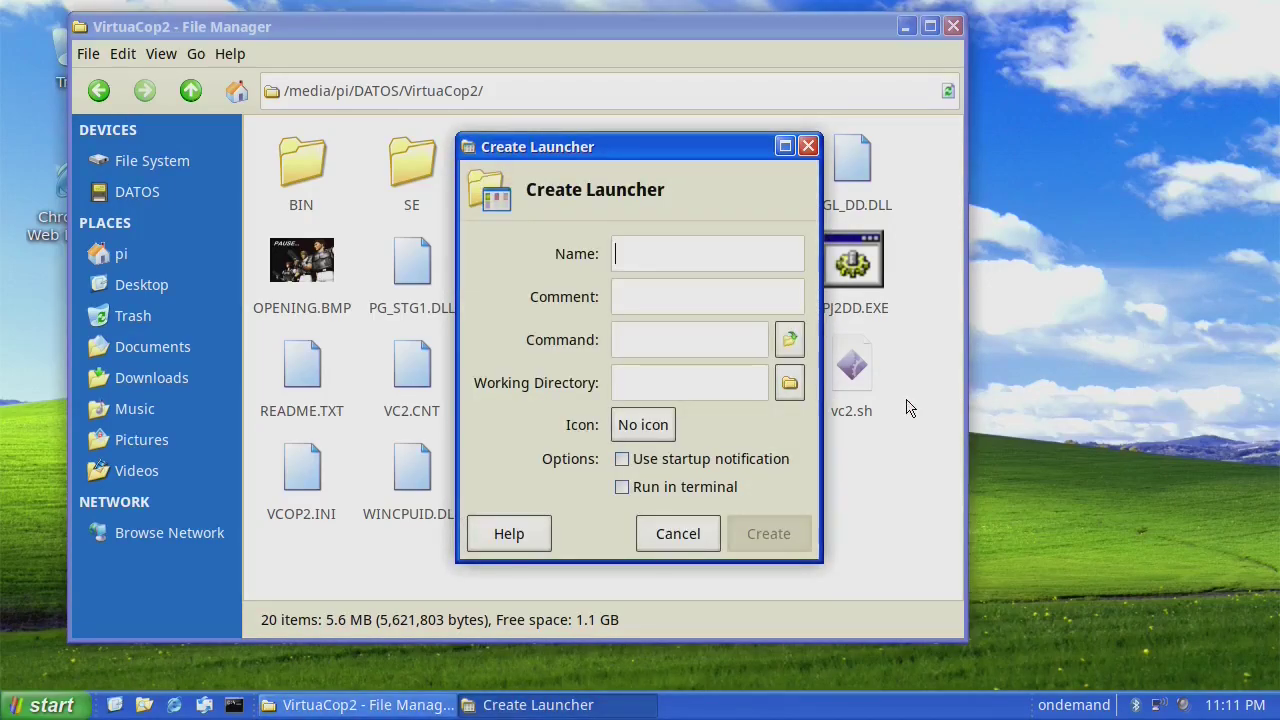
left_click_drag(723, 148, 1173, 214)
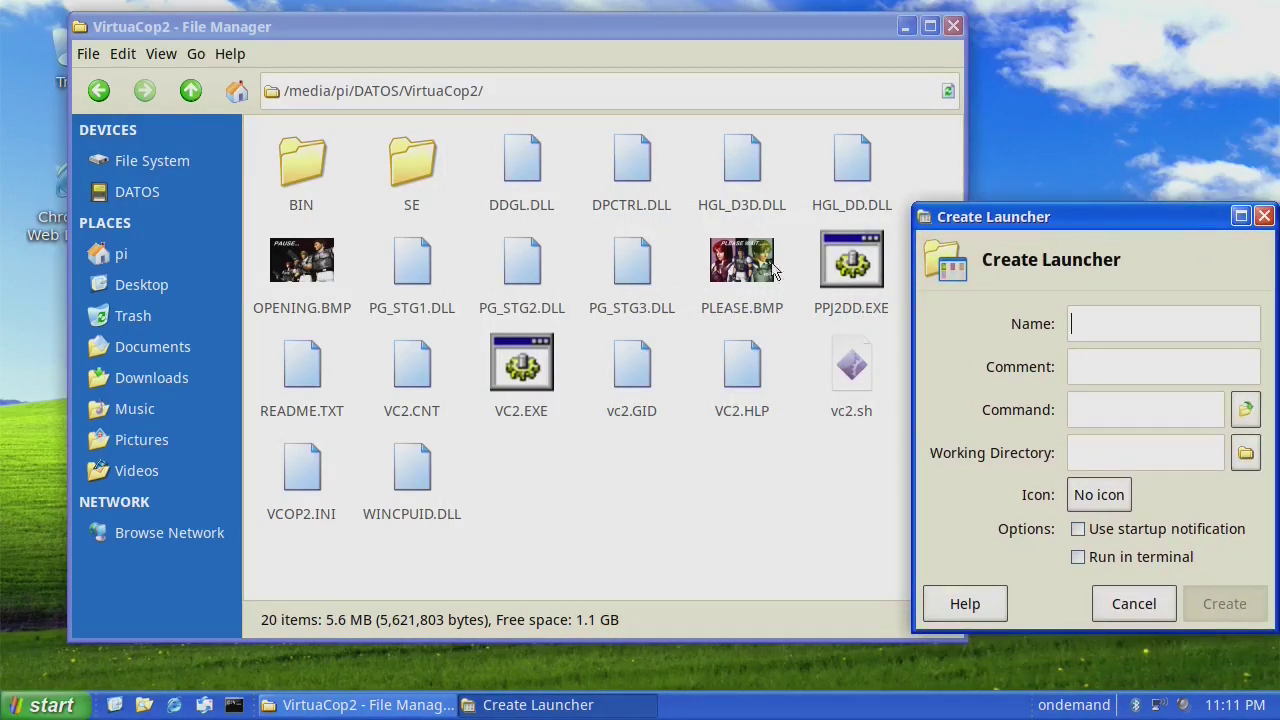
Browse the BIN folder, PLEASE.BMP and the SE folder for a suitable icon.
left_click(735, 276)
left_click(681, 515)
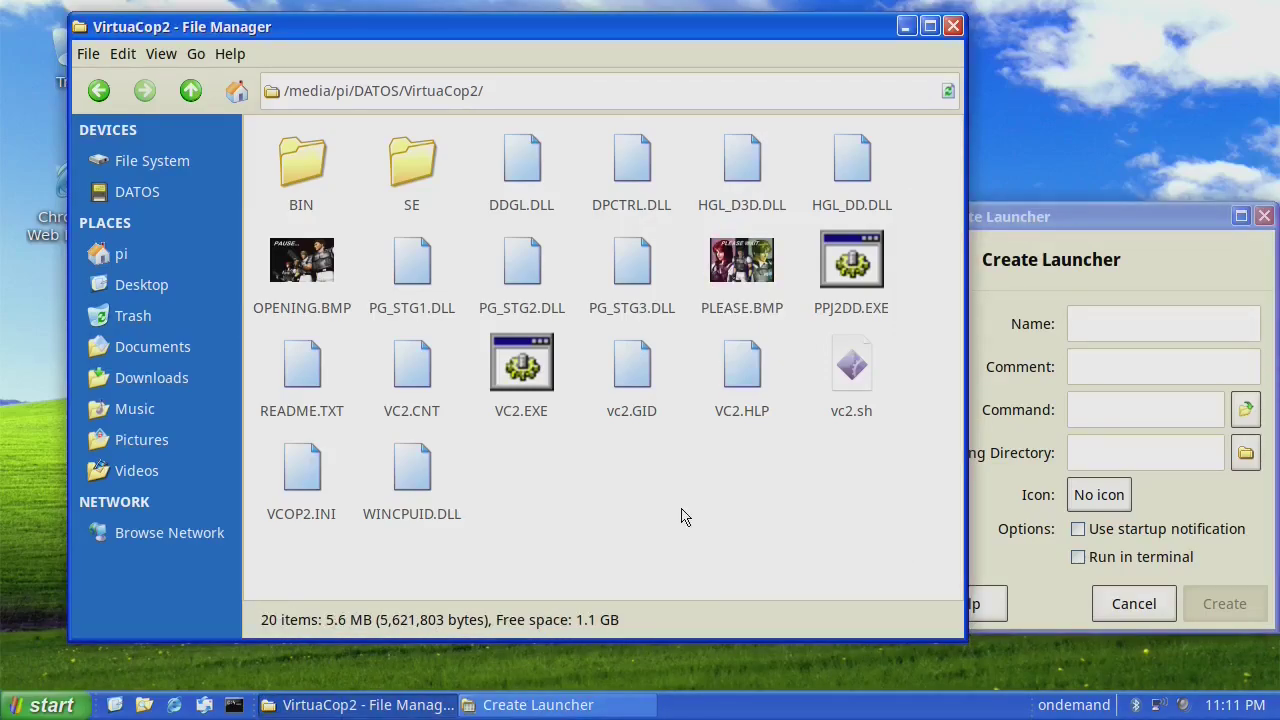
double_click(336, 194)
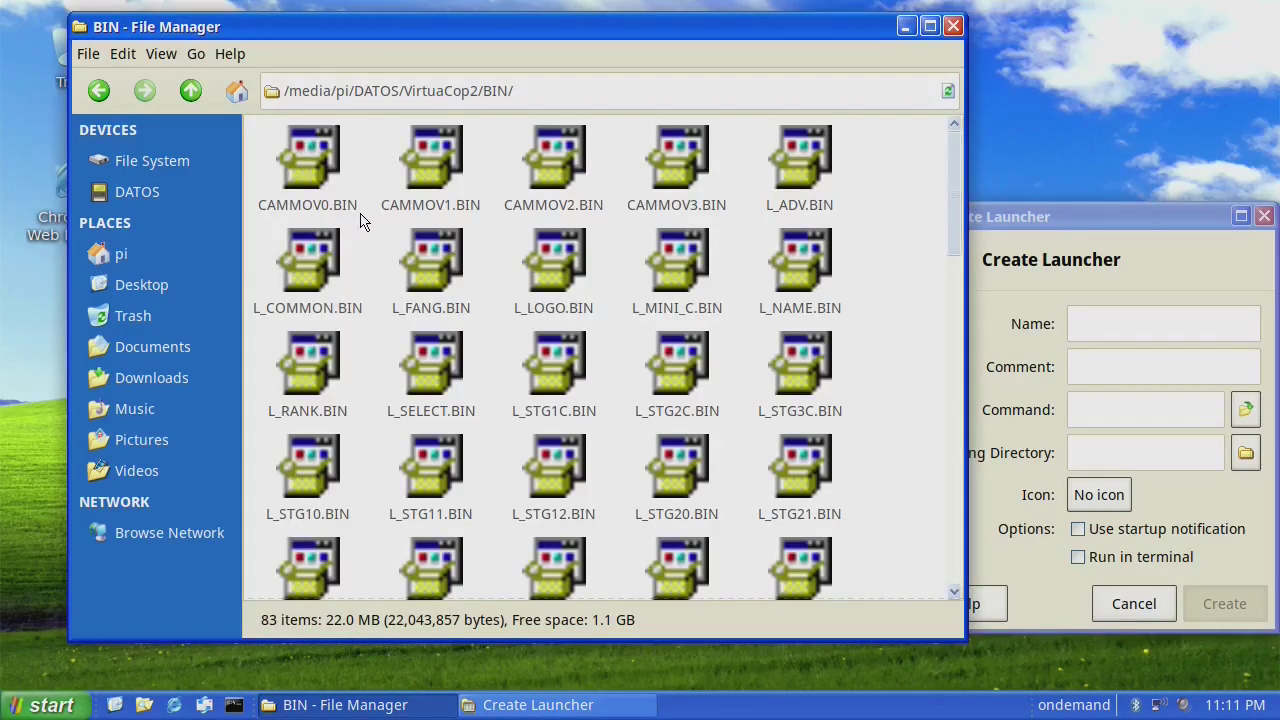
scroll(370, 240, "down", 5)
scroll(377, 273, "down", 5)
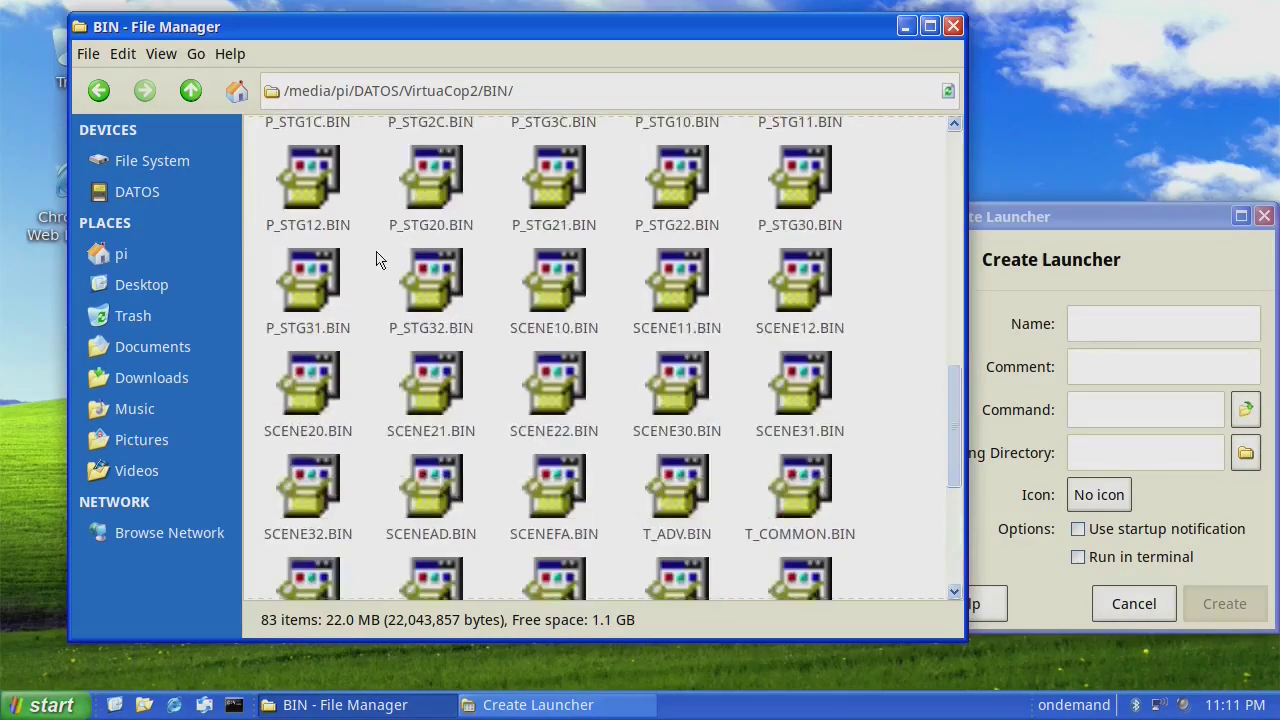
left_click(190, 91)
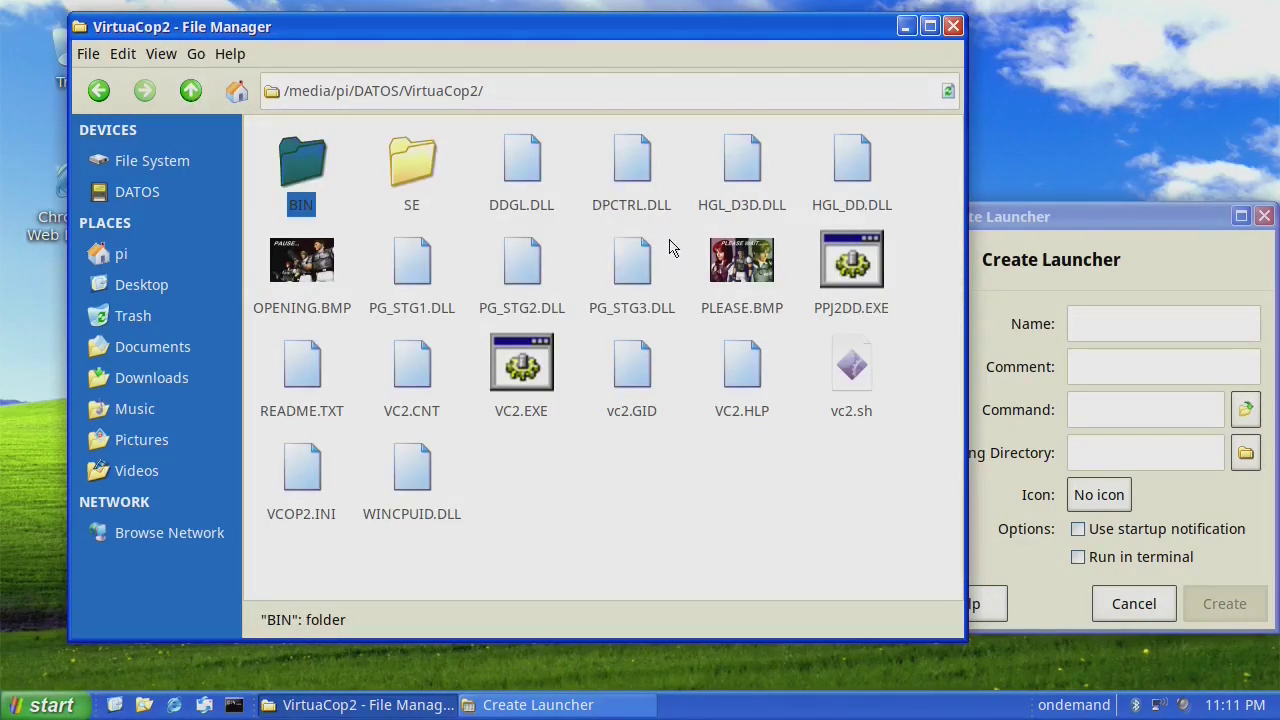
double_click(712, 256)
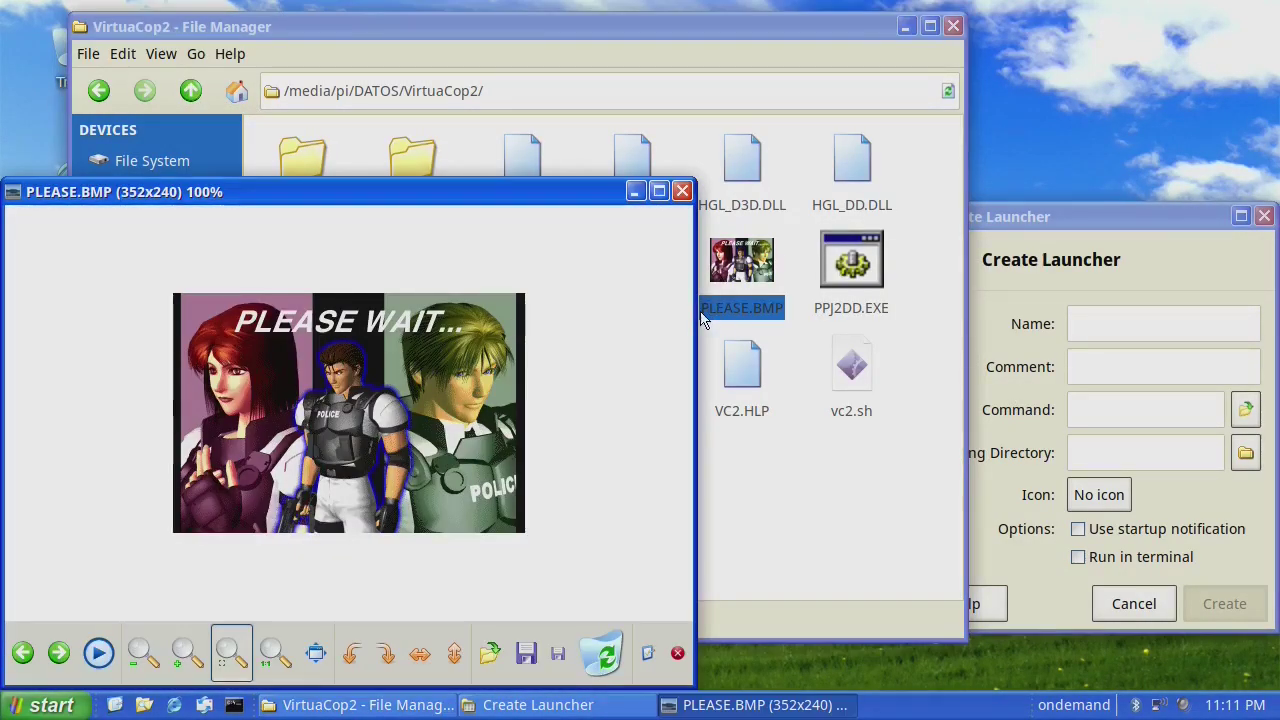
left_click(683, 191)
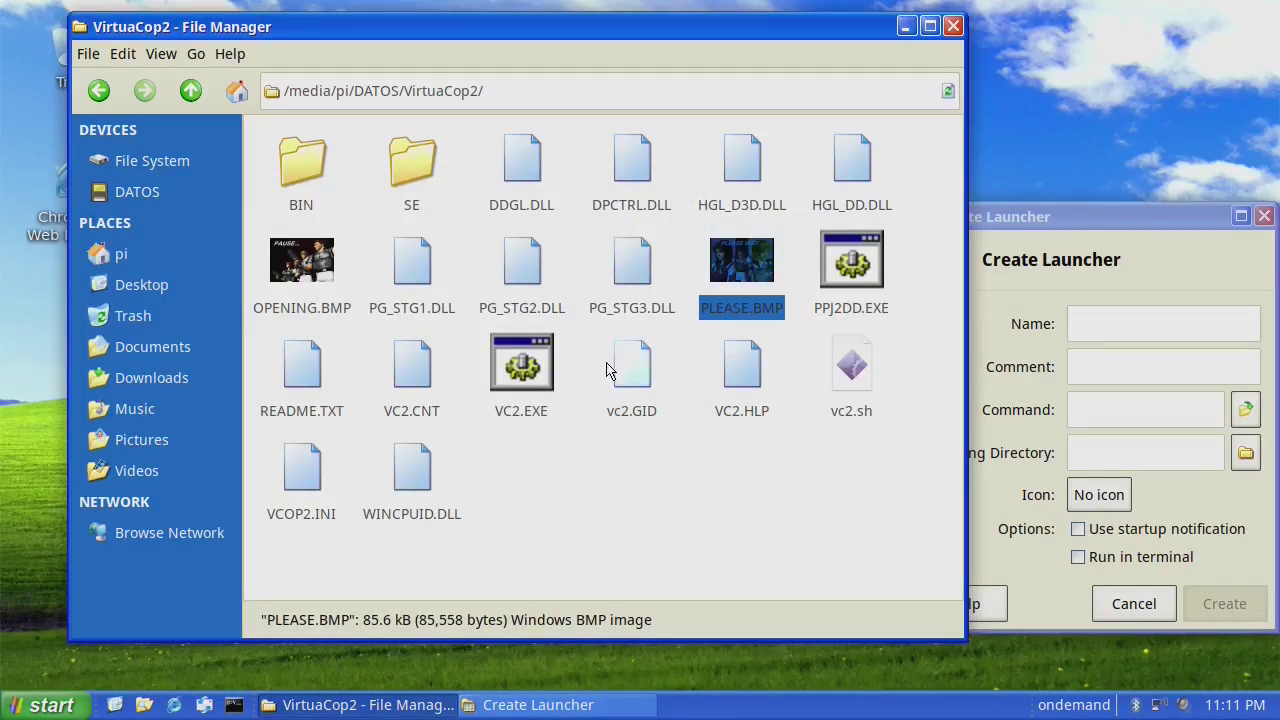
left_click(292, 275)
double_click(400, 163)
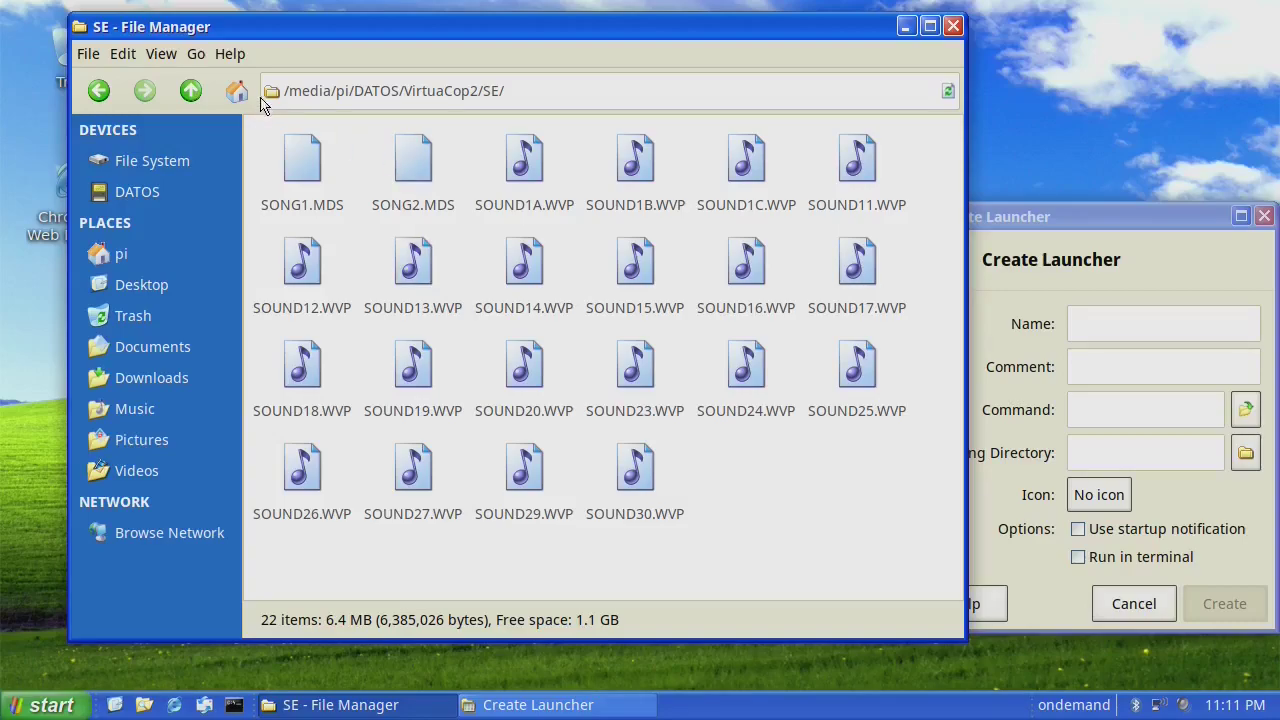
left_click(190, 90)
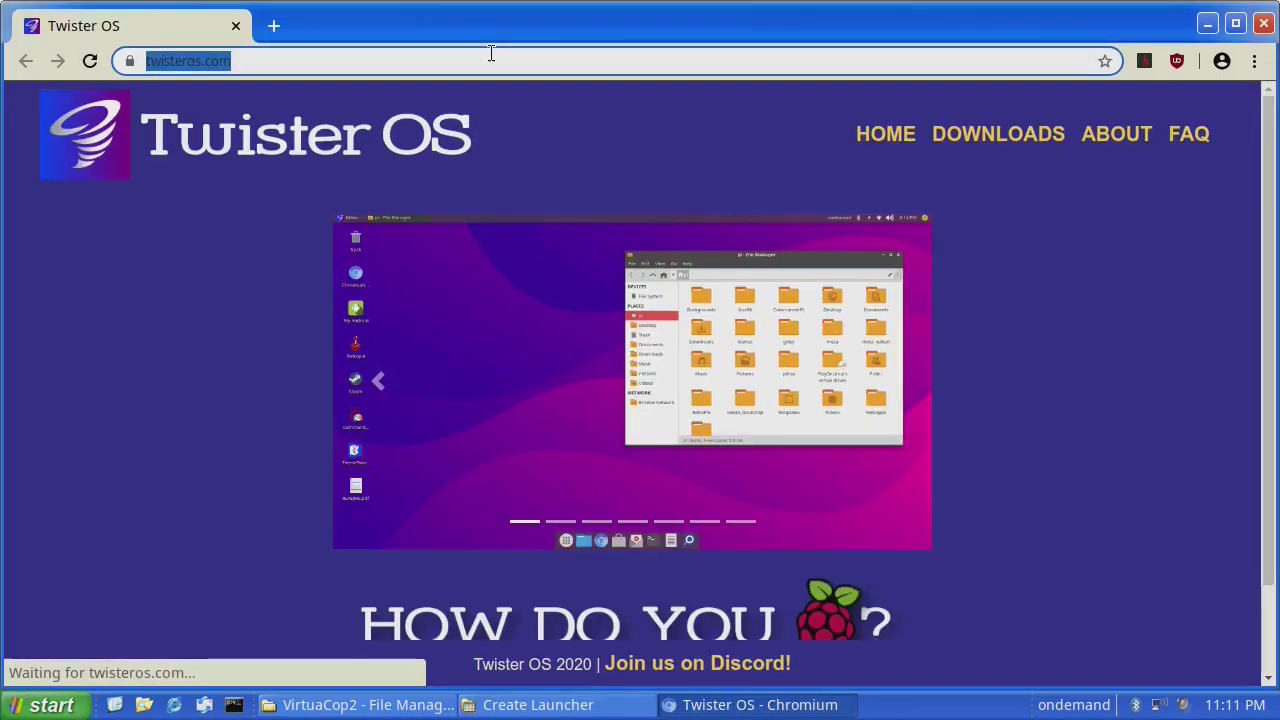
Search the web for 'virtual cop 2 icon png' and show image results.
type("virtual c")
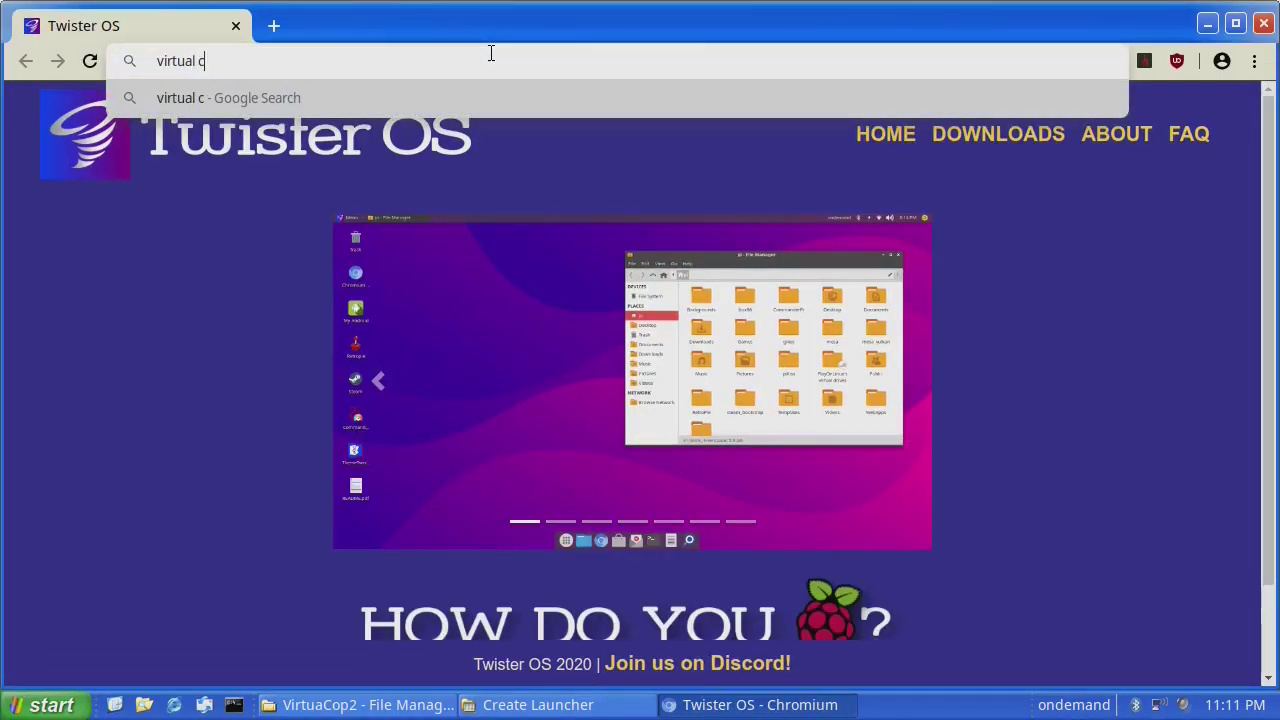
type("op 2 icon png")
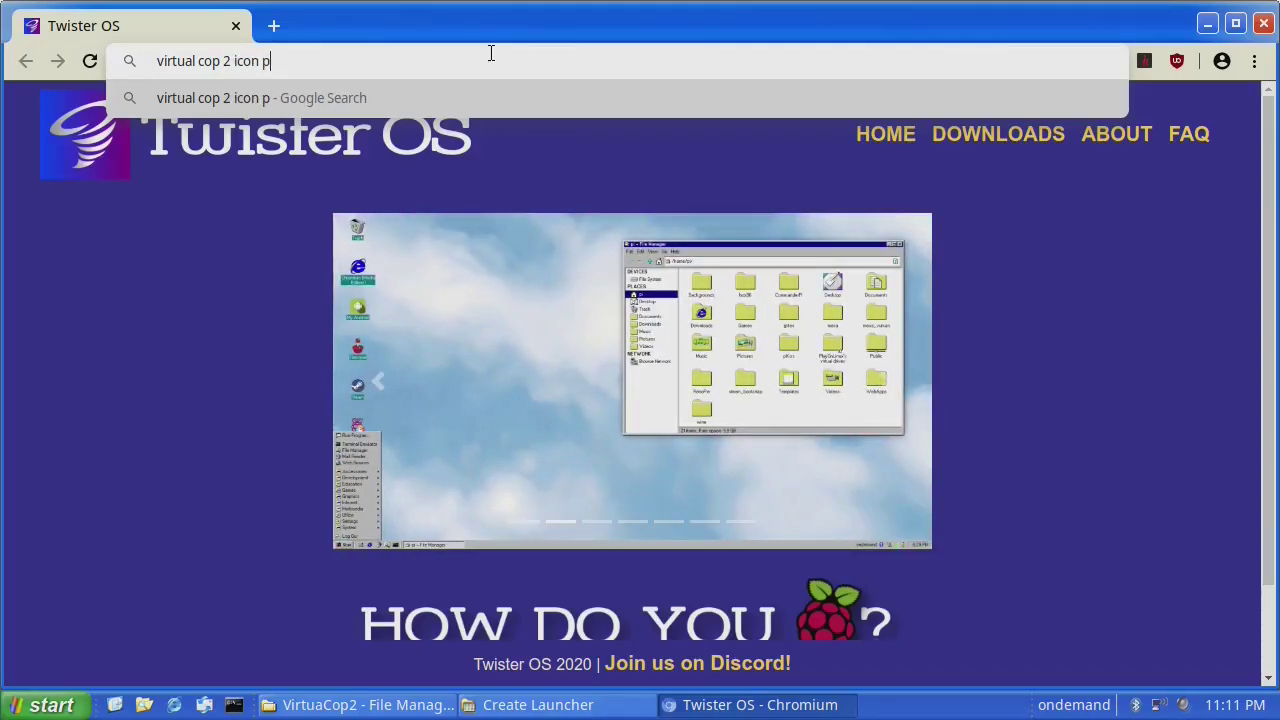
key("Return")
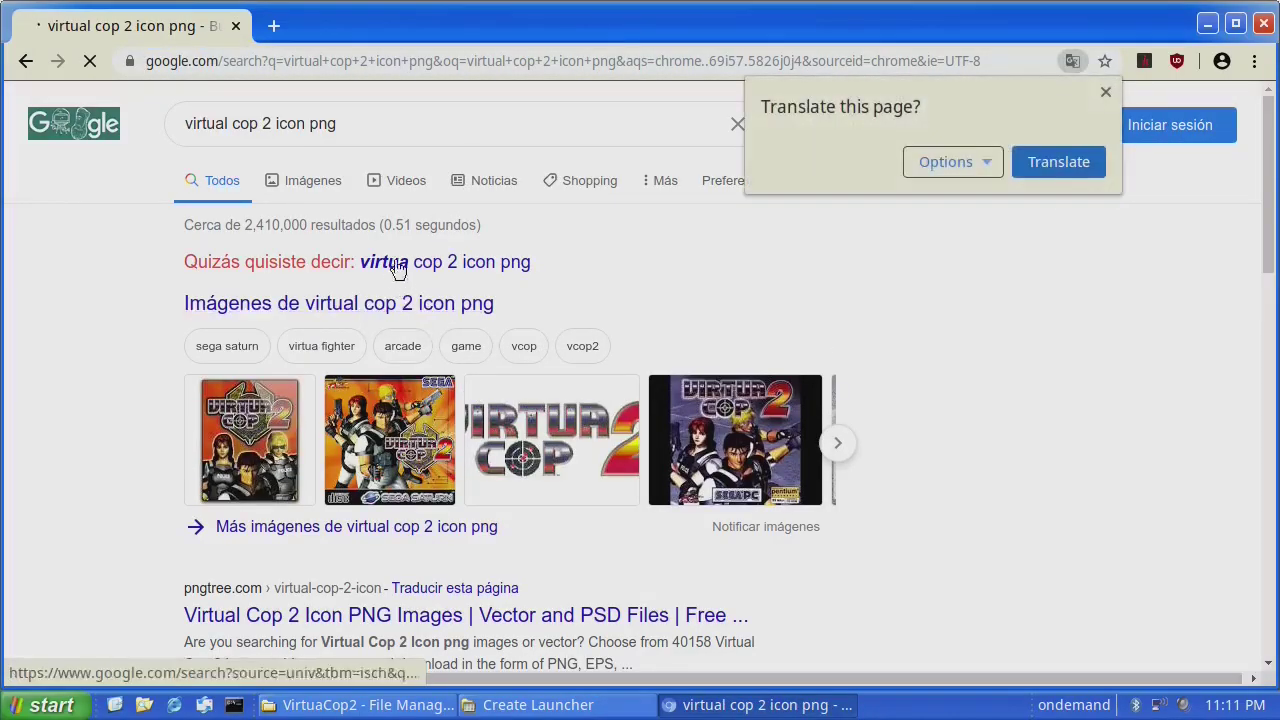
left_click(311, 183)
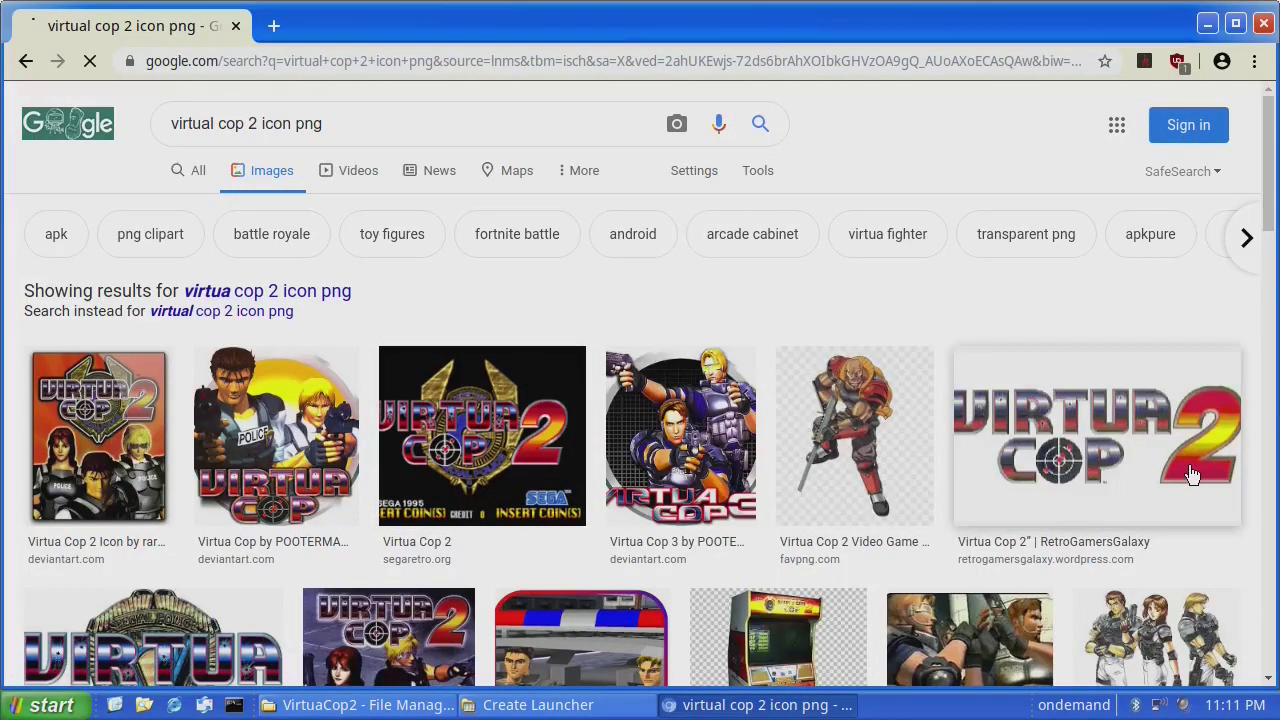
Preview the RetroGamersGalaxy Virtua Cop 2 logo from the image results.
scroll(1192, 475, "down", 3)
scroll(711, 366, "up", 1)
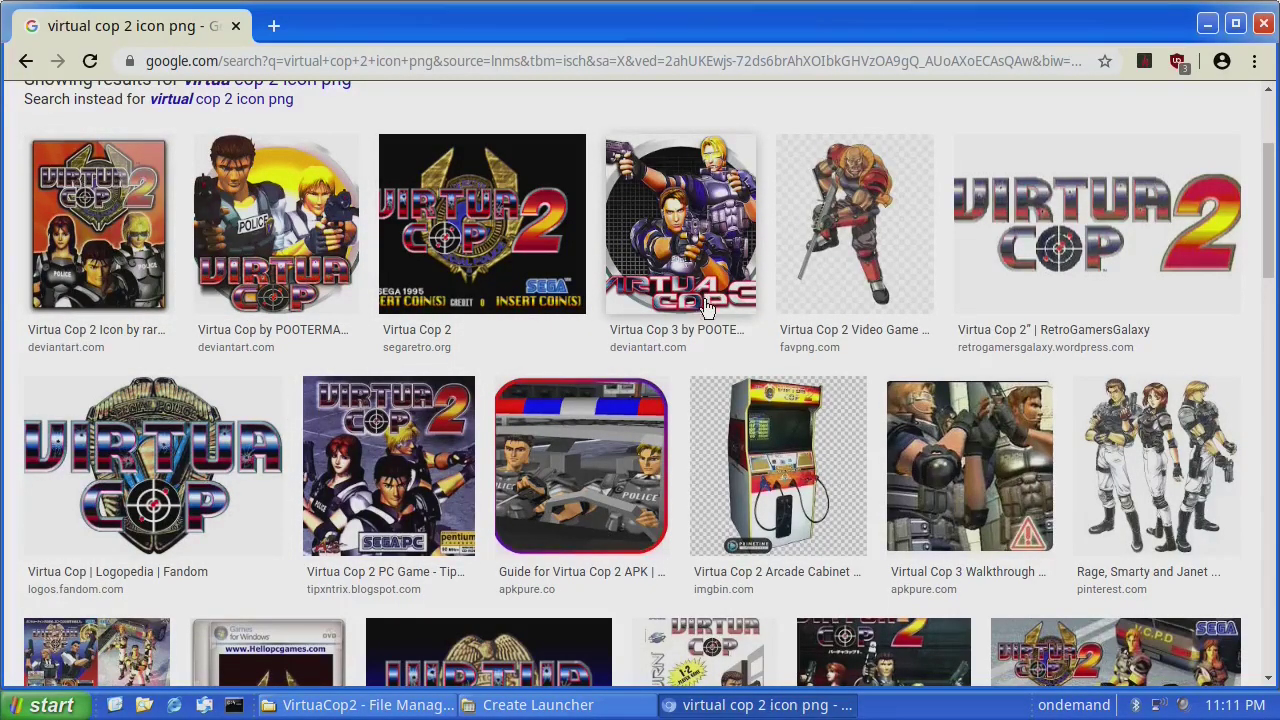
scroll(705, 306, "down", 8)
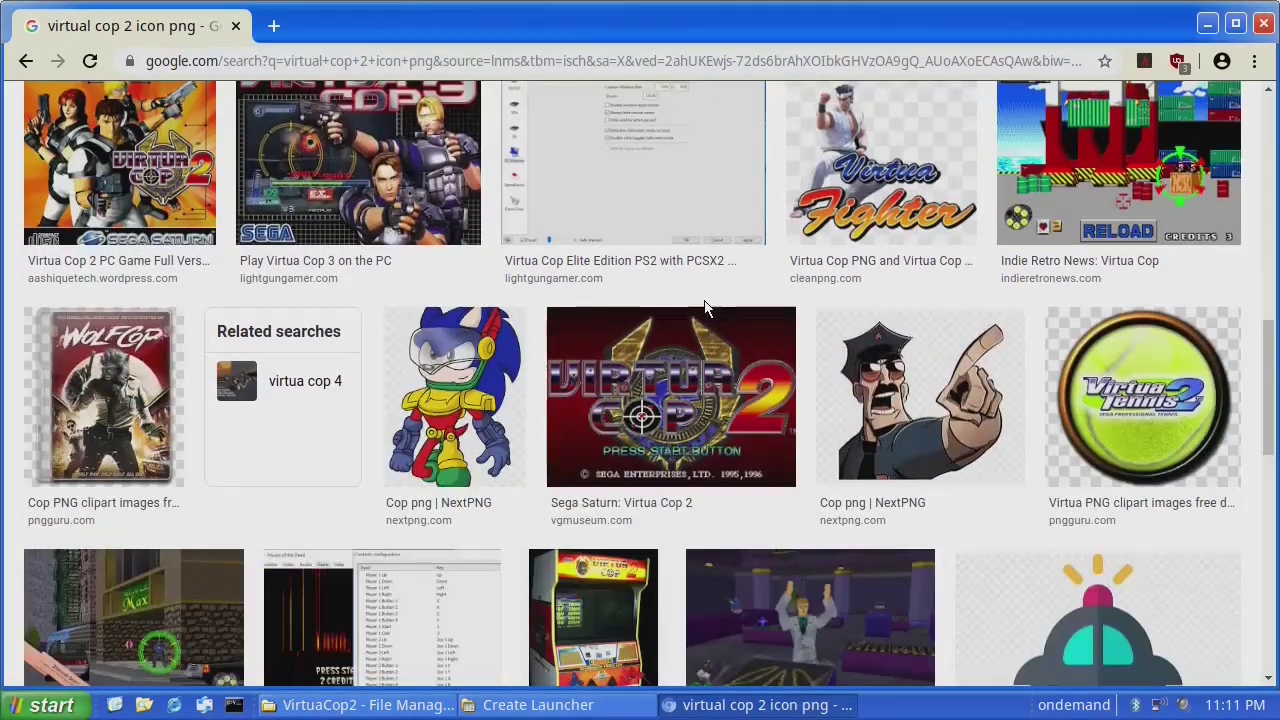
scroll(705, 306, "down", 2)
scroll(705, 306, "up", 7)
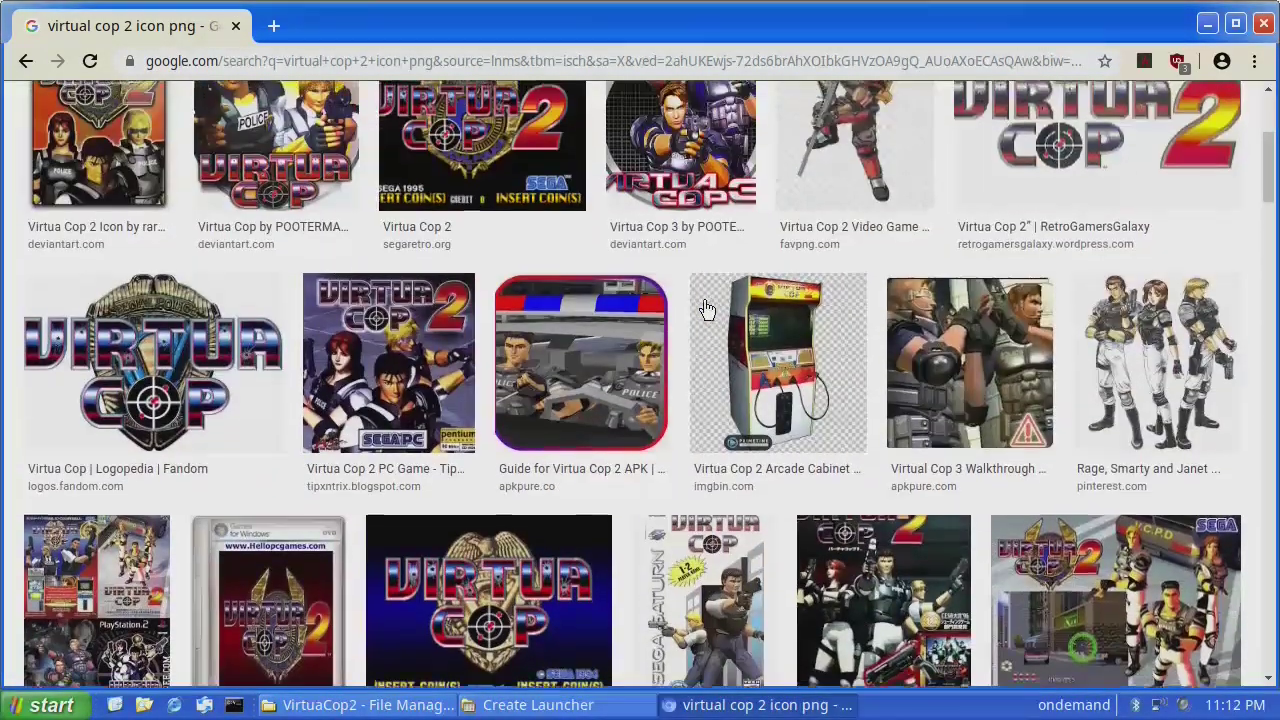
scroll(705, 306, "up", 3)
left_click(1143, 388)
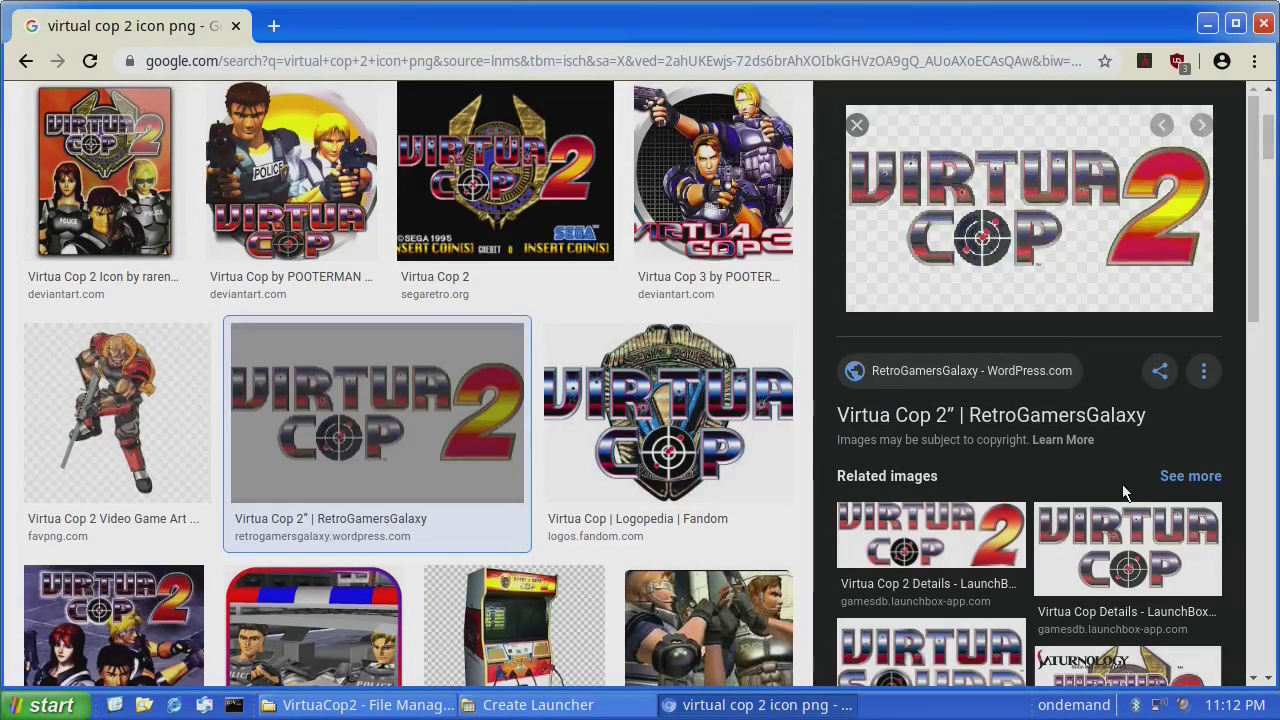
Open the virtuacop2_logo.gif image alone in a new tab.
right_click(1030, 203)
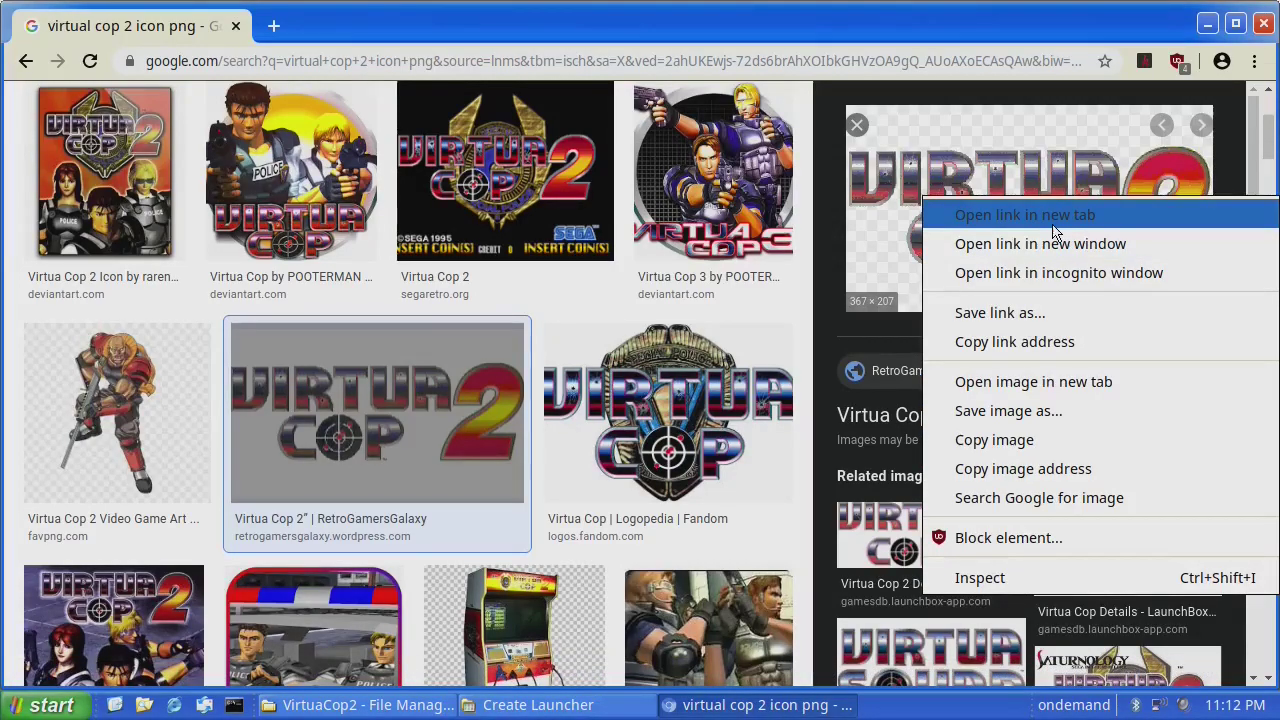
left_click(960, 211)
left_click(378, 35)
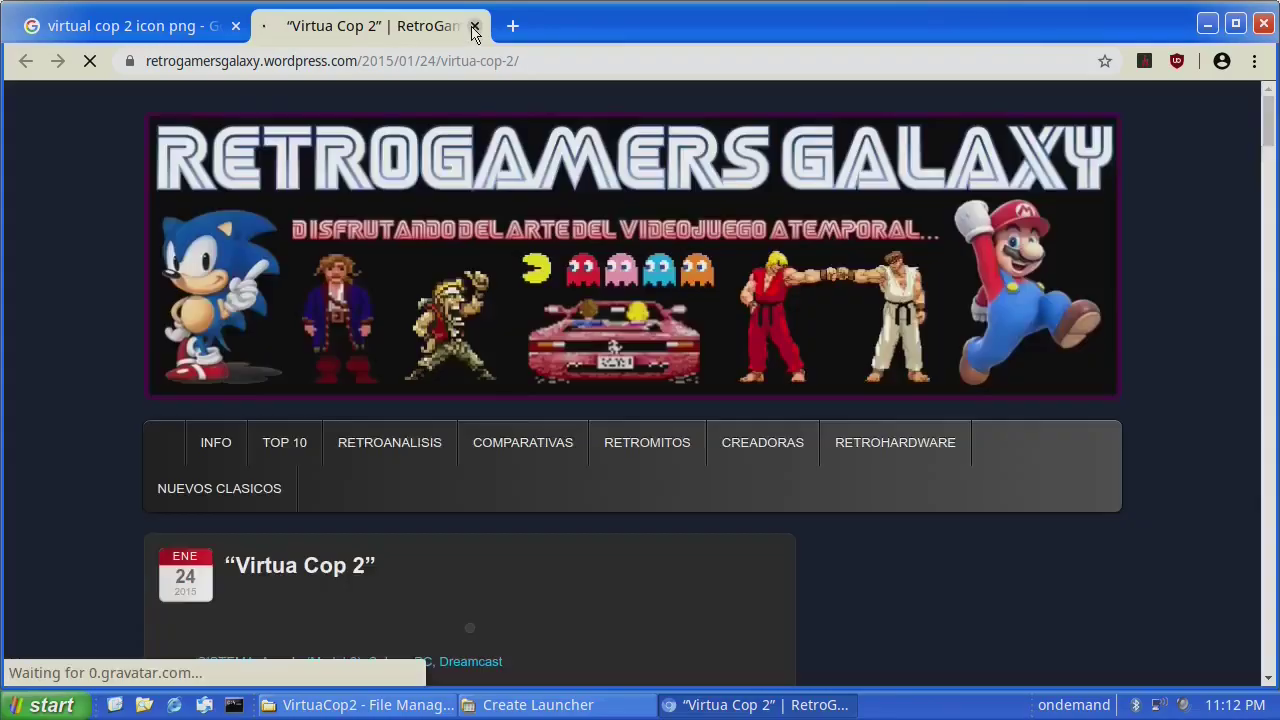
left_click(474, 26)
right_click(1068, 214)
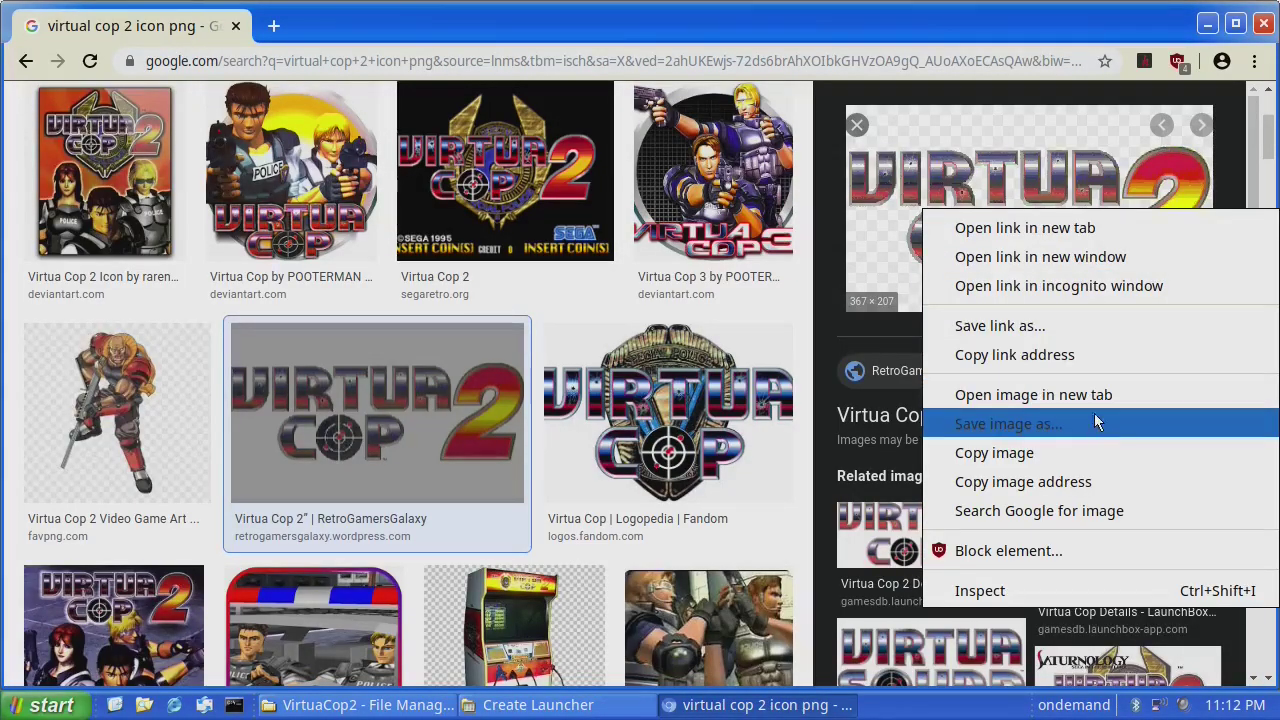
left_click(1097, 404)
left_click(332, 32)
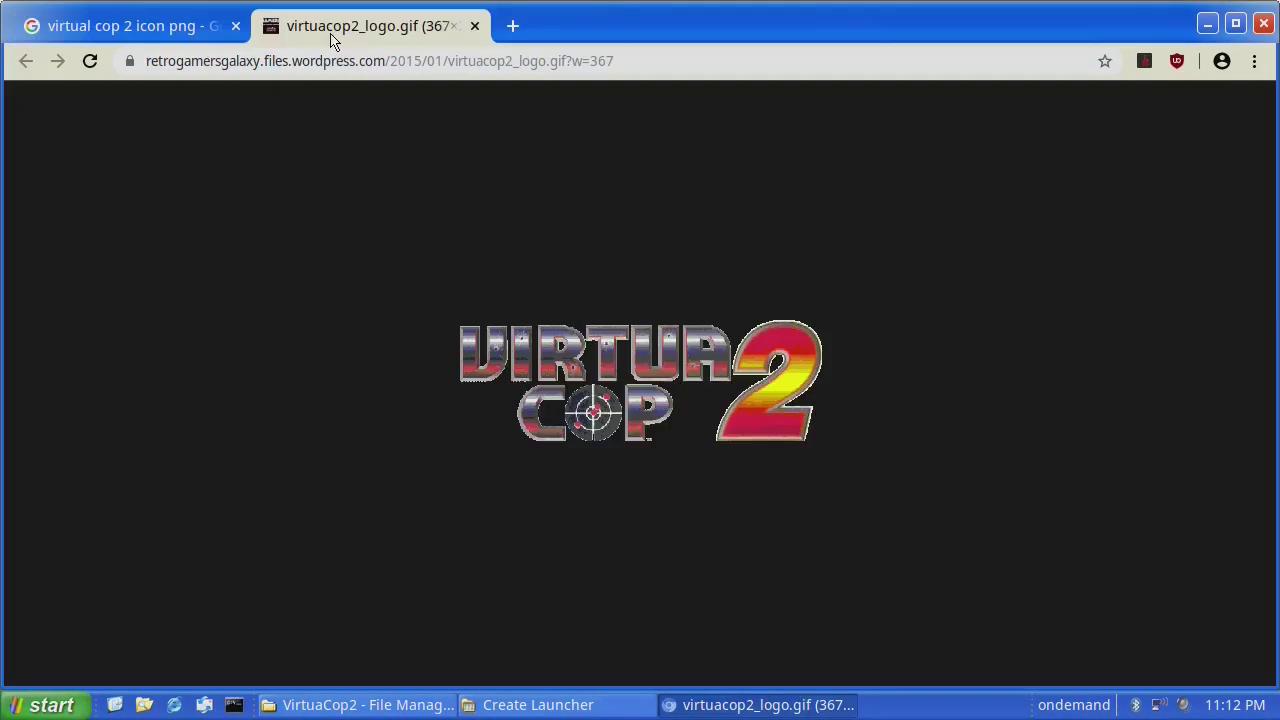
Copy the logo image, then cancel the save dialog opened on DATOS.
right_click(632, 376)
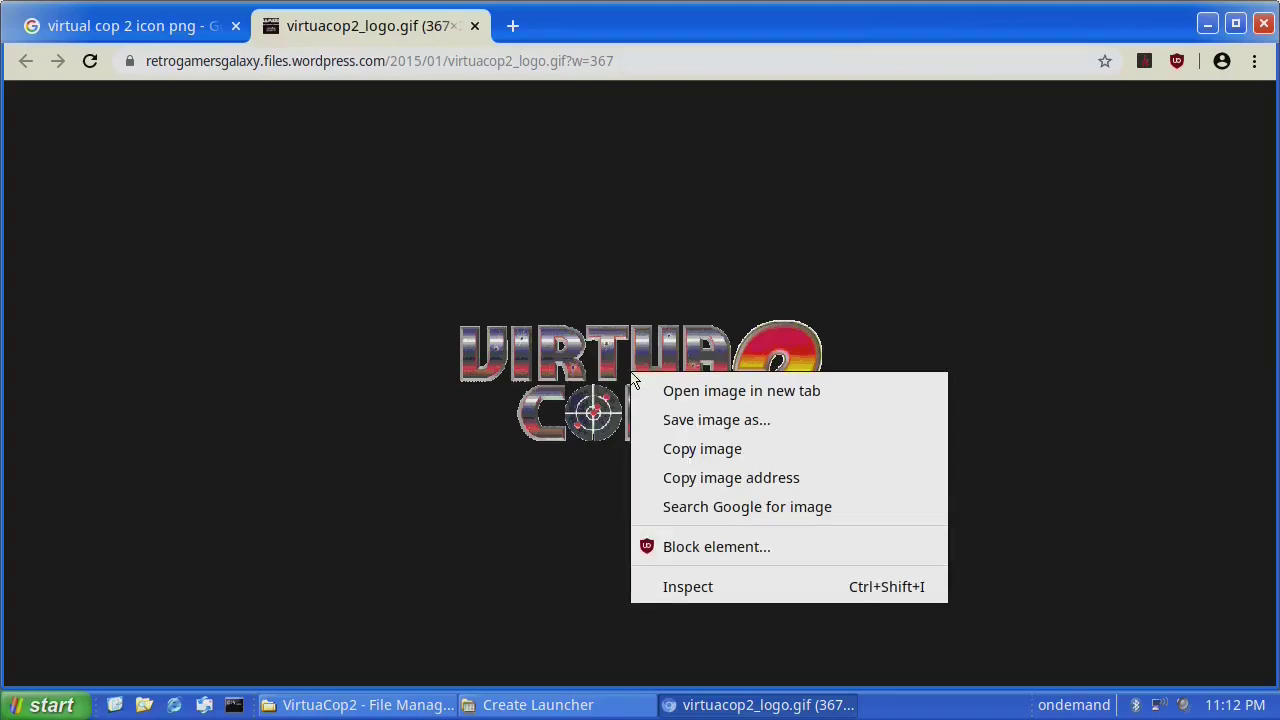
left_click(703, 449)
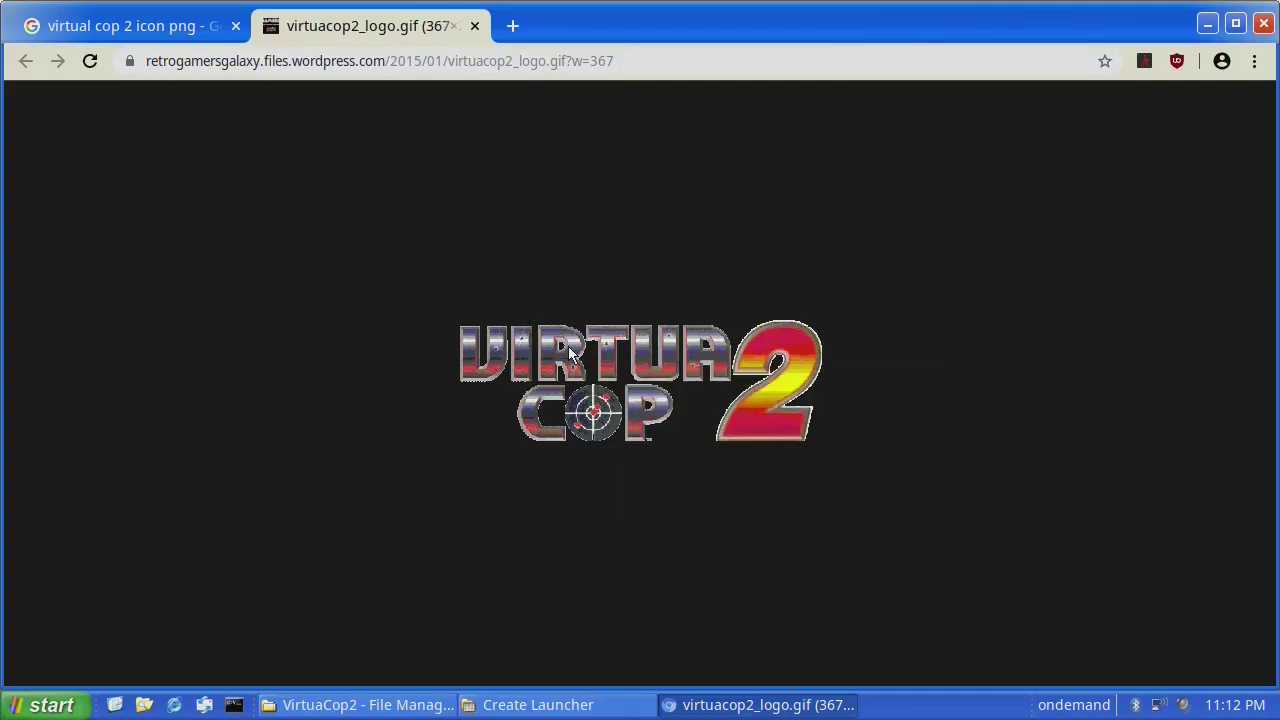
key("ctrl+s")
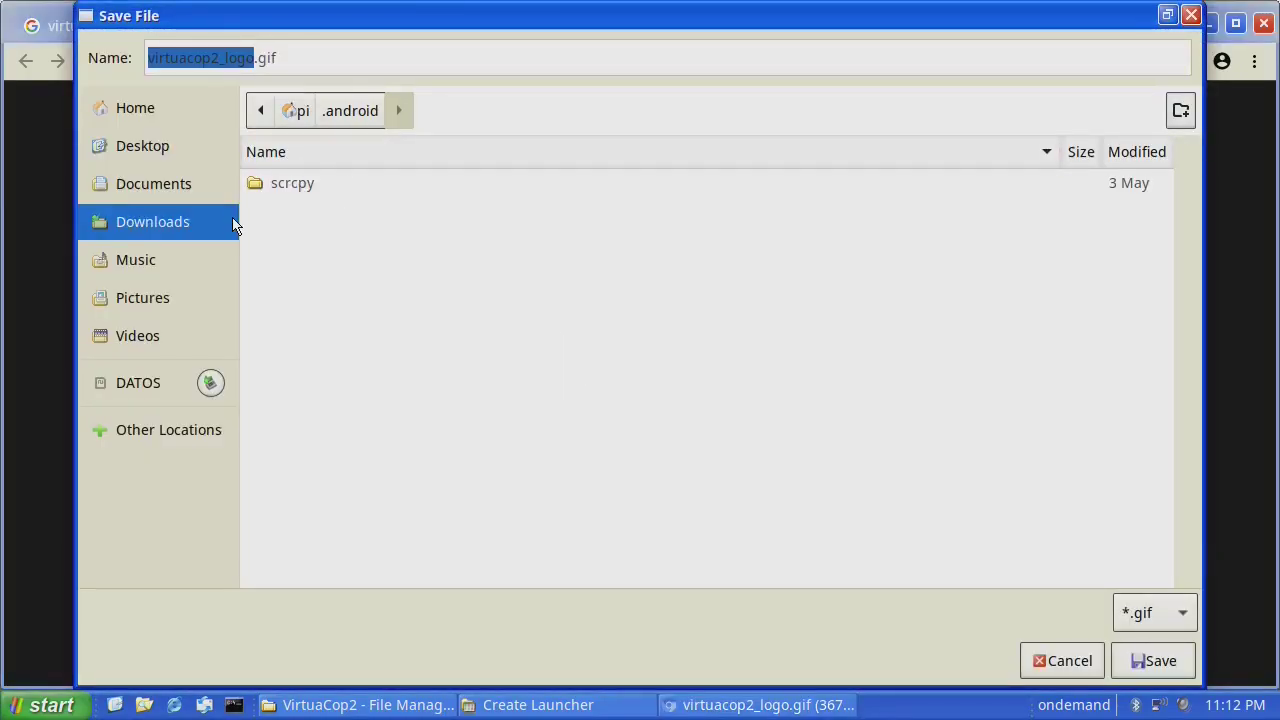
left_click(148, 382)
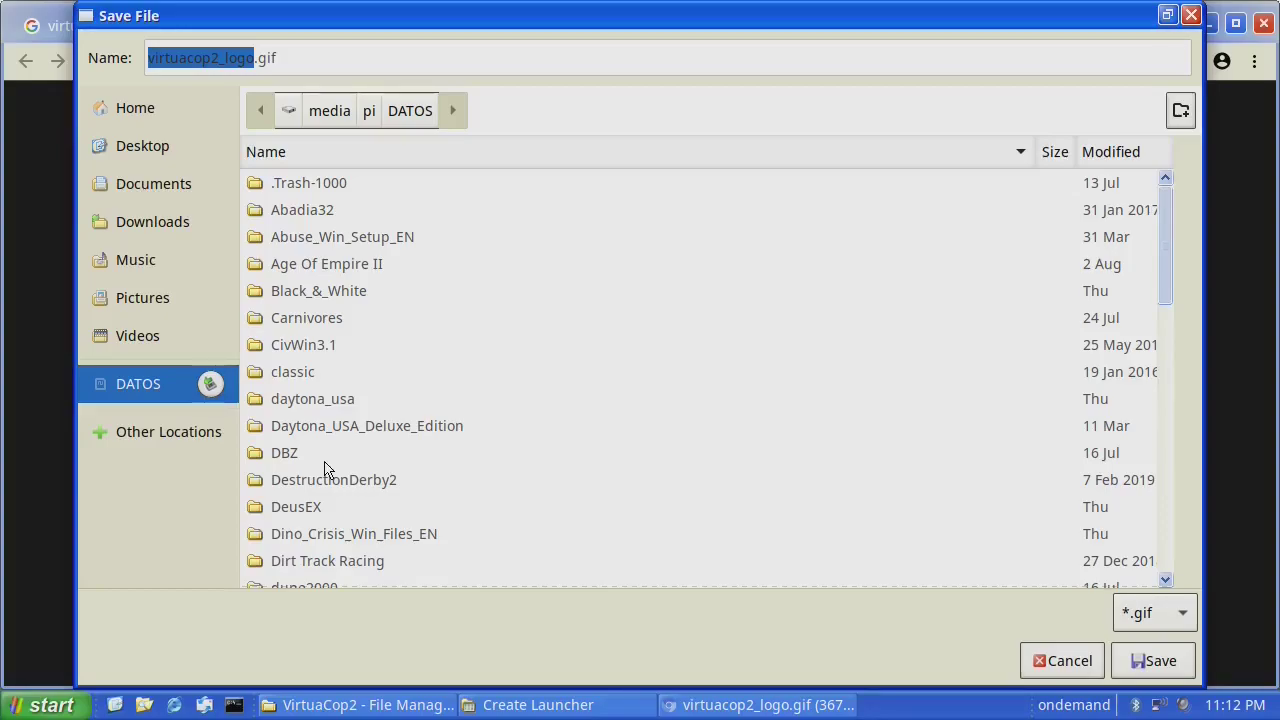
left_click(1056, 660)
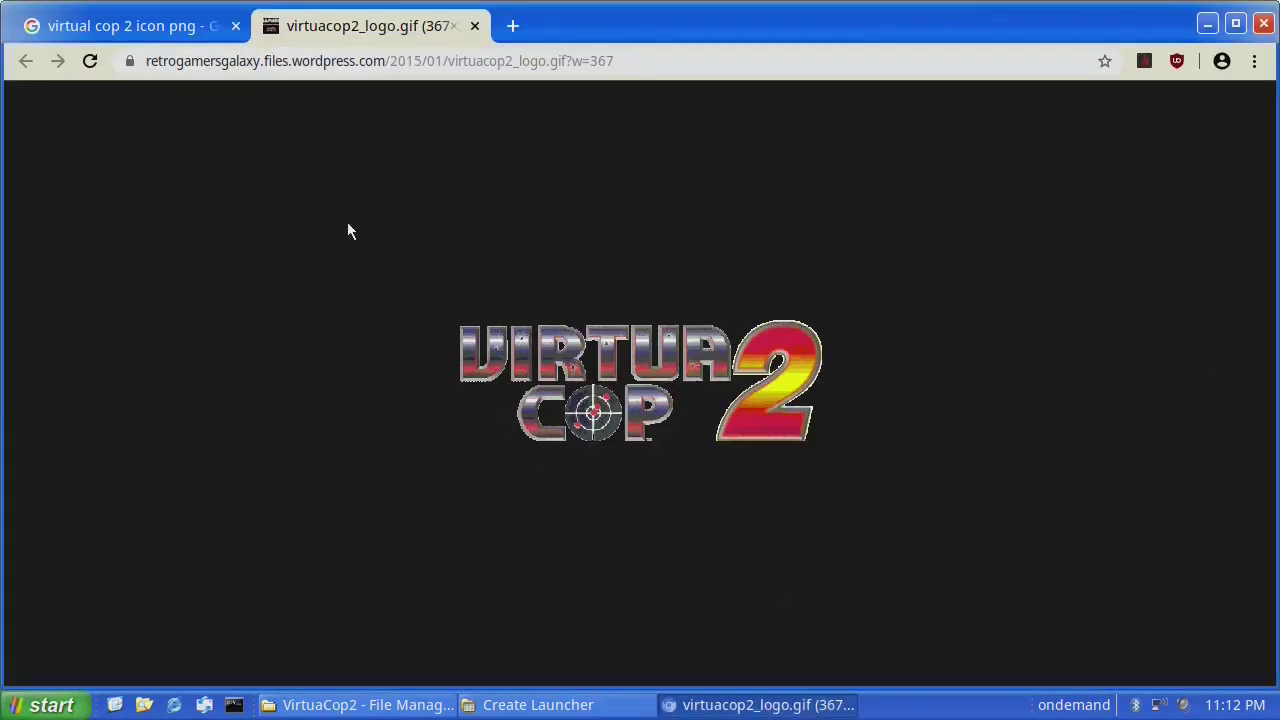
Compare the LaunchBox, Logopedia and Saturnology Virtua Cop 2 image results.
left_click(207, 36)
scroll(529, 286, "down", 2)
left_click(959, 546)
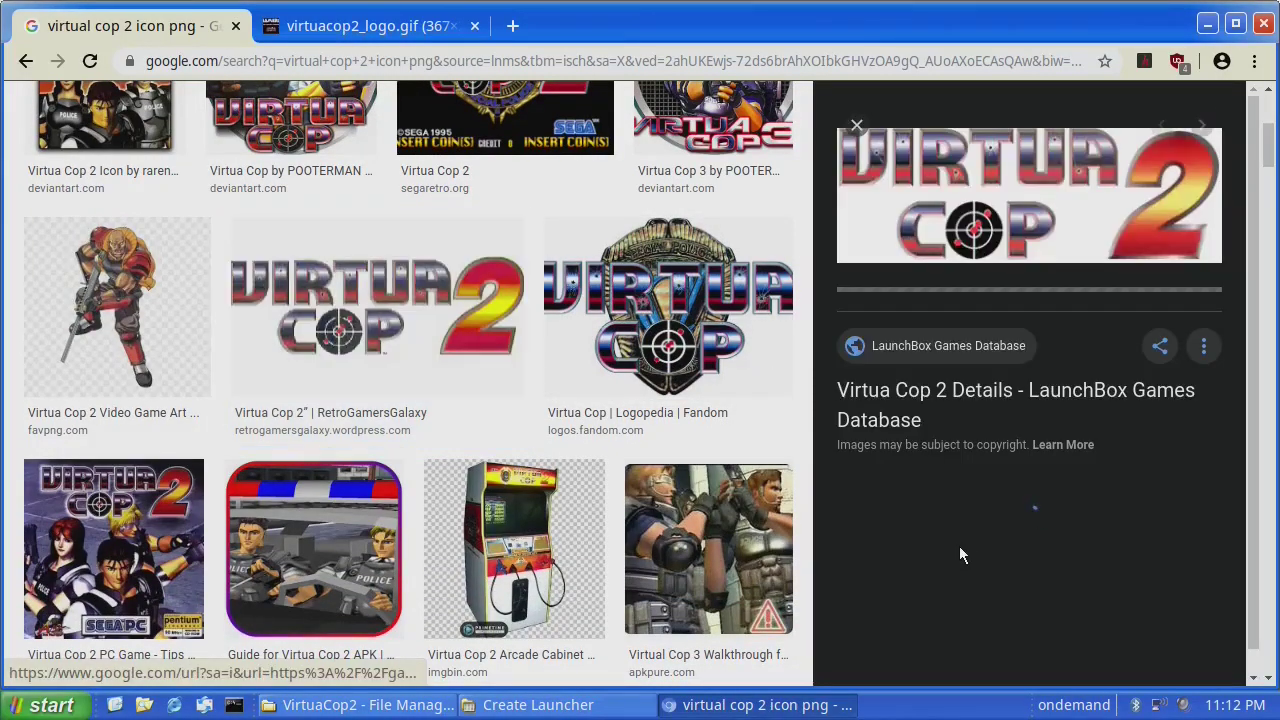
scroll(918, 458, "down", 2)
scroll(918, 458, "down", 3)
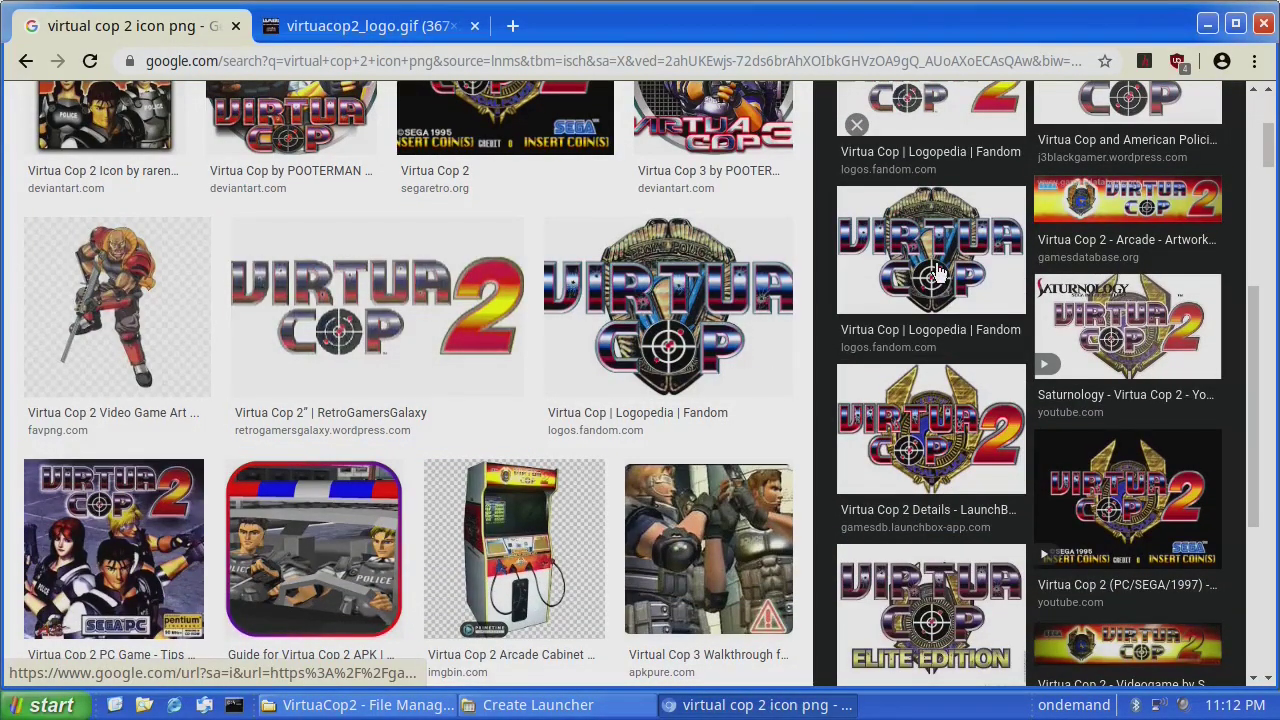
left_click(937, 272)
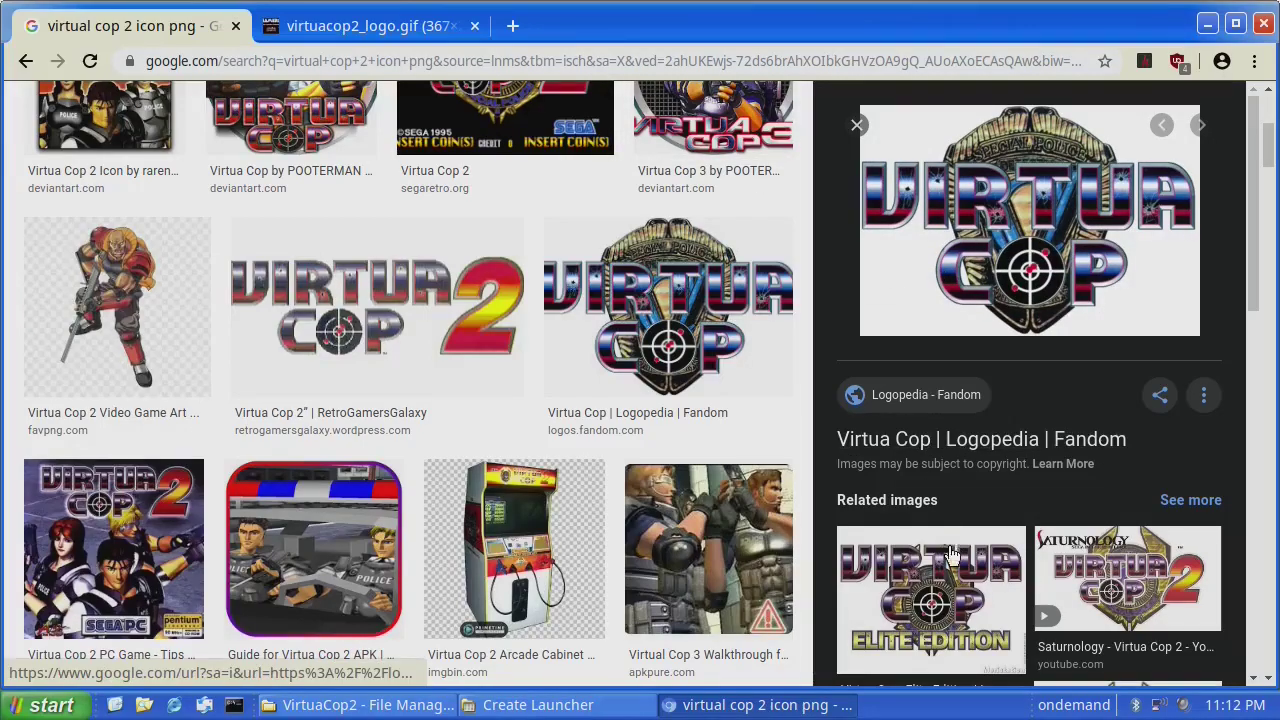
left_click(1154, 618)
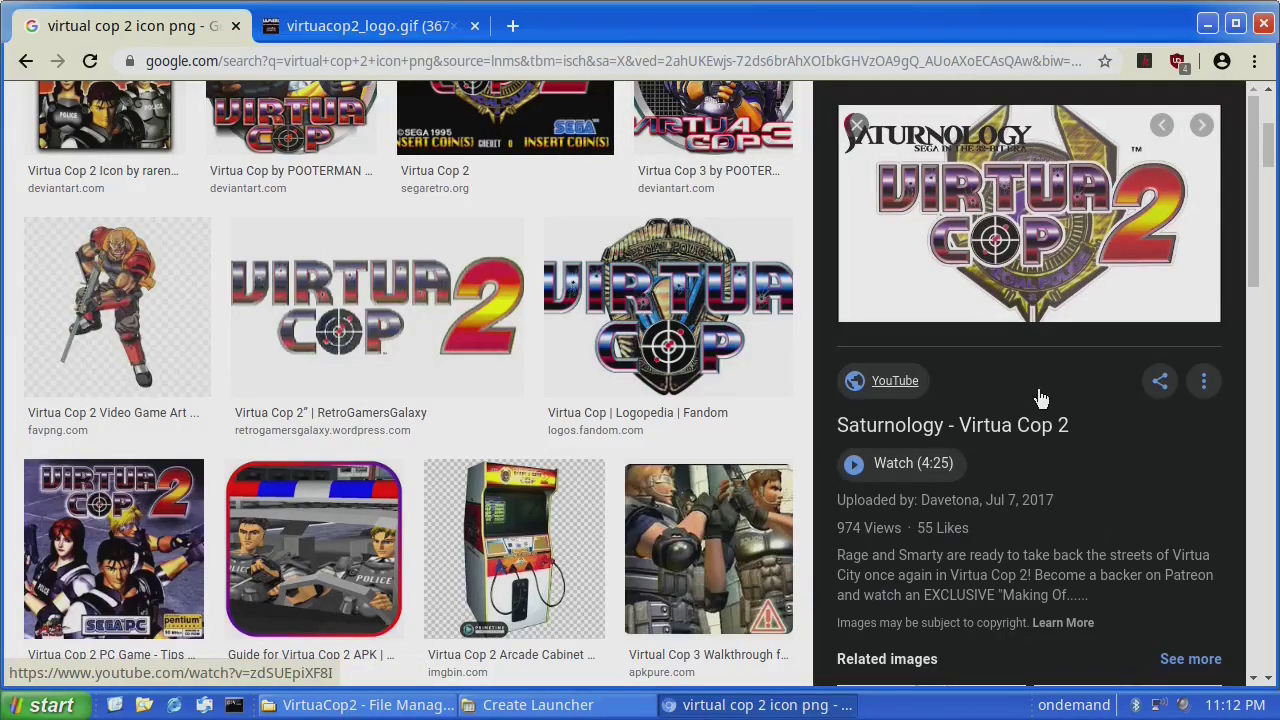
scroll(1005, 493, "down", 3)
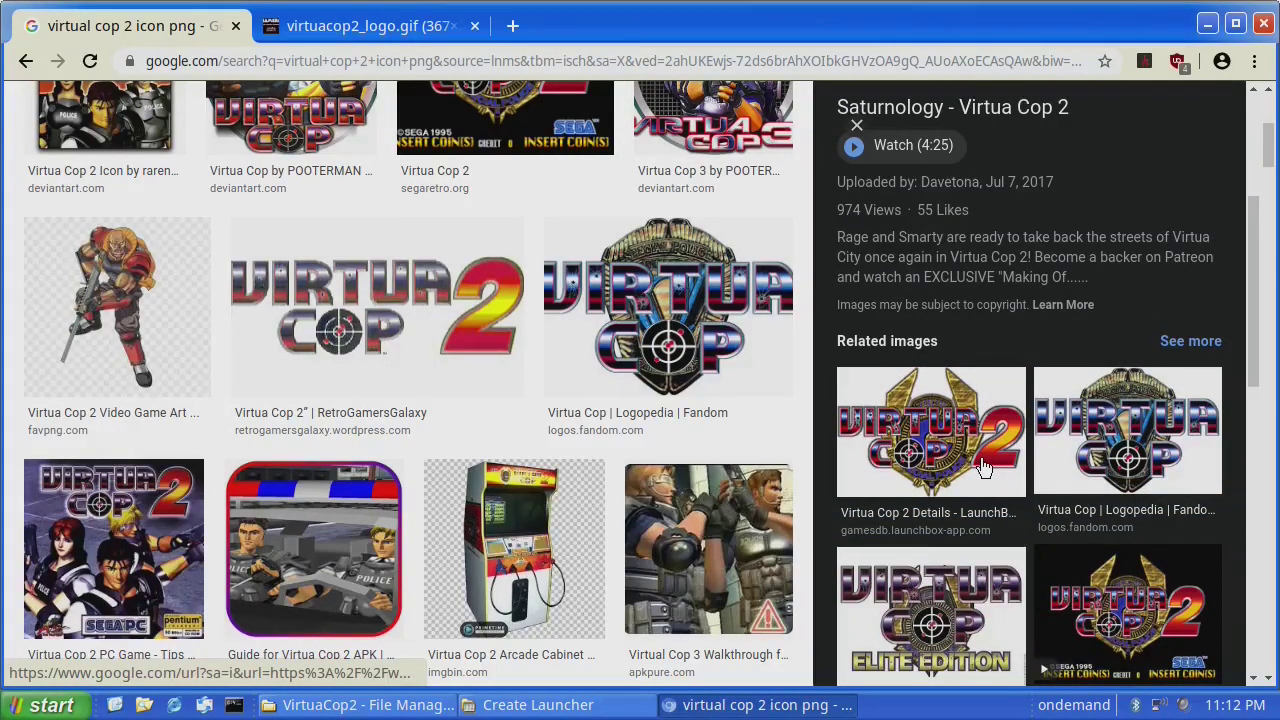
Preview the LaunchBox Virtua Cop 2 badge logo and choose Save image as.
left_click(984, 468)
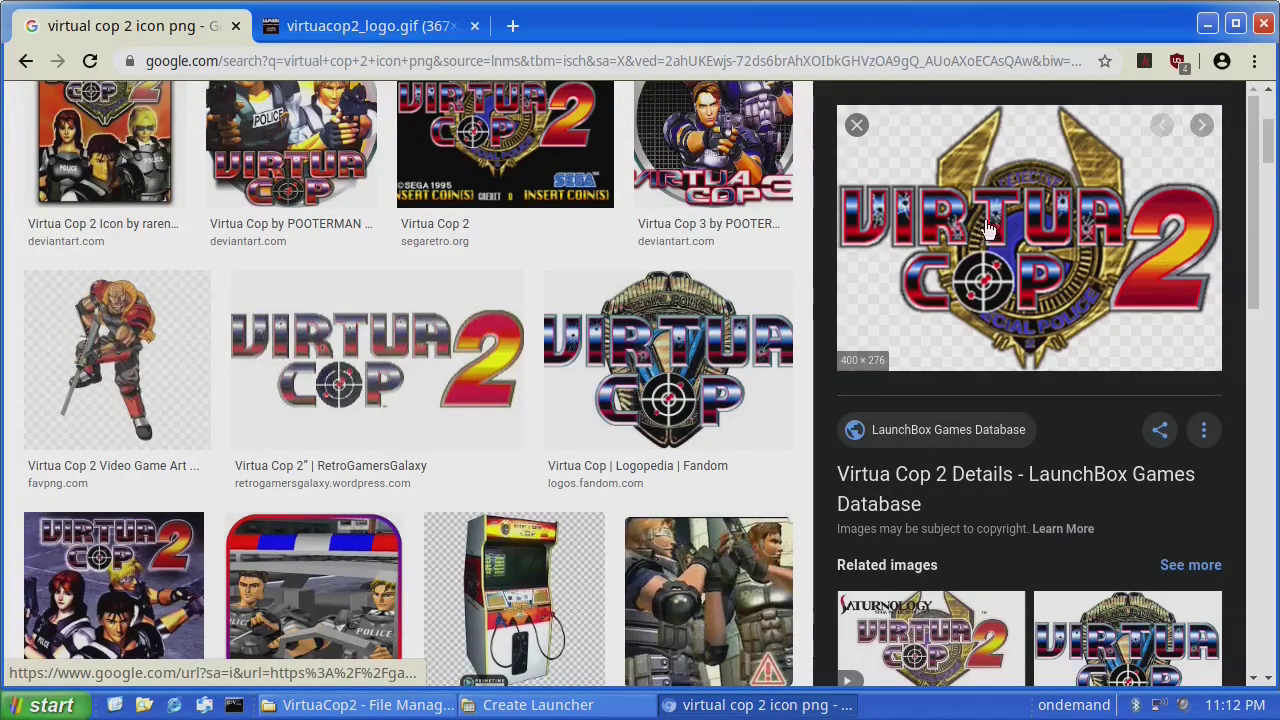
right_click(988, 207)
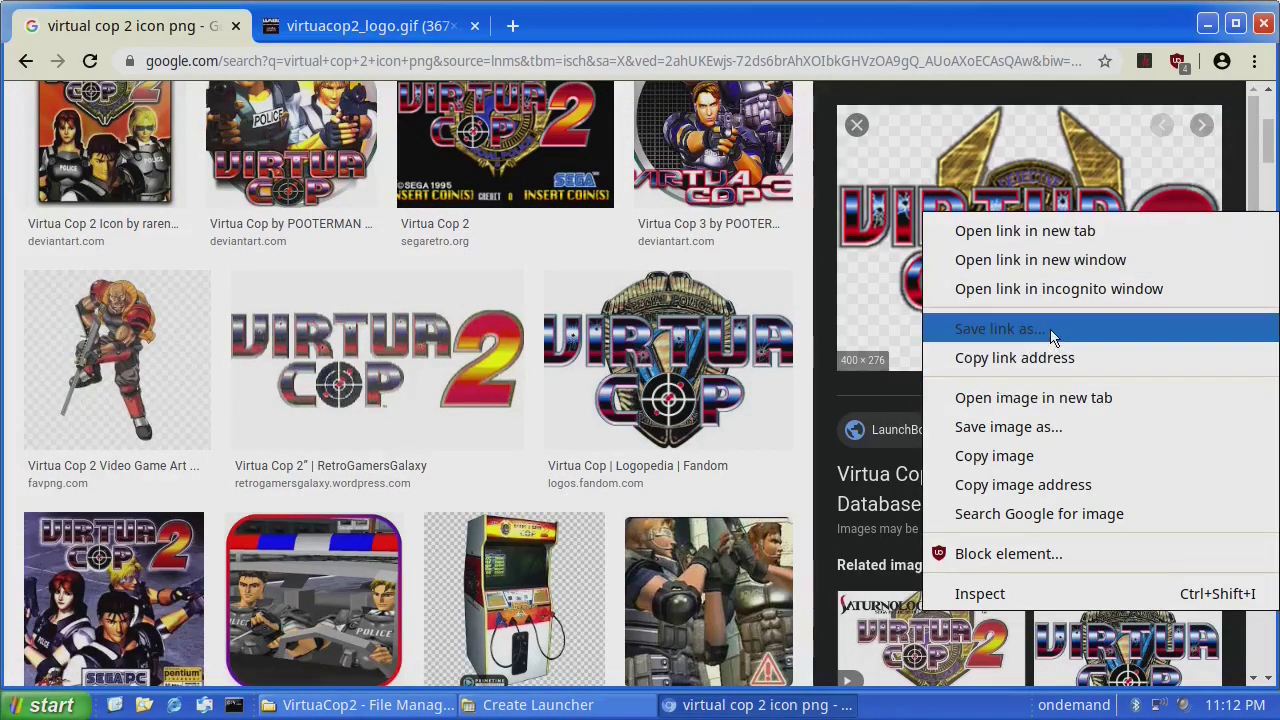
left_click(1065, 432)
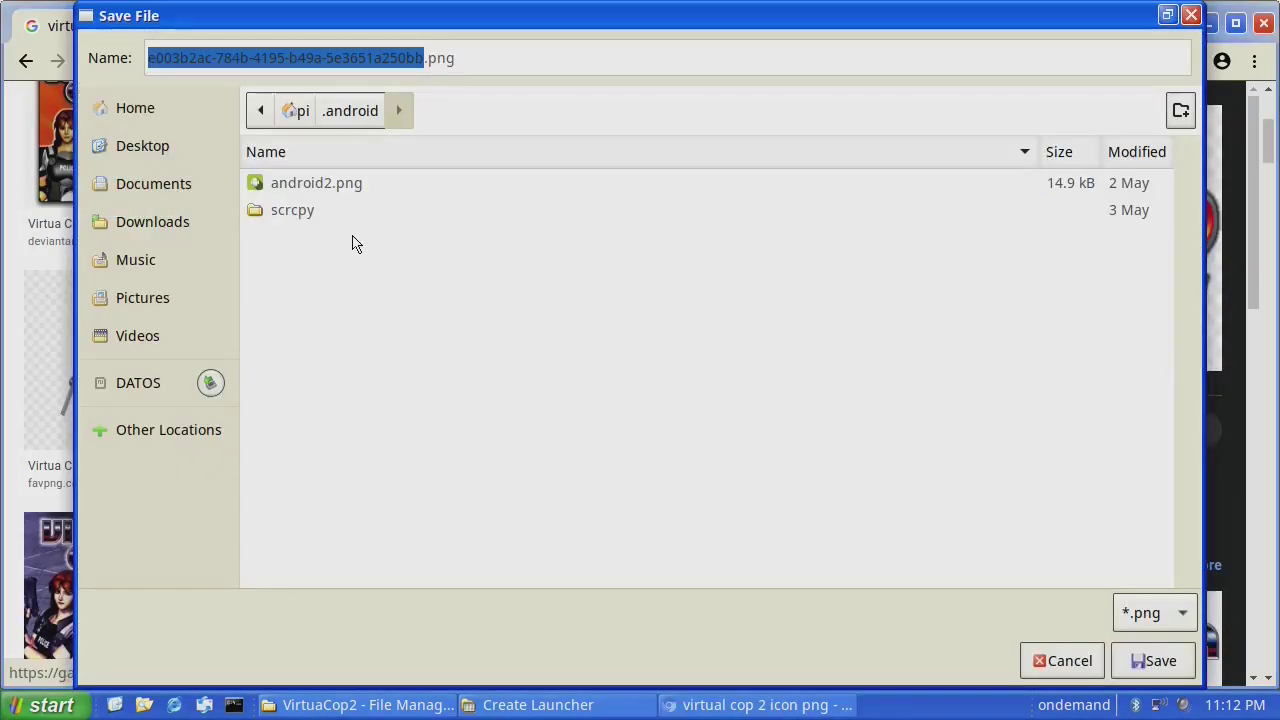
Browse the save dialog to the DATOS VirtuaCop2 folder.
left_click(147, 384)
scroll(313, 307, "down", 4)
scroll(313, 413, "down", 3)
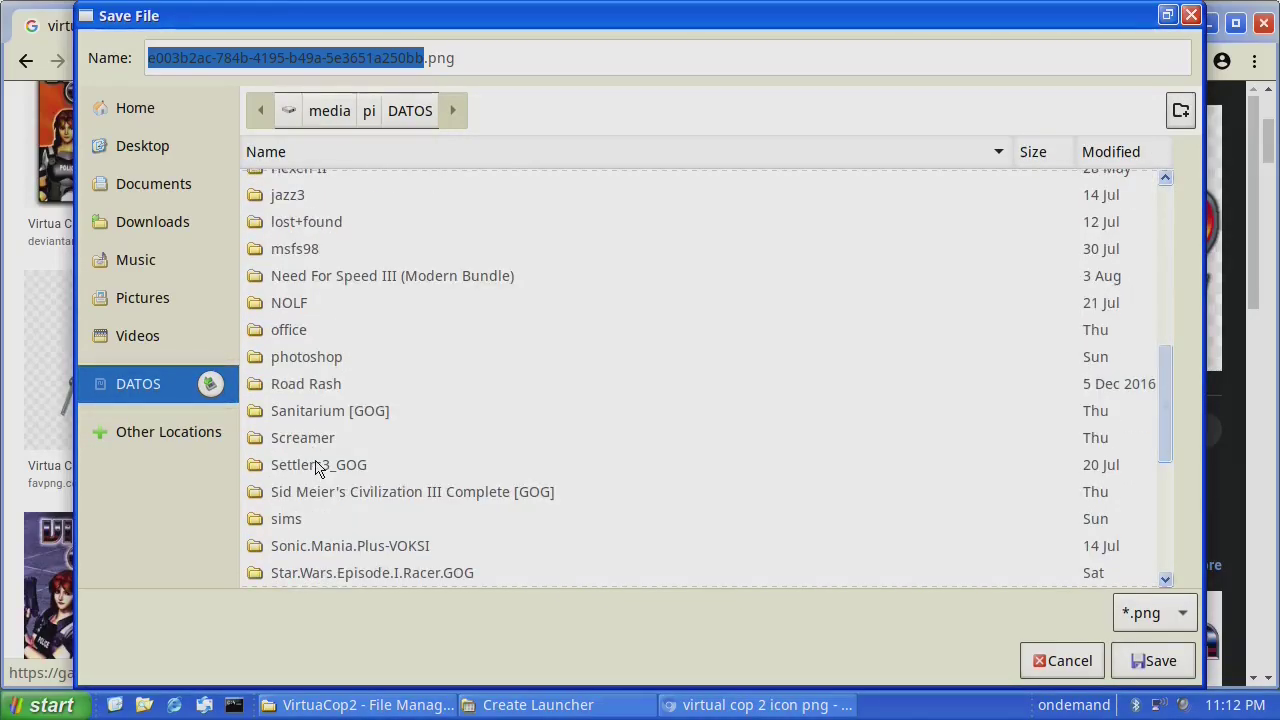
scroll(313, 385, "down", 5)
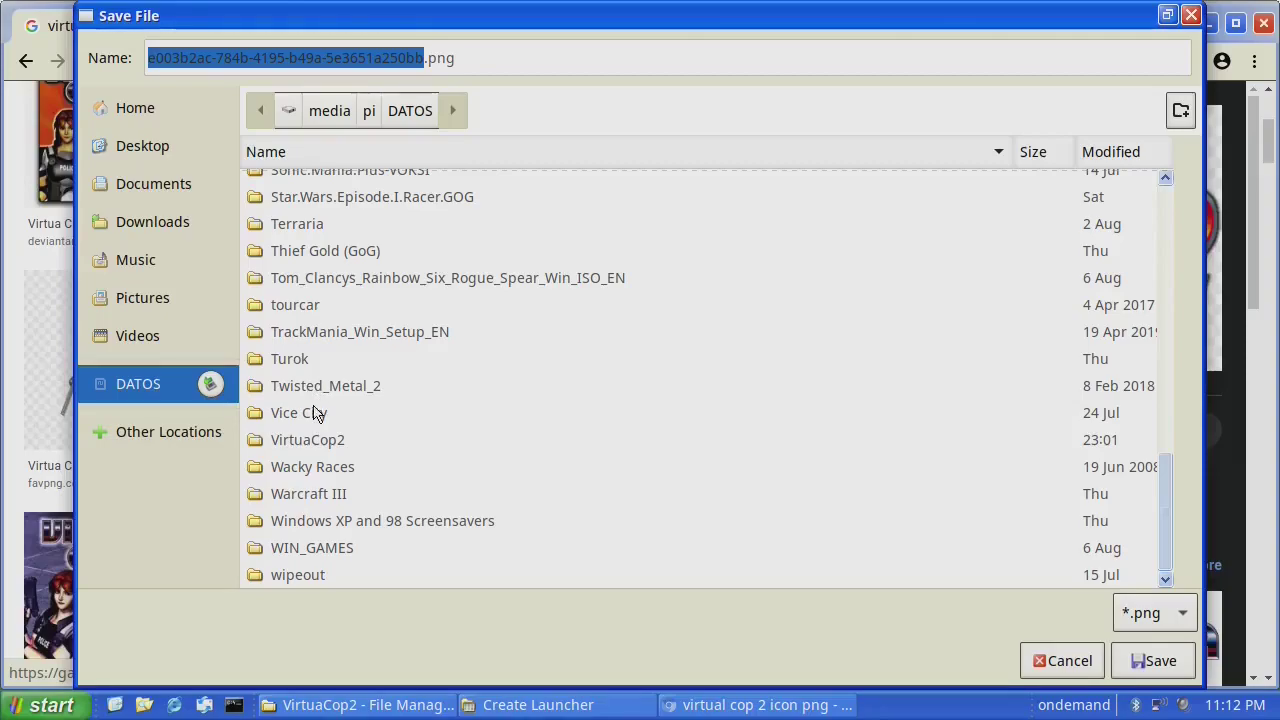
double_click(316, 436)
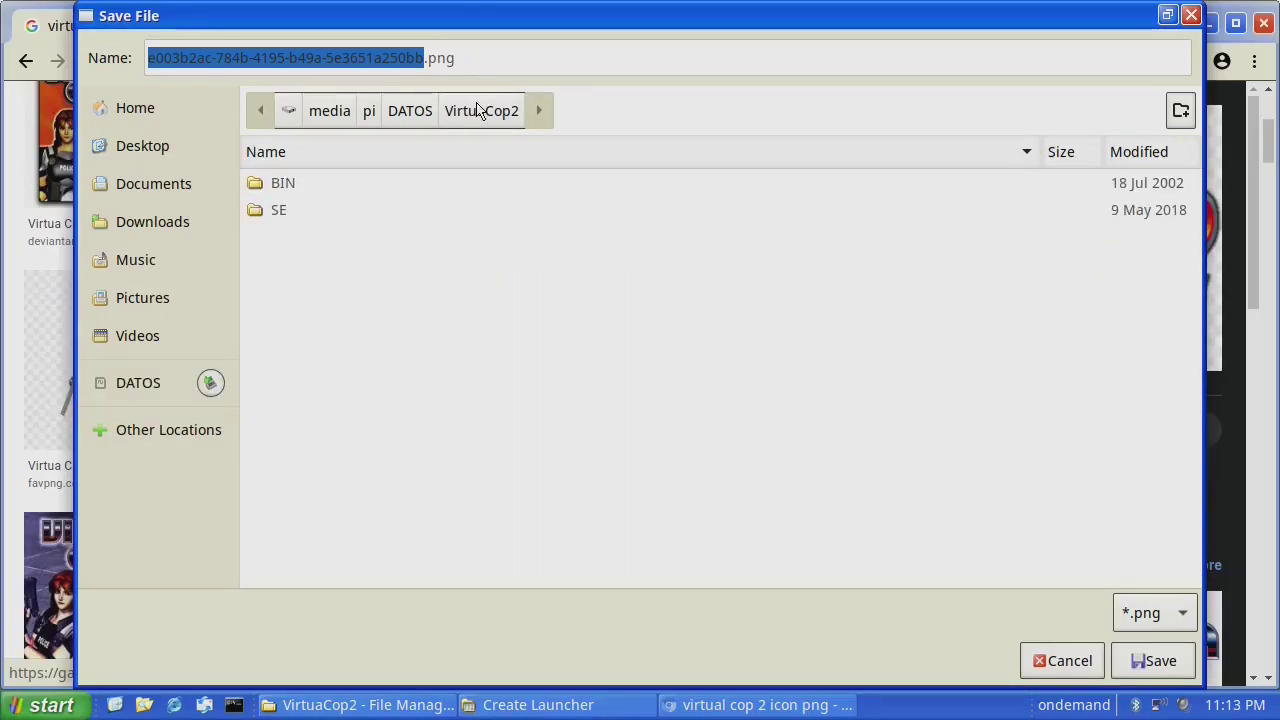
Name the logo file vc2.png and save it.
type("vc")
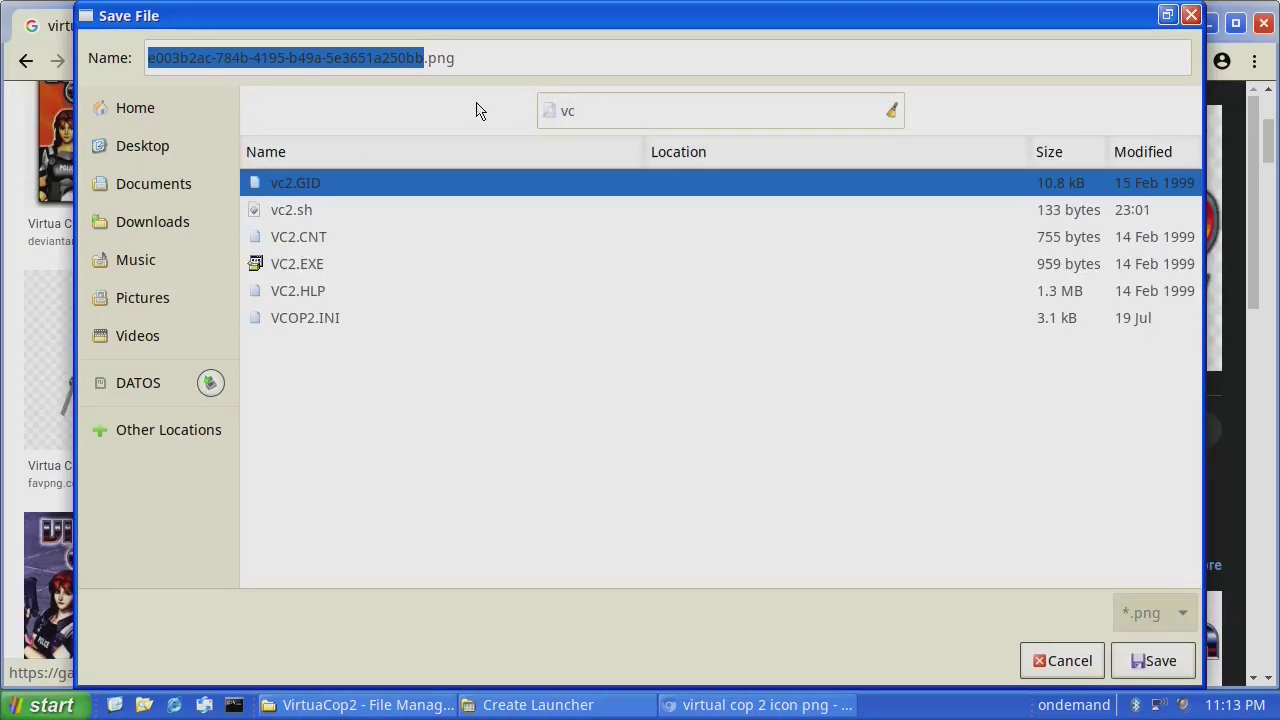
key("BackSpace")
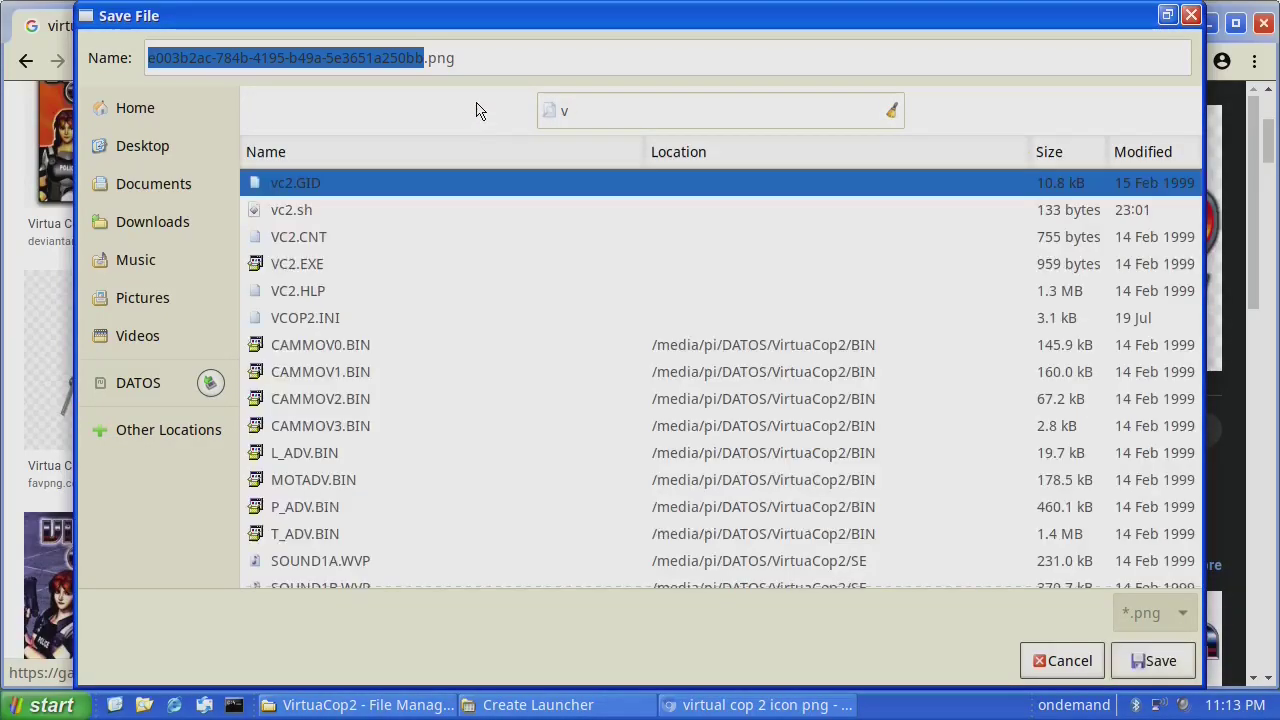
left_click(414, 57)
double_click(414, 57)
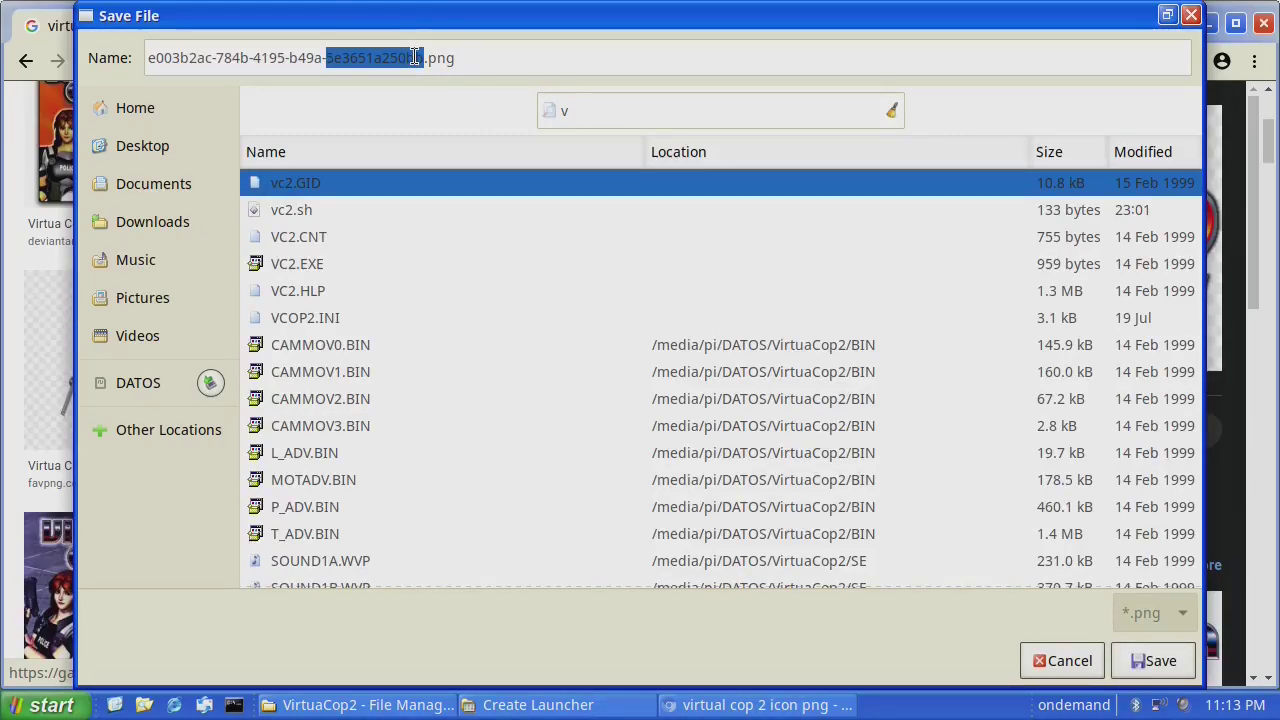
key("BackSpace")
key("BackSpace")
key("BackSpace")
key("BackSpace")
key("BackSpace")
key("BackSpace")
key("BackSpace")
key("BackSpace")
key("BackSpace")
key("BackSpace")
key("BackSpace")
key("BackSpace")
key("BackSpace")
key("BackSpace")
key("BackSpace")
key("BackSpace")
key("BackSpace")
key("BackSpace")
key("BackSpace")
key("BackSpace")
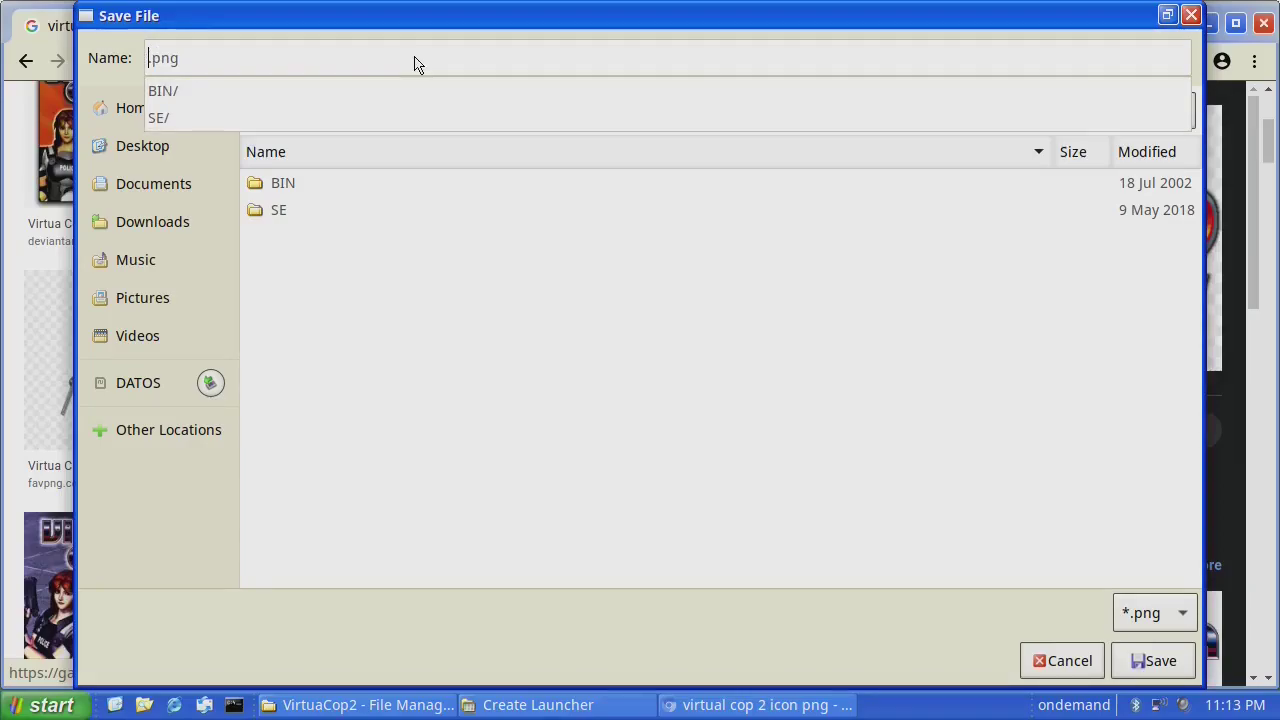
type("vc2")
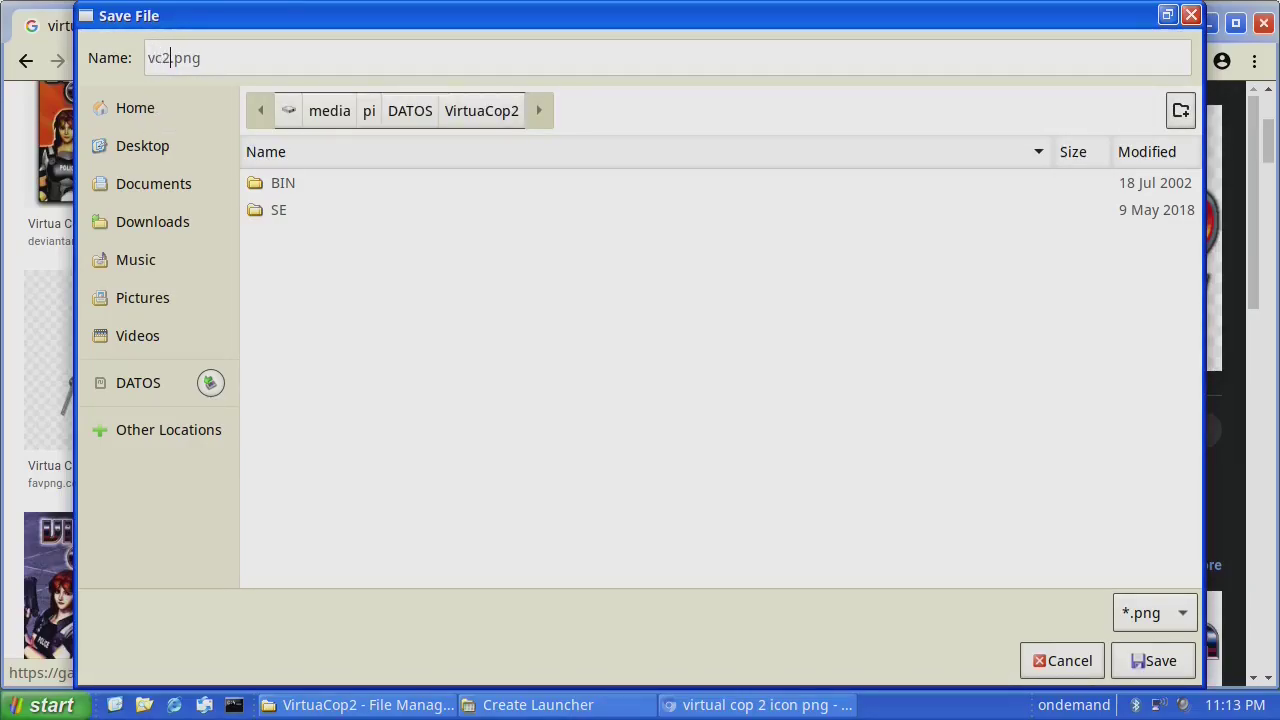
left_click(1155, 662)
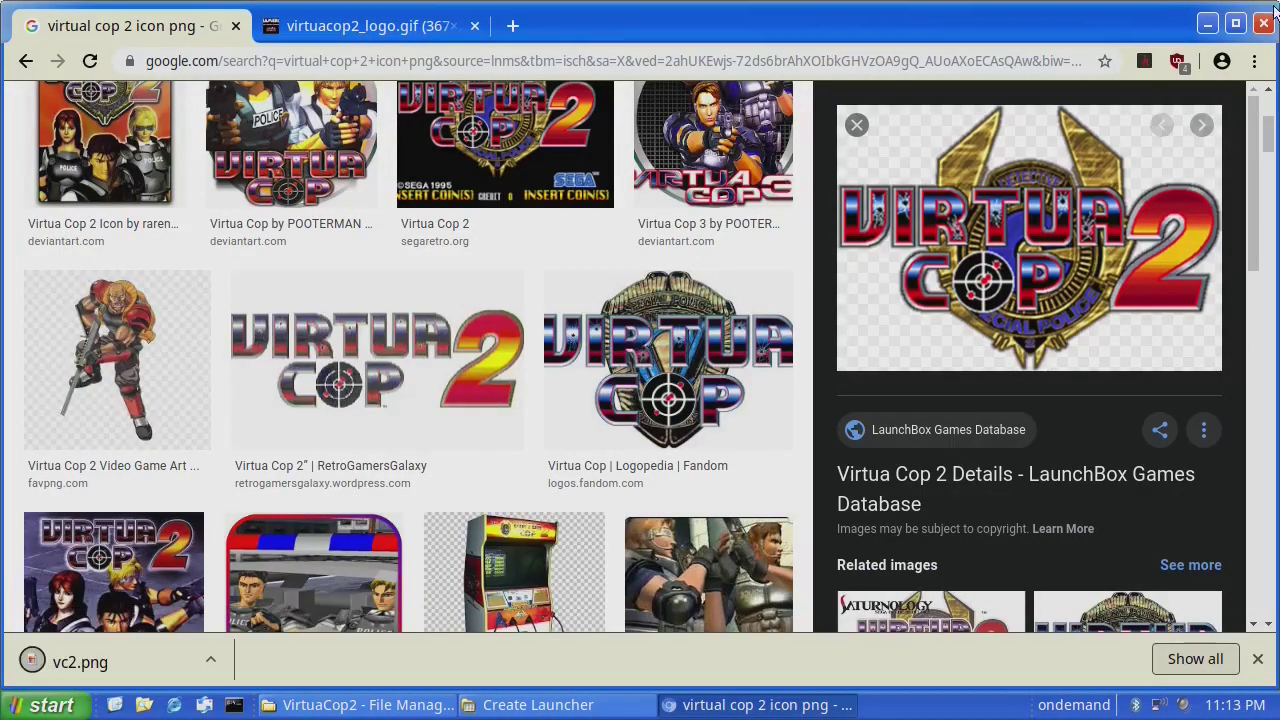
Close Chromium and name the launcher Virtual Cop 2.
left_click(1265, 32)
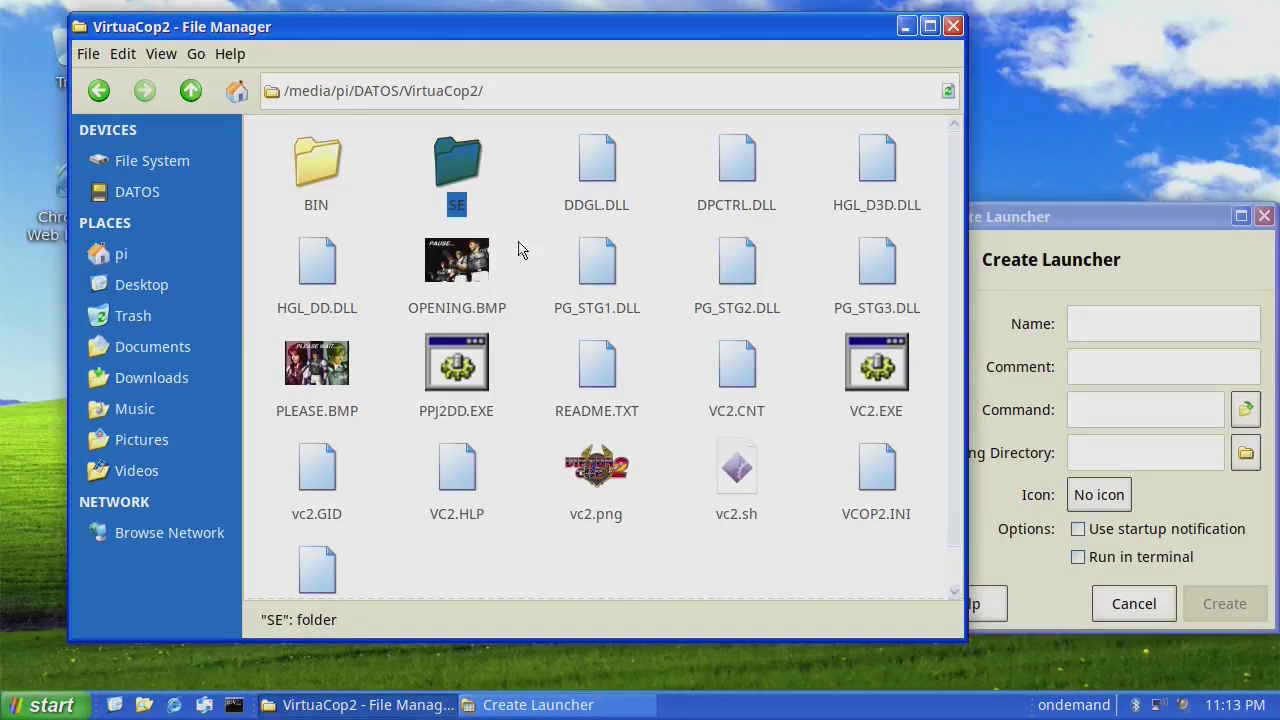
left_click(1206, 327)
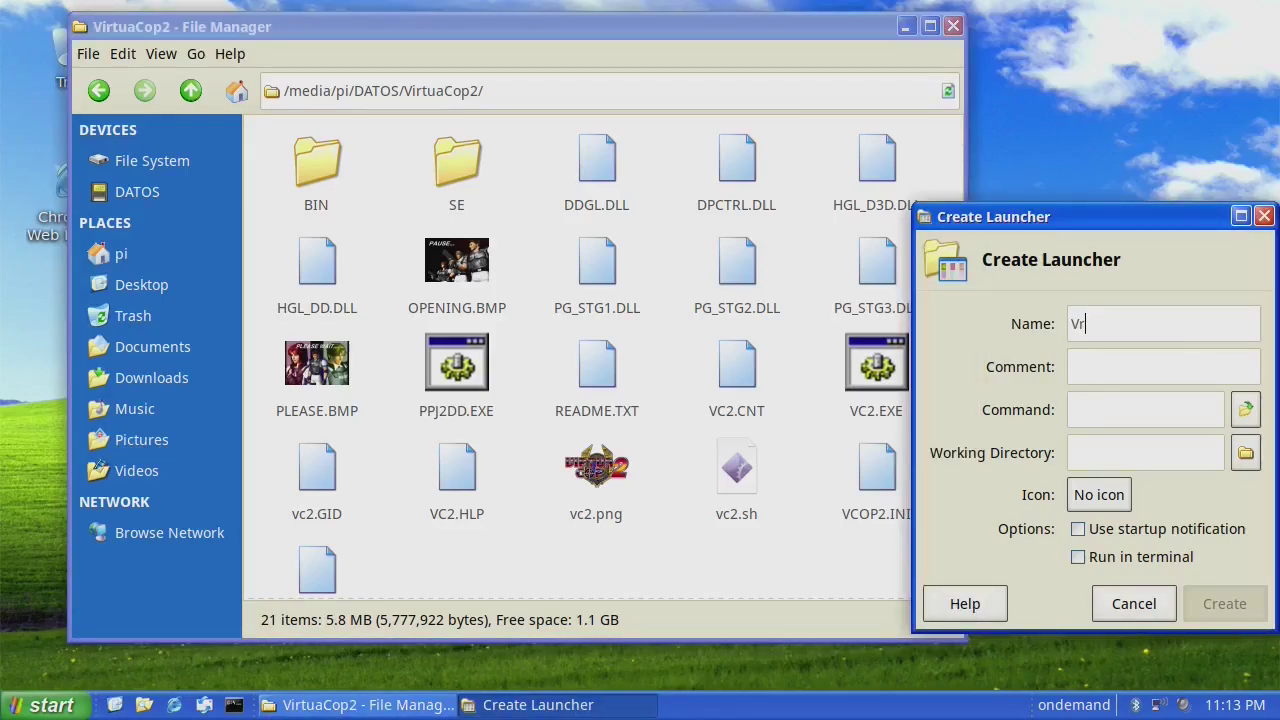
type("Virtual Cop 2")
Set the launcher command to DATOS/VirtuaCop2/vc2.sh.
left_click(1247, 410)
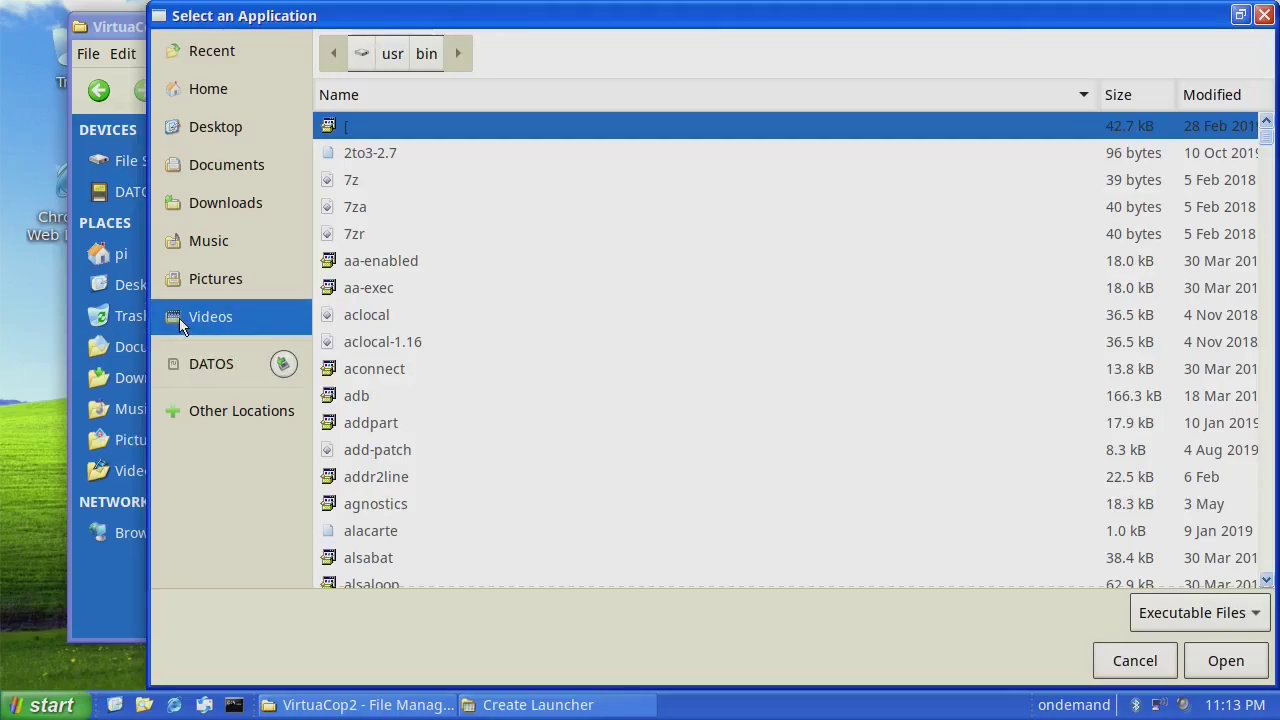
left_click(211, 364)
scroll(383, 503, "down", 1)
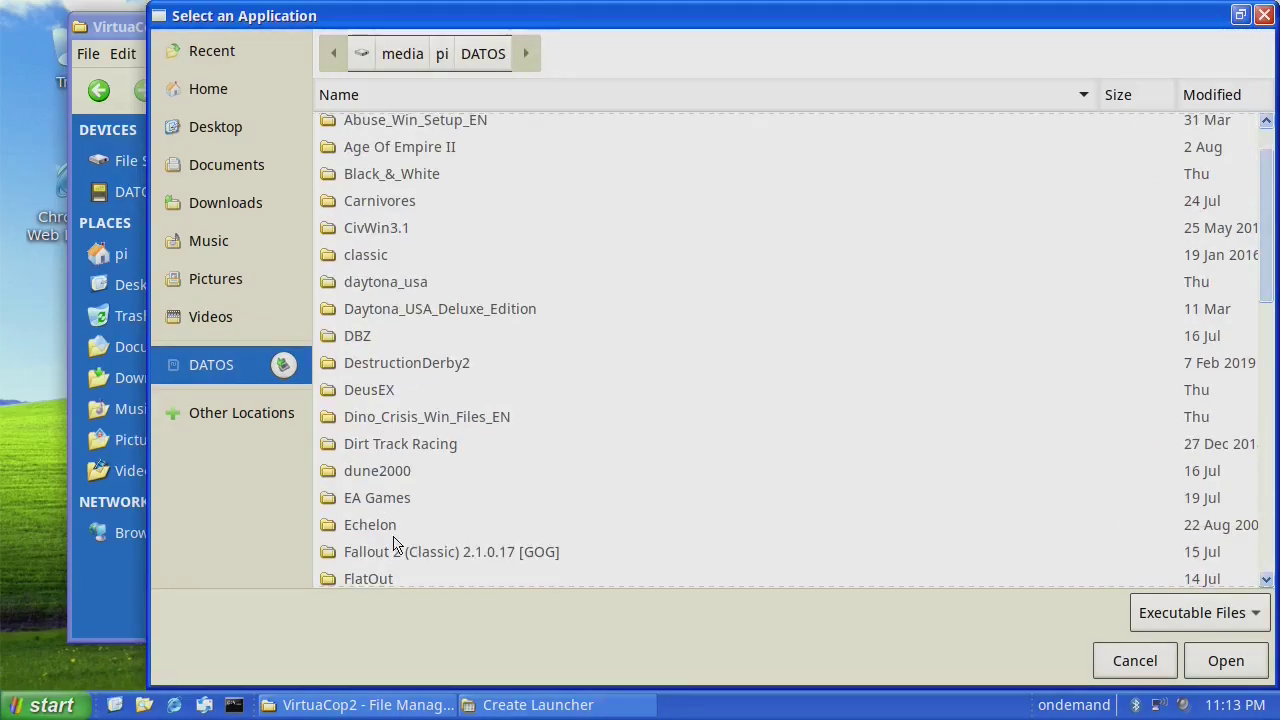
scroll(385, 505, "down", 13)
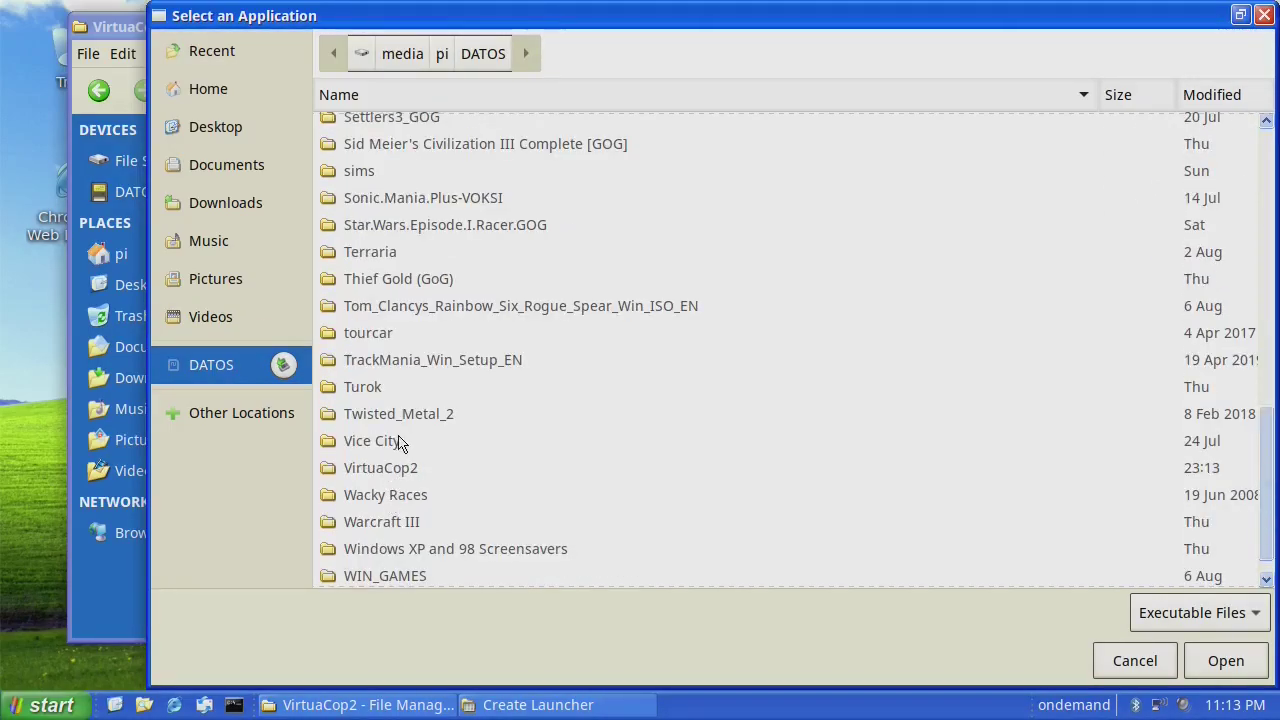
scroll(390, 508, "down", 1)
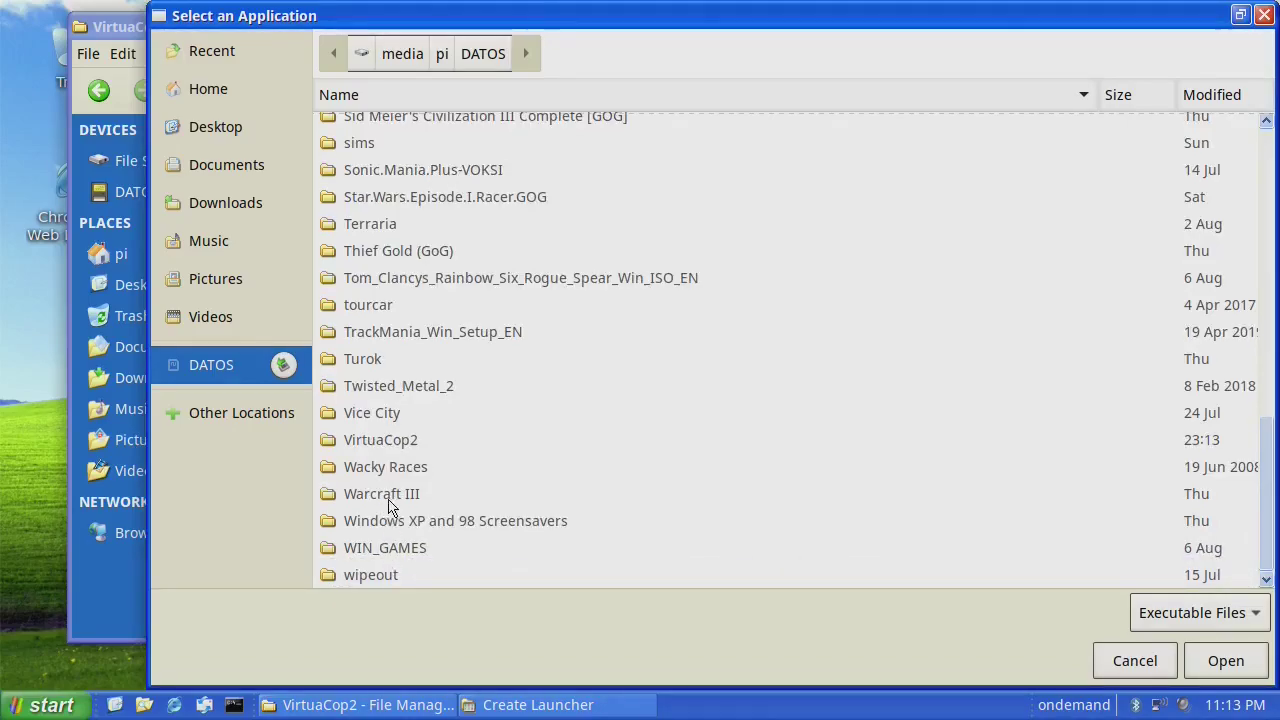
double_click(381, 441)
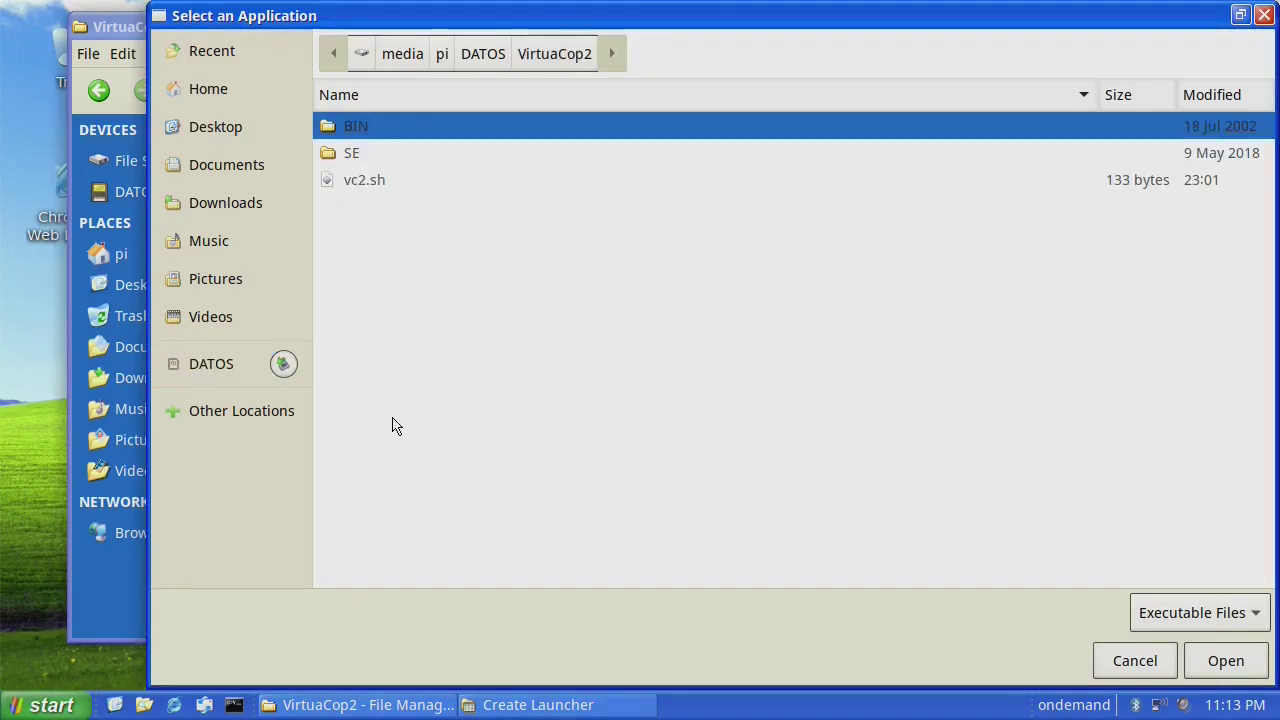
double_click(385, 190)
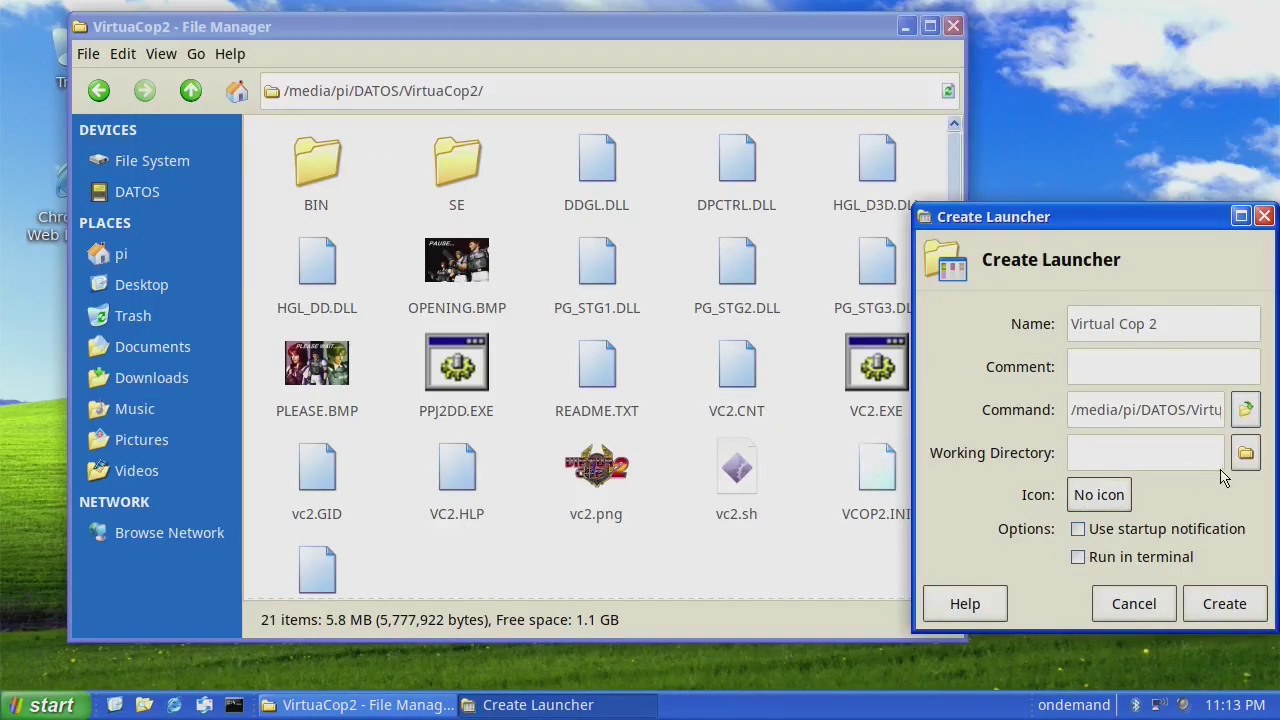
Set the working directory to the VirtuaCop2 folder.
left_click(1246, 454)
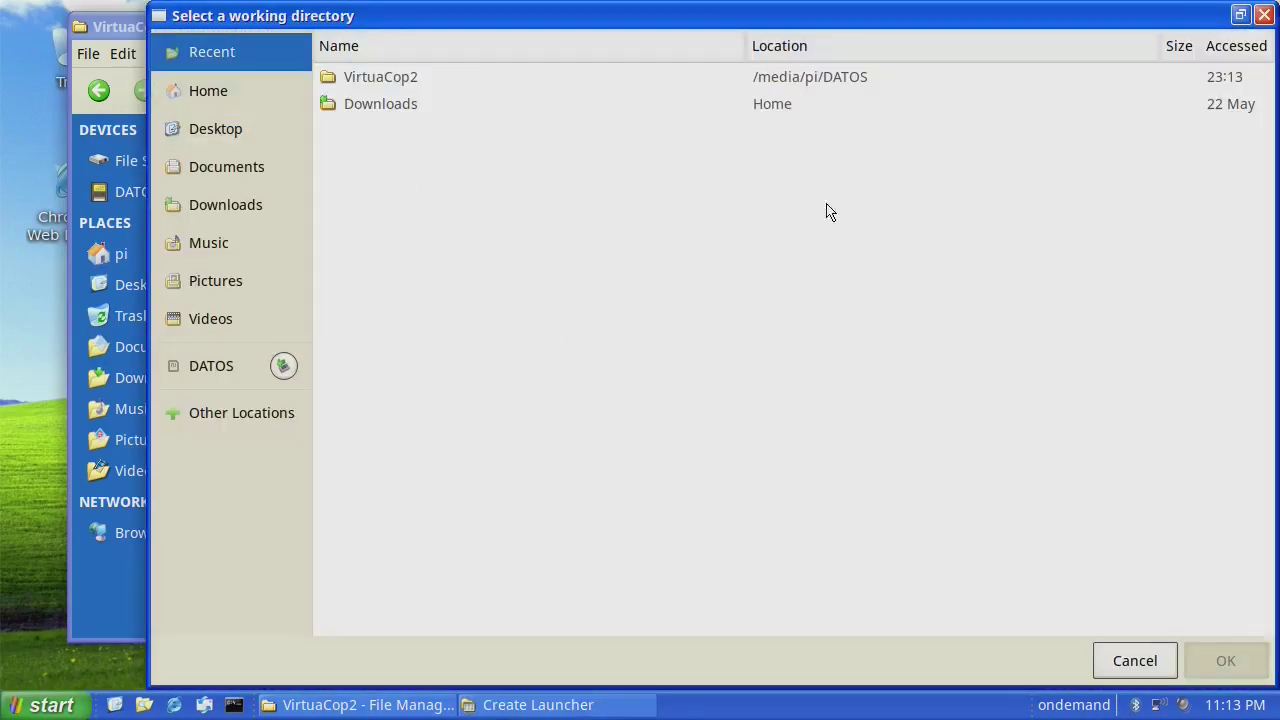
double_click(475, 80)
left_click(1226, 660)
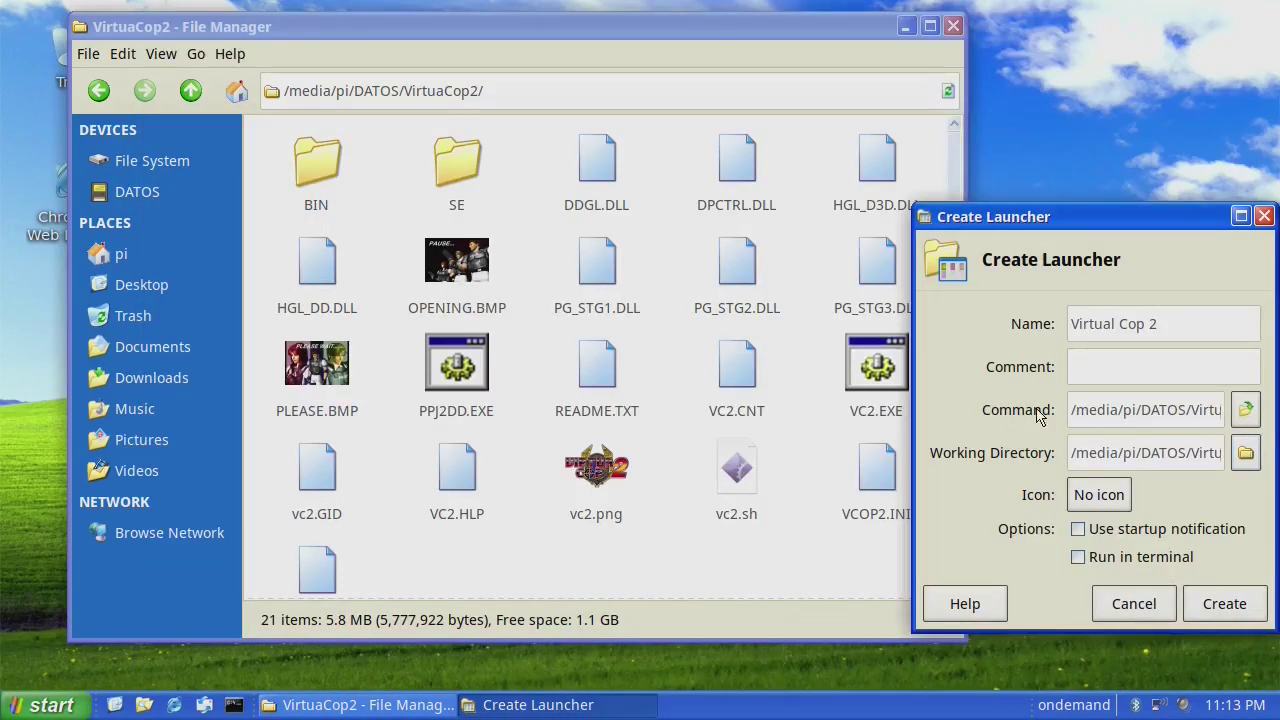
left_click(1112, 508)
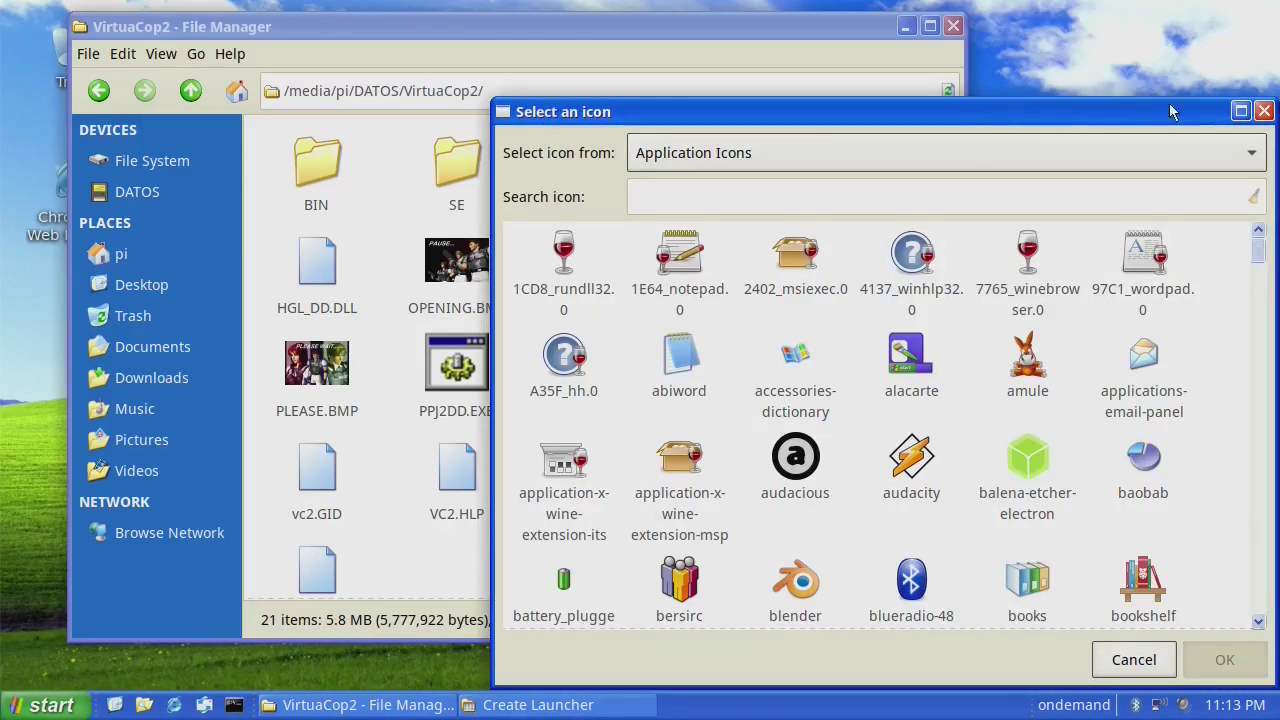
Use DATOS/VirtuaCop2/vc2.png from Image Files as the icon and create the launcher.
left_click(1166, 154)
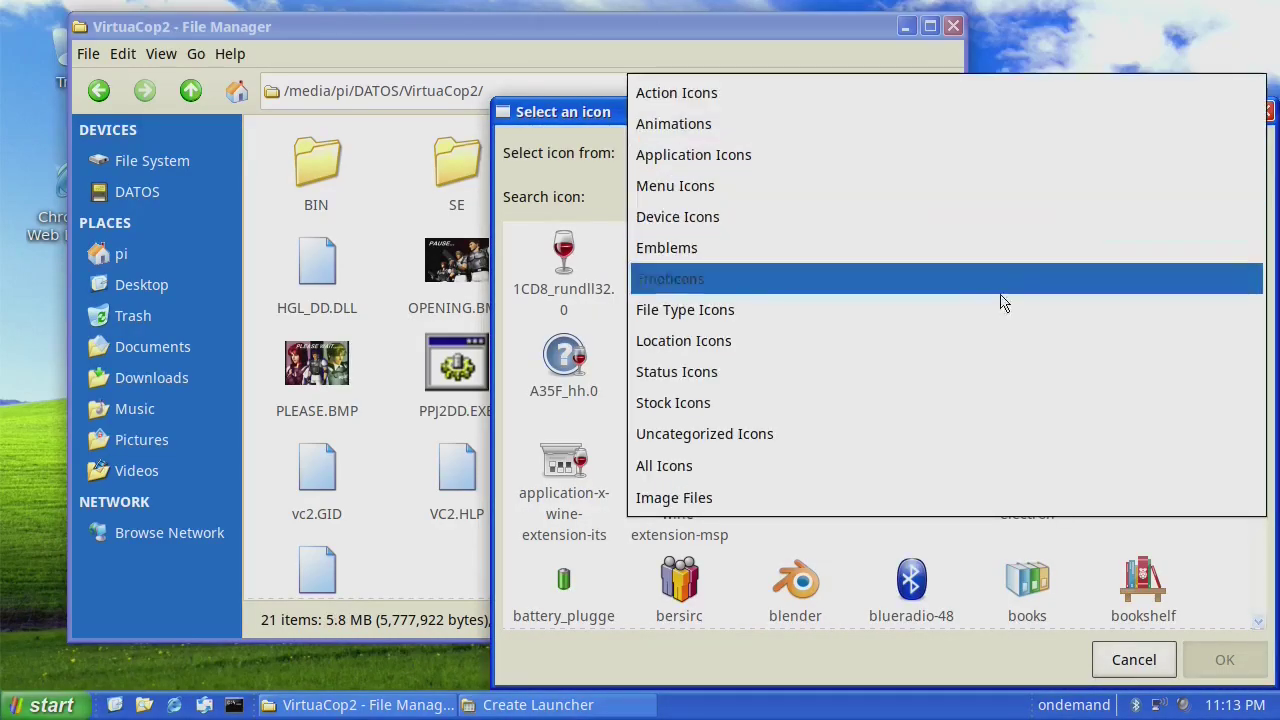
left_click(894, 497)
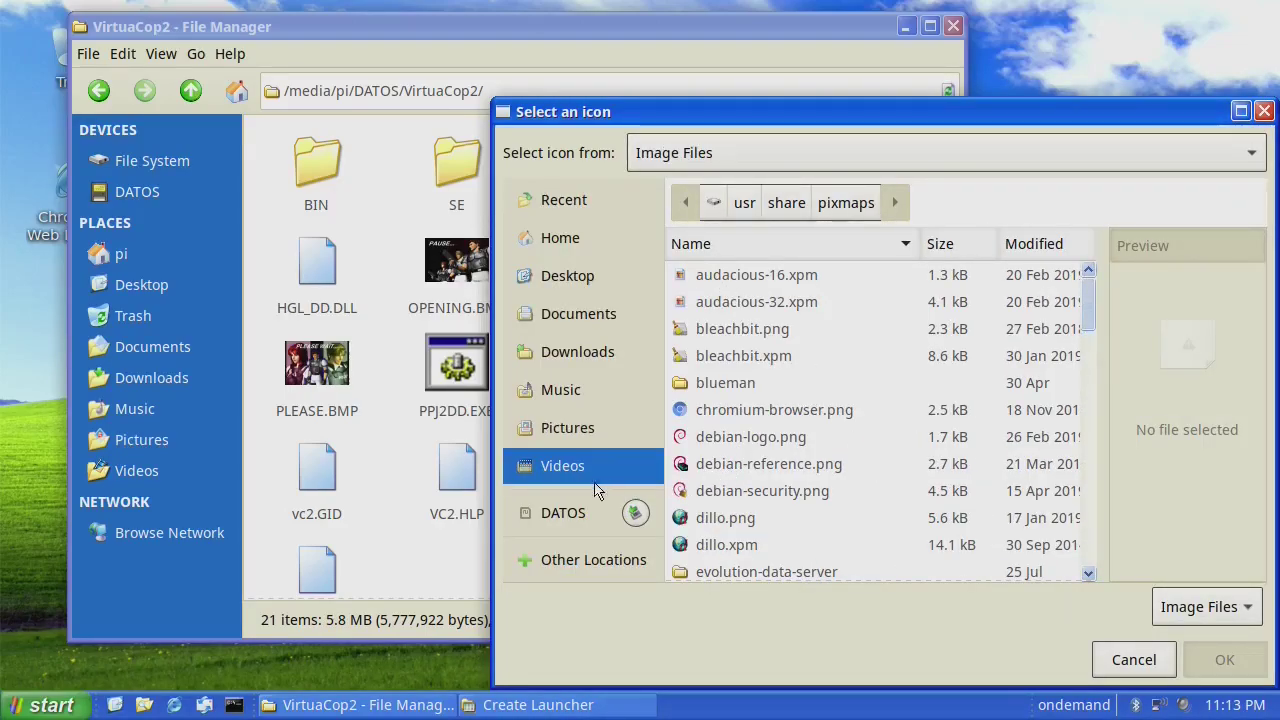
left_click(570, 515)
scroll(720, 485, "down", 20)
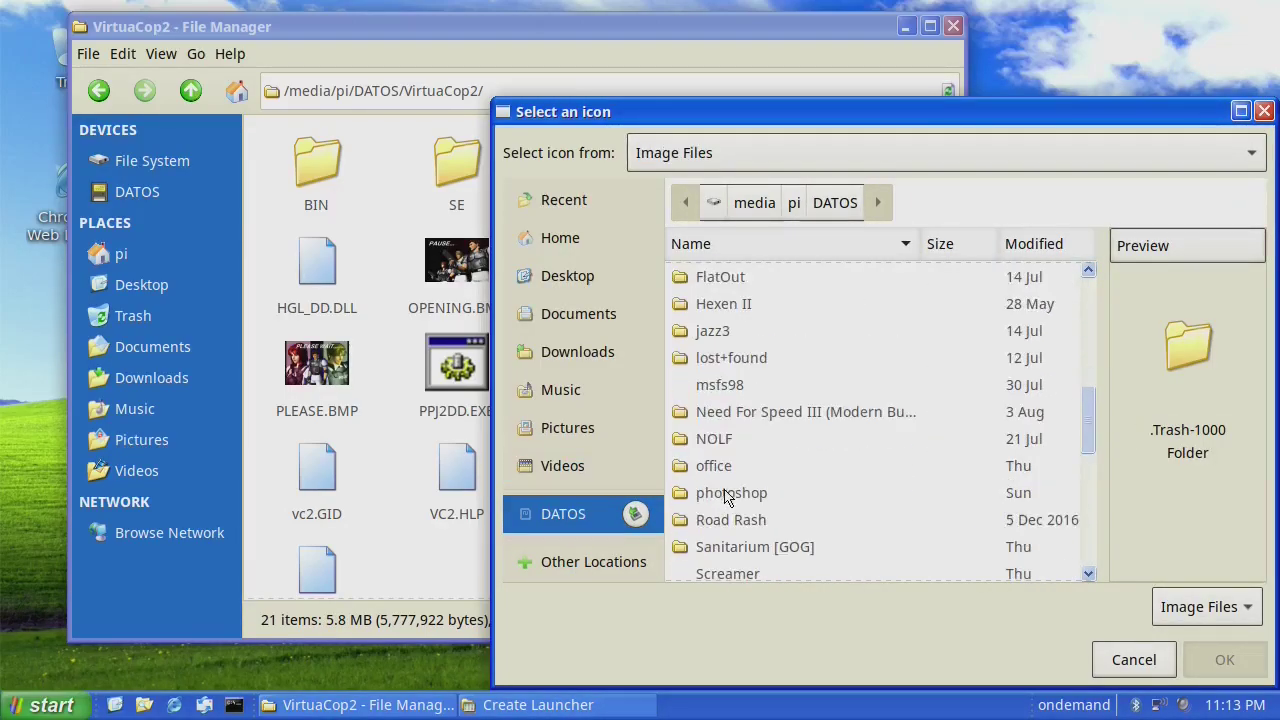
scroll(727, 496, "down", 2)
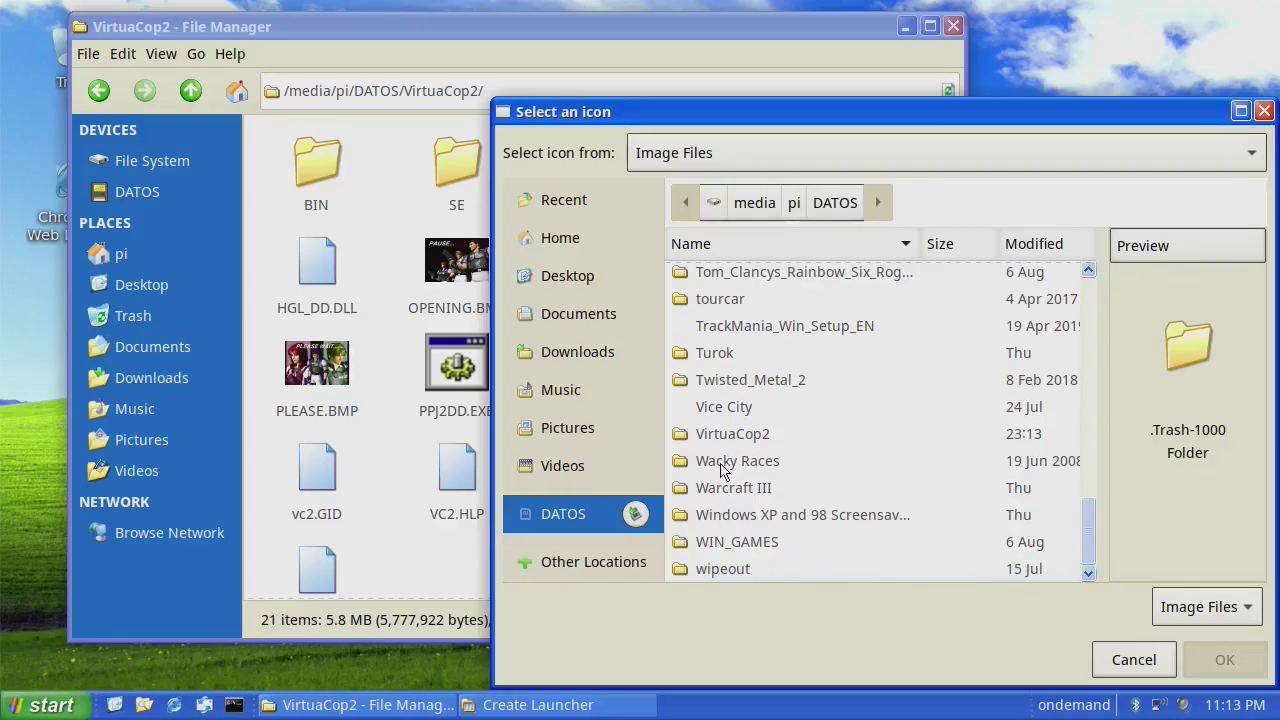
double_click(731, 433)
double_click(737, 388)
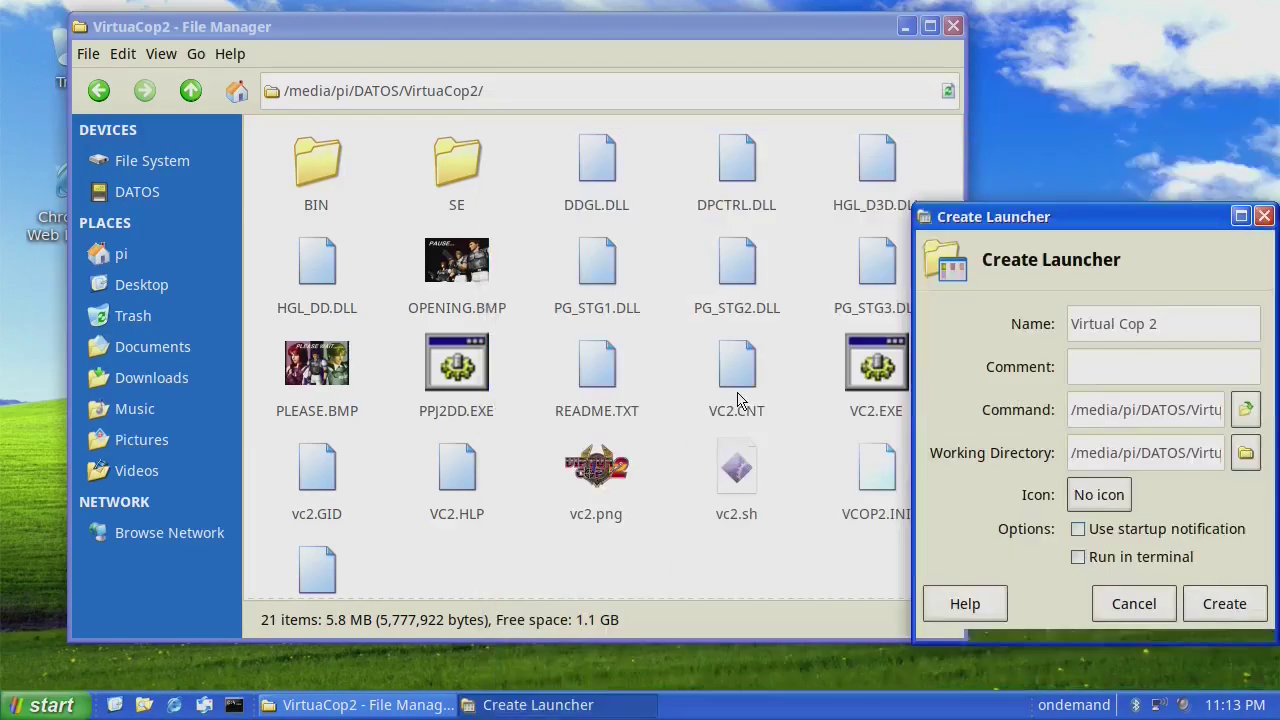
left_click(1210, 620)
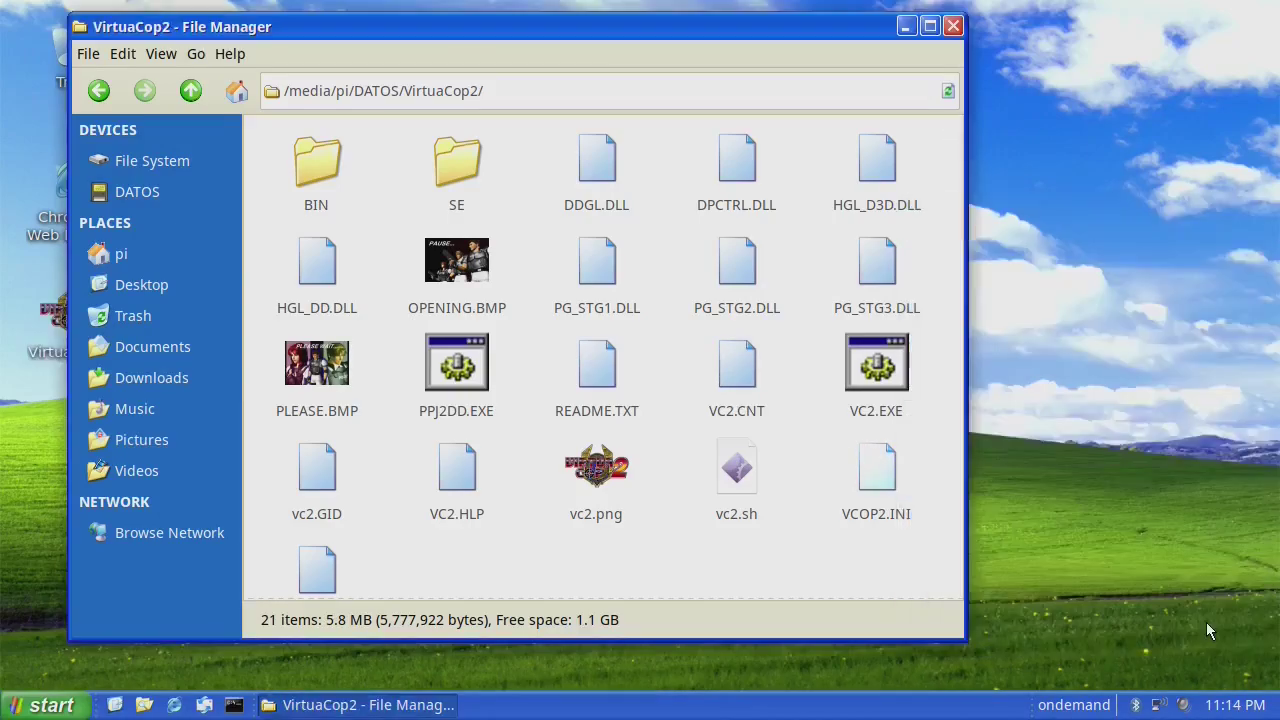
Close the file manager and start Virtual Cop 2 from its desktop launcher, marking it executable.
left_click(954, 26)
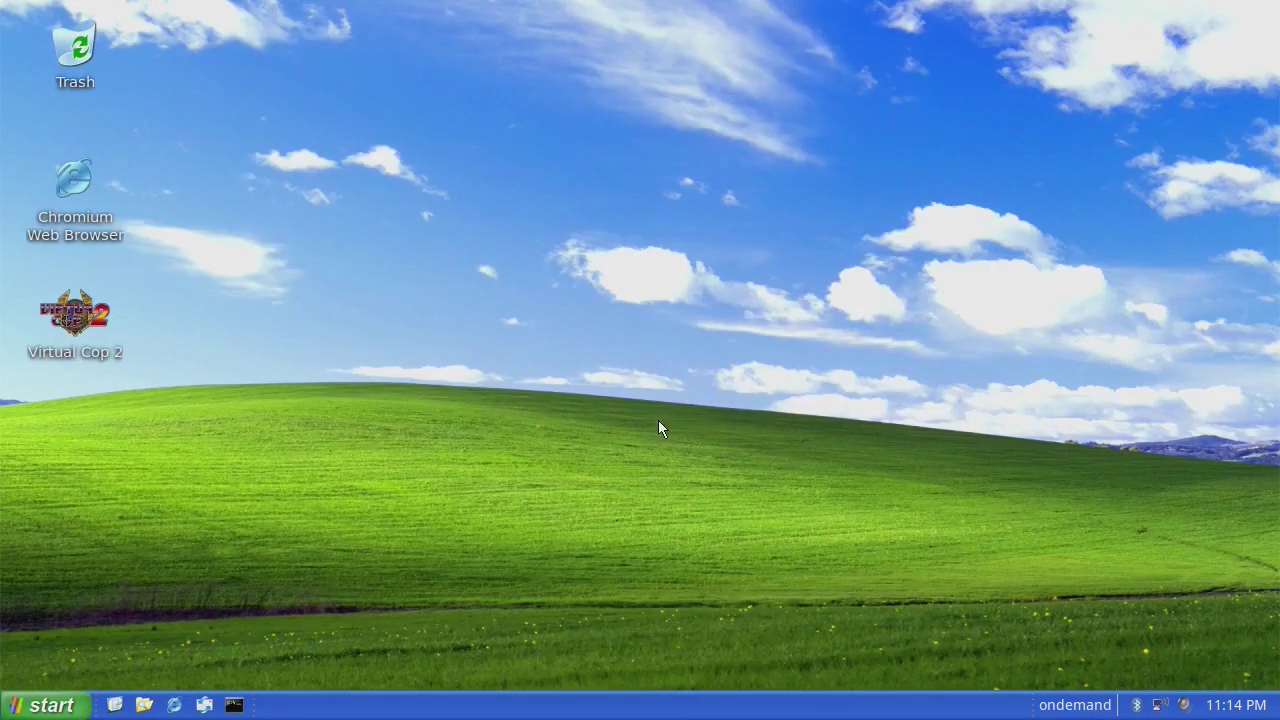
left_click(100, 335)
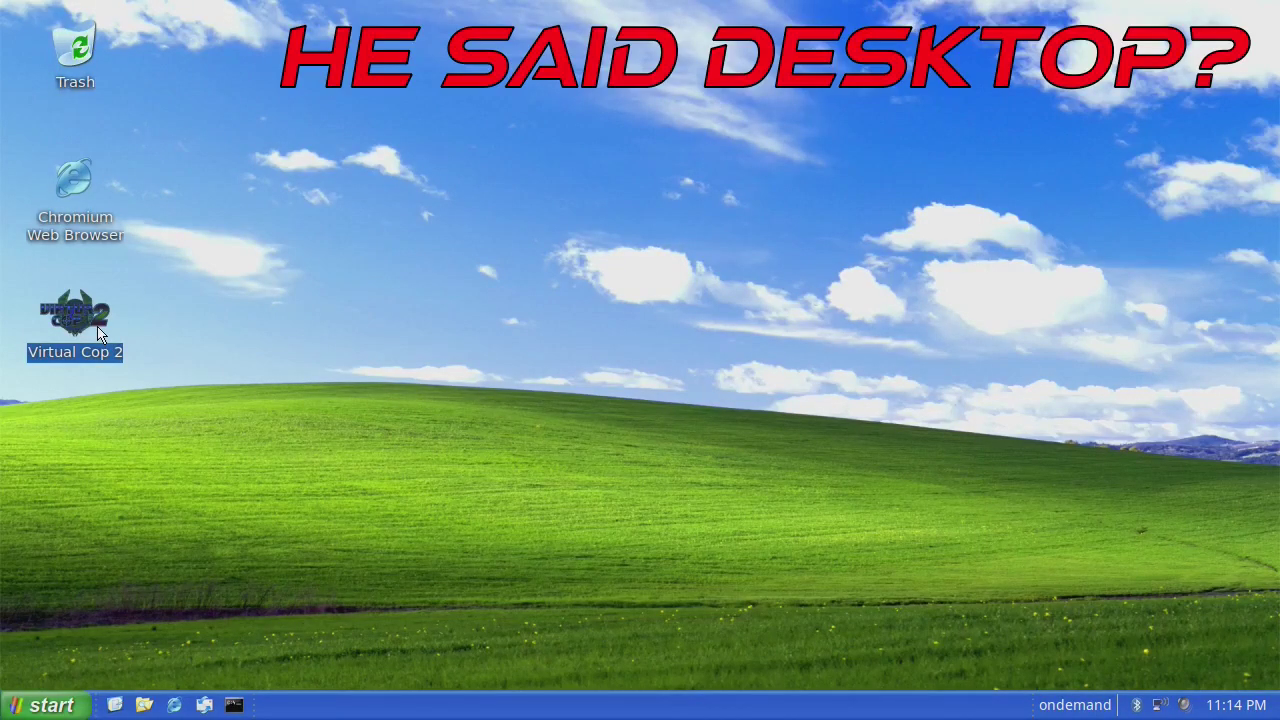
double_click(100, 335)
left_click(700, 444)
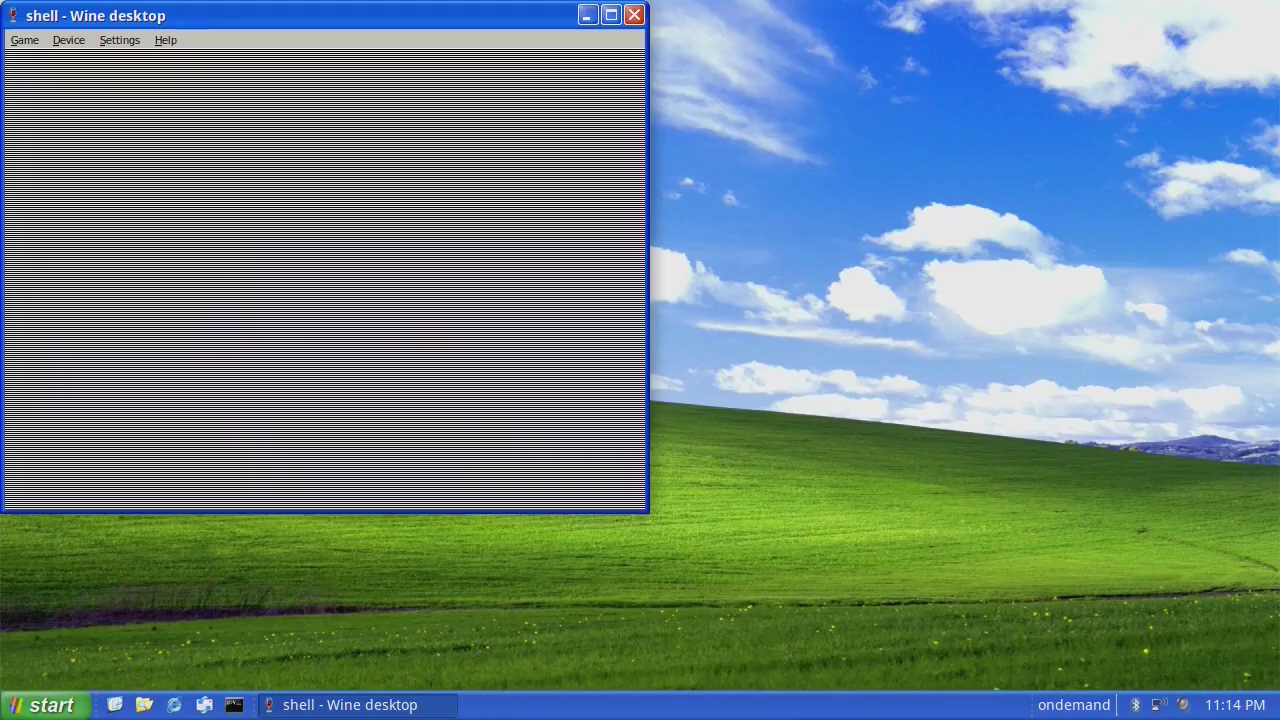
Skip past the title screen and menus with the 1 key and pick the second stage.
key("1")
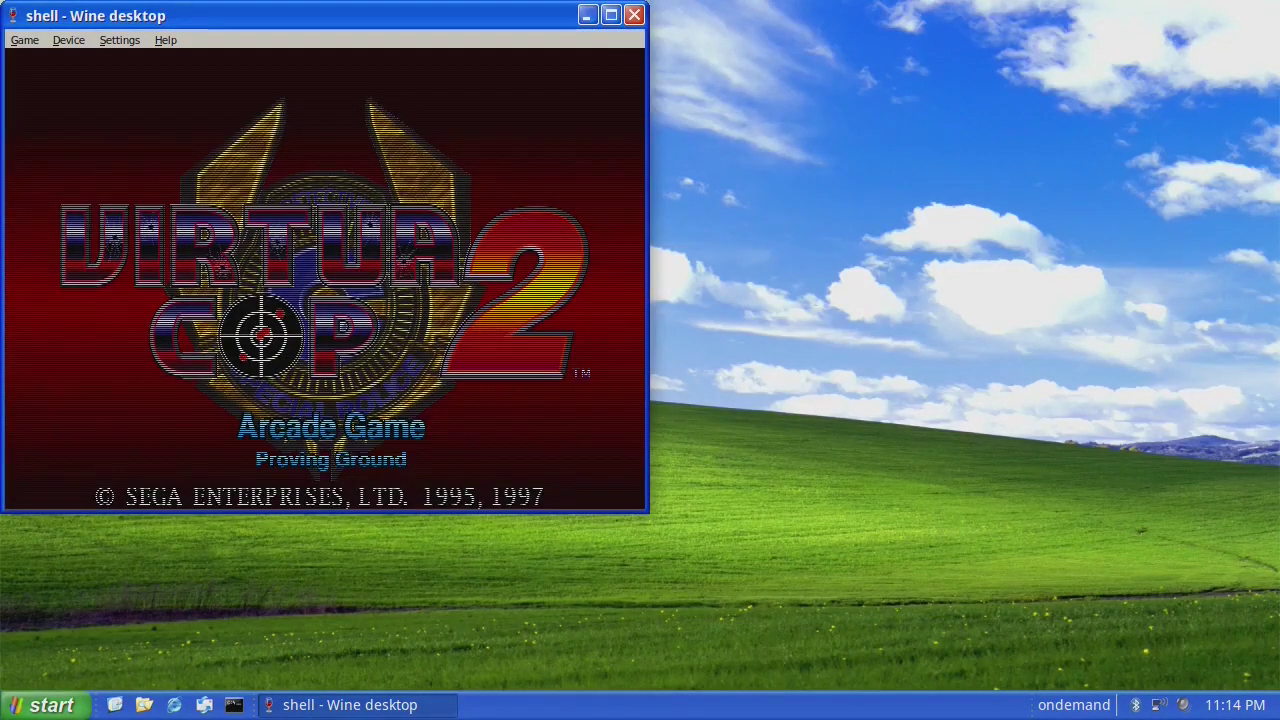
key("1")
left_click(339, 303)
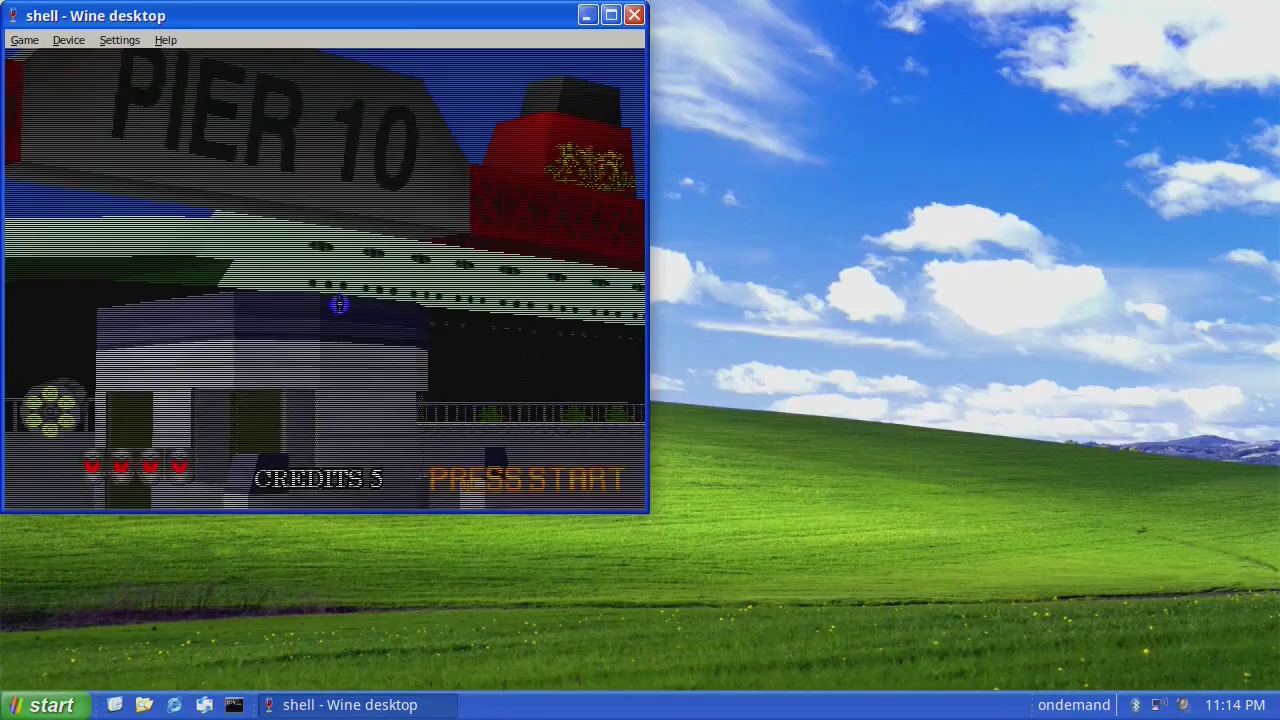
Shoot an enemy, reload the gun, then quit the game with Esc.
left_click(330, 340)
right_click(325, 355)
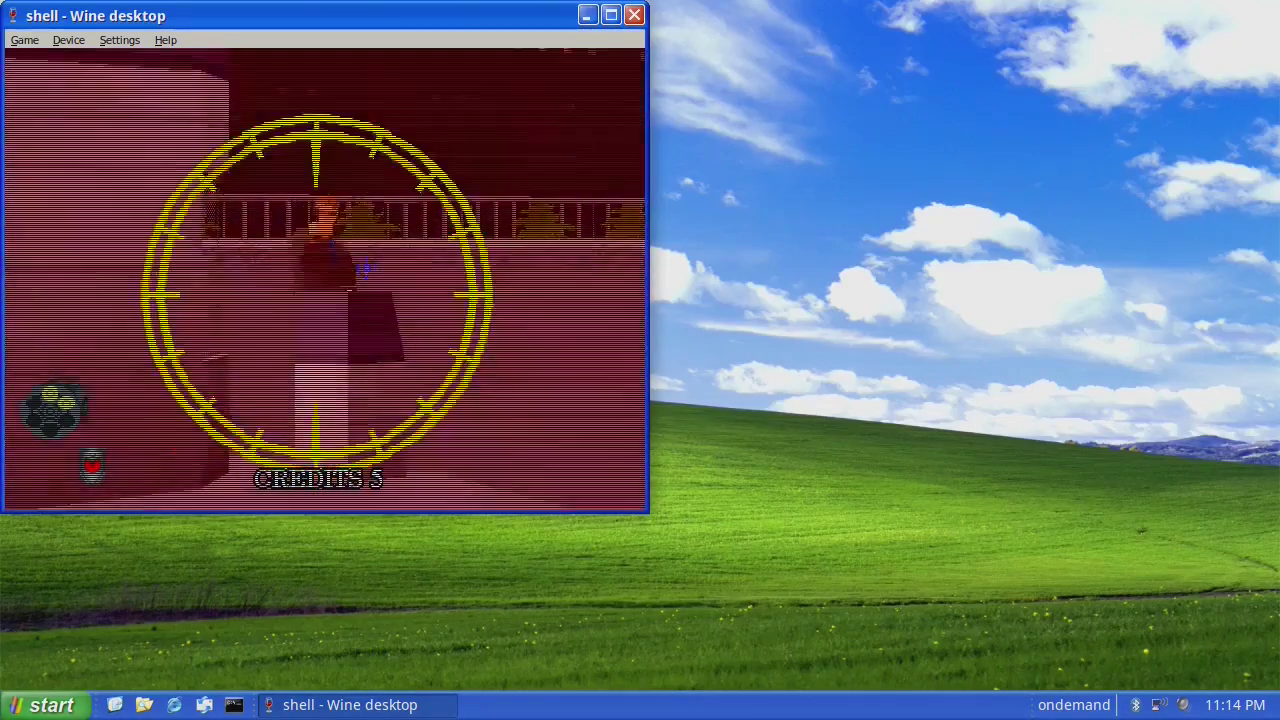
key("Escape")
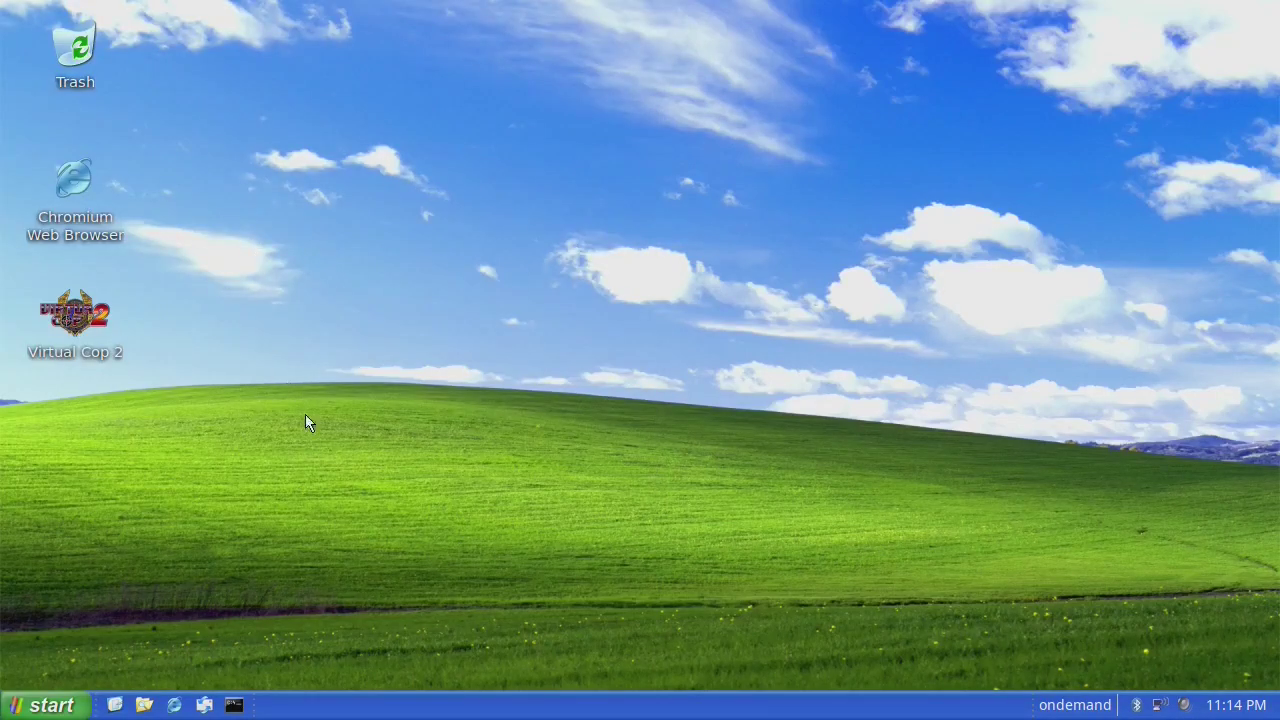